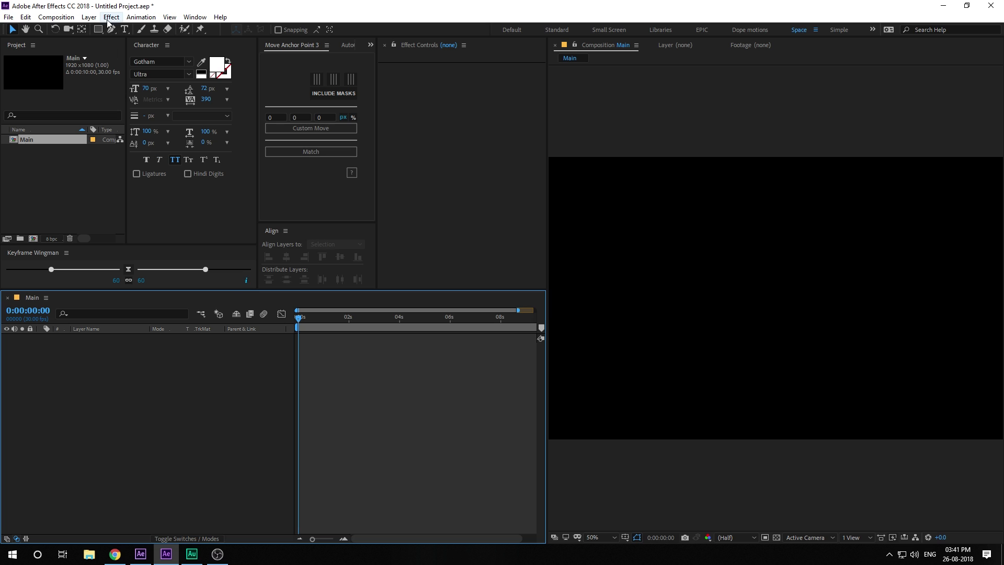
# Step: Draw a rectangle shape layer about 1236 by 572 px across the middle of the Main composition
pyautogui.click(97, 29)
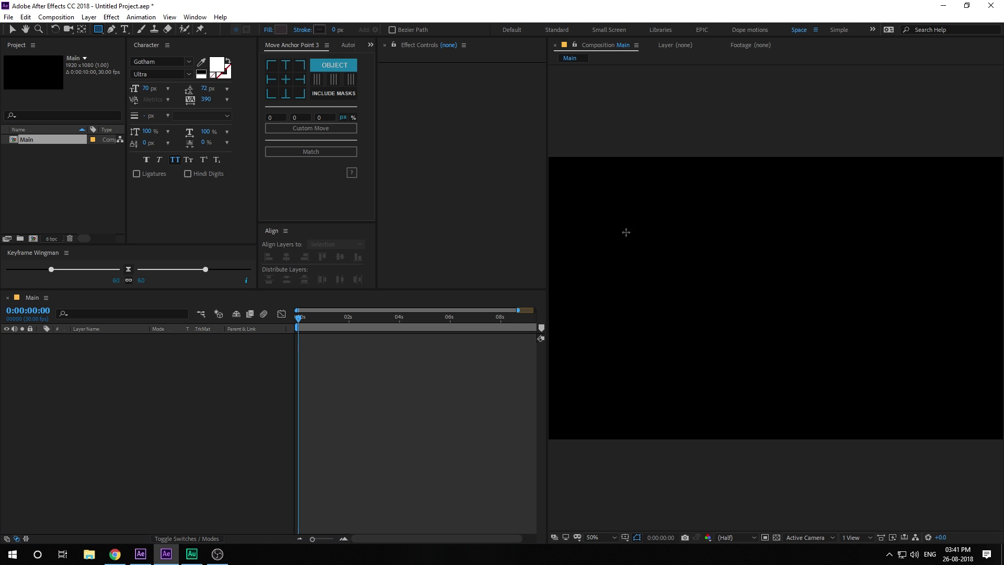
pyautogui.moveTo(618, 229)
pyautogui.mouseDown()
pyautogui.moveTo(879, 365)
pyautogui.moveTo(941, 378)
pyautogui.mouseUp()
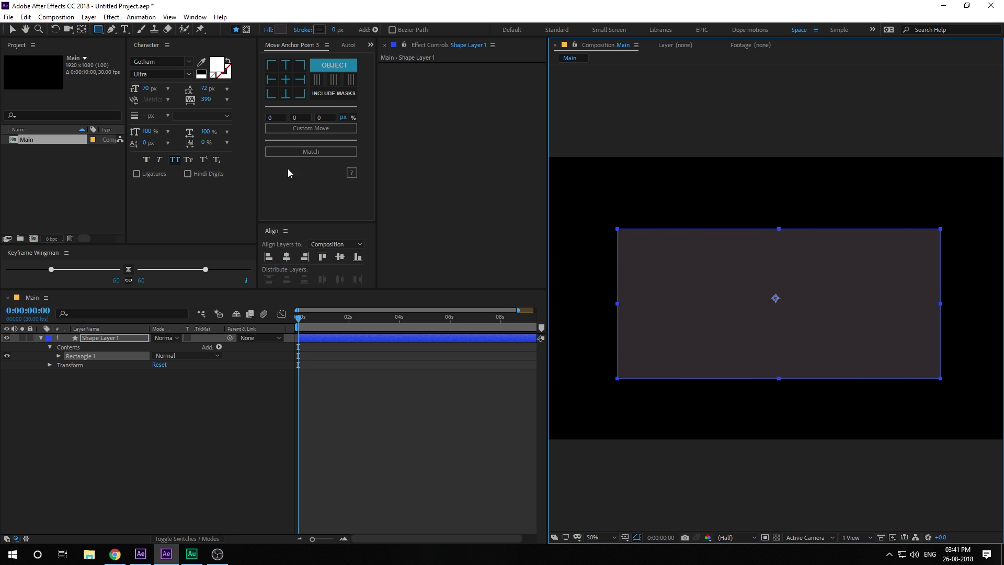
pyautogui.click(13, 29)
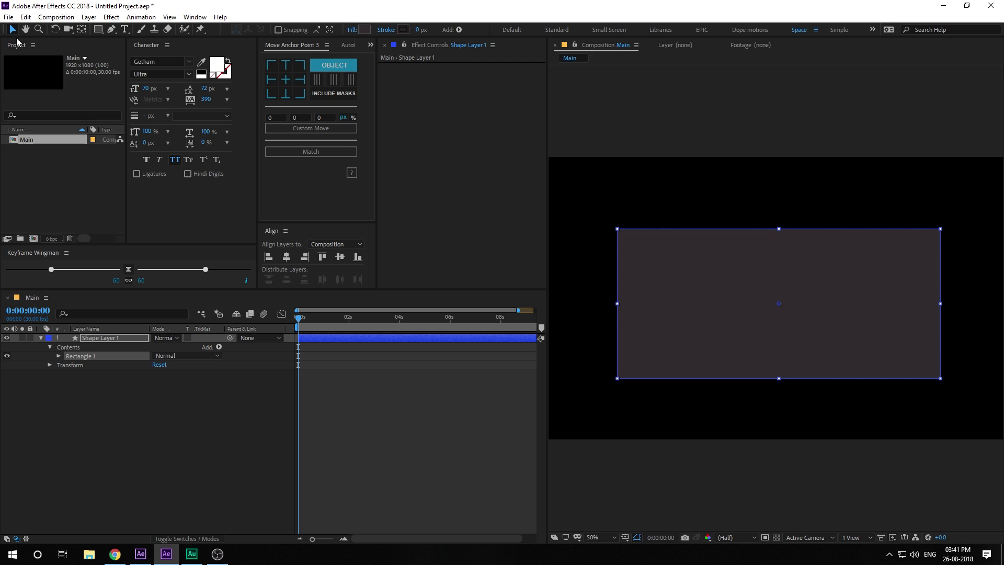
# Step: Set the rectangle path's size to 1200 by 600
pyautogui.click(58, 356)
pyautogui.click(68, 364)
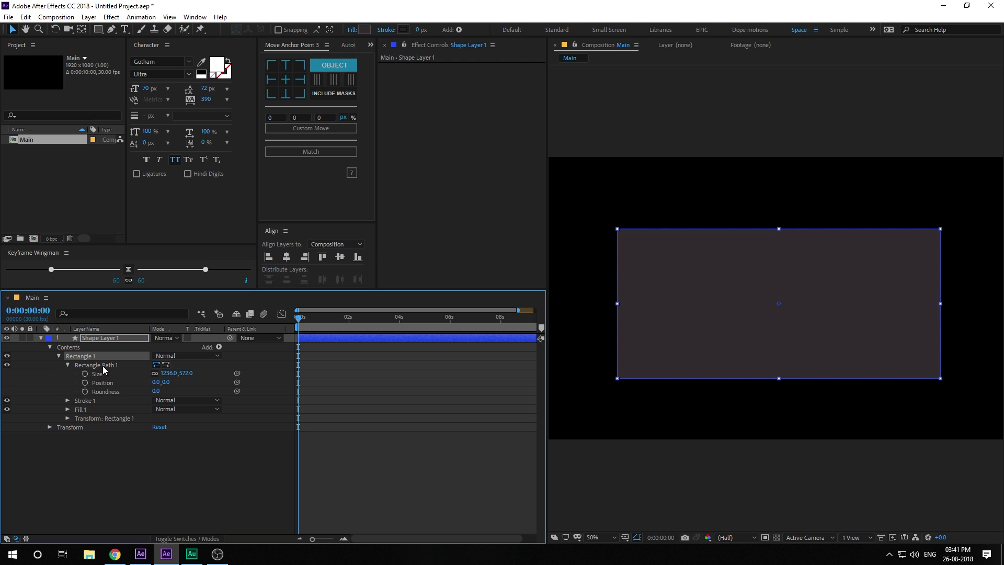
pyautogui.moveTo(162, 374); pyautogui.dragTo(168, 379)
pyautogui.click(166, 374)
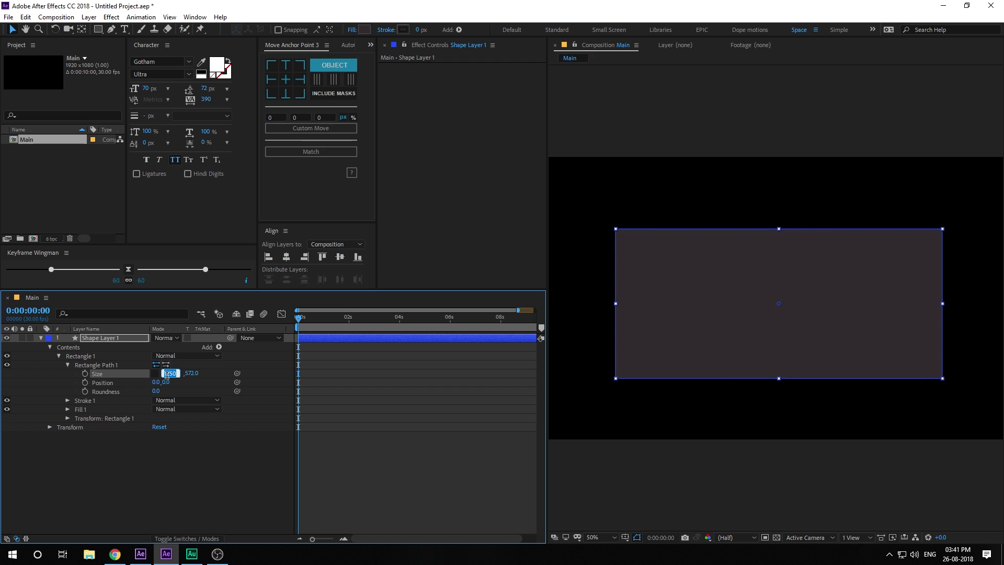
pyautogui.write('1200')
pyautogui.click(179, 448)
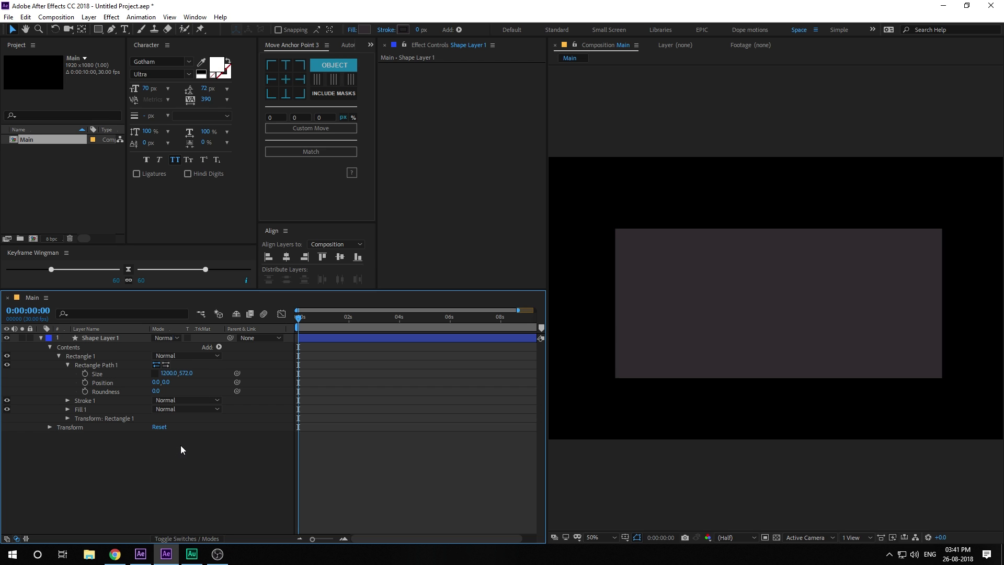
pyautogui.click(187, 373)
pyautogui.write('600')
pyautogui.press('Return')
# Step: Show the title/action safe guides and centre the rectangle layer horizontally and vertically in the composition
pyautogui.press("'")
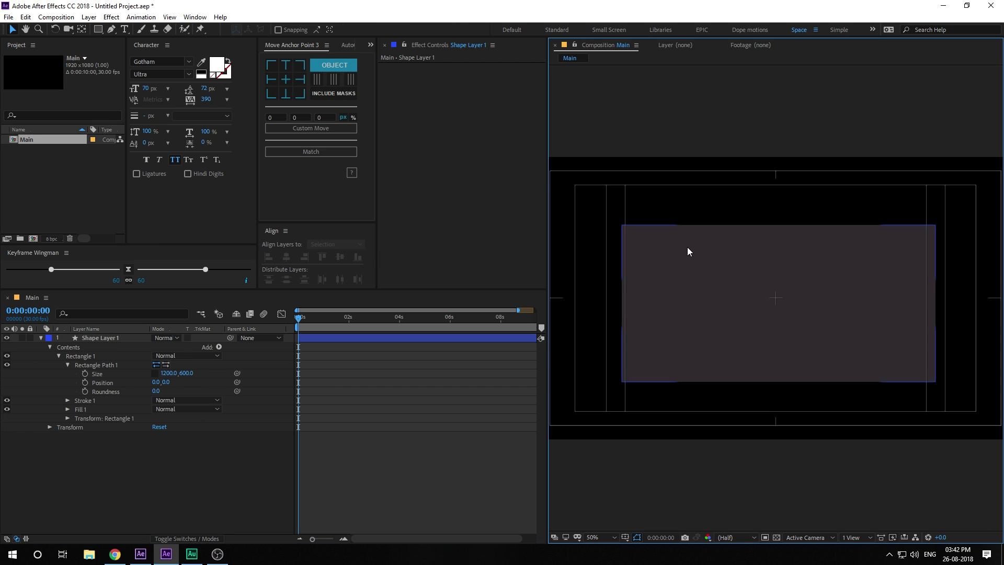
pyautogui.click(708, 270)
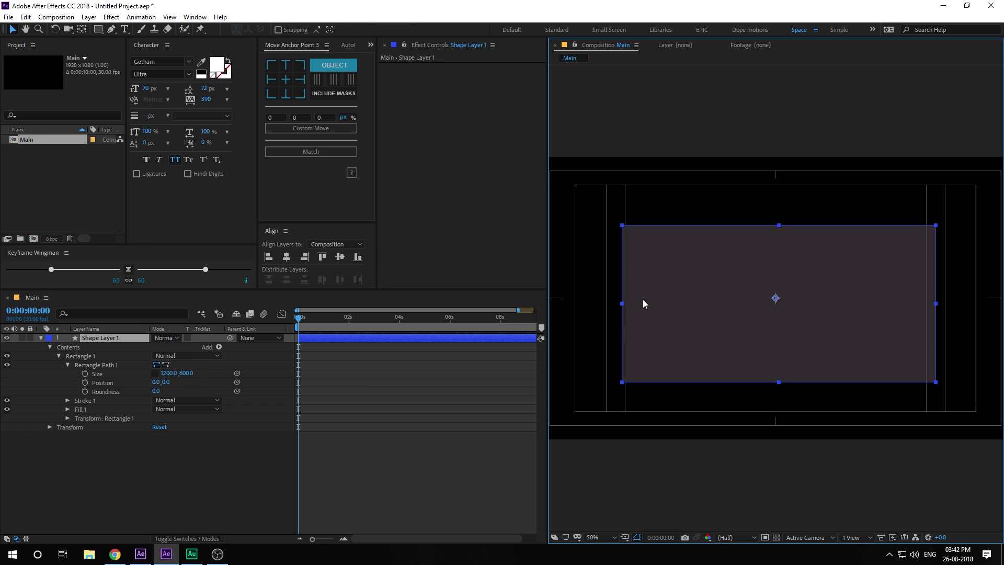
pyautogui.click(286, 257)
pyautogui.click(340, 257)
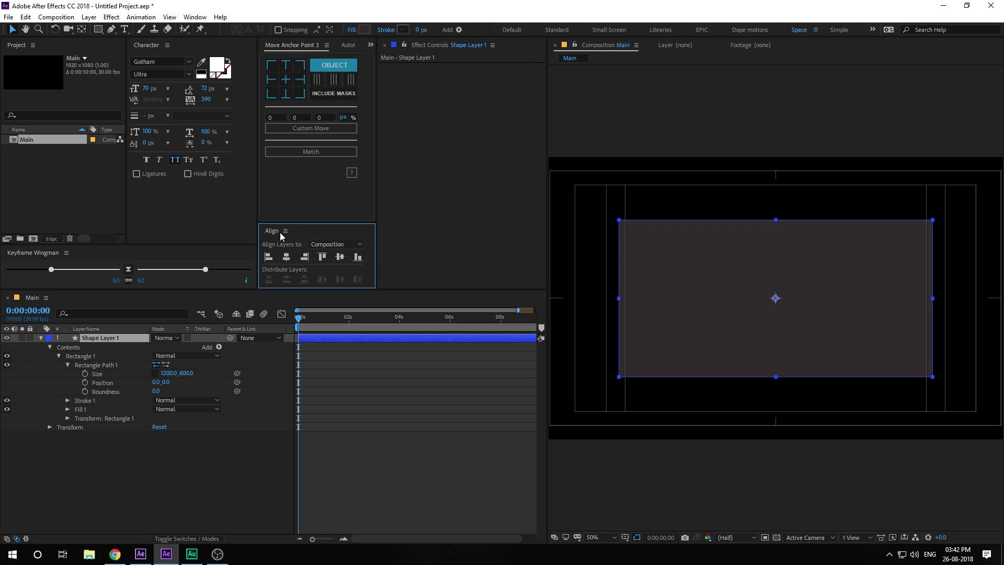
pyautogui.click(194, 17)
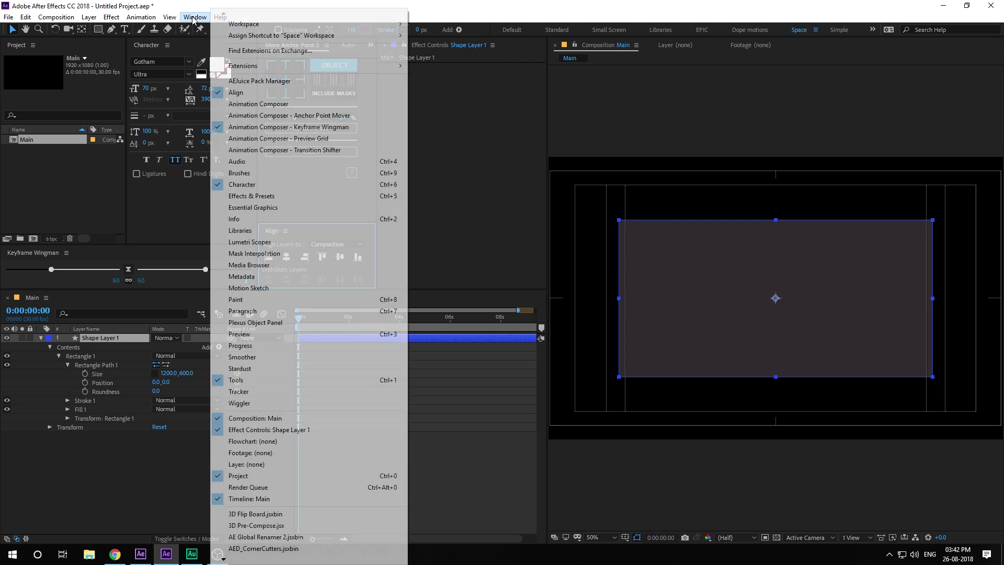
pyautogui.click(171, 222)
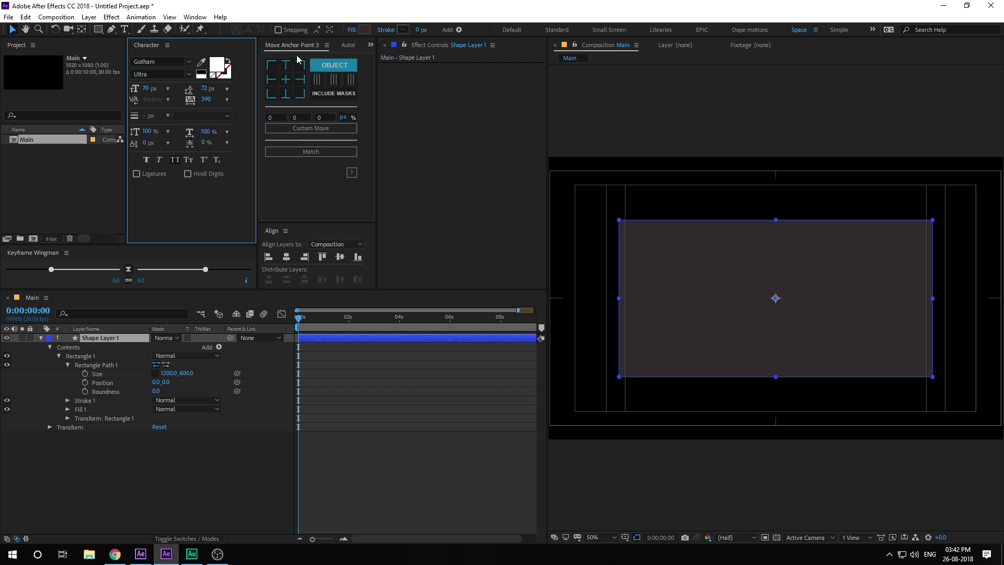
# Step: Enable snapping and snap the rectangle layer's anchor point to the rectangle's centre with the Pan Behind tool
pyautogui.click(81, 30)
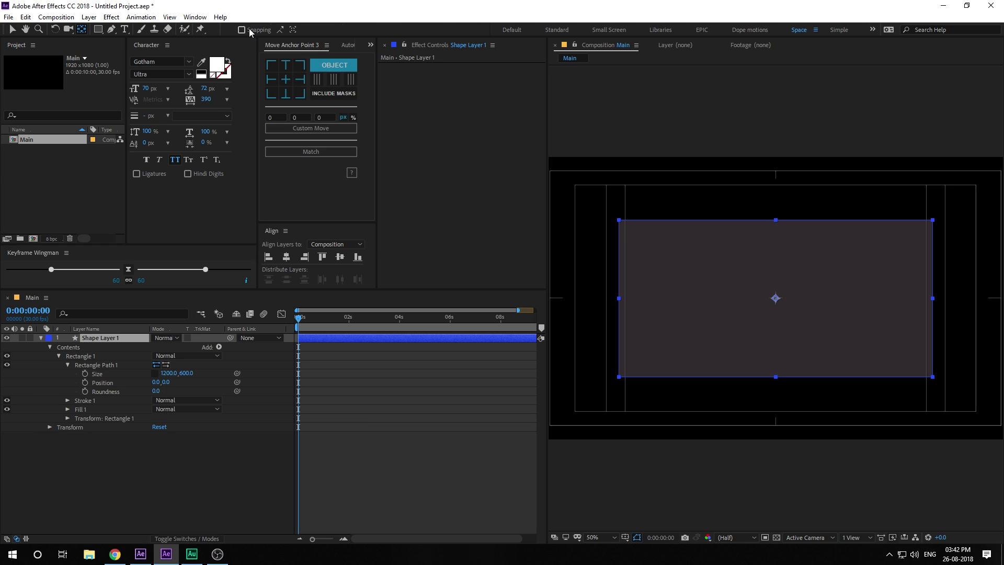
pyautogui.click(250, 32)
pyautogui.moveTo(776, 298)
pyautogui.mouseDown()
pyautogui.moveTo(777, 218)
pyautogui.moveTo(776, 299)
pyautogui.mouseUp()
pyautogui.click(14, 31)
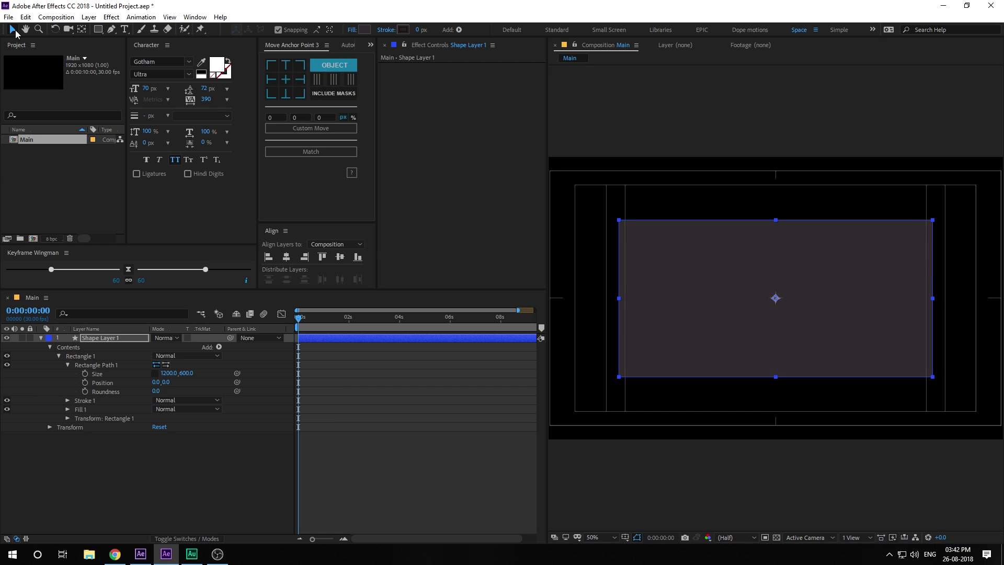
pyautogui.click(77, 205)
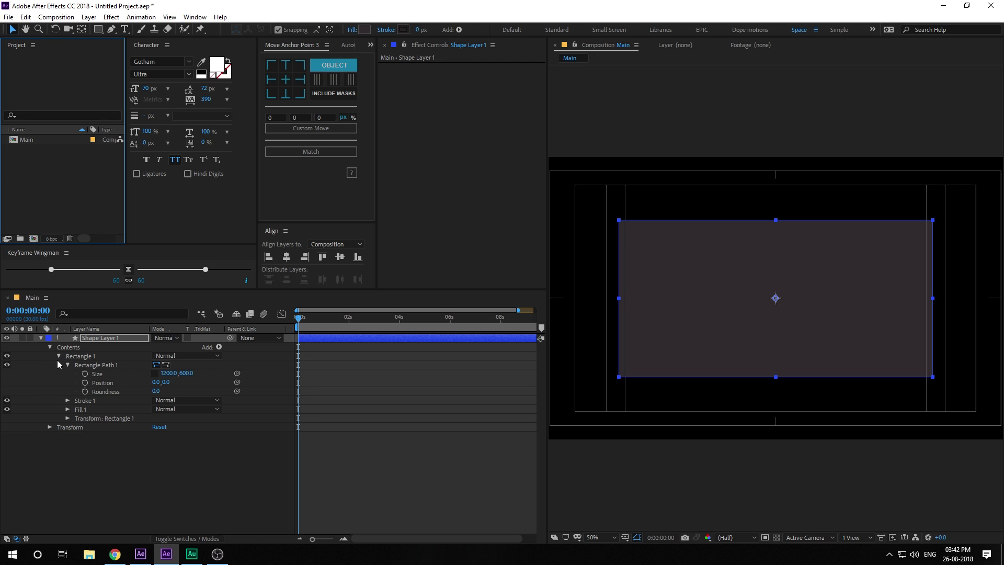
# Step: Animate Shape Layer 1's scale from 0% at the first frame to 100% at about 2 seconds
pyautogui.click(89, 329)
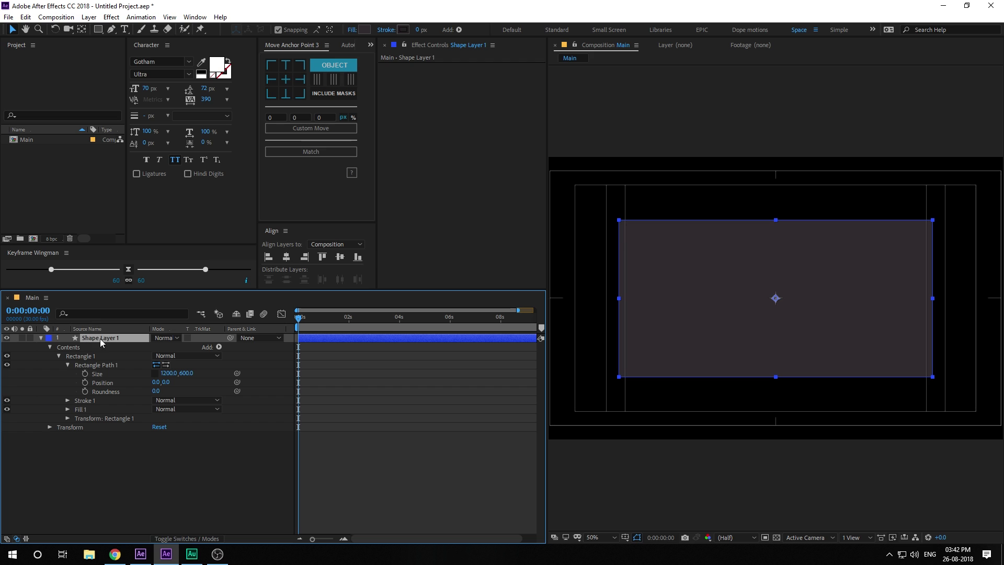
pyautogui.scroll(3, 332, 366)
pyautogui.moveTo(389, 537); pyautogui.dragTo(317, 536)
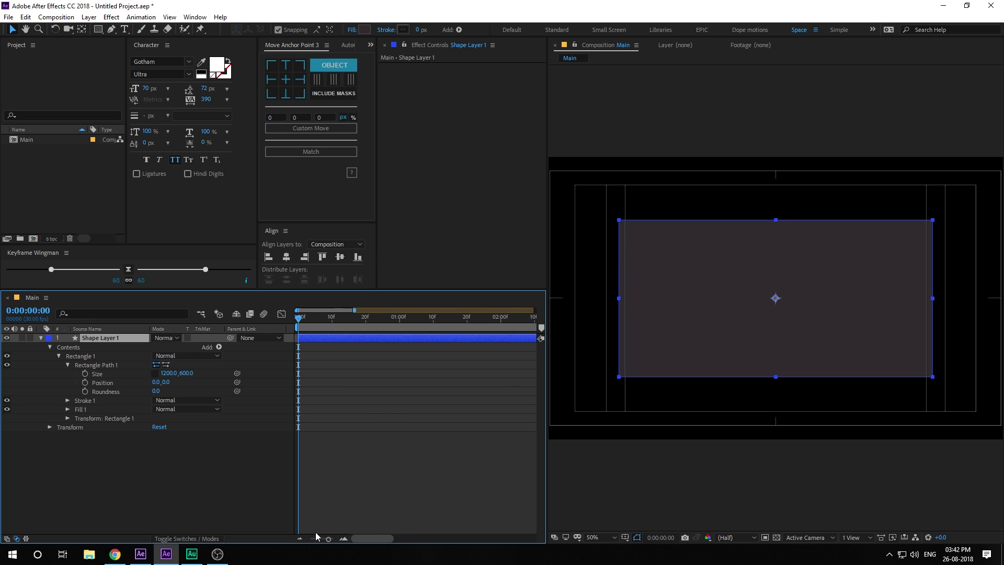
pyautogui.scroll(-2, 337, 385)
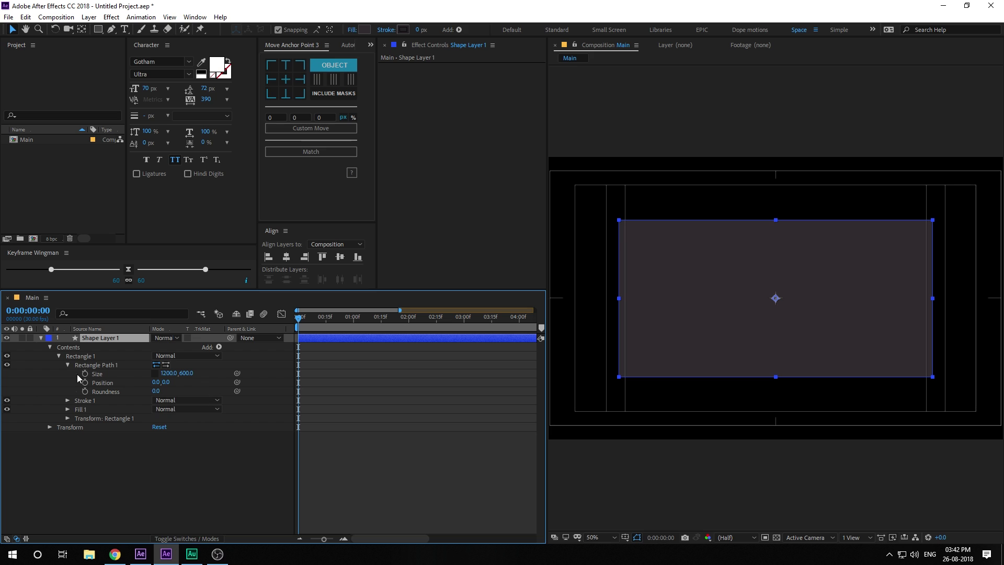
pyautogui.press('s')
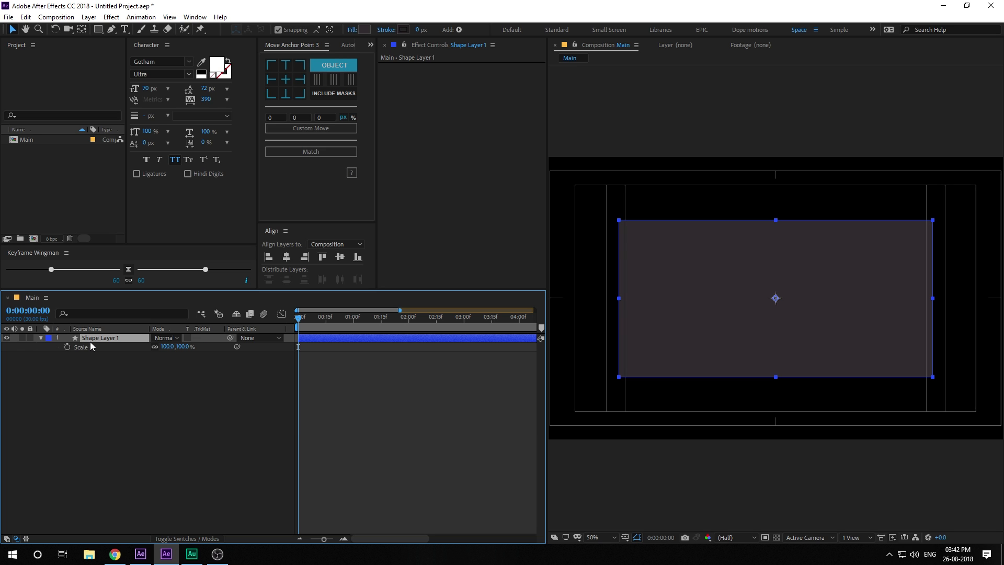
pyautogui.click(66, 348)
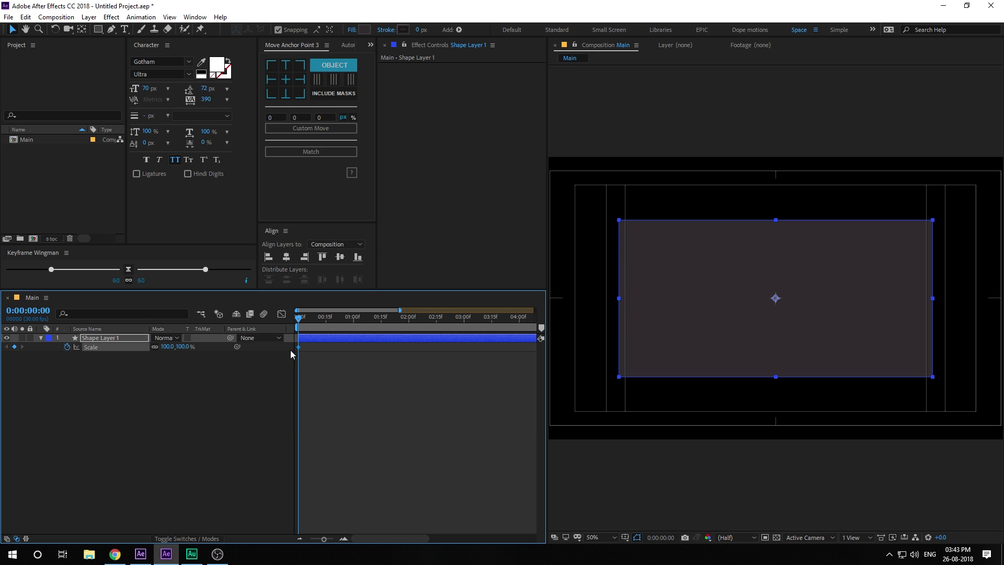
pyautogui.moveTo(297, 347); pyautogui.dragTo(353, 353)
pyautogui.click(183, 347)
pyautogui.write('0')
pyautogui.click(223, 450)
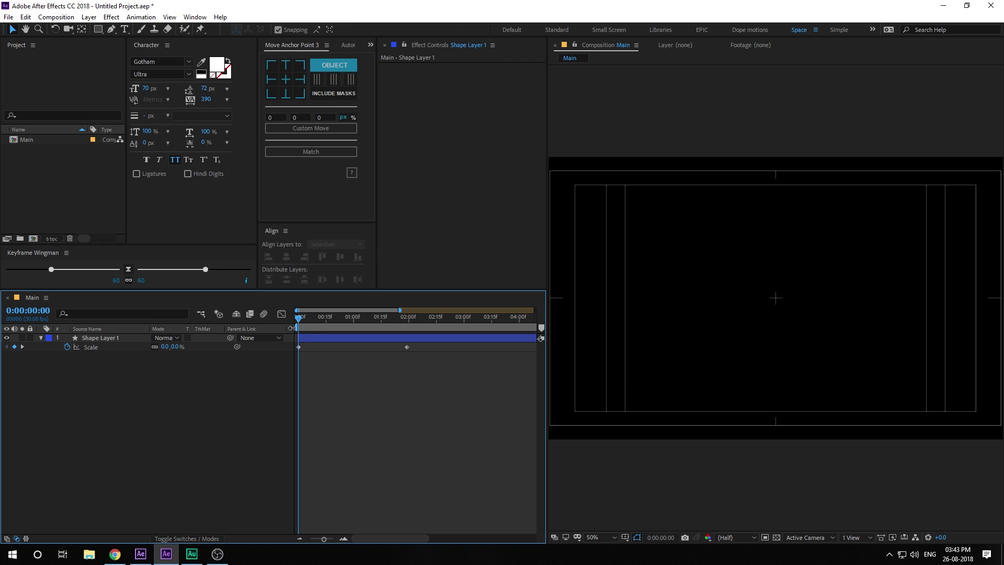
# Step: Ease both scale keyframes to 100 on each side with Keyframe Wingman and check their speed graph
pyautogui.moveTo(298, 317); pyautogui.dragTo(419, 321)
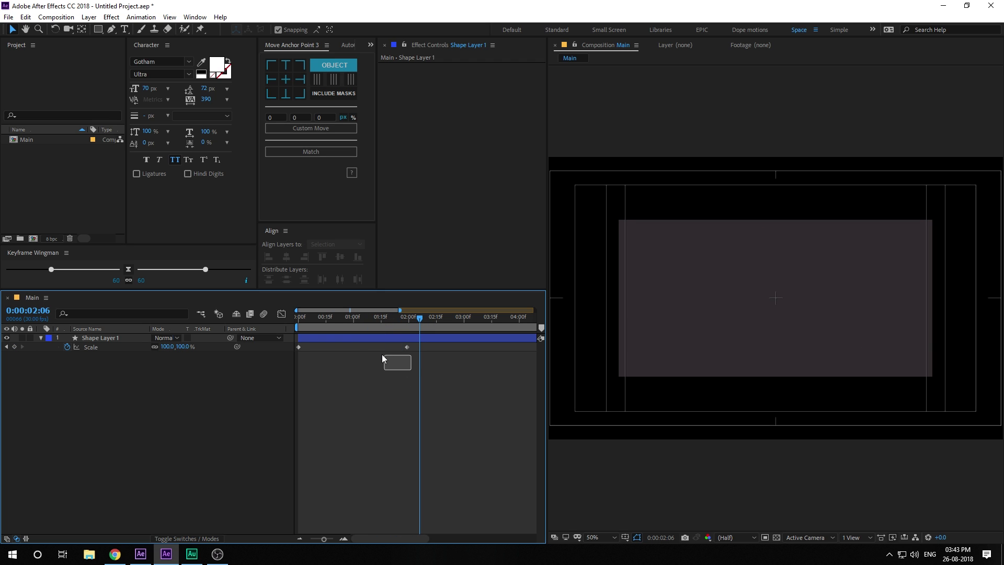
pyautogui.moveTo(382, 354); pyautogui.dragTo(290, 337)
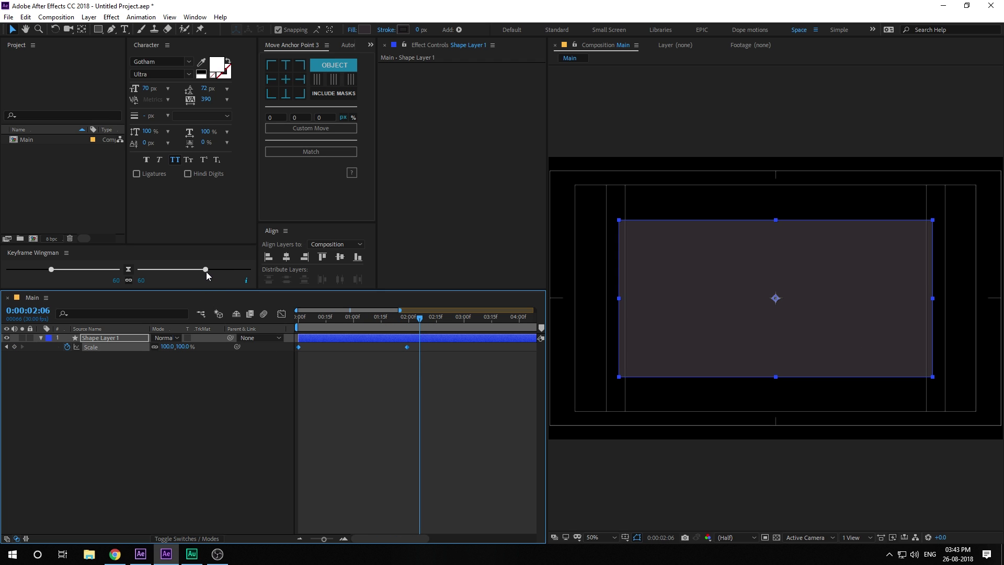
pyautogui.moveTo(206, 269); pyautogui.dragTo(256, 273)
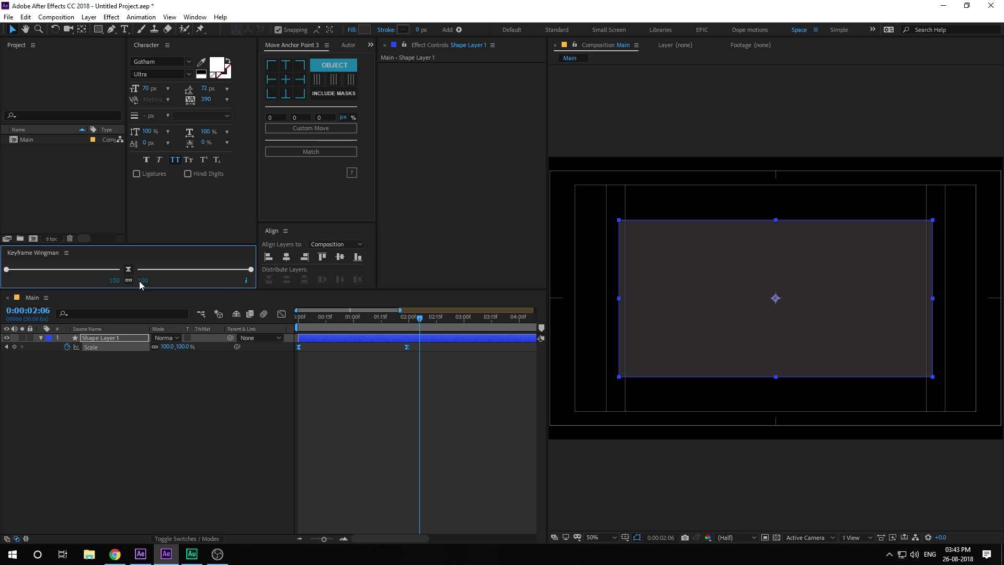
pyautogui.click(281, 314)
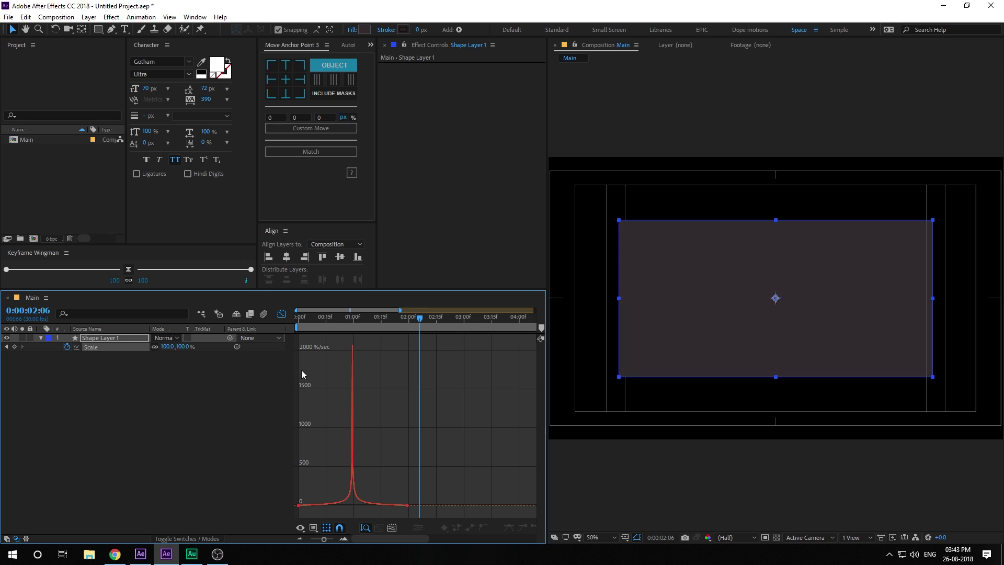
pyautogui.moveTo(442, 507); pyautogui.dragTo(295, 390)
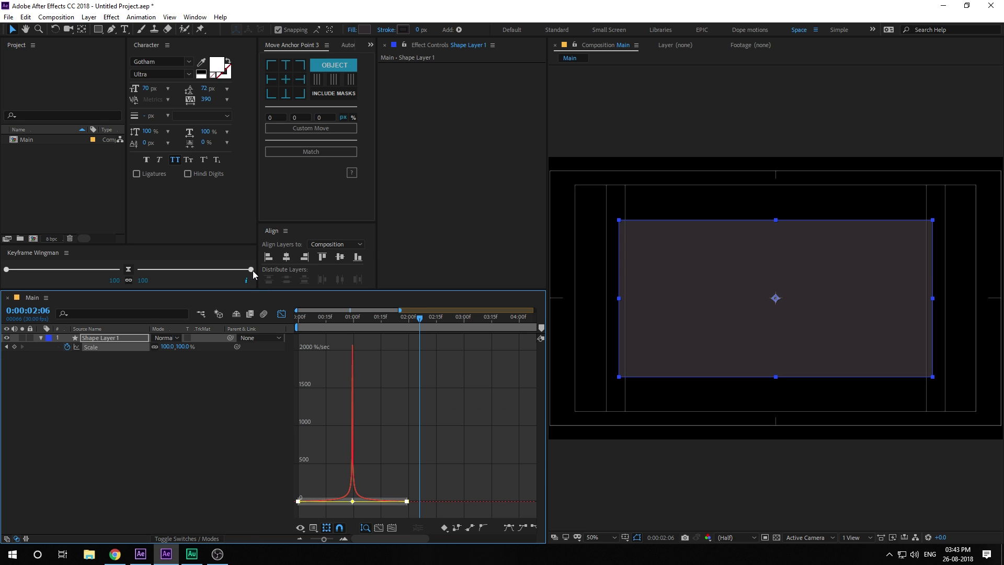
pyautogui.moveTo(251, 269)
pyautogui.mouseDown()
pyautogui.moveTo(198, 275)
pyautogui.moveTo(236, 271)
pyautogui.moveTo(201, 281)
pyautogui.moveTo(264, 286)
pyautogui.moveTo(255, 287)
pyautogui.mouseUp()
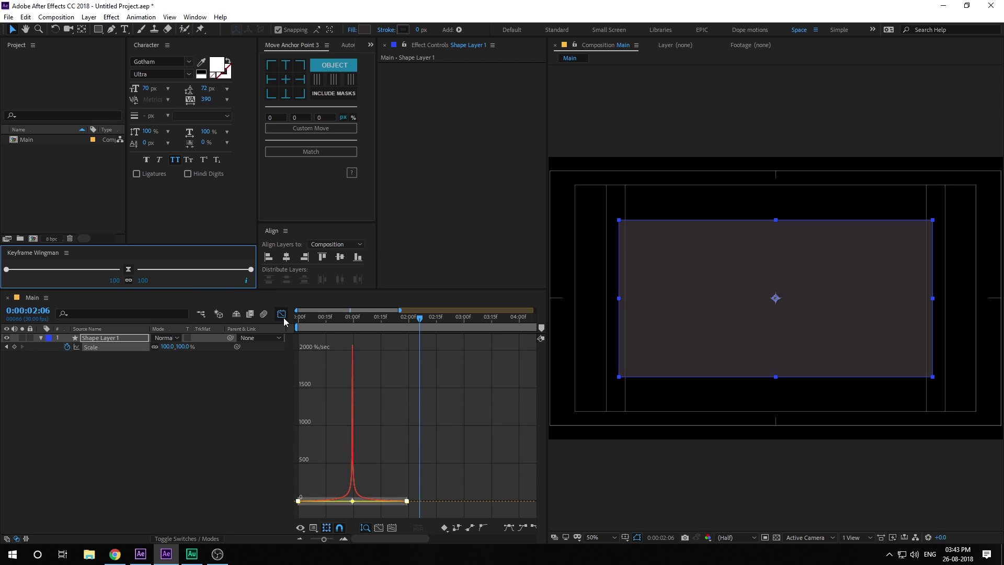
pyautogui.click(282, 316)
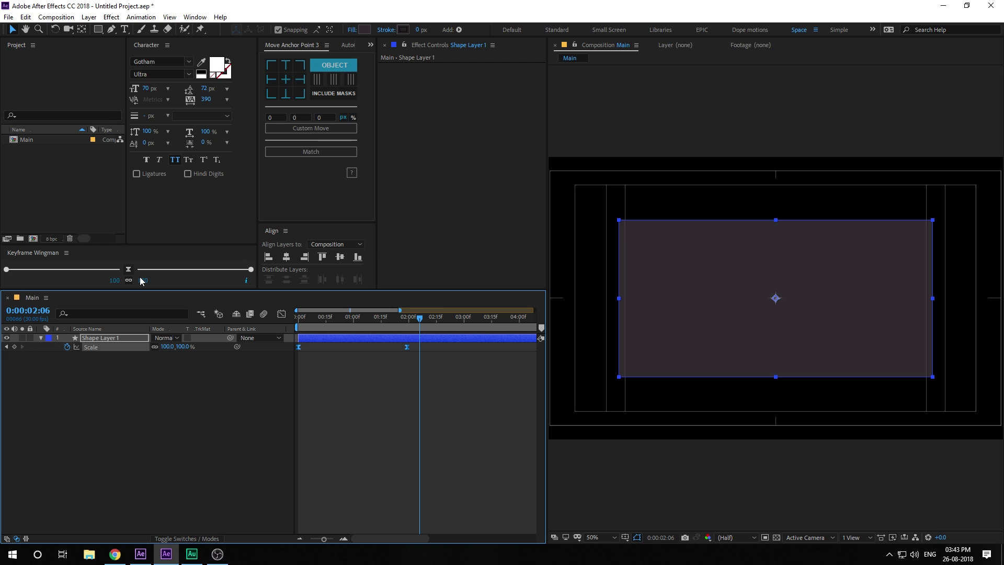
# Step: Preview the eased scale animation from the first frame
pyautogui.click(368, 362)
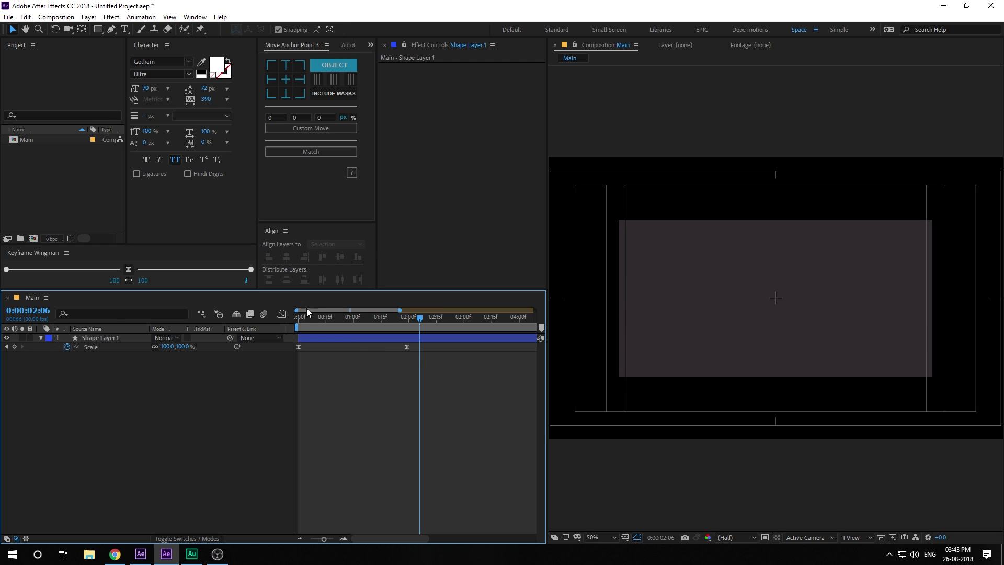
pyautogui.press('Home')
pyautogui.press('space')
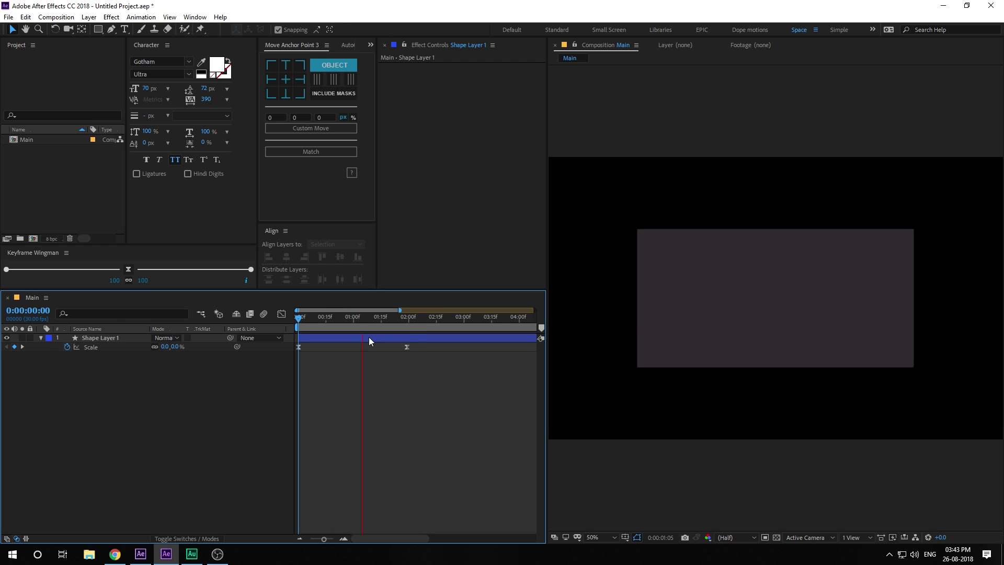
pyautogui.click(331, 321)
pyautogui.moveTo(332, 321); pyautogui.dragTo(296, 322)
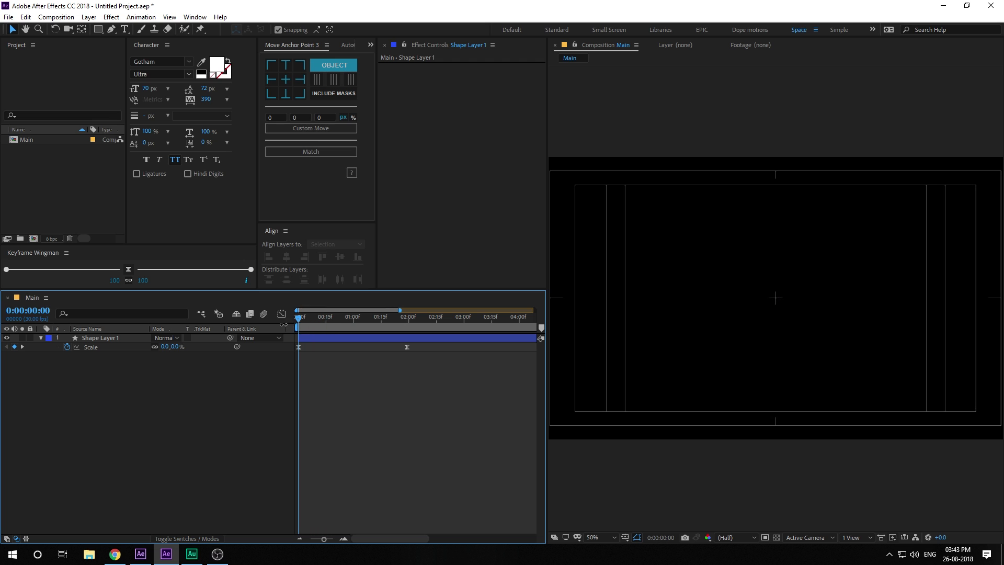
pyautogui.press('space')
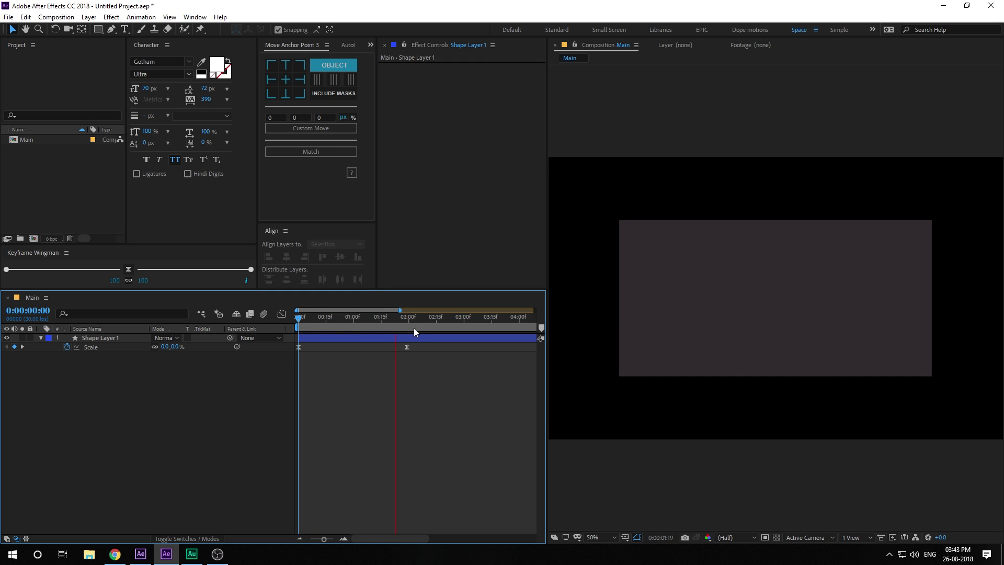
# Step: Add a scale keyframe to Shape Layer 1 at 0:00:02:15, keeping the 100% value
pyautogui.click(411, 327)
pyautogui.moveTo(411, 327); pyautogui.dragTo(435, 327)
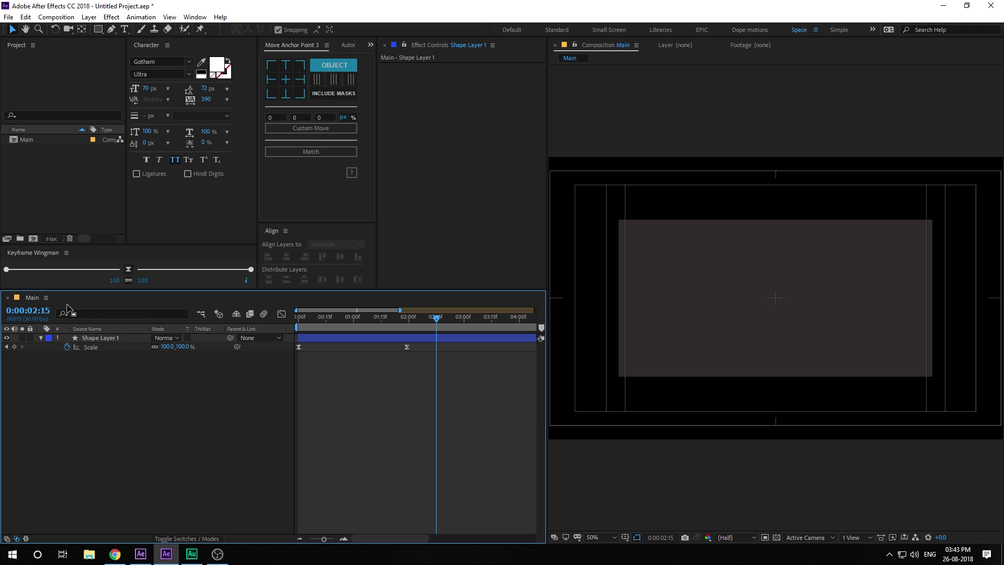
pyautogui.click(99, 338)
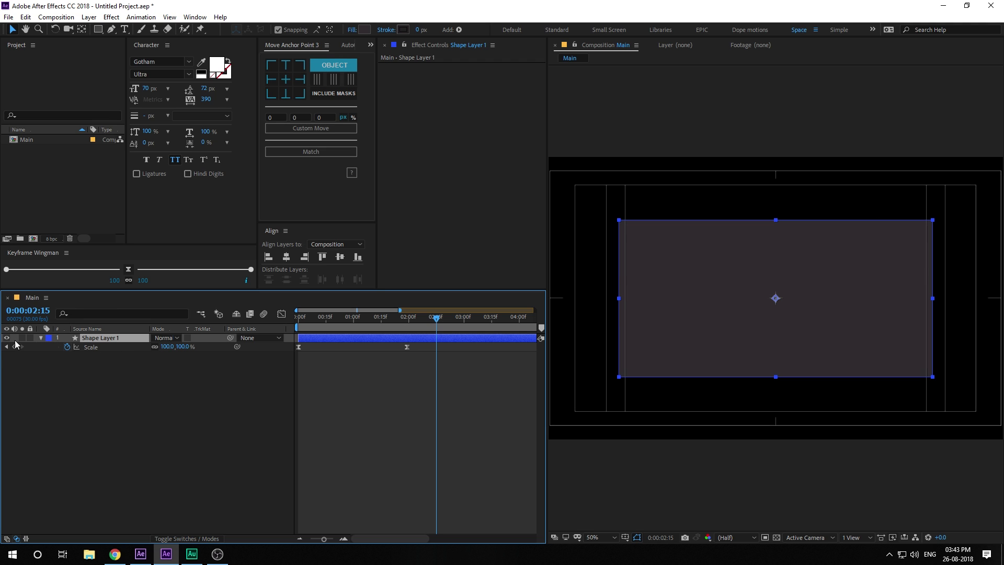
pyautogui.click(14, 347)
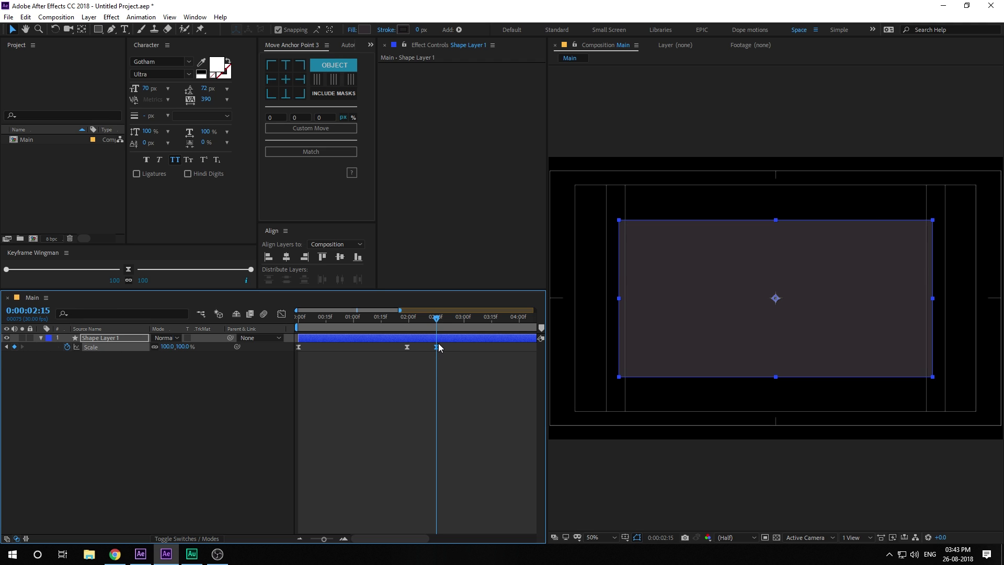
# Step: Add a scale keyframe of 90% to Shape Layer 1 at 0:00:04:00
pyautogui.moveTo(442, 318); pyautogui.dragTo(520, 336)
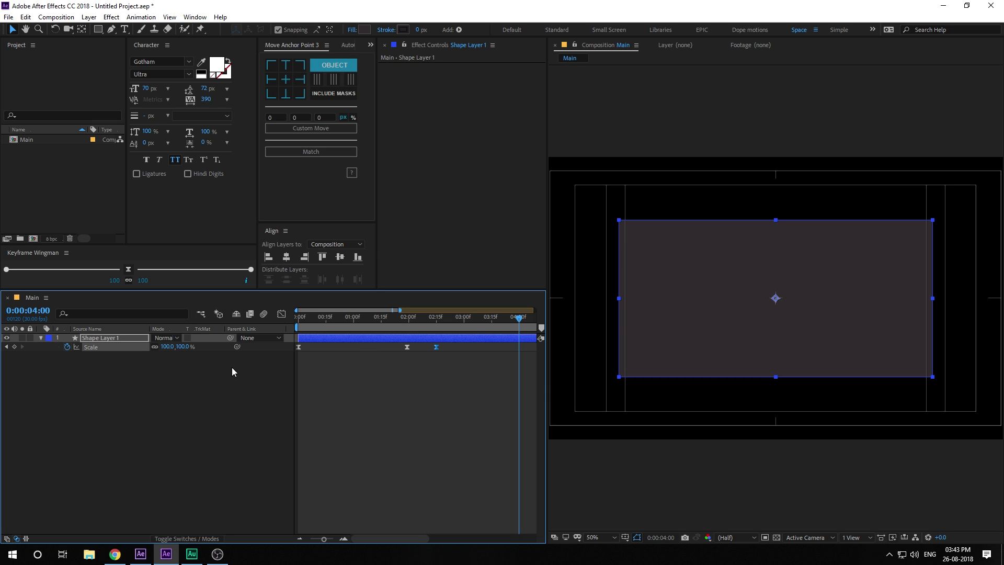
pyautogui.click(187, 347)
pyautogui.write('80')
pyautogui.click(188, 384)
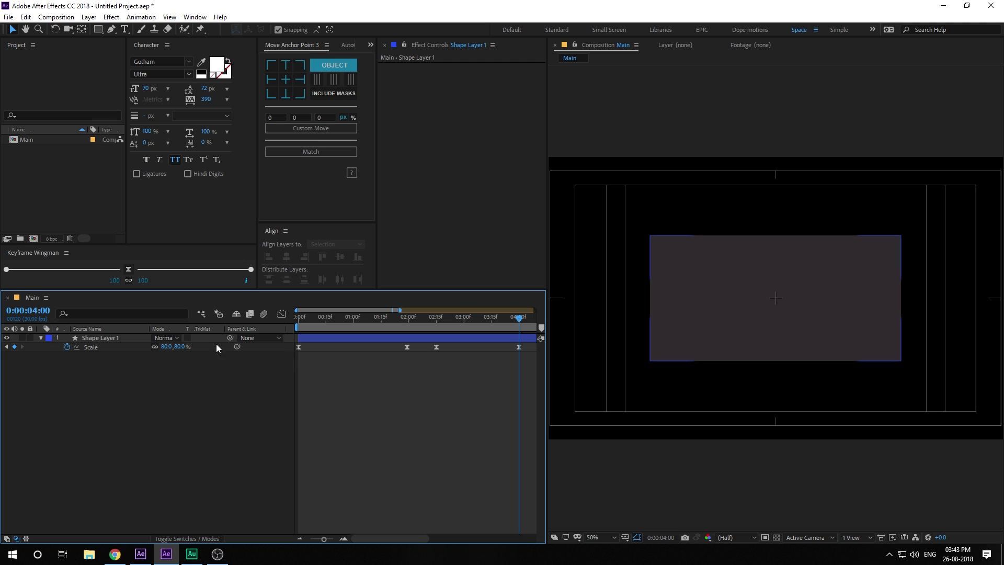
pyautogui.click(178, 347)
pyautogui.write('90')
pyautogui.click(180, 378)
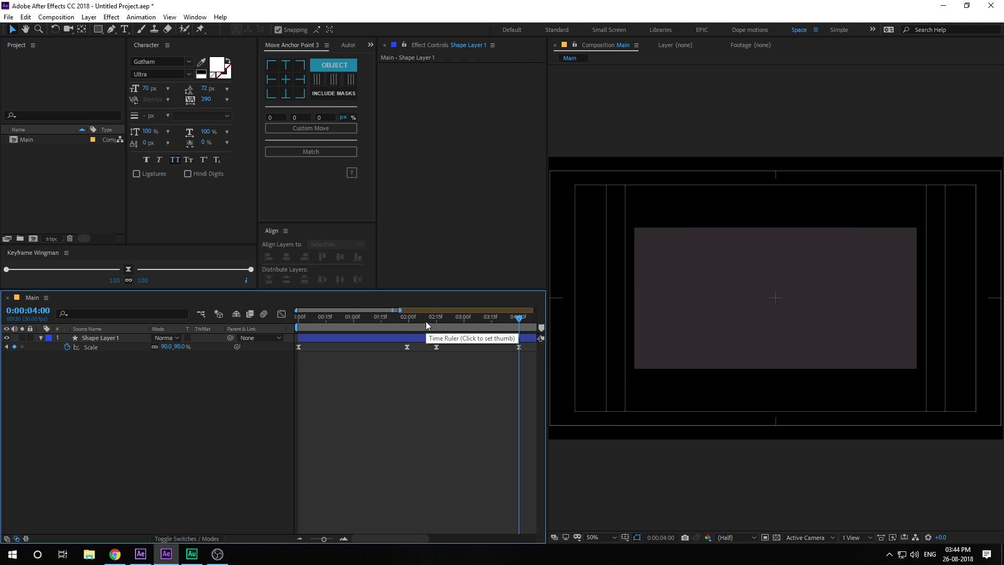
# Step: Check the speed graph of Shape Layer 1's last two scale keyframes
pyautogui.moveTo(407, 321); pyautogui.dragTo(259, 341)
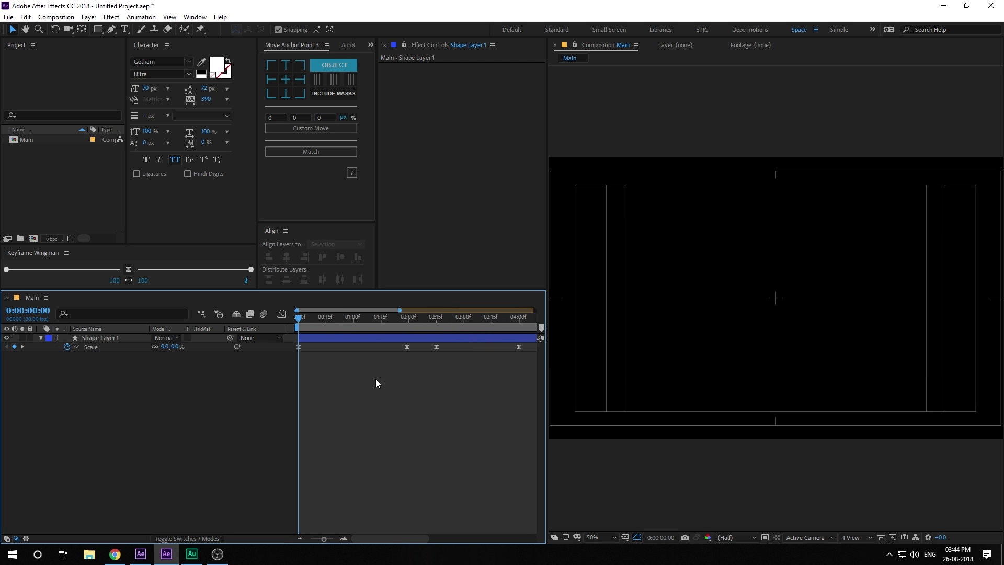
pyautogui.moveTo(431, 347); pyautogui.dragTo(521, 359)
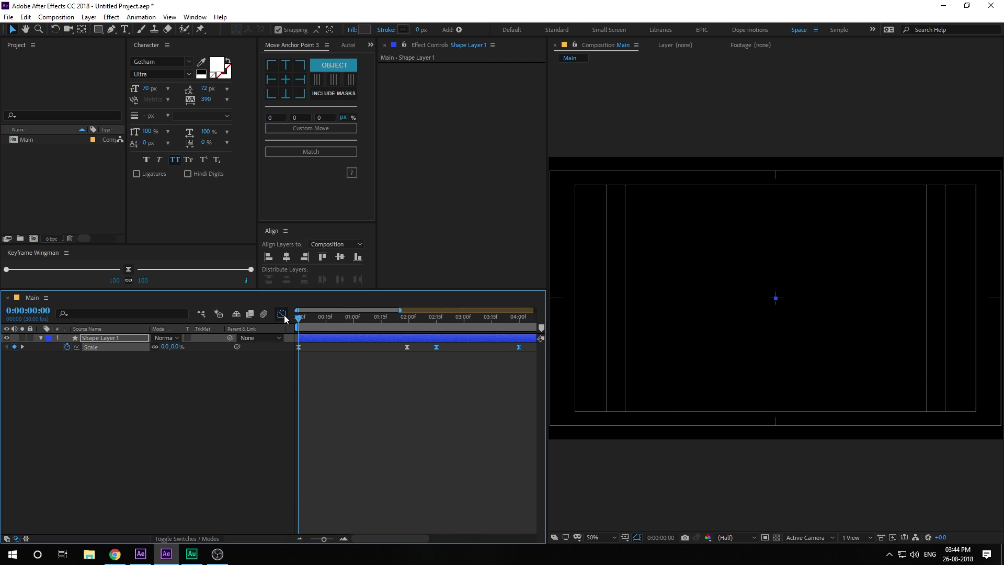
pyautogui.click(283, 314)
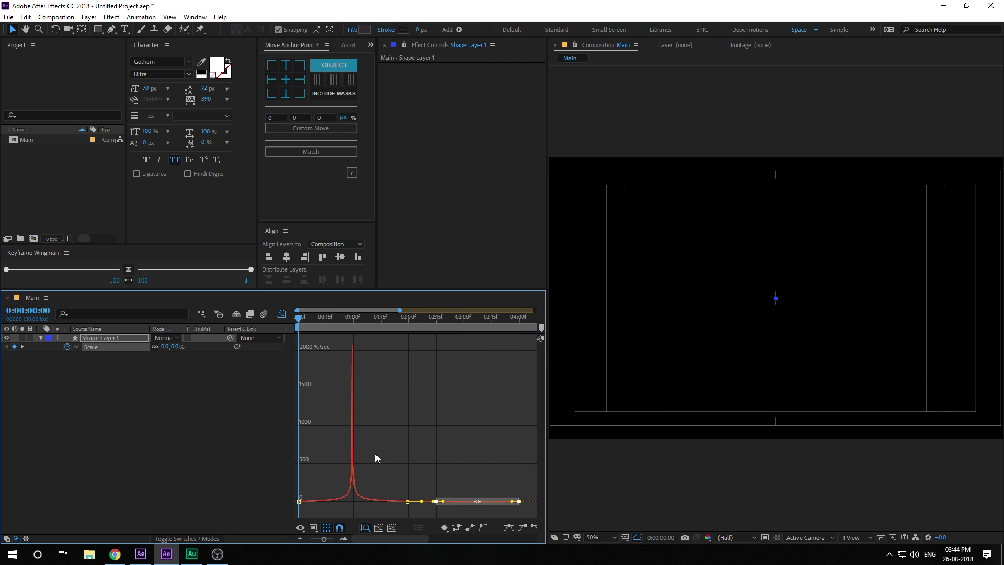
pyautogui.click(283, 313)
# Step: Ease Shape Layer 1's last two scale keyframes with Keyframe Wingman at 100 on each side
pyautogui.moveTo(429, 320); pyautogui.dragTo(470, 327)
pyautogui.moveTo(435, 363); pyautogui.dragTo(520, 347)
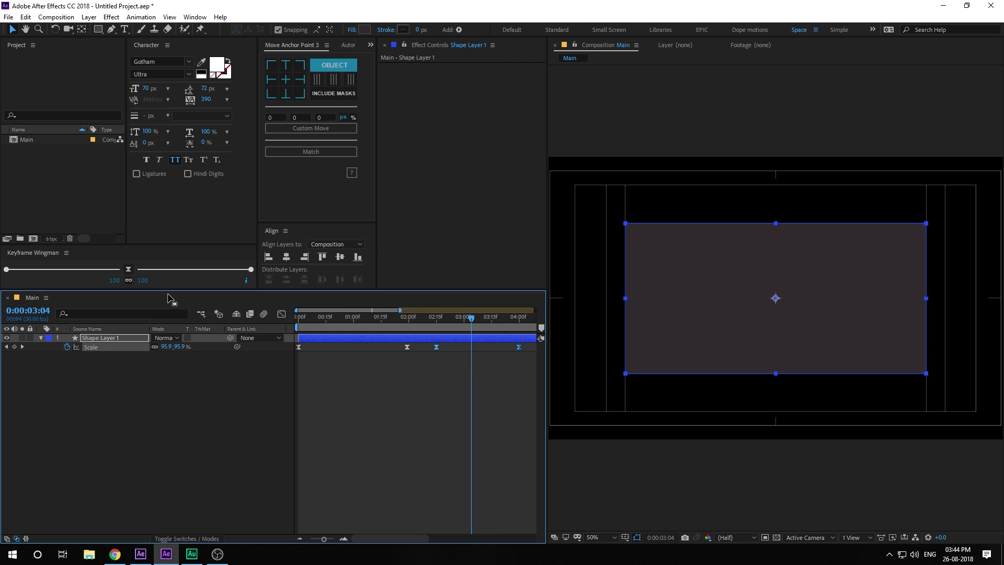
pyautogui.click(129, 271)
pyautogui.click(451, 361)
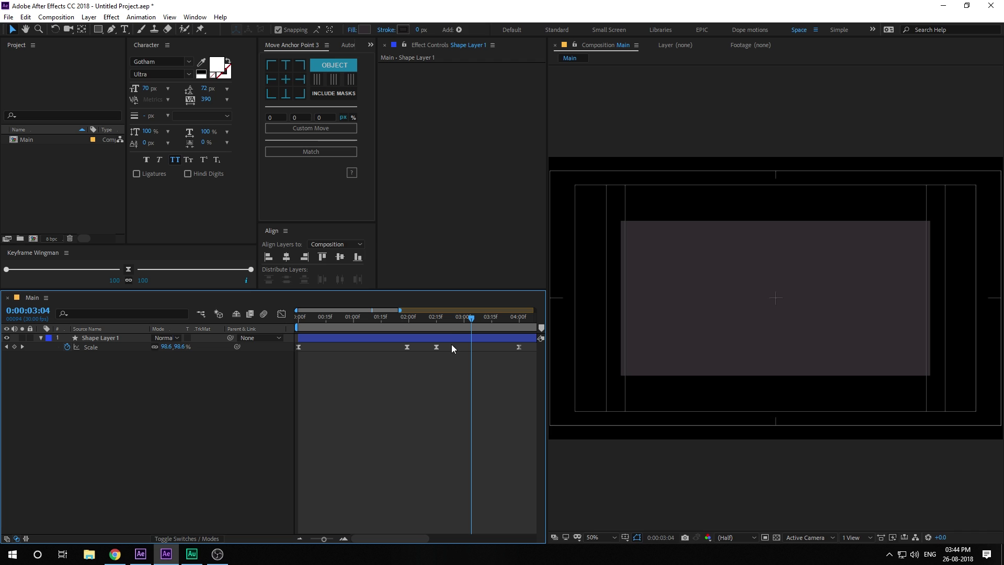
# Step: Review the scale-down between 0:00:02:15 and 0:00:04:00, end the work area at 0:00:04:00 and collapse Shape Layer 1
pyautogui.click(434, 317)
pyautogui.moveTo(434, 317); pyautogui.dragTo(519, 338)
pyautogui.press('space')
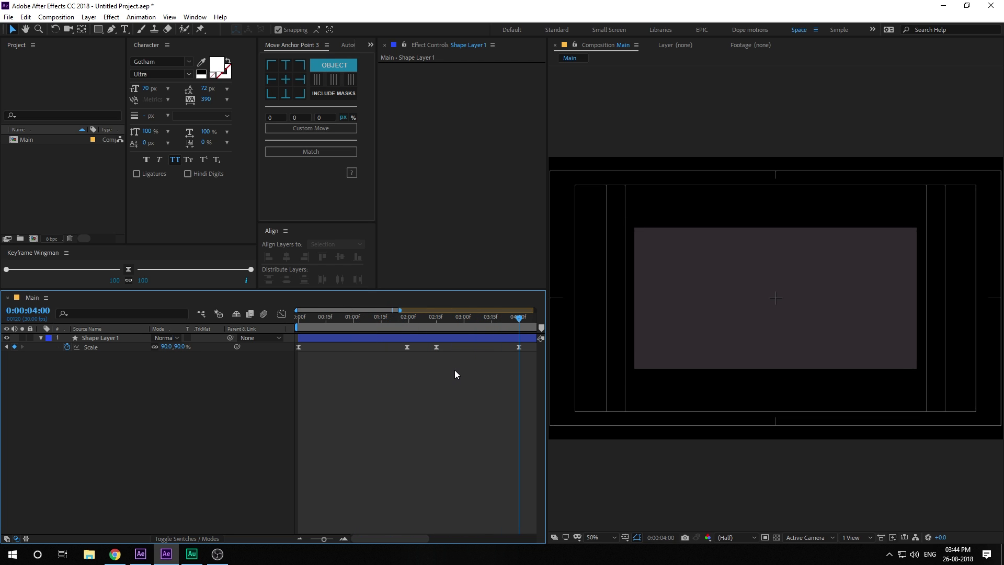
pyautogui.press('n')
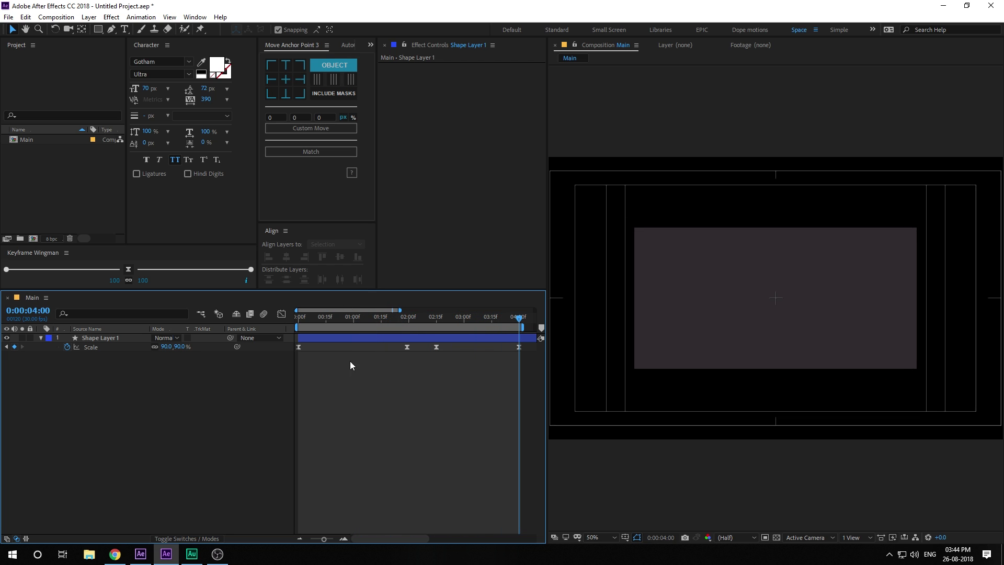
pyautogui.click(40, 338)
# Step: Add a composition-sized ellipse as a new shape layer with no fill and a stroke about 118 px wide
pyautogui.moveTo(96, 32); pyautogui.dragTo(136, 49)
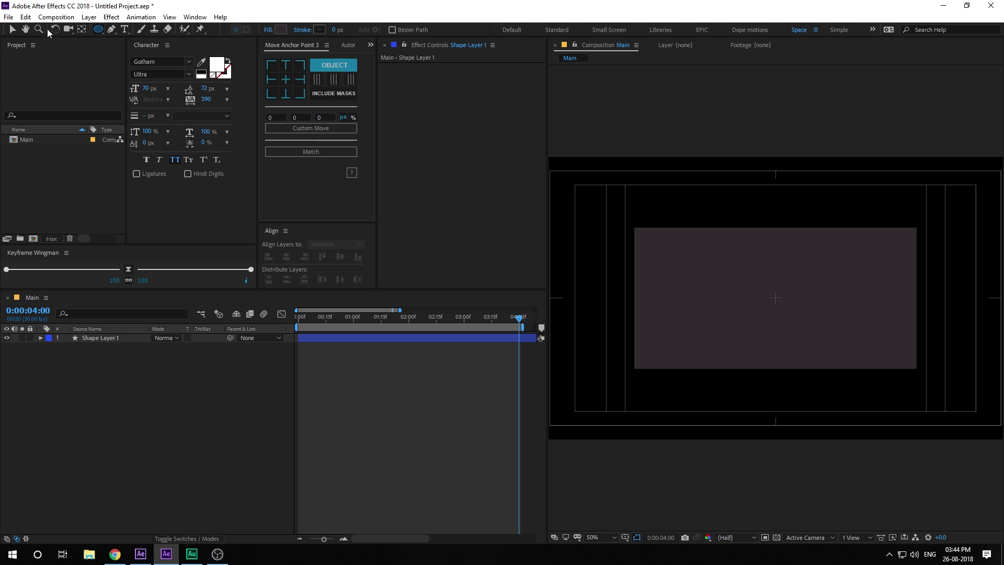
pyautogui.doubleClick(100, 30)
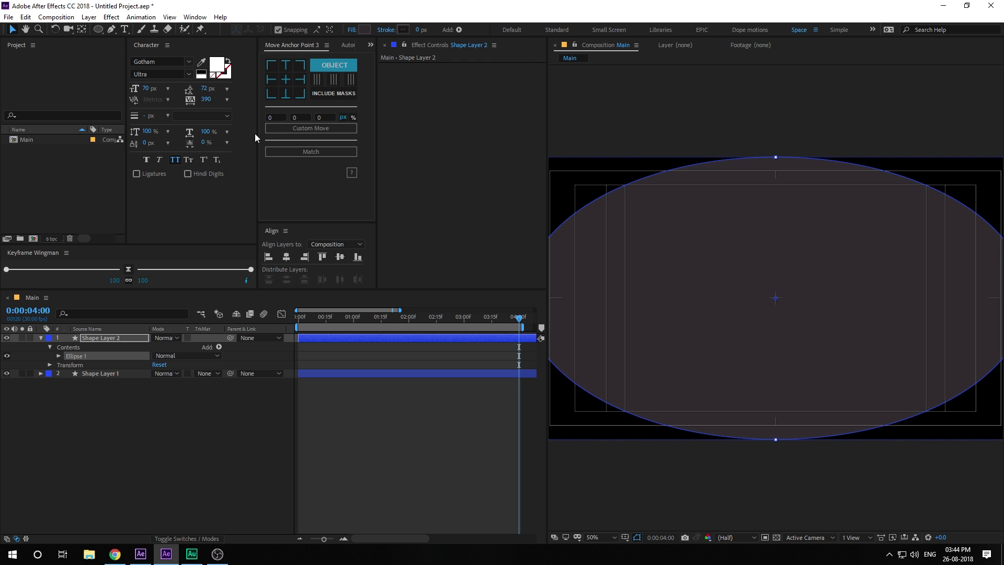
pyautogui.click(352, 29)
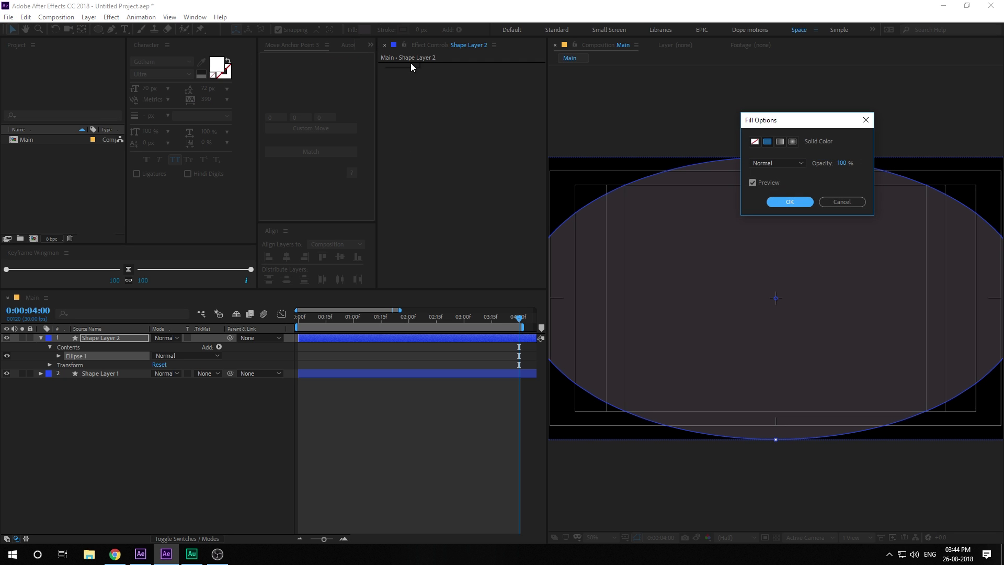
pyautogui.click(755, 141)
pyautogui.click(790, 202)
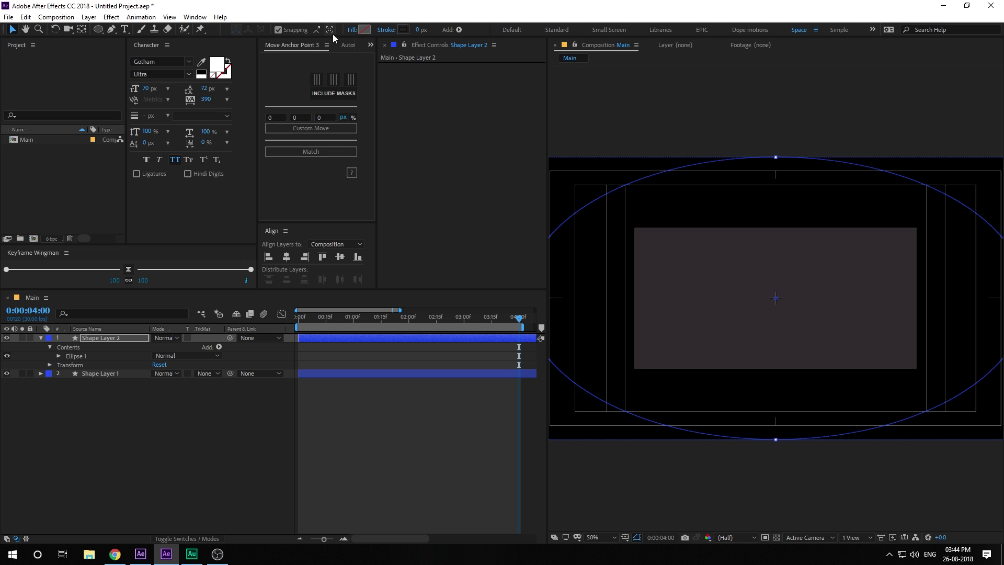
pyautogui.moveTo(417, 30); pyautogui.dragTo(490, 38)
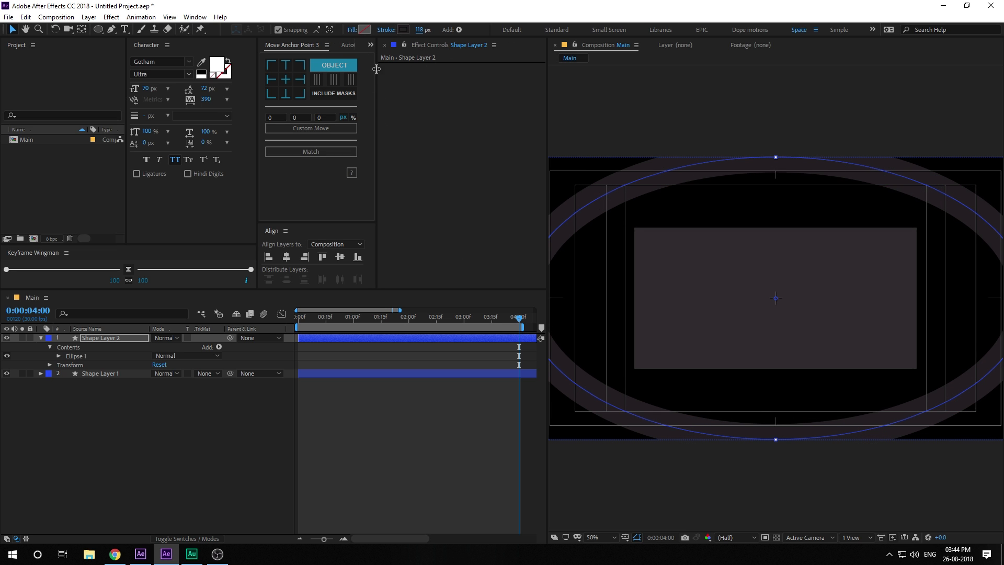
# Step: Make the ellipse a perfect circle by equalizing its path dimensions, then reduce its size to about 692 by 692
pyautogui.click(57, 356)
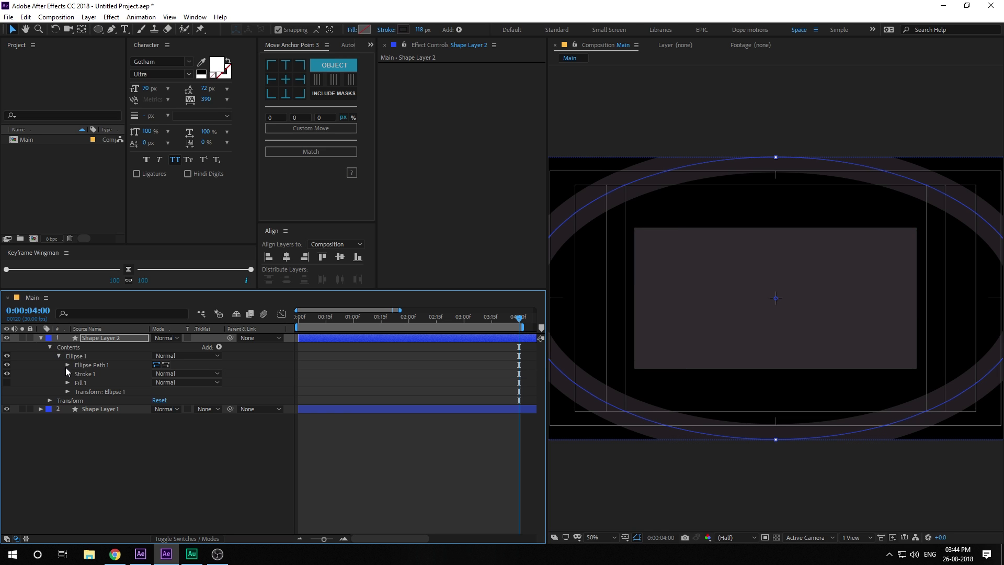
pyautogui.click(67, 366)
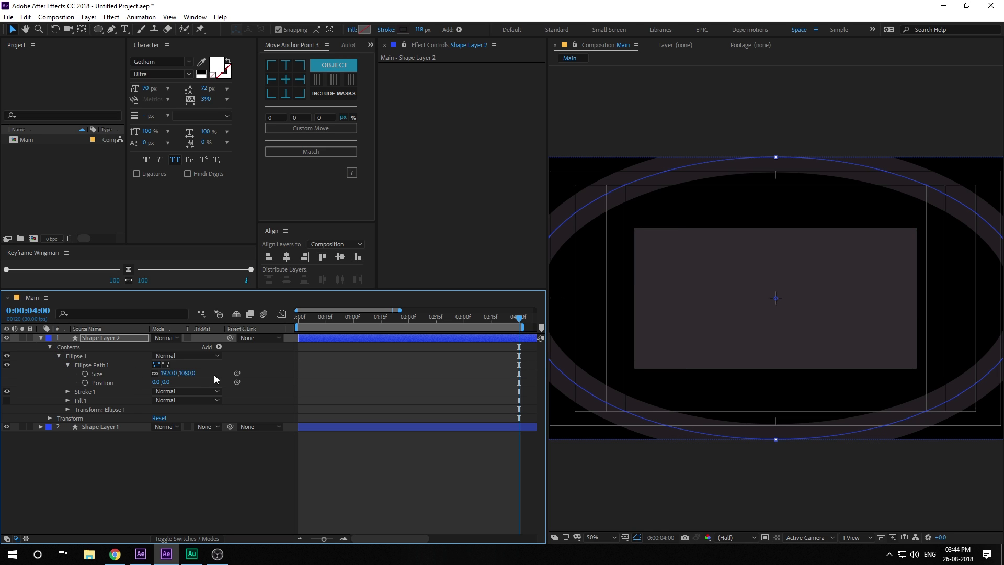
pyautogui.keyDown('alt'); pyautogui.click(155, 375); pyautogui.keyUp('alt')
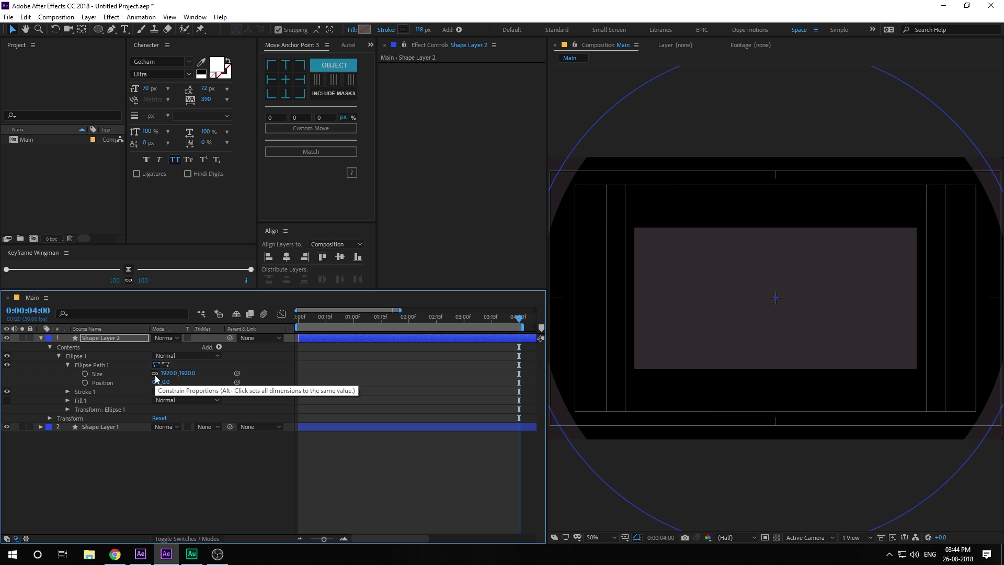
pyautogui.moveTo(169, 373); pyautogui.dragTo(83, 373)
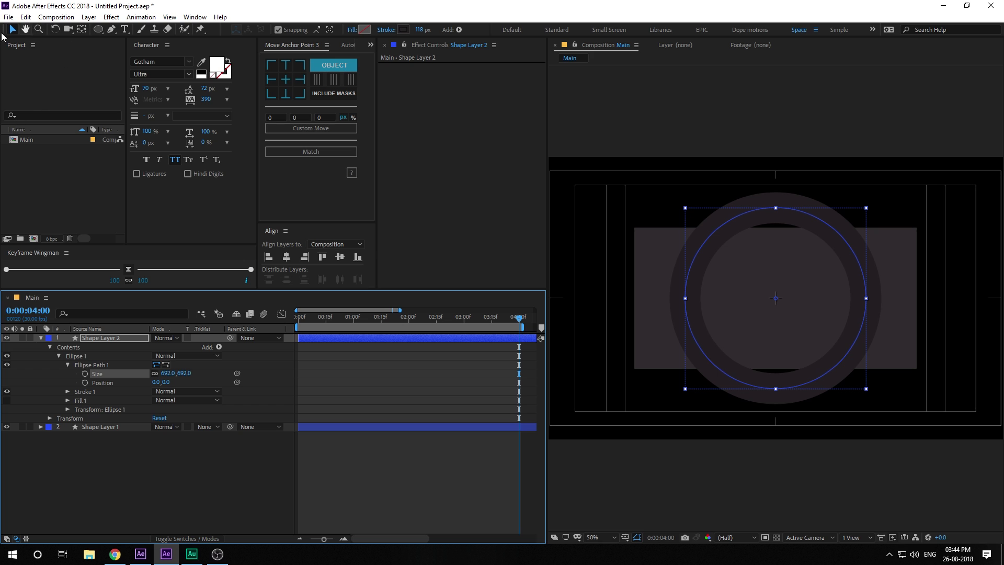
# Step: Set the circle's size to 1500 by 1500, position its centre near the composition's lower-left corner, and disable snapping
pyautogui.moveTo(752, 296); pyautogui.dragTo(565, 397)
pyautogui.click(186, 373)
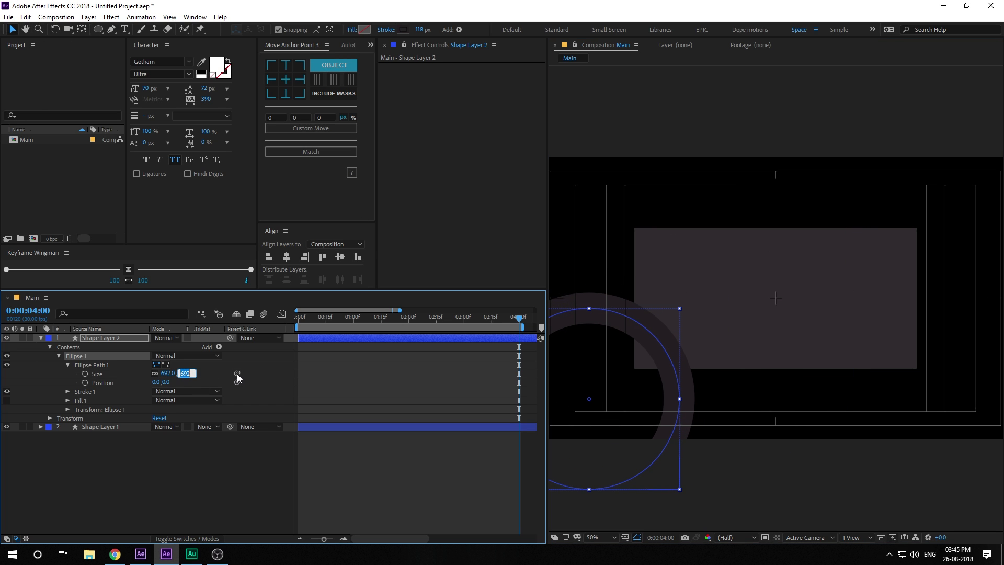
pyautogui.write('15')
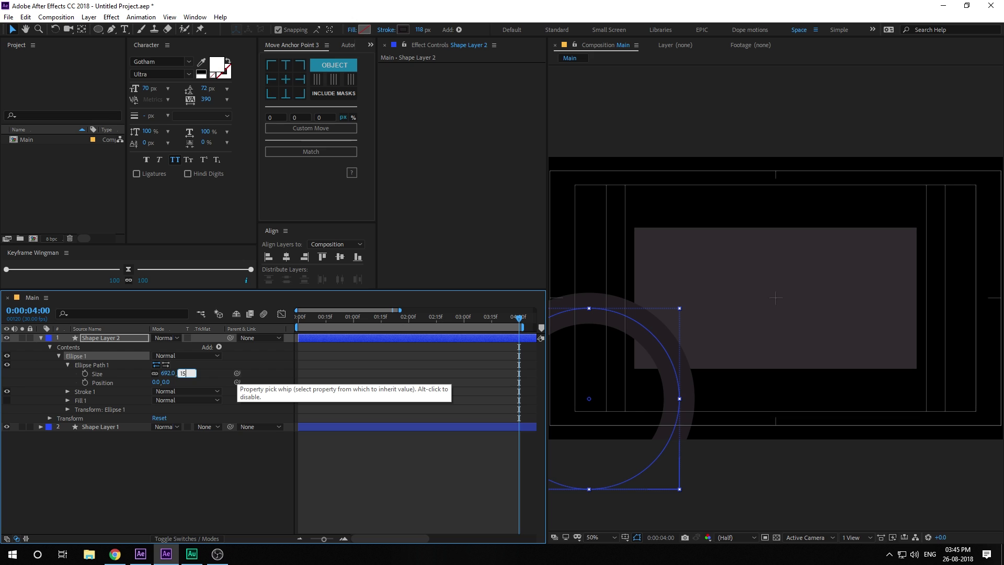
pyautogui.write('00')
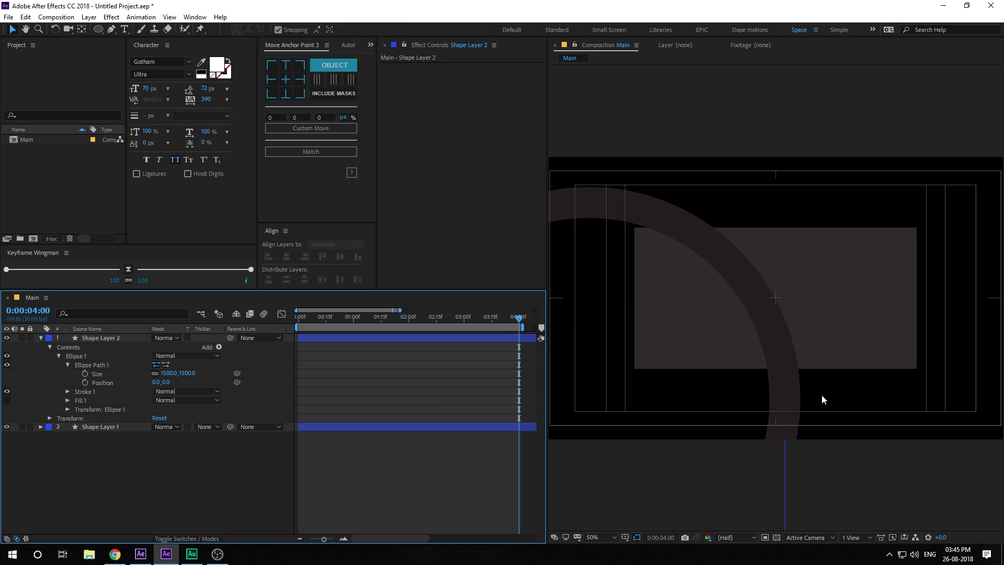
pyautogui.moveTo(785, 402); pyautogui.dragTo(779, 416)
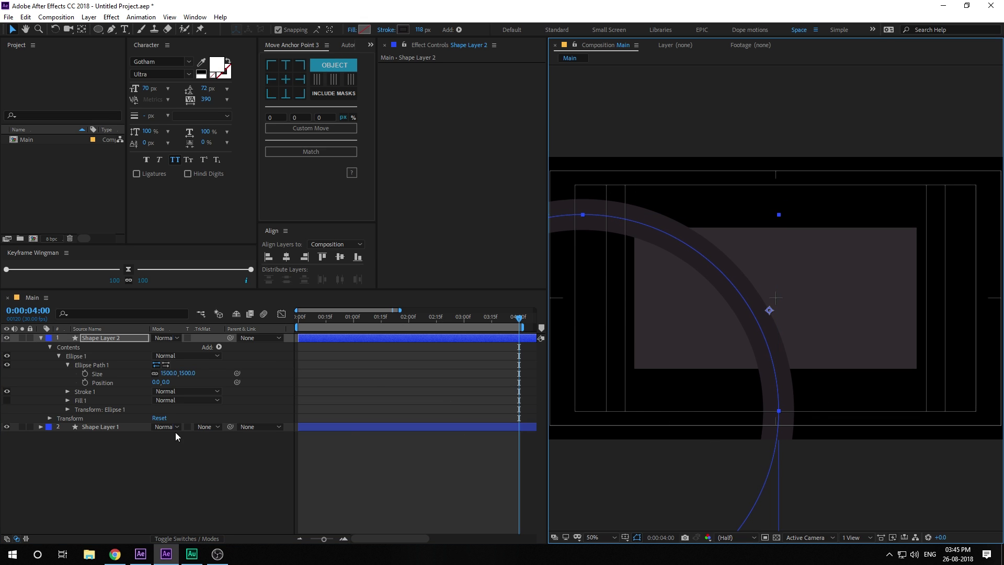
pyautogui.click(278, 29)
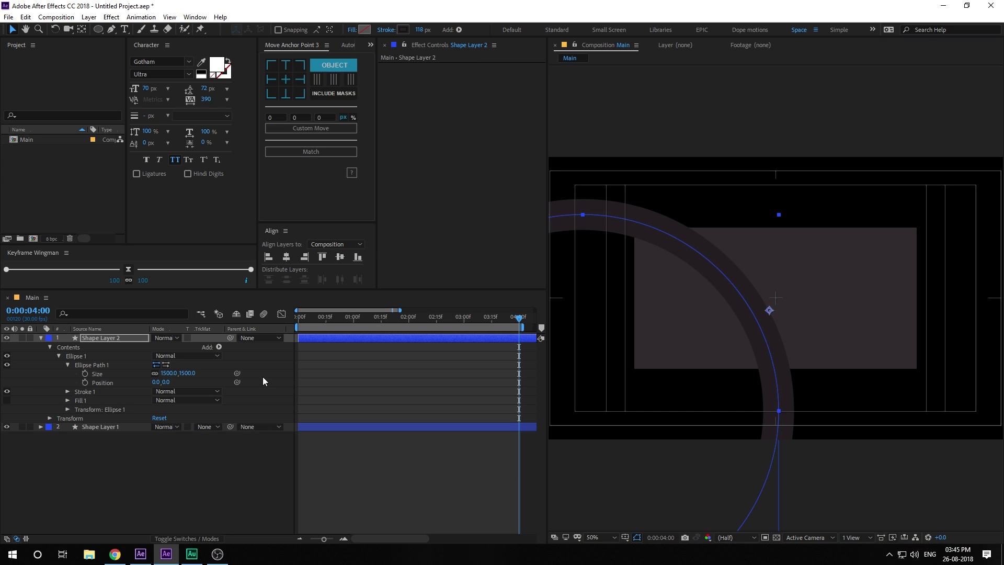
# Step: Set Shape Layer 2's scale to 0% and keyframe it at the first frame
pyautogui.moveTo(308, 321); pyautogui.dragTo(294, 324)
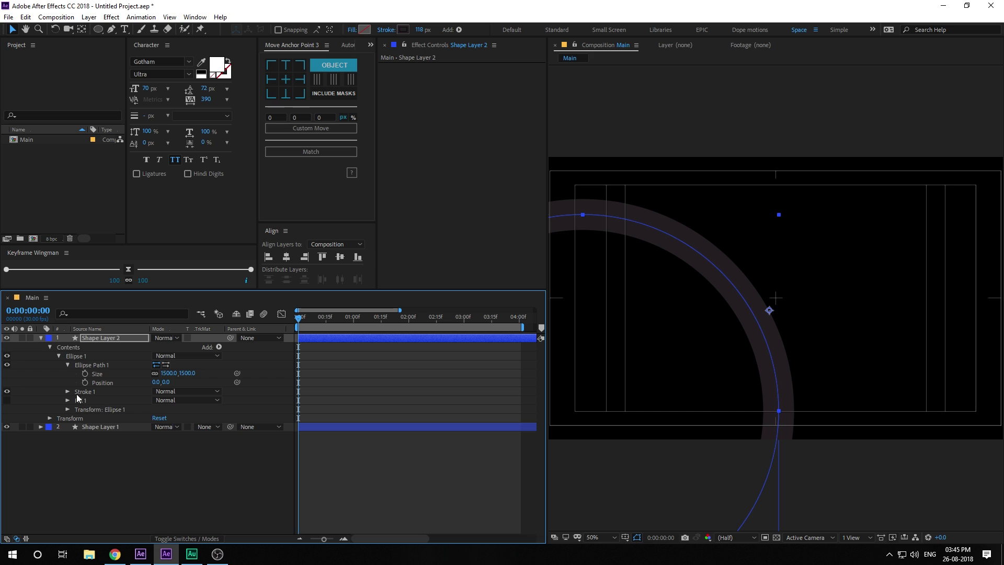
pyautogui.click(94, 338)
pyautogui.press('s')
pyautogui.click(186, 347)
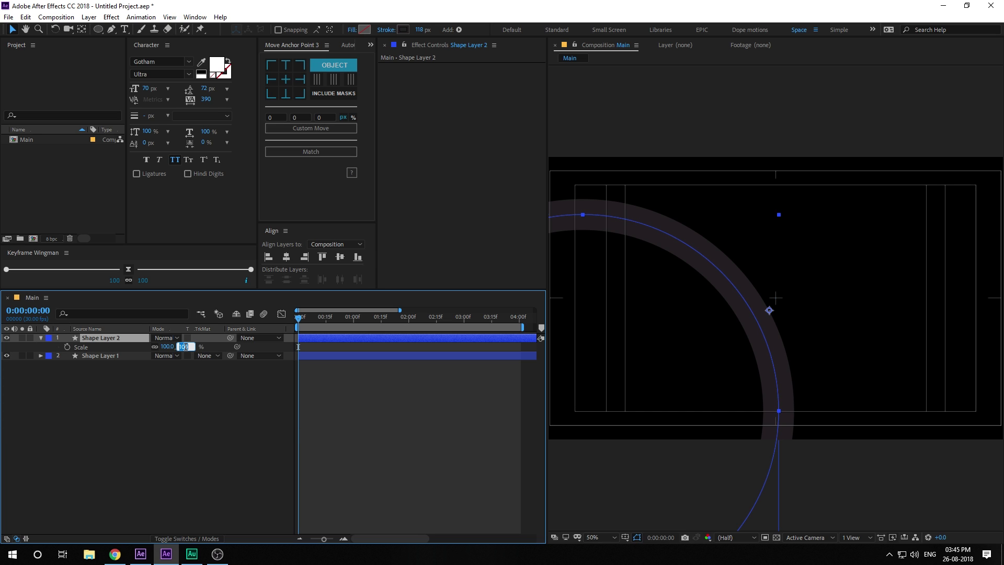
pyautogui.write('0')
pyautogui.press('Return')
pyautogui.click(67, 347)
# Step: Add a scale keyframe of 50% to Shape Layer 2 at 0:00:02:00
pyautogui.click(346, 317)
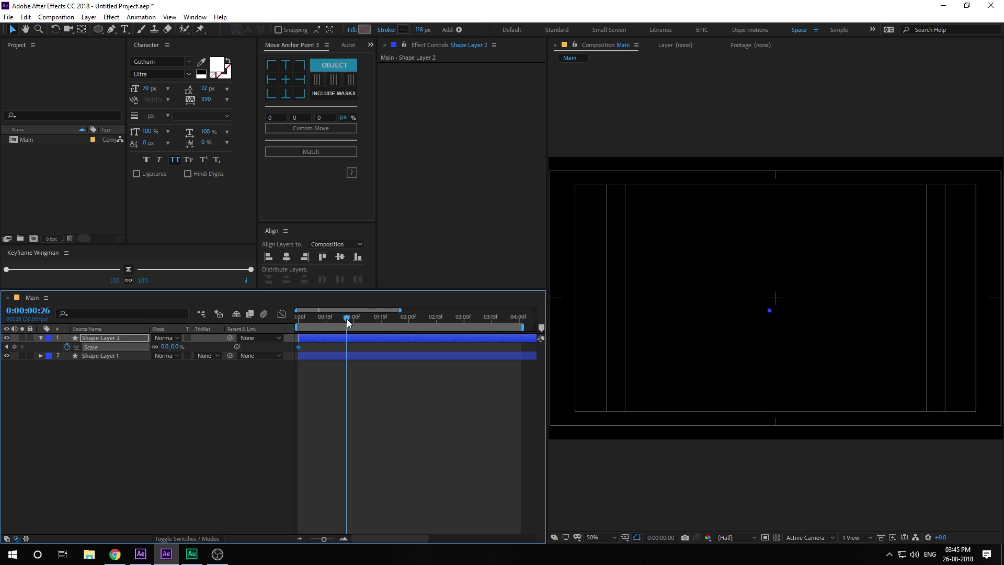
pyautogui.moveTo(347, 319); pyautogui.dragTo(409, 322)
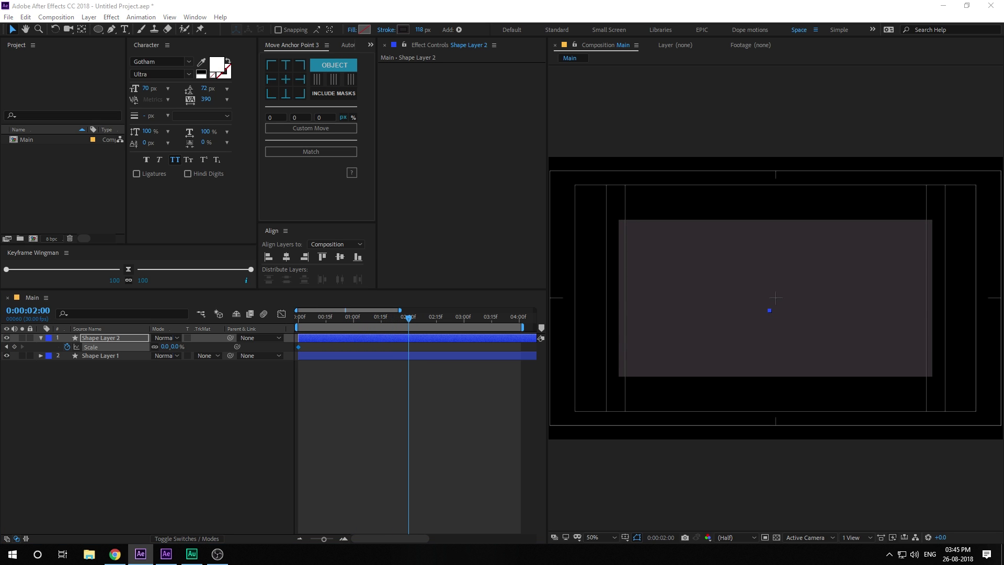
pyautogui.click(176, 347)
pyautogui.write('50')
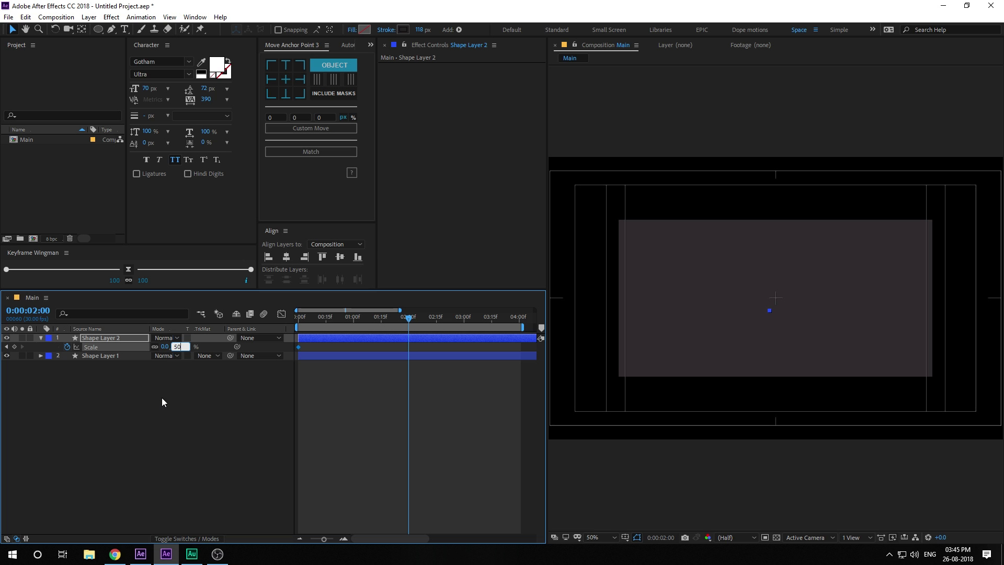
pyautogui.click(162, 399)
# Step: Centre Shape Layer 2's anchor point on its ring and move the ring toward the composition's lower-left corner
pyautogui.moveTo(312, 317); pyautogui.dragTo(416, 324)
pyautogui.click(365, 335)
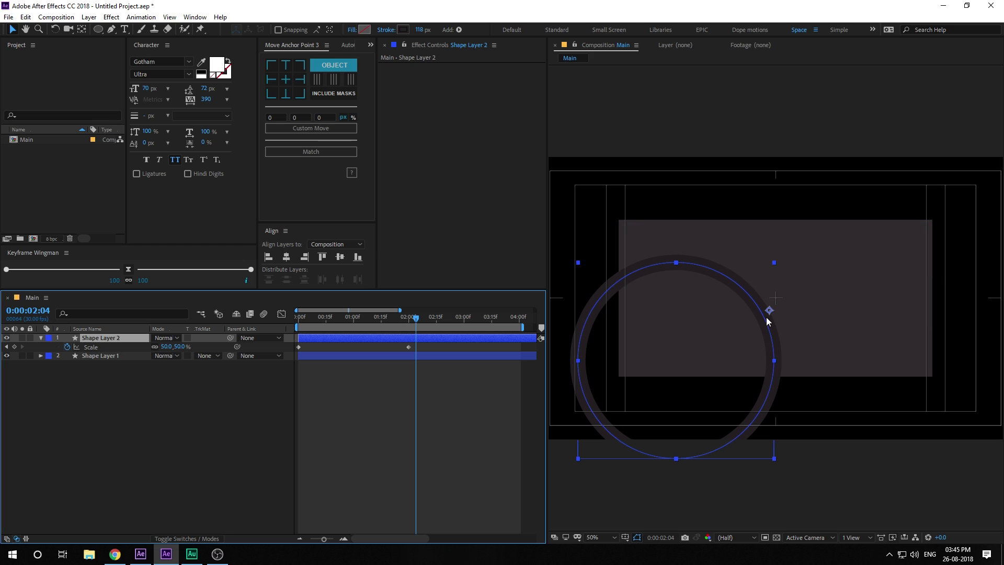
pyautogui.click(285, 83)
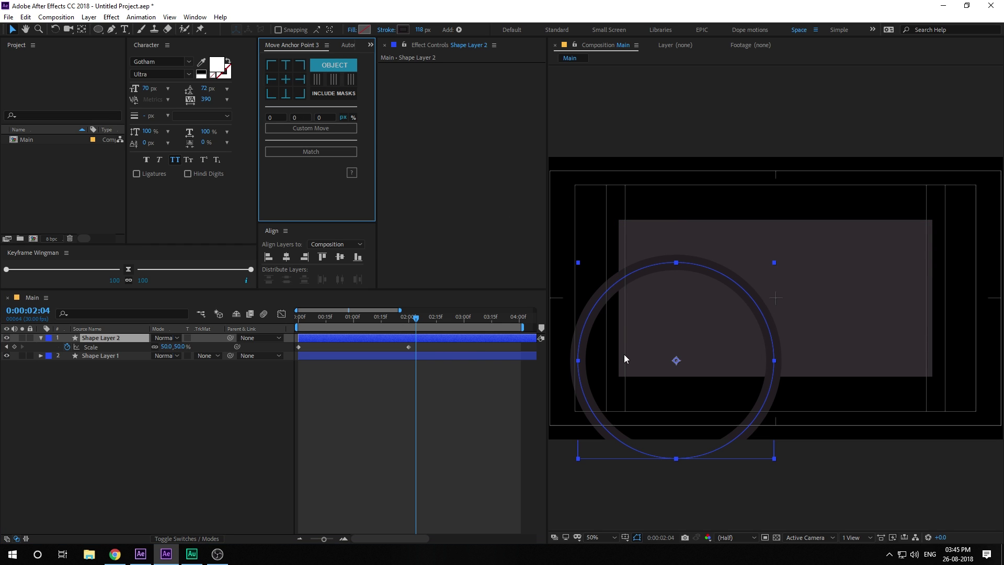
pyautogui.moveTo(672, 366); pyautogui.dragTo(580, 414)
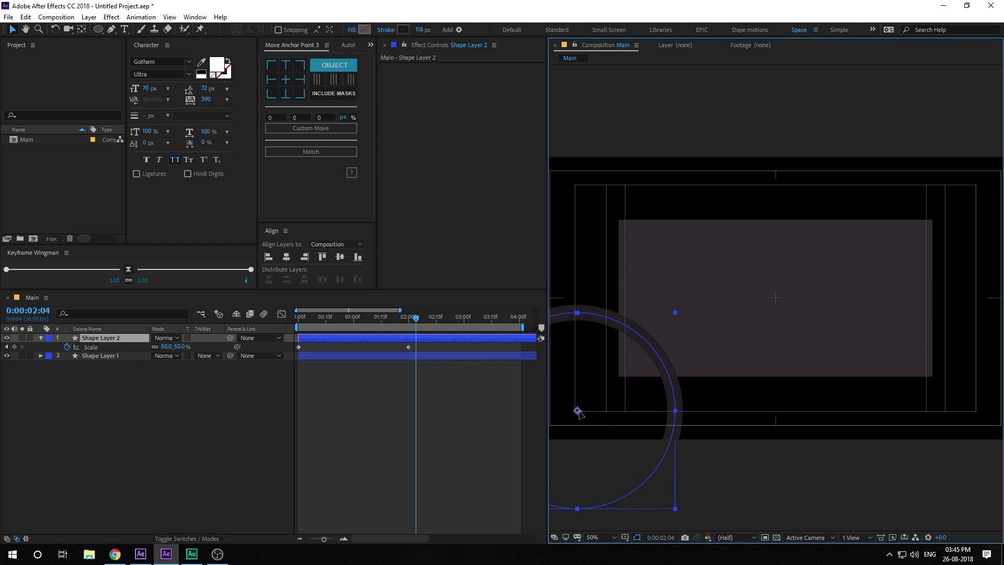
# Step: Place Shape Layer 2 beneath Shape Layer 1 and give Shape Layer 1 the Aqua label colour
pyautogui.moveTo(96, 338); pyautogui.dragTo(86, 398)
pyautogui.click(98, 337)
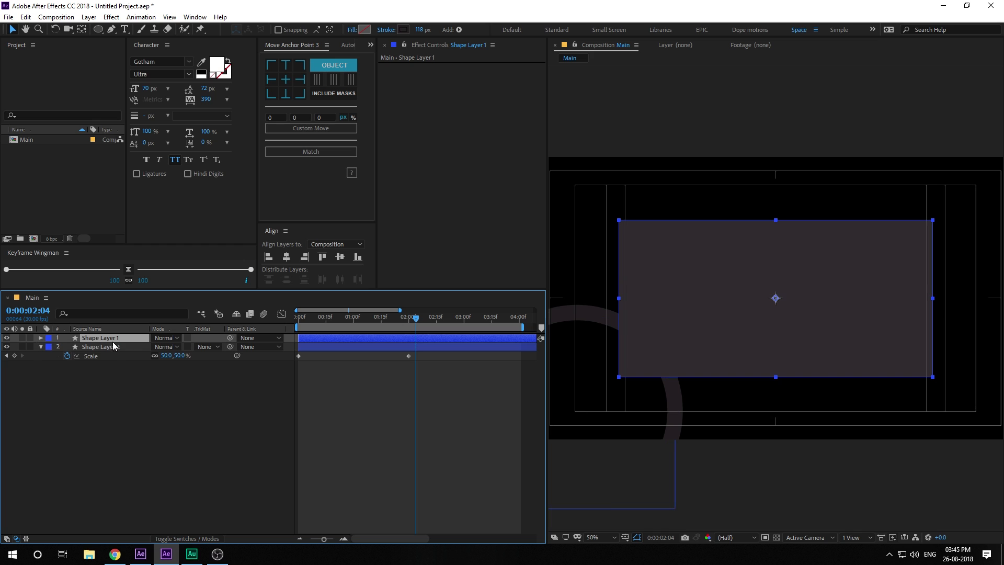
pyautogui.click(48, 340)
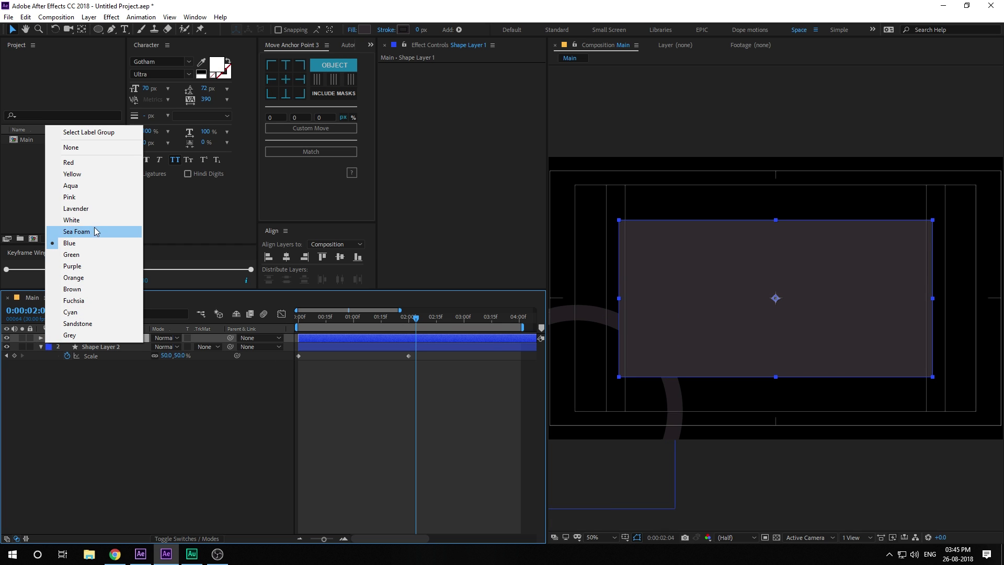
pyautogui.click(94, 186)
pyautogui.click(98, 412)
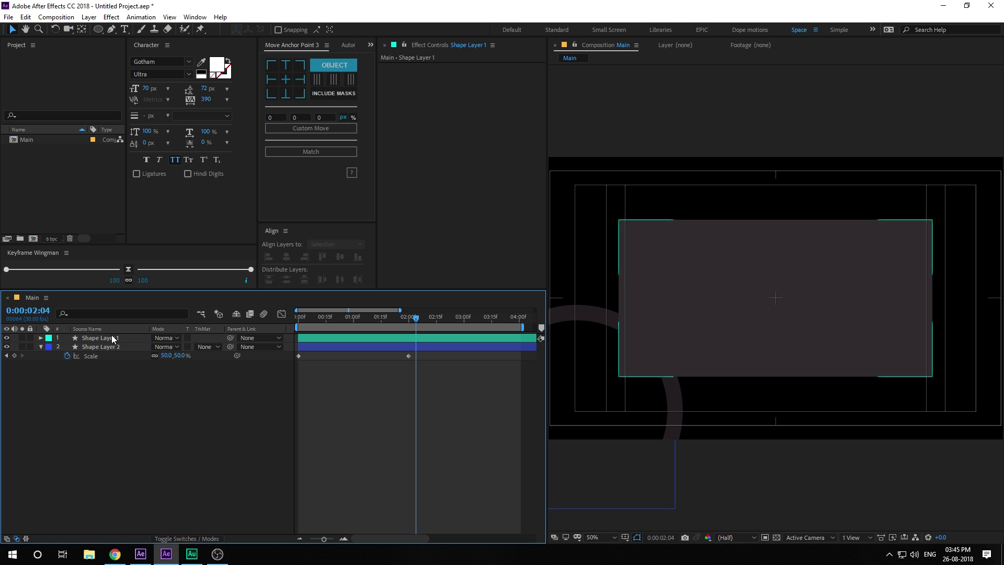
# Step: Set Shape Layer 2's stroke width to 1500 and keyframe it at the first frame
pyautogui.moveTo(339, 321); pyautogui.dragTo(259, 355)
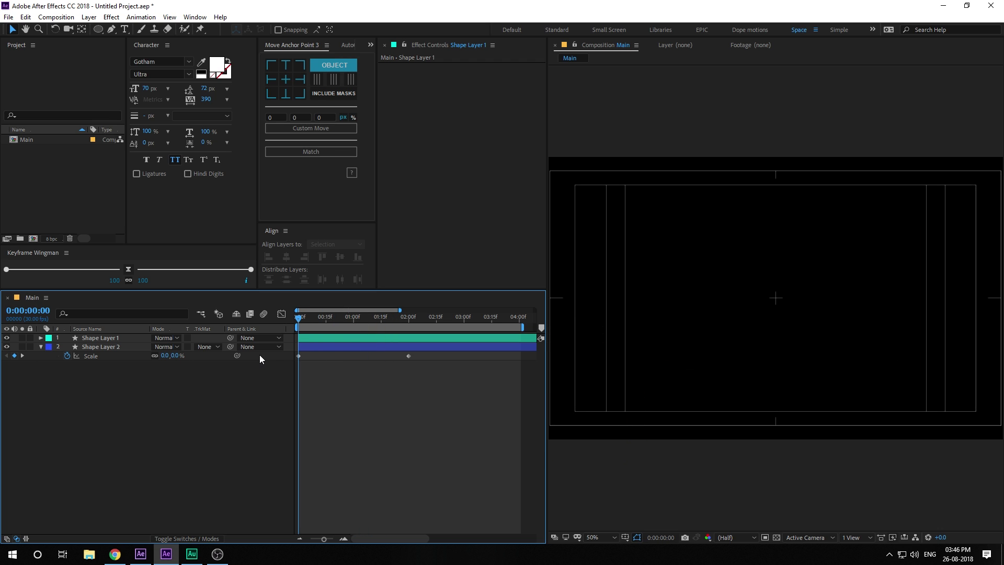
pyautogui.click(92, 348)
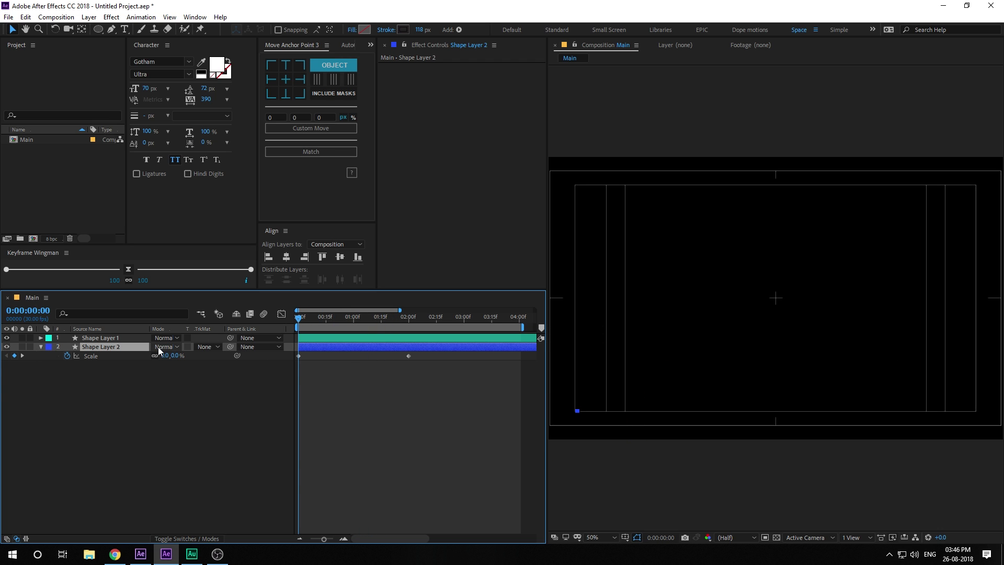
pyautogui.press('u')
pyautogui.press('u')
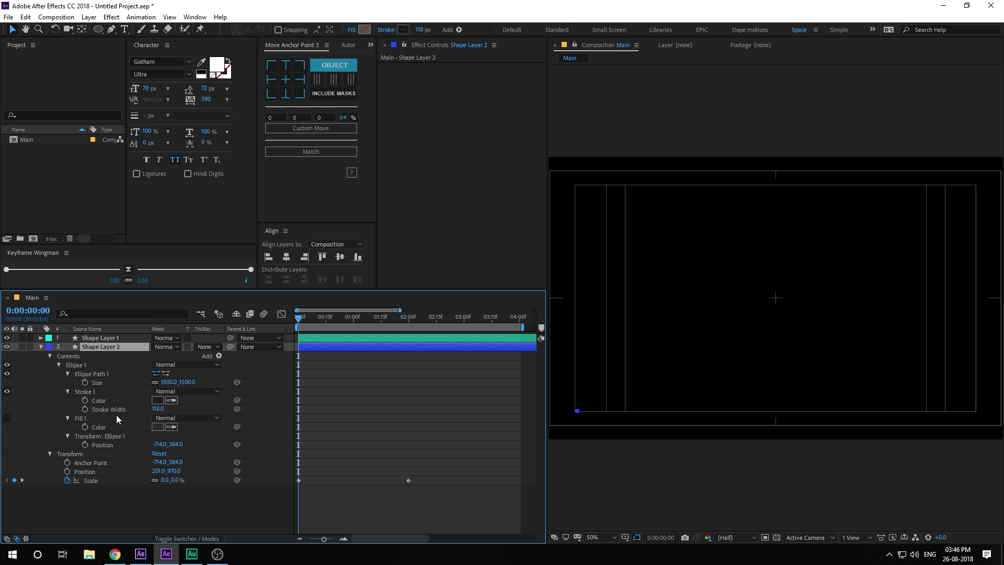
pyautogui.click(158, 409)
pyautogui.write('1500')
pyautogui.press('Return')
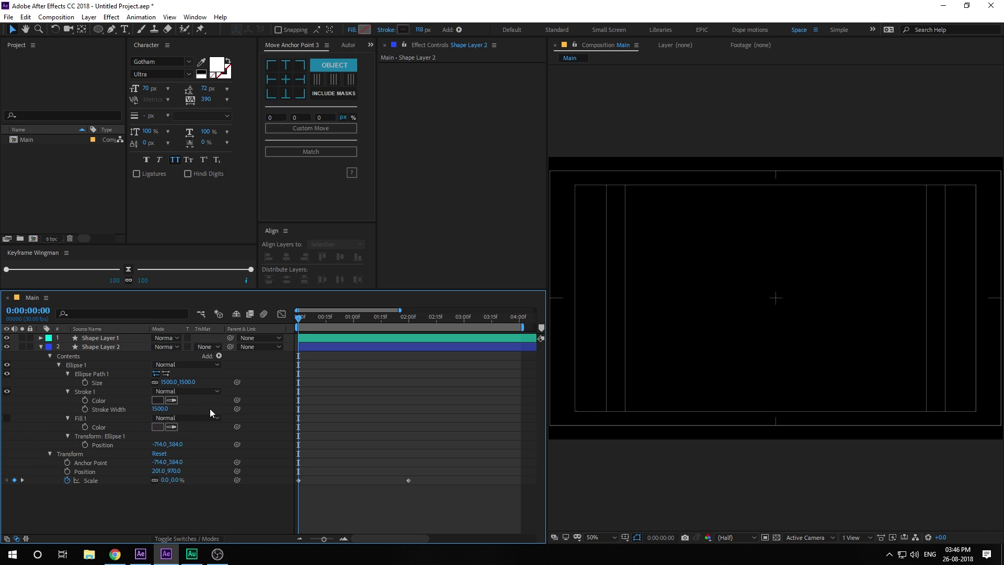
pyautogui.click(84, 409)
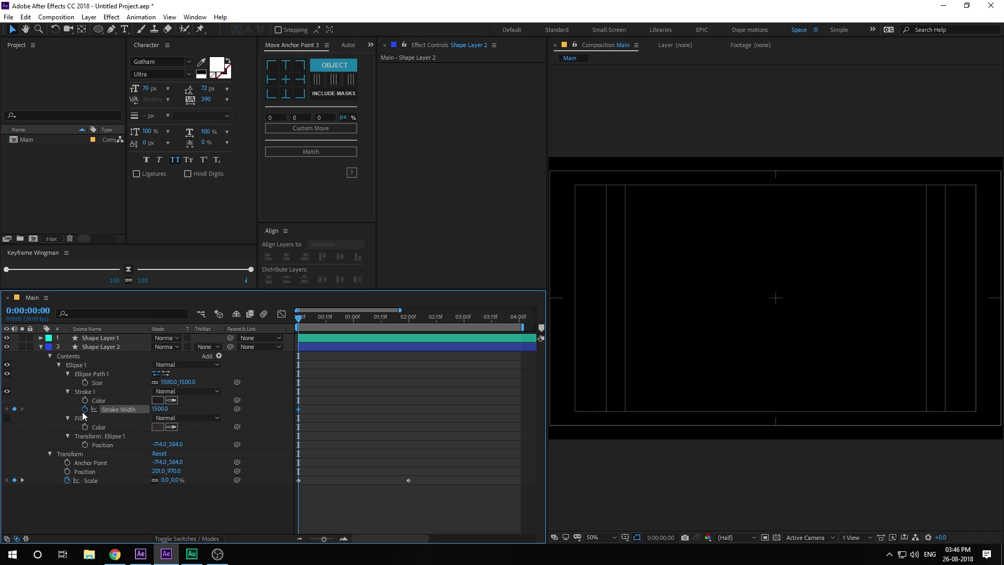
# Step: Add a stroke width keyframe of 200 to Shape Layer 2 at 0:00:02:00
pyautogui.click(409, 319)
pyautogui.moveTo(411, 326)
pyautogui.mouseDown()
pyautogui.moveTo(387, 329)
pyautogui.moveTo(409, 329)
pyautogui.mouseUp()
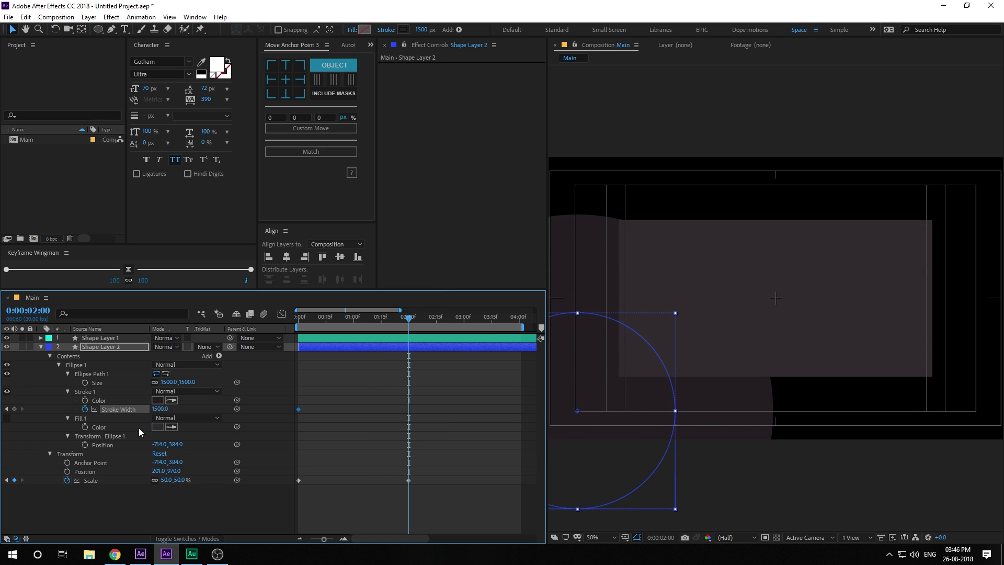
pyautogui.click(159, 408)
pyautogui.write('200')
pyautogui.click(274, 413)
# Step: Ease Shape Layer 2's stroke width and scale keyframes with Keyframe Wingman and preview the animation from the start
pyautogui.moveTo(330, 312)
pyautogui.mouseDown()
pyautogui.moveTo(296, 323)
pyautogui.moveTo(419, 343)
pyautogui.moveTo(309, 350)
pyautogui.moveTo(368, 353)
pyautogui.mouseUp()
pyautogui.moveTo(419, 387)
pyautogui.mouseDown()
pyautogui.moveTo(415, 453)
pyautogui.moveTo(281, 507)
pyautogui.mouseUp()
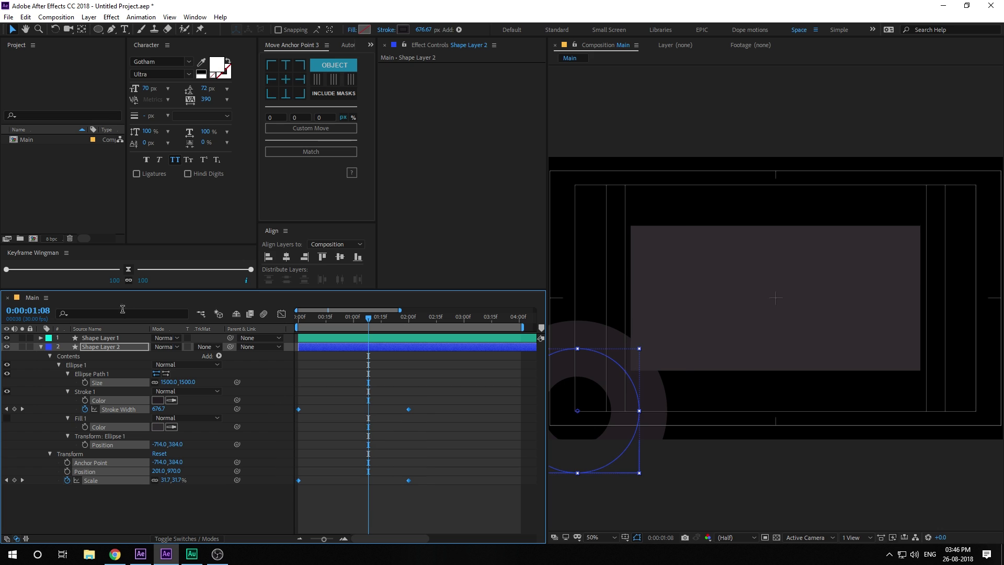
pyautogui.click(129, 269)
pyautogui.moveTo(320, 324); pyautogui.dragTo(240, 332)
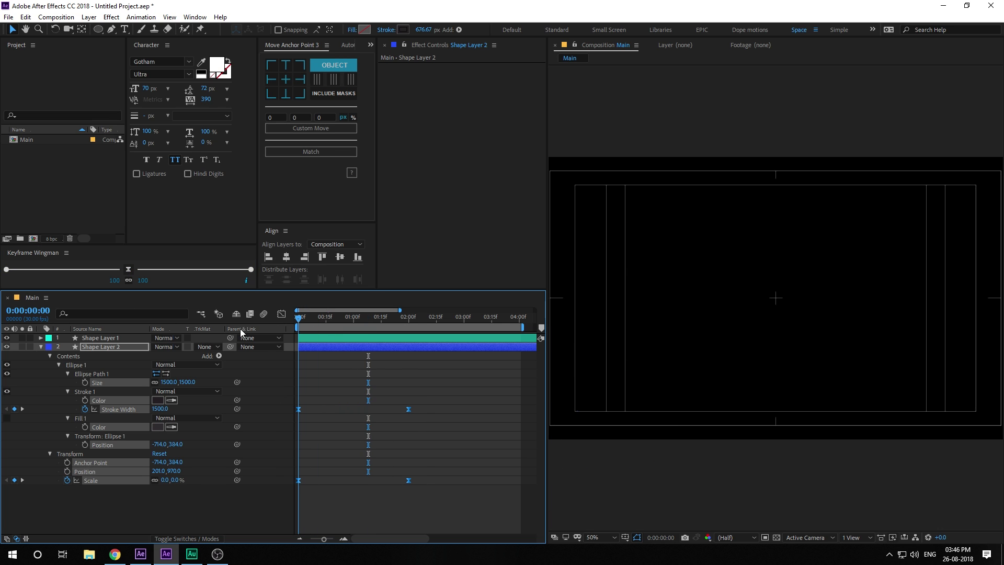
pyautogui.press('space')
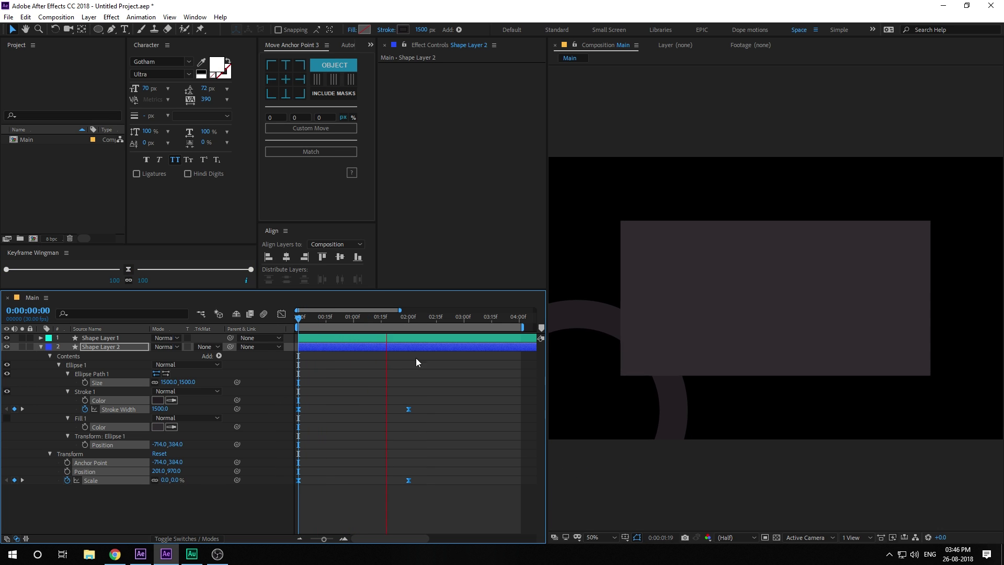
# Step: Keyframe Shape Layer 2's ellipse size at 0:00:02:15 and add a size keyframe of 1000 at 0:00:04:00
pyautogui.moveTo(397, 320); pyautogui.dragTo(436, 324)
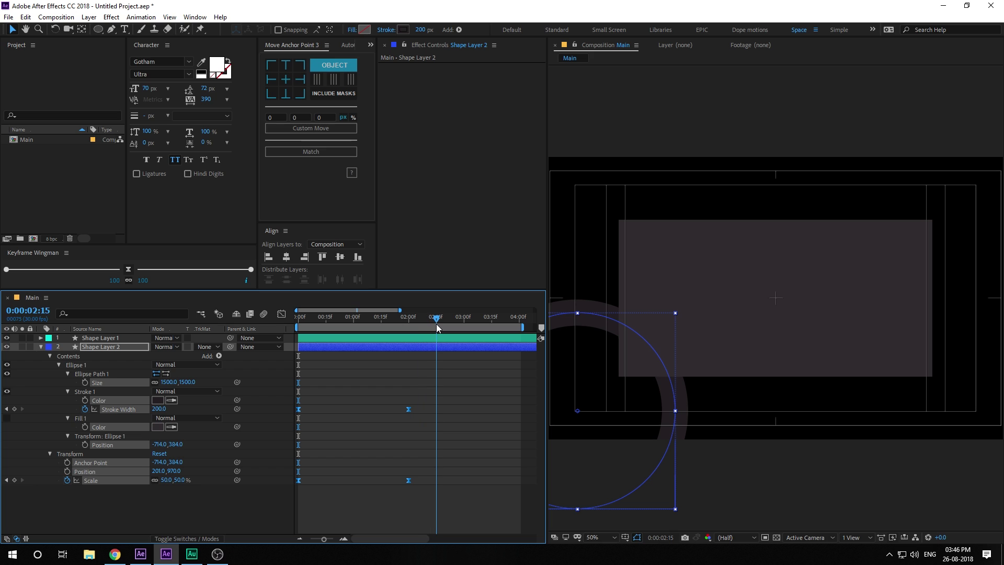
pyautogui.click(314, 380)
pyautogui.click(85, 382)
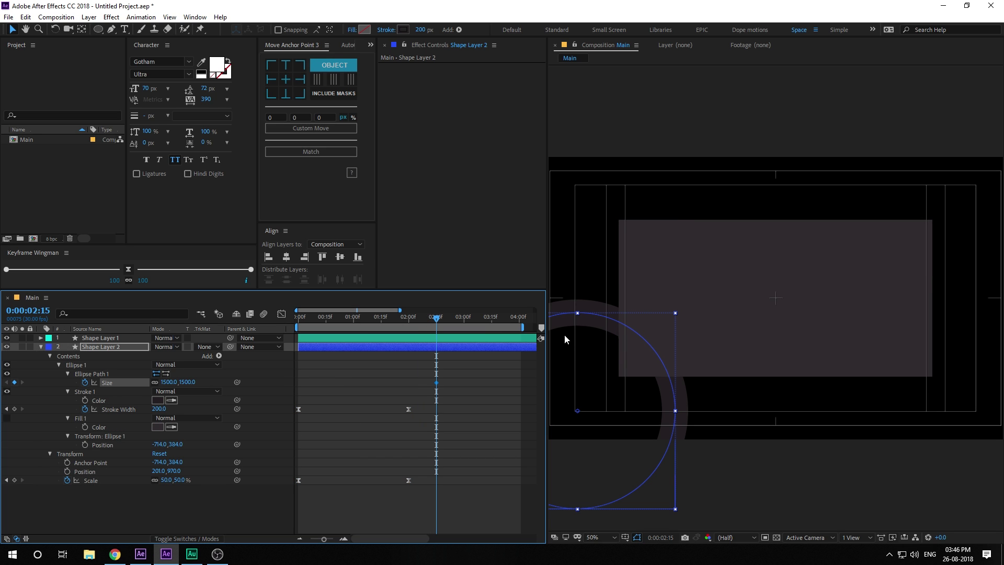
pyautogui.moveTo(506, 318); pyautogui.dragTo(518, 318)
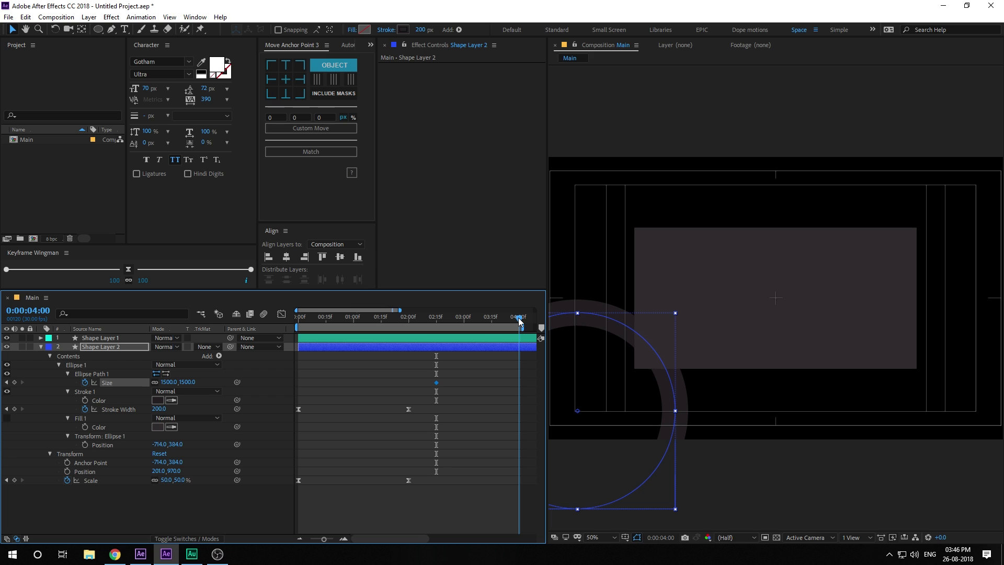
pyautogui.click(184, 382)
pyautogui.write('1000')
pyautogui.click(357, 403)
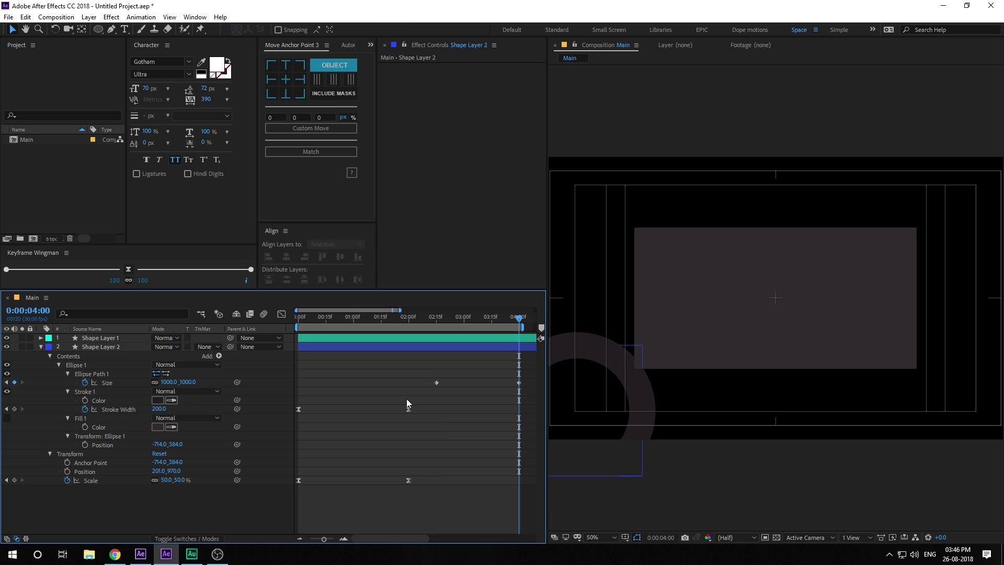
# Step: Ease Shape Layer 2's two ellipse size keyframes with Keyframe Wingman and preview the animation from the start
pyautogui.moveTo(441, 370); pyautogui.dragTo(534, 406)
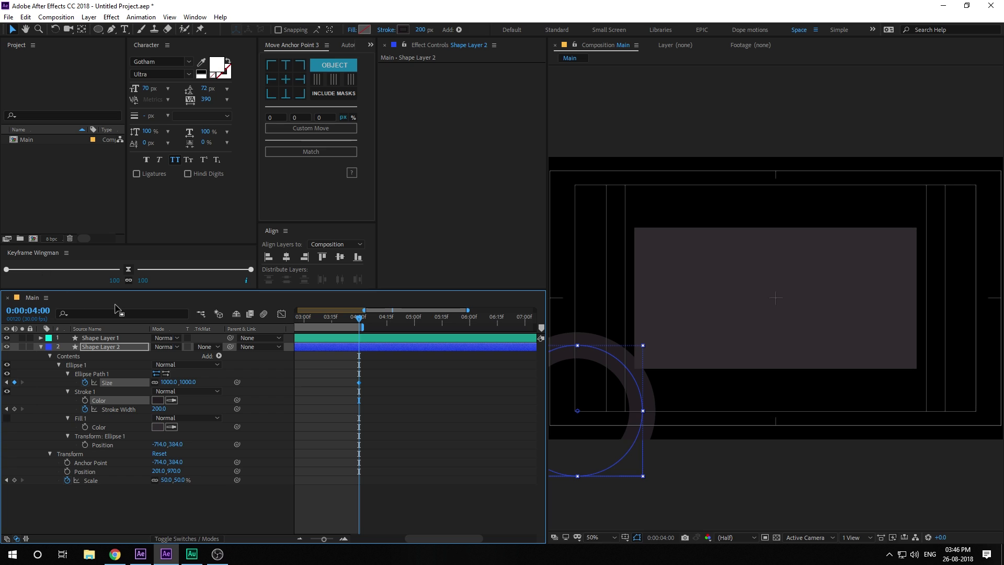
pyautogui.click(126, 271)
pyautogui.keyDown('alt'); pyautogui.scroll(-3, 422, 438); pyautogui.keyUp('alt')
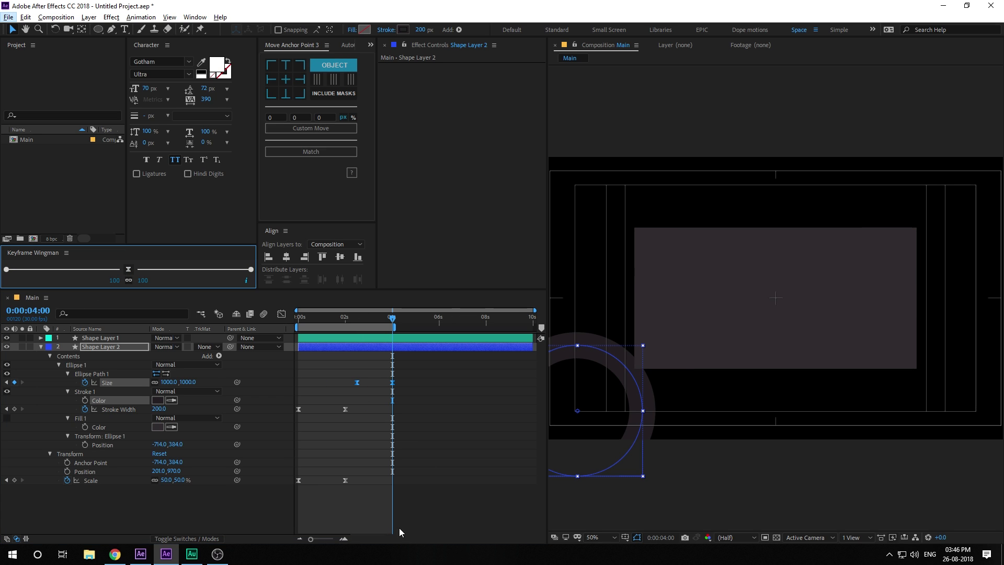
pyautogui.moveTo(324, 309); pyautogui.dragTo(262, 319)
pyautogui.press('space')
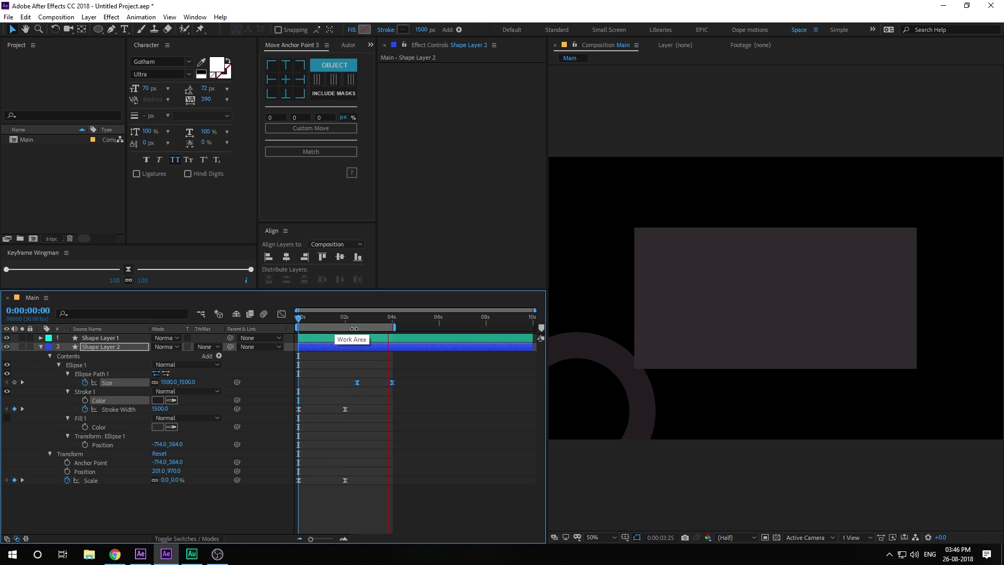
pyautogui.moveTo(402, 321)
pyautogui.mouseDown()
pyautogui.moveTo(375, 322)
pyautogui.moveTo(400, 322)
pyautogui.mouseUp()
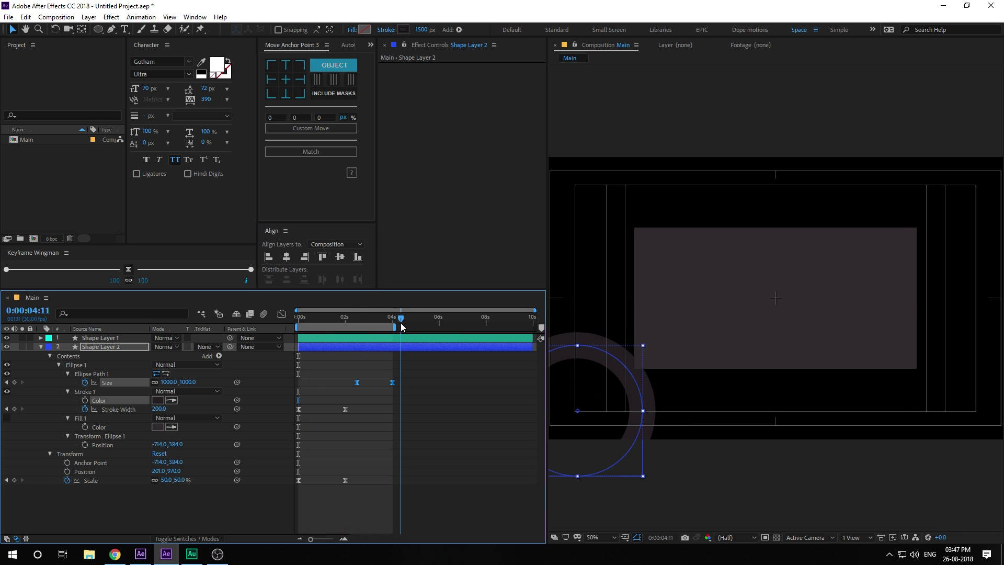
# Step: Duplicate Shape Layer 2 and move the copy's ring over the upper part of the rectangle, slightly left of centre
pyautogui.click(41, 347)
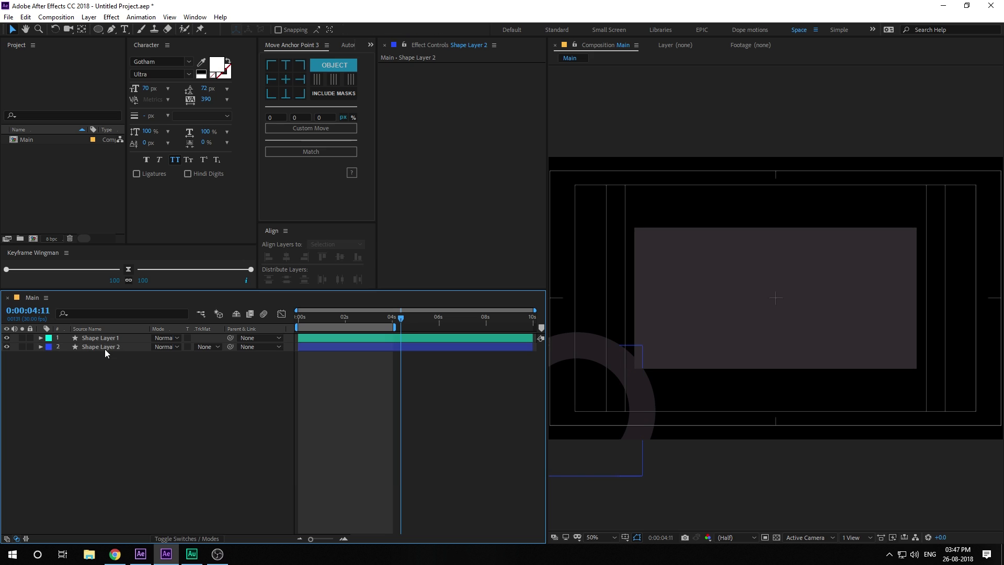
pyautogui.click(105, 347)
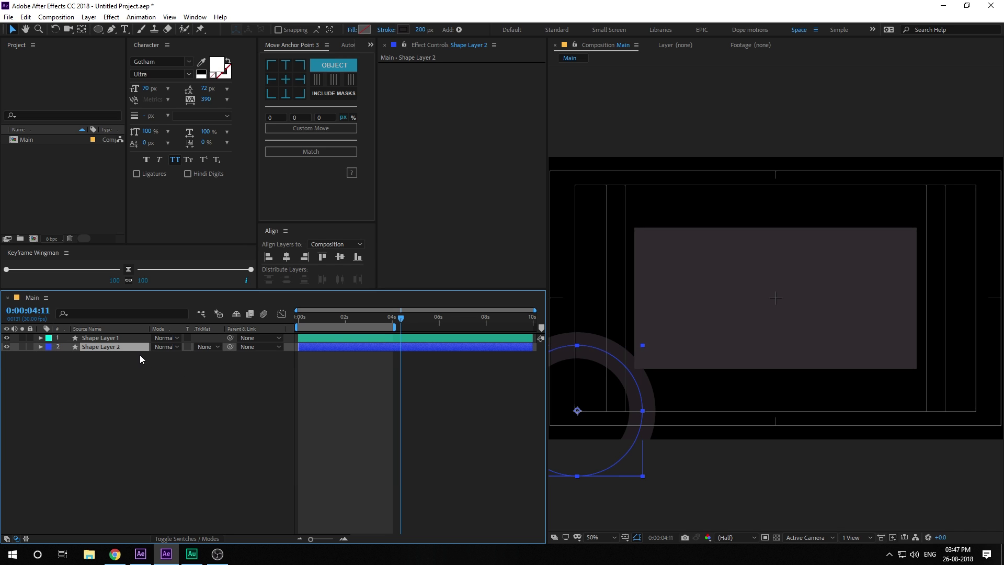
pyautogui.hotkey('ctrl', 'd')
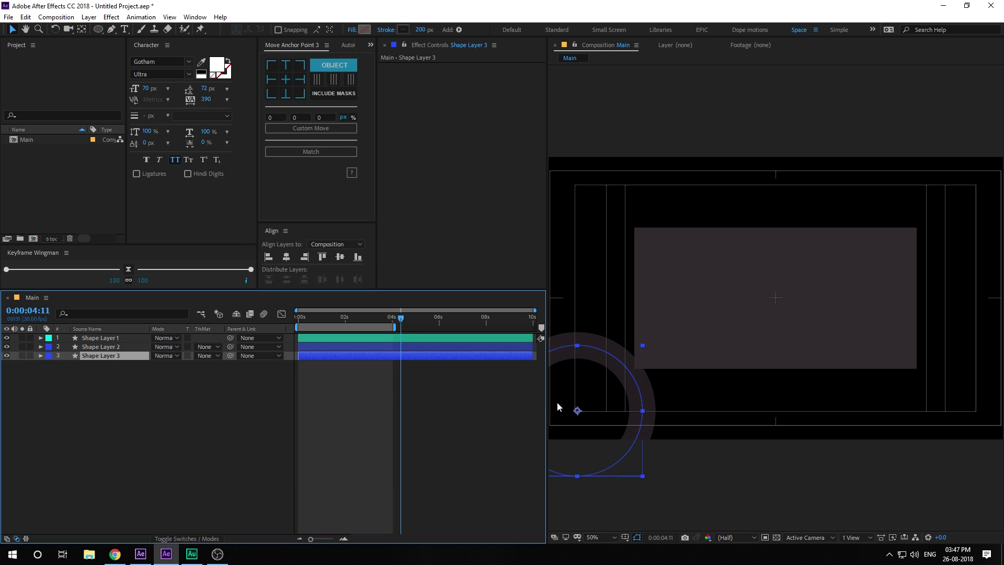
pyautogui.moveTo(577, 412); pyautogui.dragTo(732, 261)
# Step: Remove all size, stroke width and scale keyframes from Shape Layer 3
pyautogui.click(110, 359)
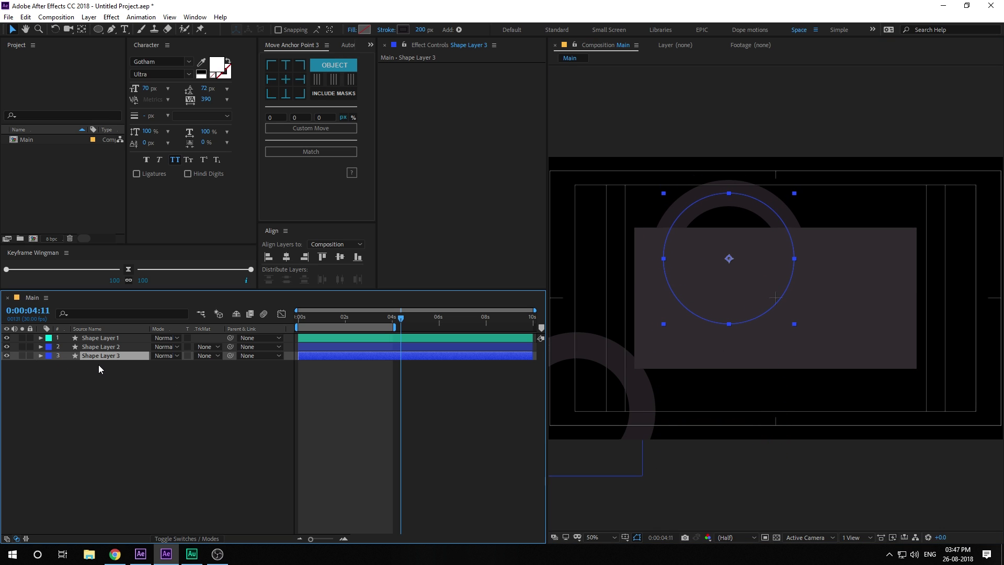
pyautogui.press('u')
pyautogui.click(85, 365)
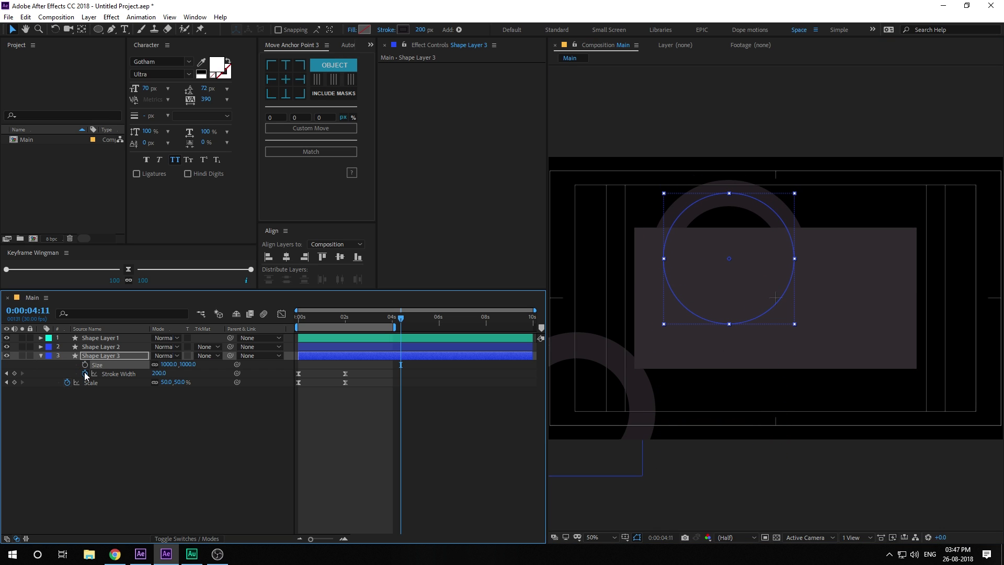
pyautogui.click(85, 374)
pyautogui.click(67, 382)
pyautogui.click(132, 431)
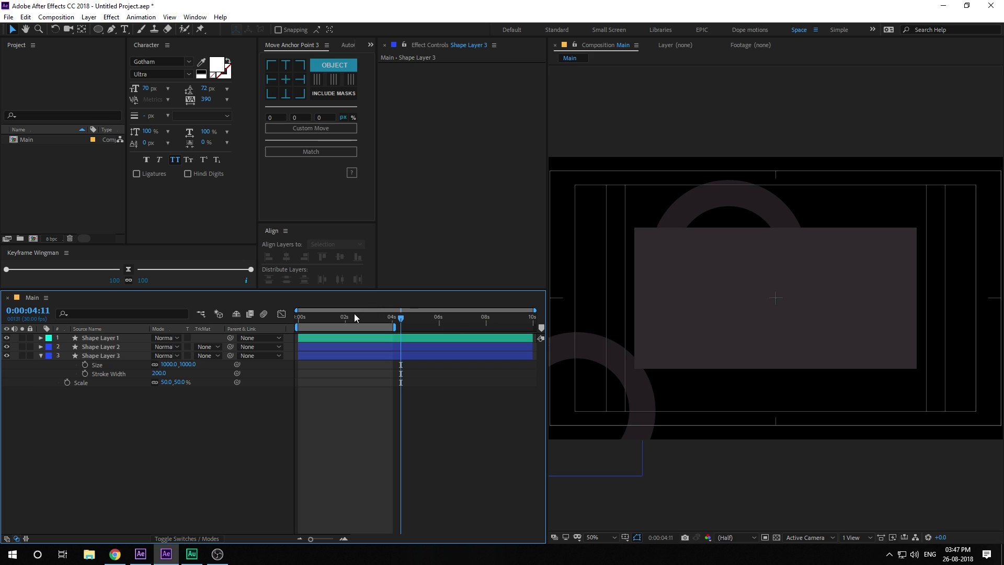
# Step: Return to the first frame and set Shape Layer 3's scale to 100%
pyautogui.moveTo(354, 317); pyautogui.dragTo(280, 327)
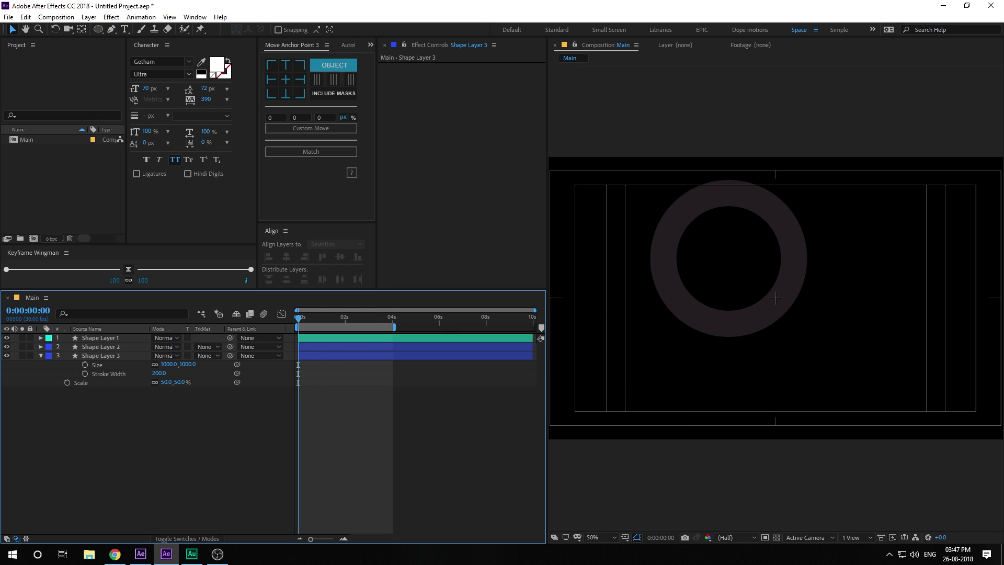
pyautogui.hotkey('alt', 'Tab')
pyautogui.click(115, 356)
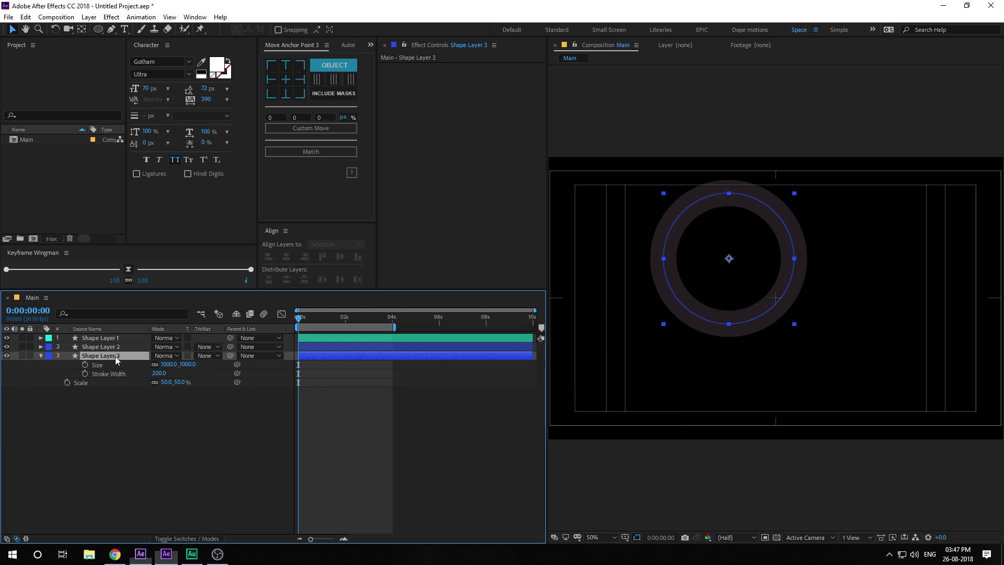
pyautogui.press('u')
pyautogui.press('s')
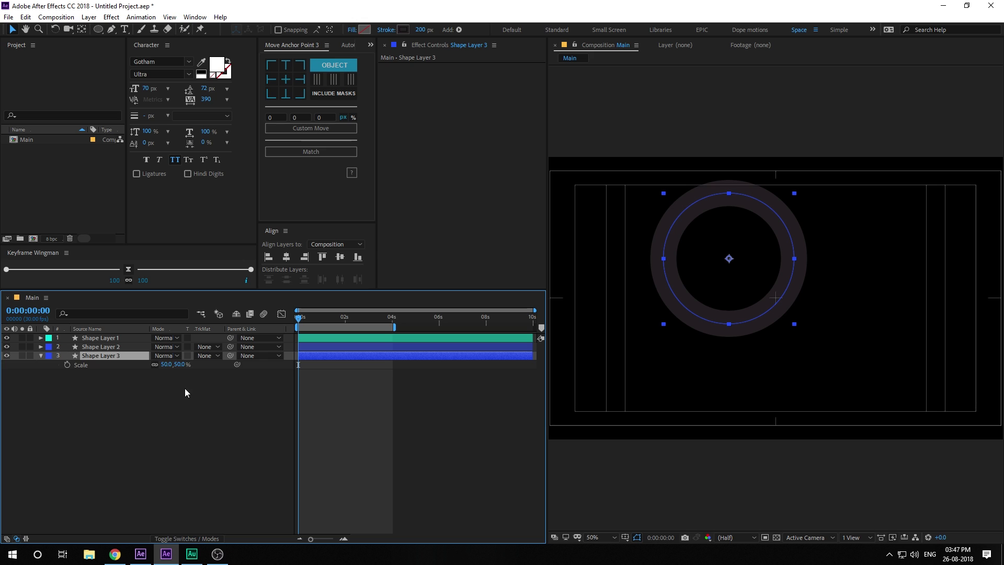
pyautogui.click(179, 365)
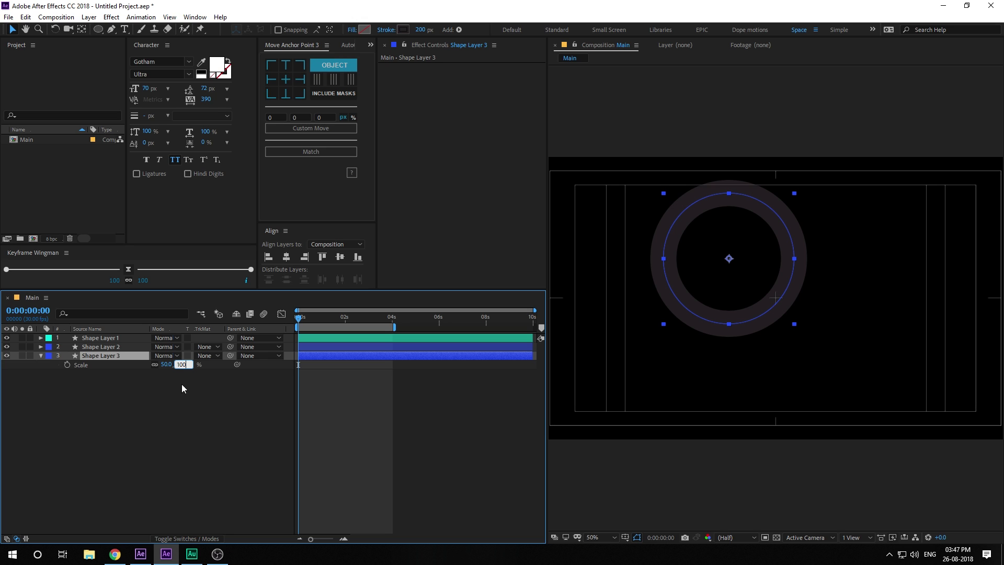
pyautogui.click(182, 403)
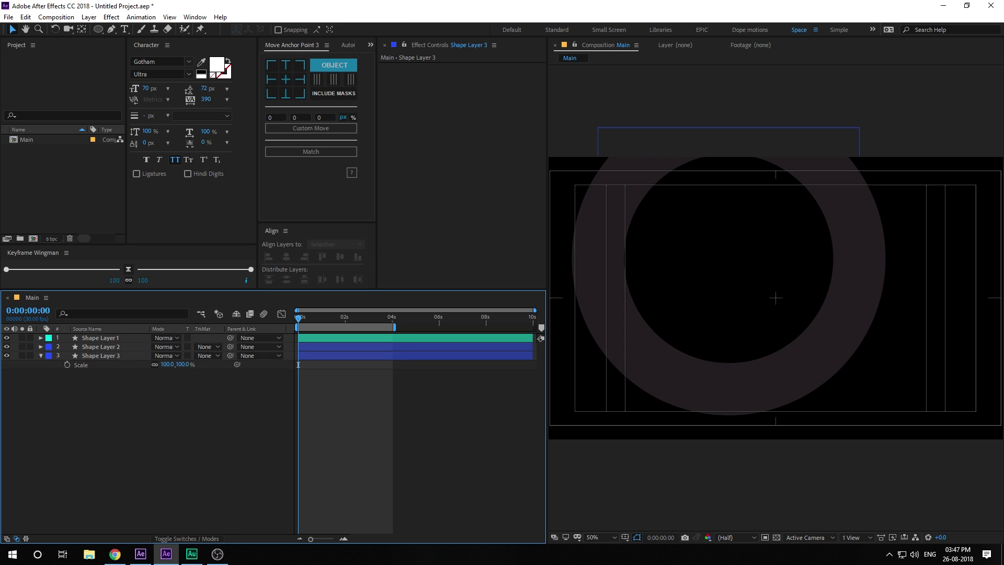
# Step: Set Shape Layer 3's ellipse size to 400 by 400
pyautogui.click(95, 353)
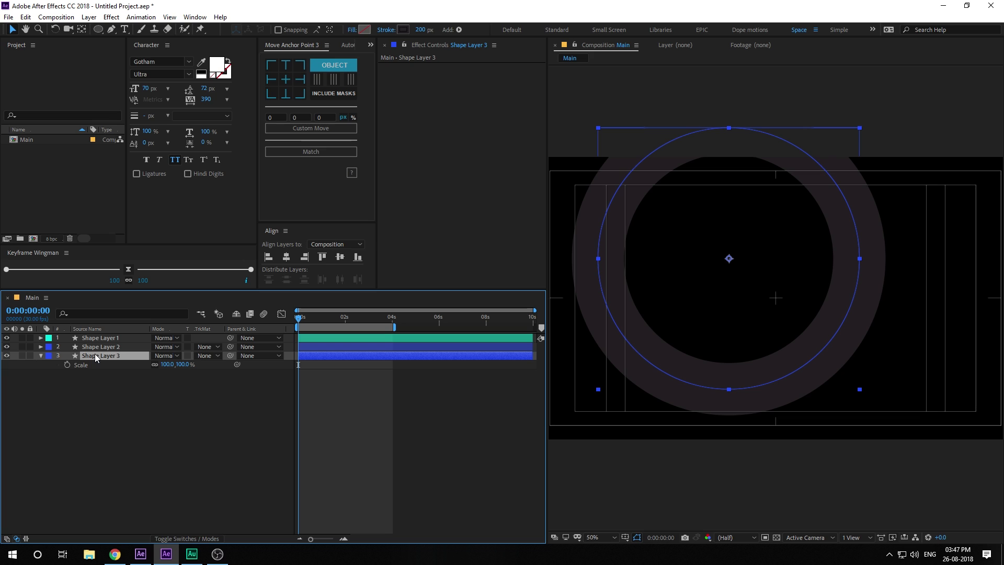
pyautogui.press('u')
pyautogui.press('u')
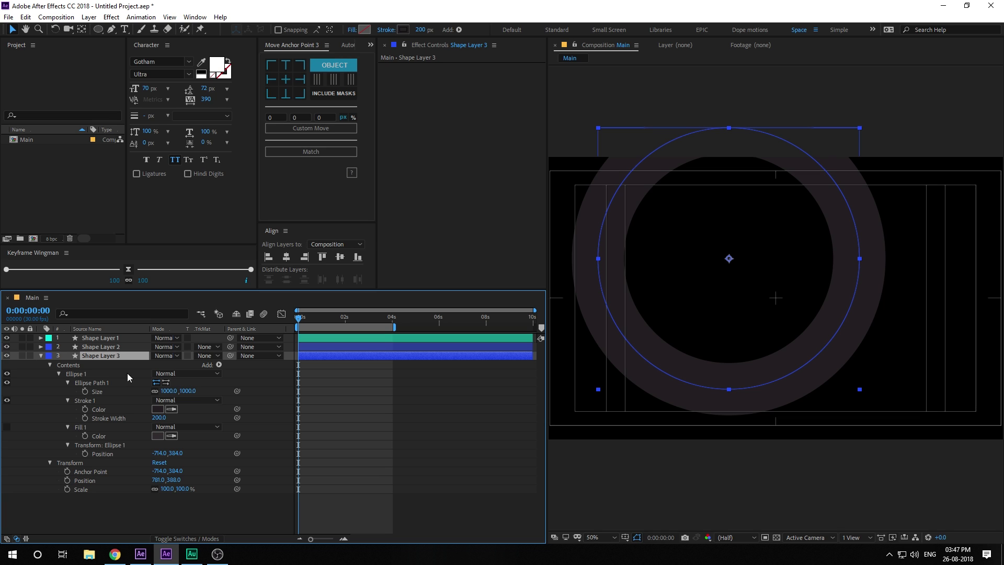
pyautogui.click(166, 391)
pyautogui.write('400')
pyautogui.click(383, 401)
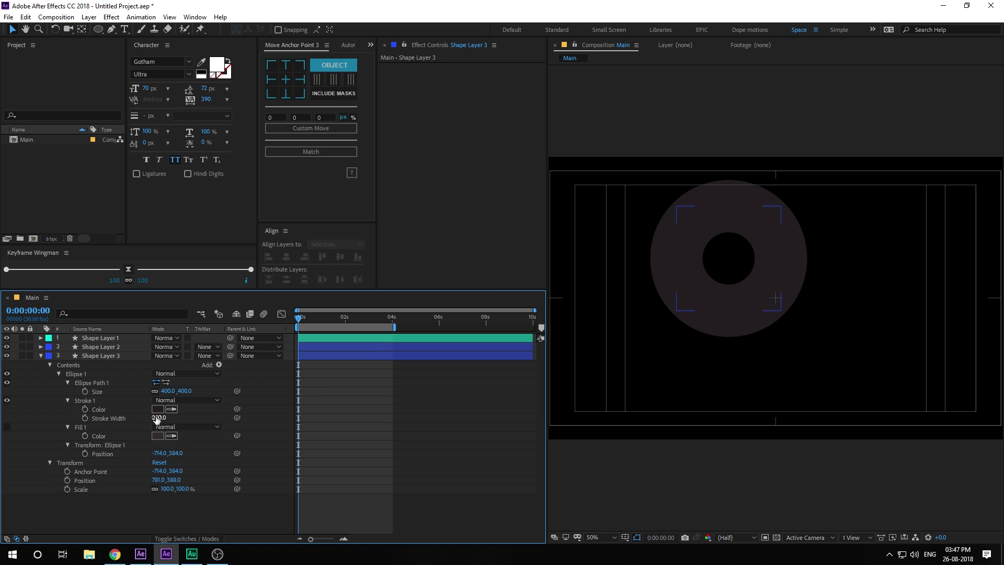
# Step: Reduce Shape Layer 3's stroke width to 0 and keyframe its stroke width and scale at the first frame
pyautogui.moveTo(156, 420); pyautogui.dragTo(14, 432)
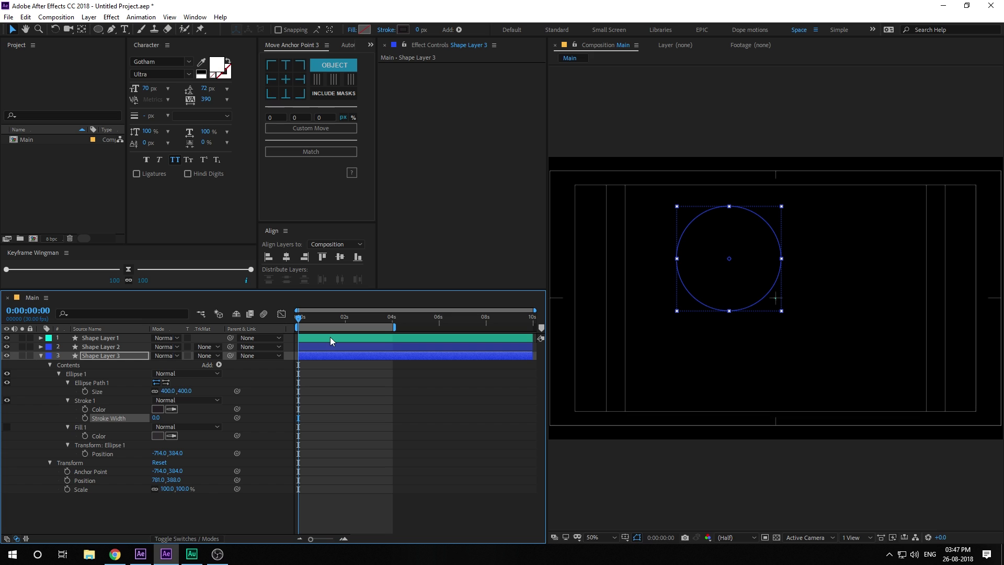
pyautogui.click(86, 419)
pyautogui.click(66, 489)
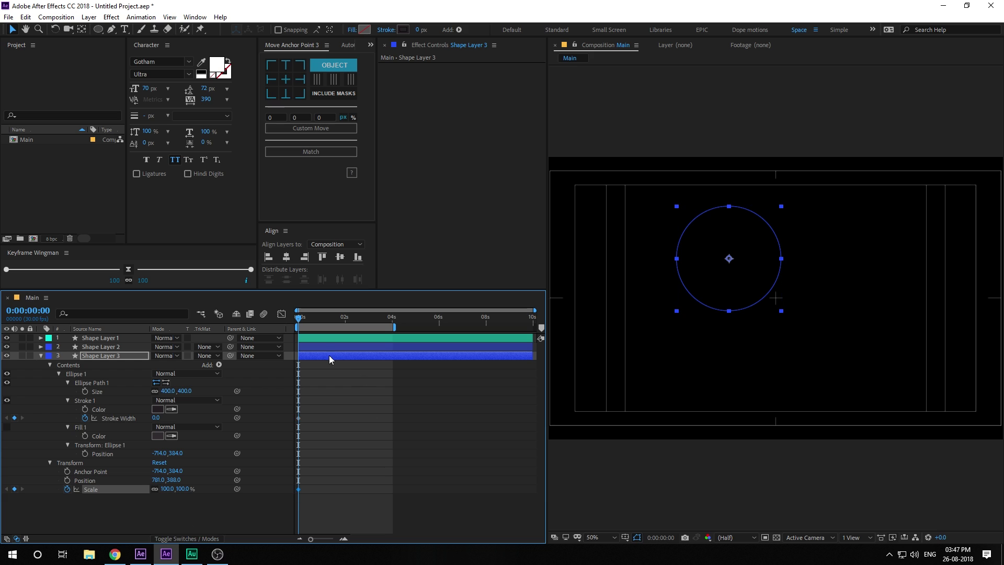
# Step: Add a scale keyframe of 70% to Shape Layer 3 at 0:00:02:00
pyautogui.moveTo(328, 315); pyautogui.dragTo(346, 328)
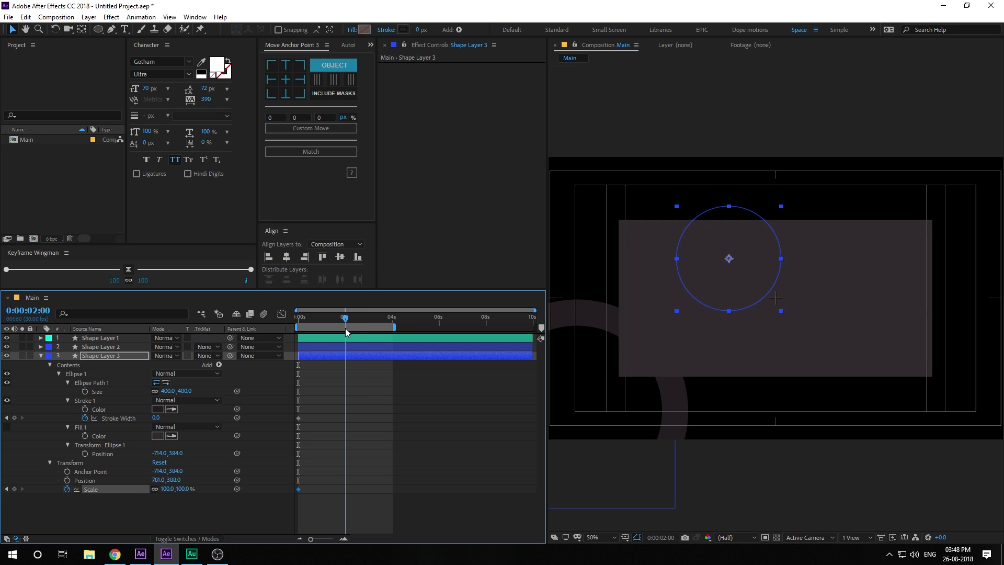
pyautogui.click(184, 489)
pyautogui.write('70')
pyautogui.click(265, 471)
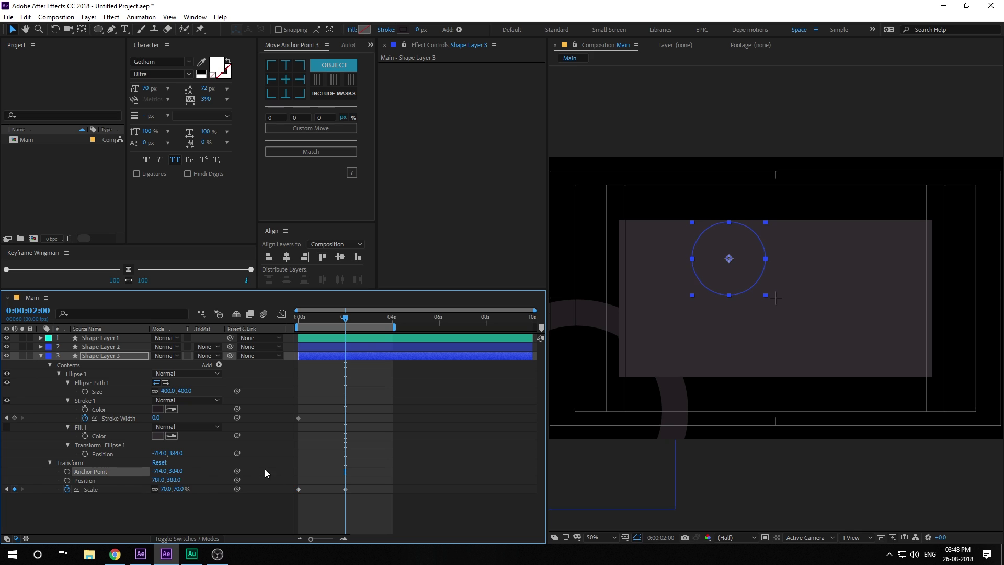
# Step: Set Shape Layer 3's stroke width to 120 at 0:00:02:00 and move its ring to about 675, 262
pyautogui.click(156, 418)
pyautogui.write('120')
pyautogui.click(266, 422)
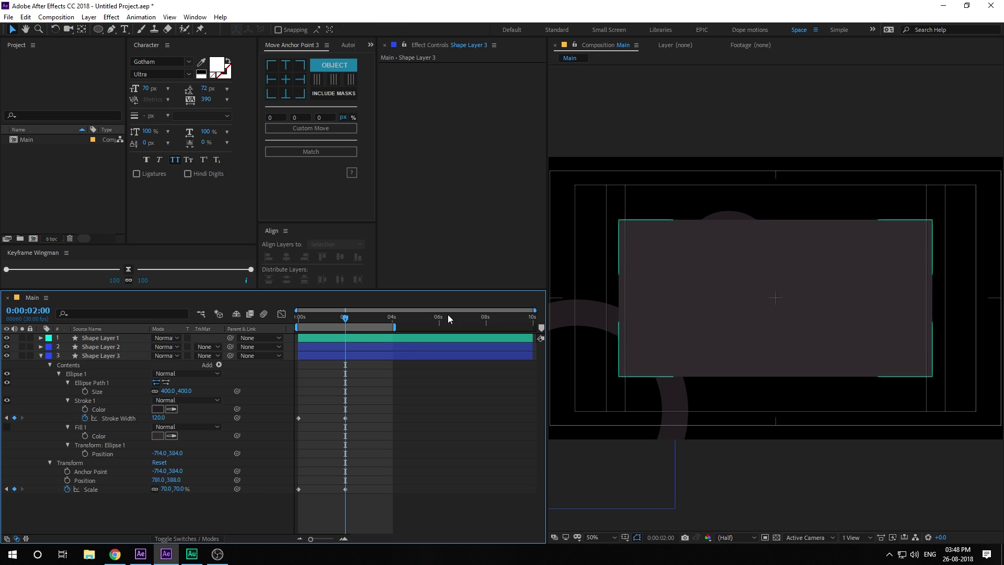
pyautogui.click(111, 357)
pyautogui.moveTo(725, 261); pyautogui.dragTo(699, 229)
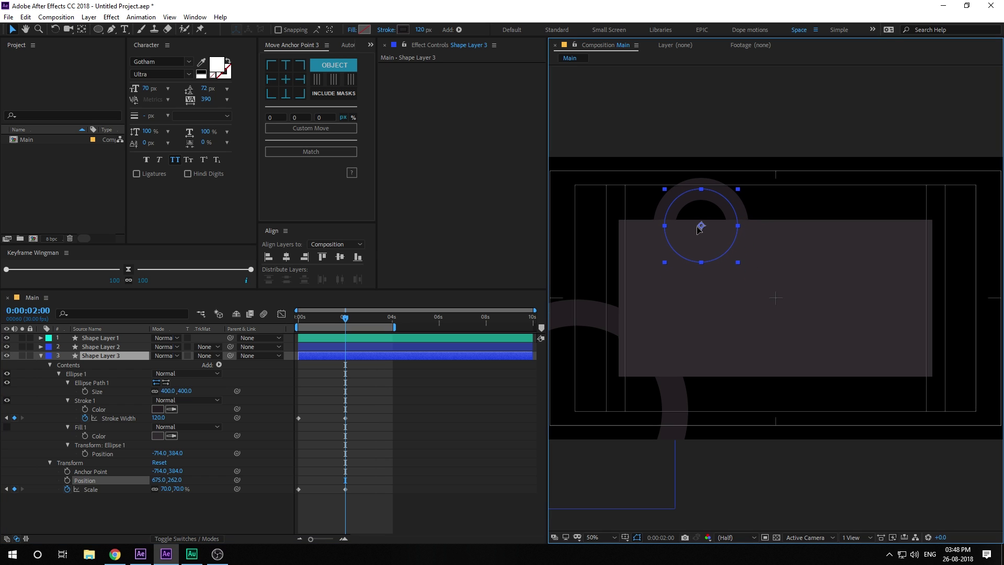
# Step: Ease Shape Layer 3's stroke width and scale keyframes with Keyframe Wingman and preview the animation
pyautogui.moveTo(331, 323)
pyautogui.mouseDown()
pyautogui.moveTo(306, 337)
pyautogui.moveTo(356, 379)
pyautogui.moveTo(369, 421)
pyautogui.moveTo(288, 530)
pyautogui.mouseUp()
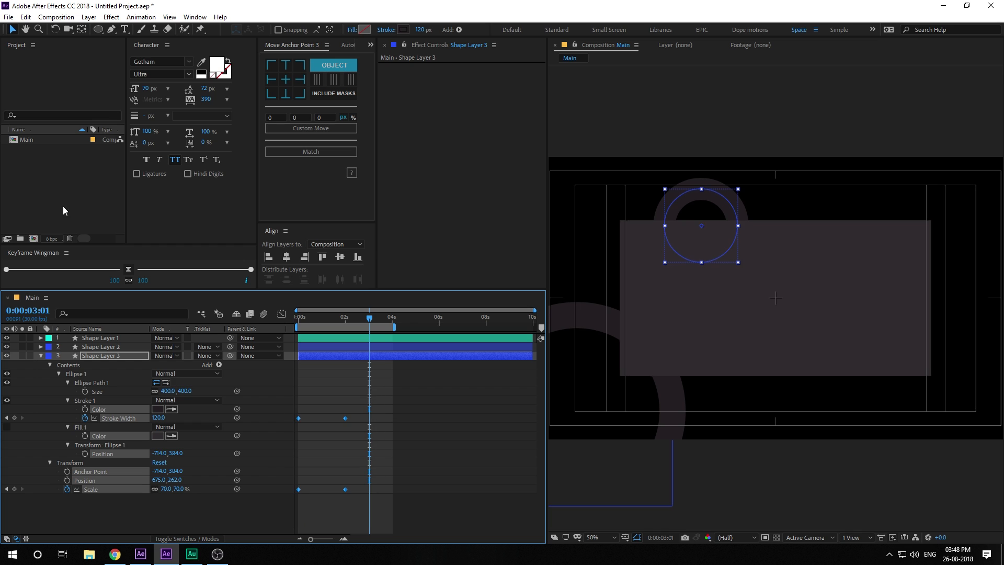
pyautogui.click(127, 271)
pyautogui.press('space')
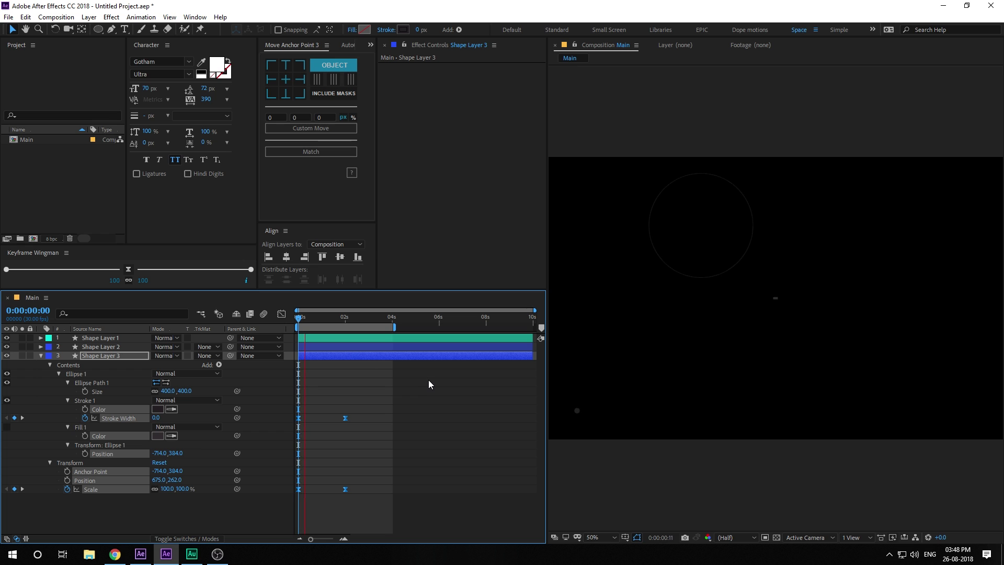
# Step: Add a position keyframe to Shape Layer 3 at 0:00:02:15
pyautogui.moveTo(321, 321)
pyautogui.mouseDown()
pyautogui.moveTo(363, 325)
pyautogui.moveTo(325, 324)
pyautogui.moveTo(362, 327)
pyautogui.moveTo(355, 320)
pyautogui.mouseUp()
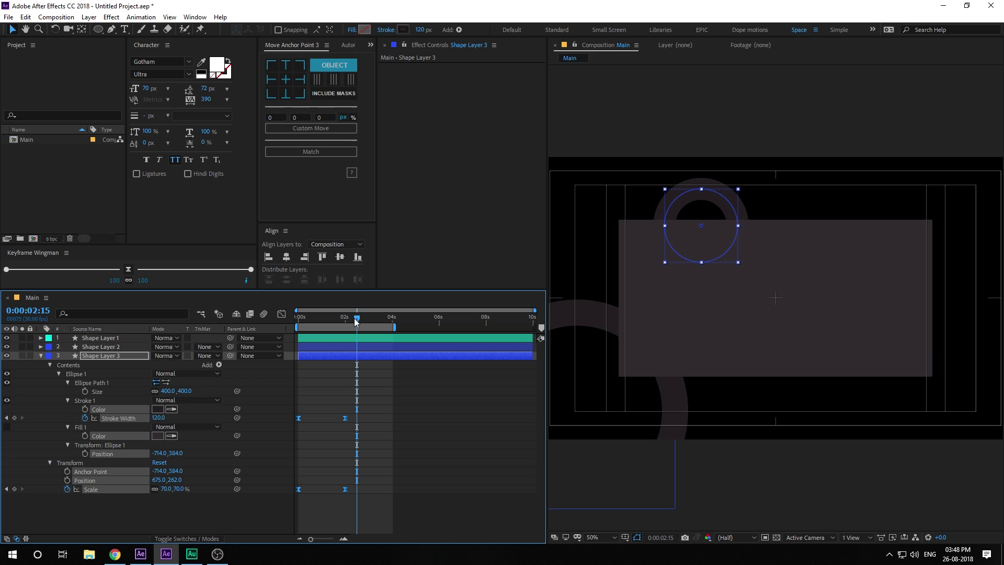
pyautogui.click(131, 356)
pyautogui.press('u')
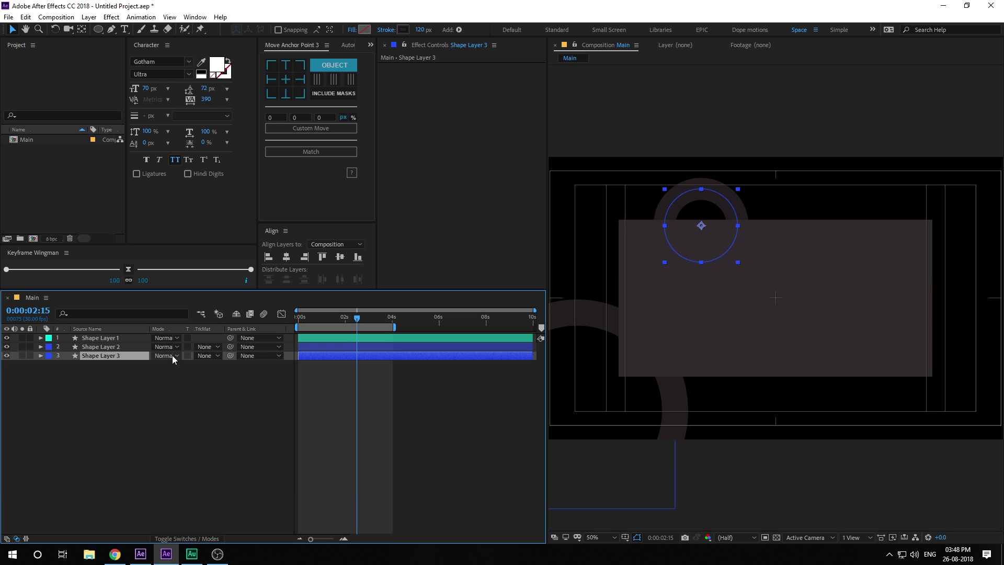
pyautogui.press('p')
pyautogui.click(67, 365)
pyautogui.press('=')
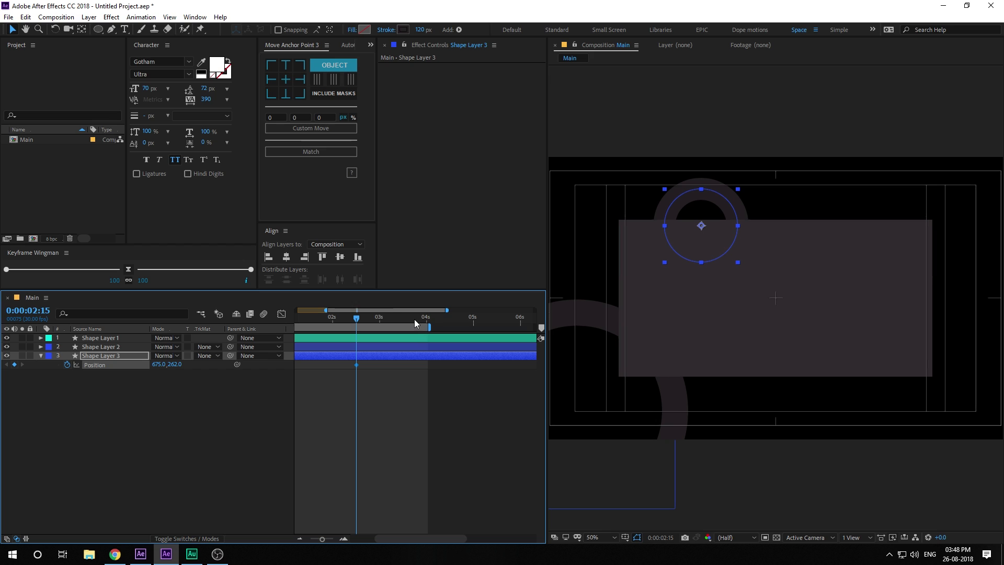
# Step: Keyframe Shape Layer 3's ring a short distance farther right at 0:00:04:00
pyautogui.moveTo(415, 319); pyautogui.dragTo(422, 319)
pyautogui.moveTo(406, 537); pyautogui.dragTo(360, 536)
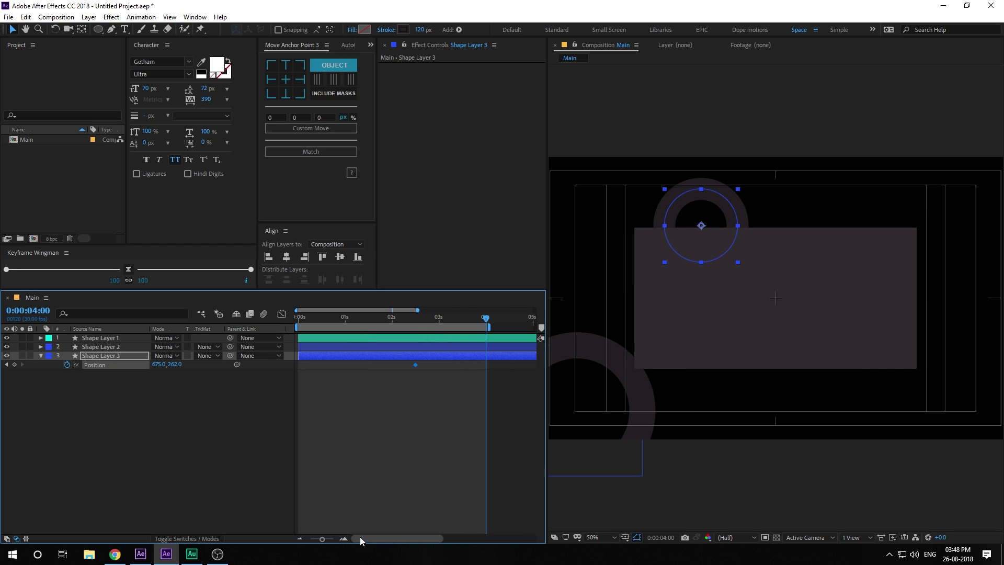
pyautogui.moveTo(704, 226); pyautogui.dragTo(722, 231)
# Step: Ease Shape Layer 3's two position keyframes with Keyframe Wingman and preview the ring's movement
pyautogui.moveTo(397, 401); pyautogui.dragTo(511, 363)
pyautogui.click(128, 270)
pyautogui.click(406, 317)
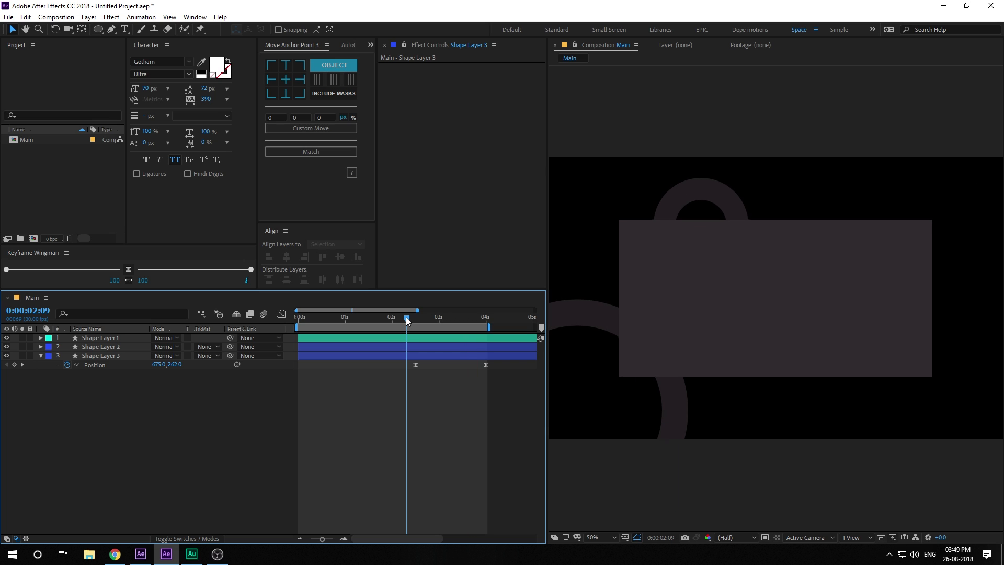
pyautogui.press('space')
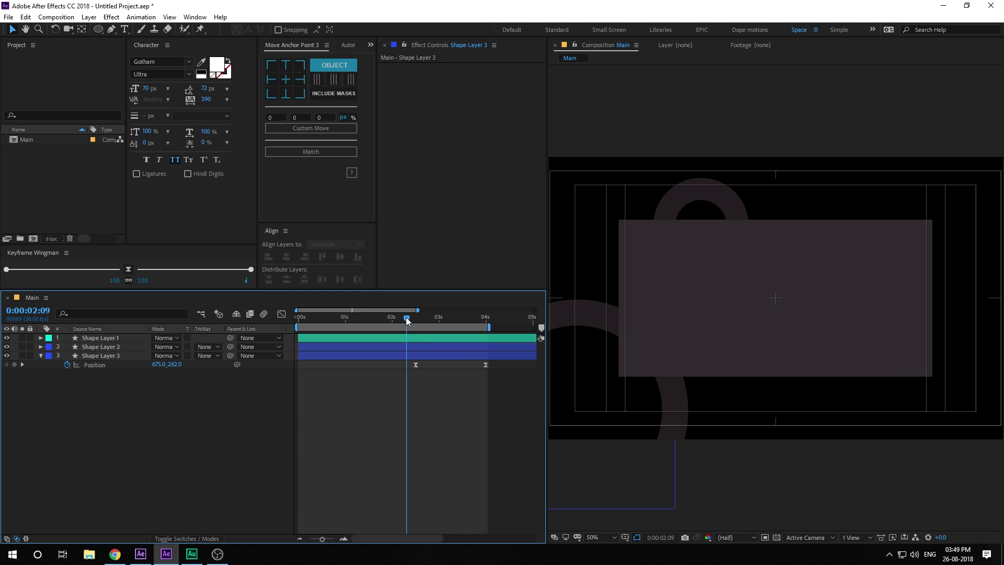
pyautogui.moveTo(406, 317); pyautogui.dragTo(420, 317)
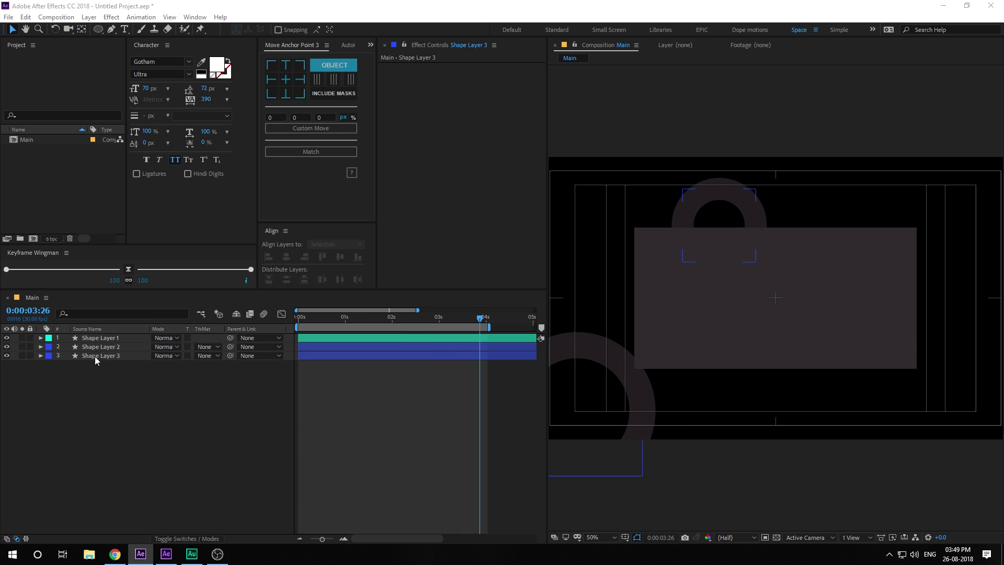
# Step: Duplicate Shape Layer 3, place the copy below the original and remove the copy's stroke width, position and scale keyframes
pyautogui.click(95, 356)
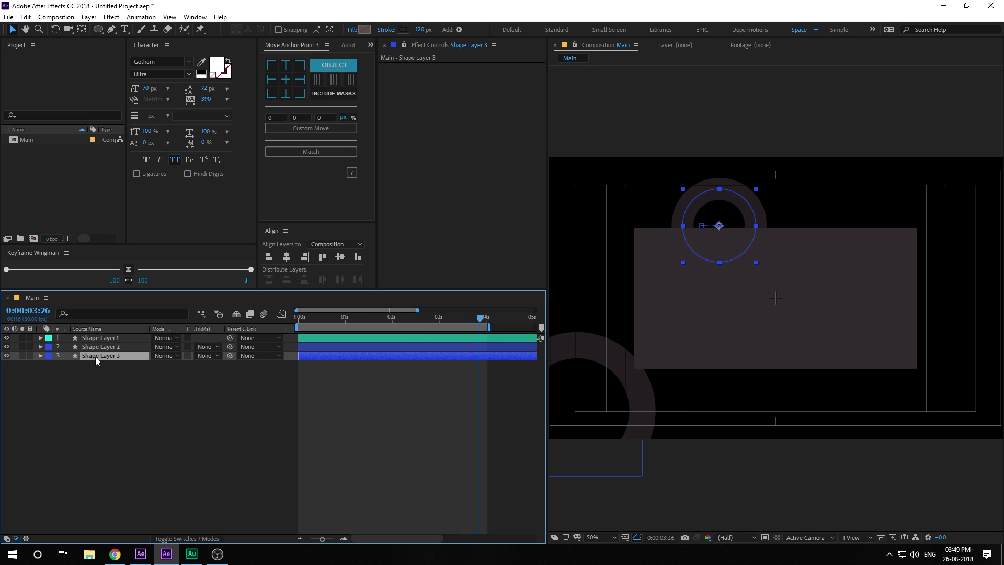
pyautogui.hotkey('ctrl', 'd')
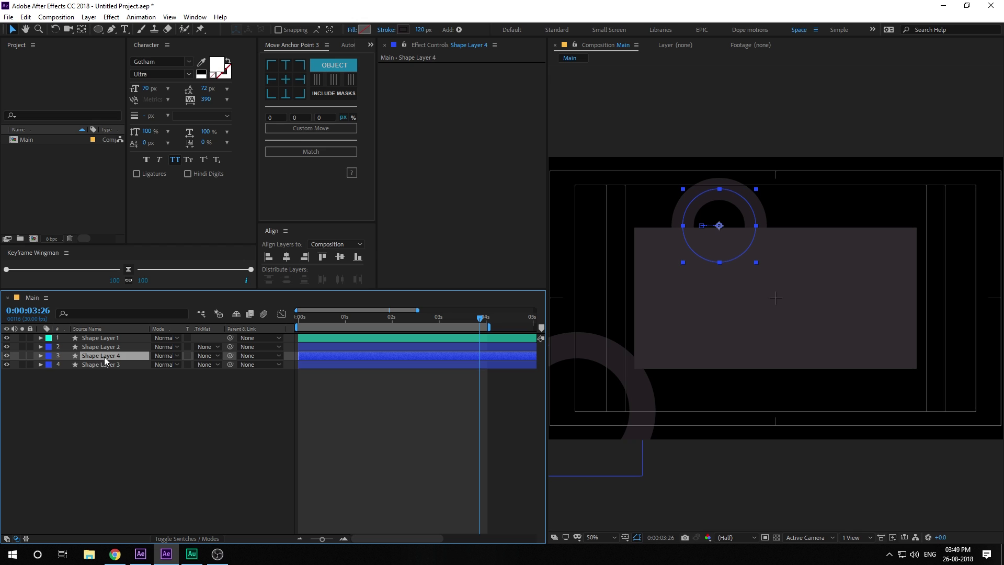
pyautogui.press('u')
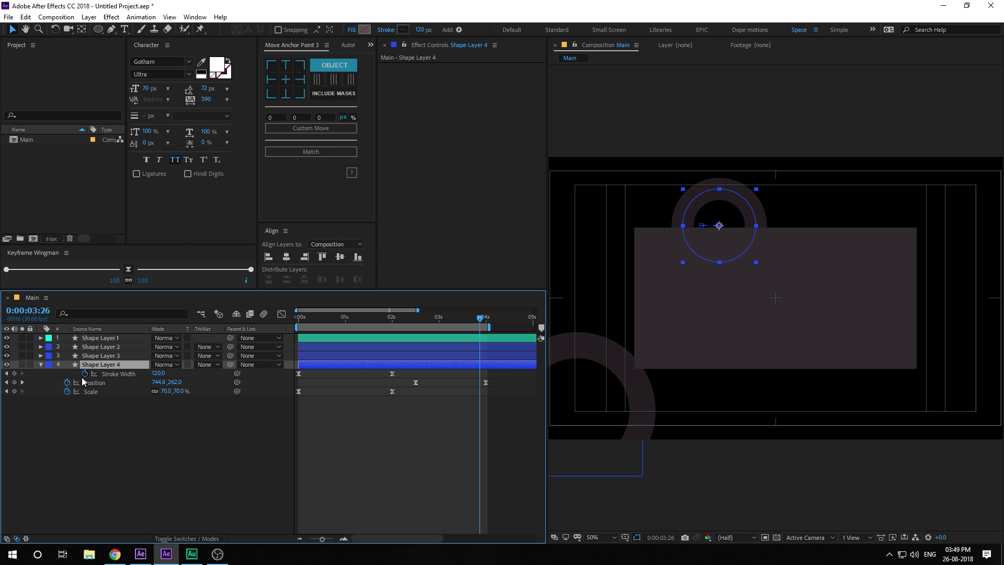
pyautogui.click(84, 374)
pyautogui.click(67, 382)
pyautogui.click(67, 392)
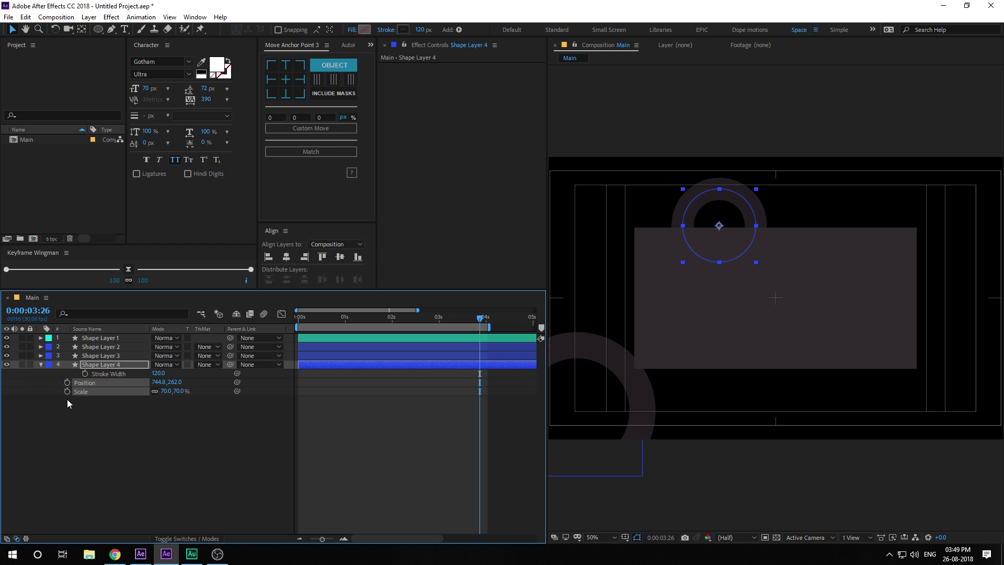
pyautogui.click(158, 423)
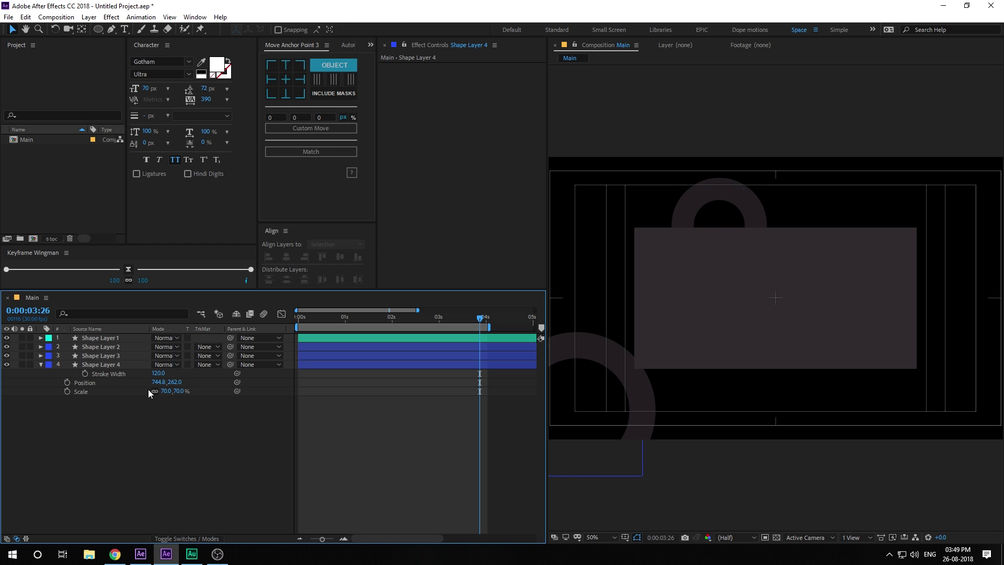
# Step: Set Shape Layer 4's ellipse size to 900 by 900
pyautogui.click(93, 369)
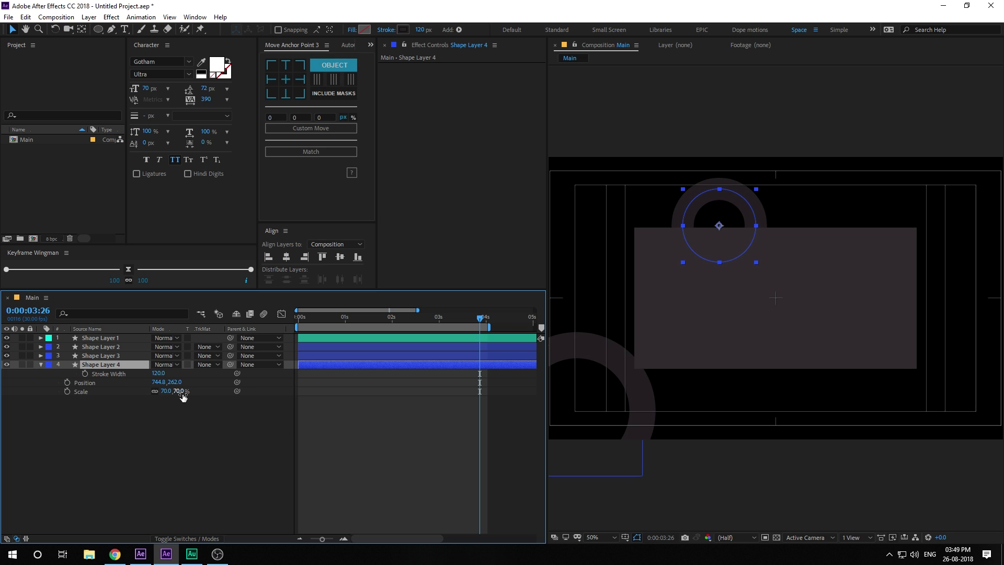
pyautogui.press('u')
pyautogui.press('u')
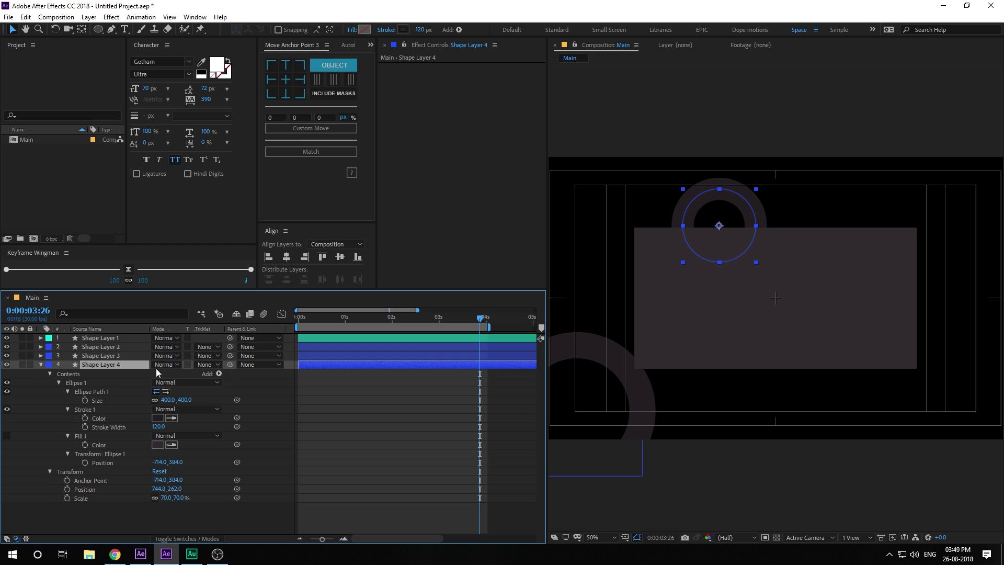
pyautogui.click(186, 399)
pyautogui.write('900')
pyautogui.press('Return')
# Step: Center Shape Layer 4's anchor point and move its ring to the composition's upper-left corner, at about 95, 72
pyautogui.moveTo(803, 196); pyautogui.dragTo(648, 160)
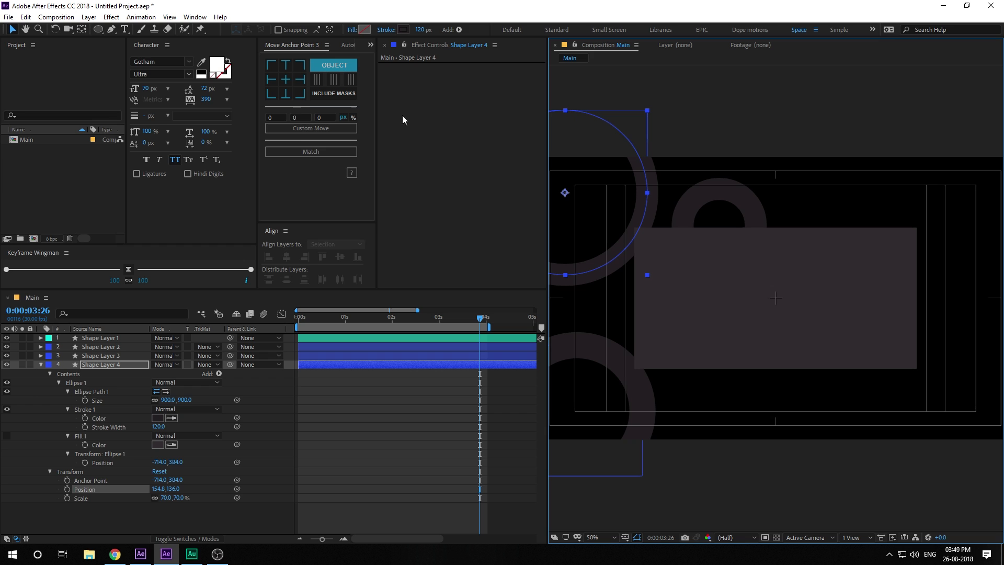
pyautogui.click(284, 80)
pyautogui.moveTo(563, 195)
pyautogui.mouseDown()
pyautogui.moveTo(551, 180)
pyautogui.moveTo(583, 188)
pyautogui.moveTo(575, 182)
pyautogui.mouseUp()
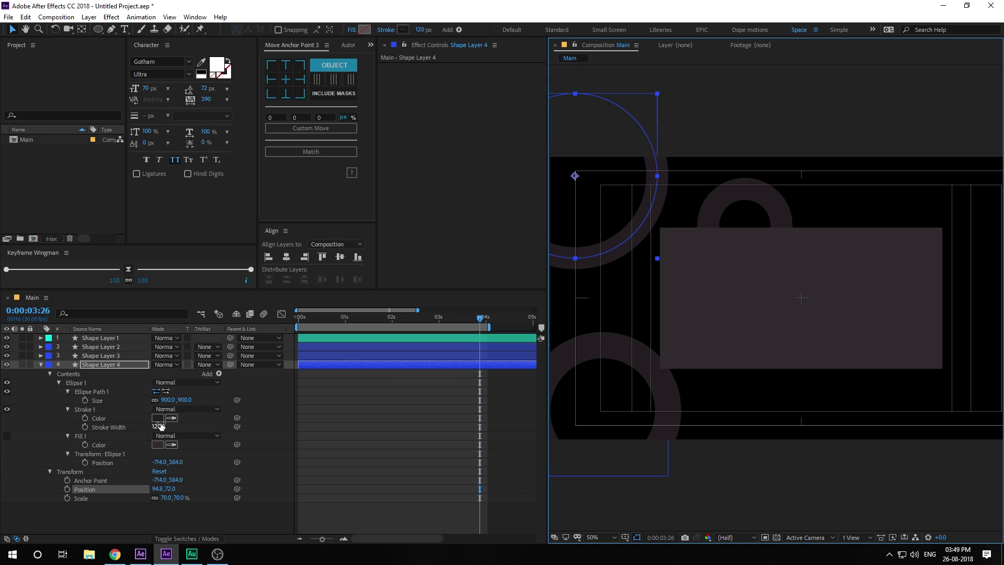
# Step: Set Shape Layer 4's stroke width to 0 and its scale to 100%
pyautogui.moveTo(160, 427); pyautogui.dragTo(125, 428)
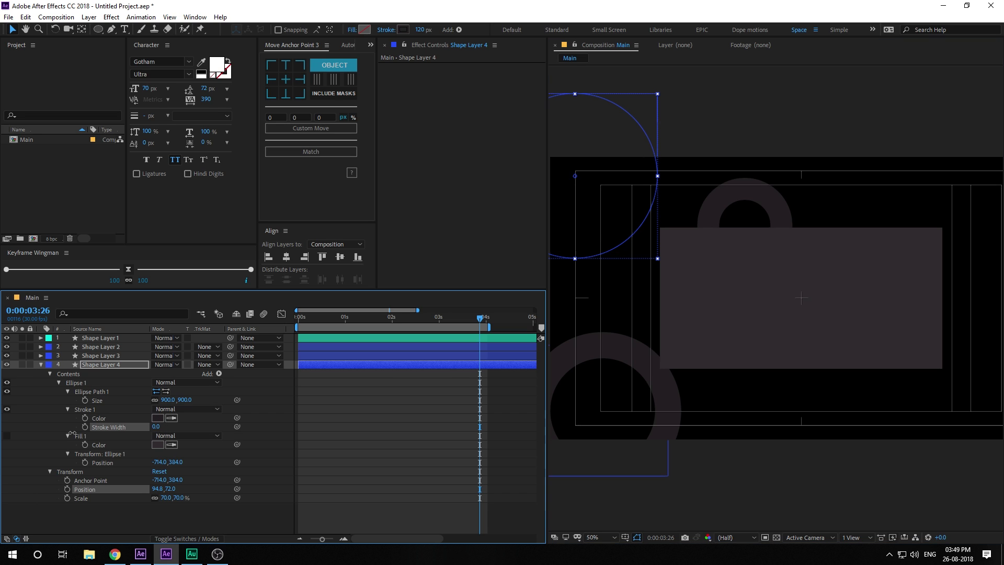
pyautogui.click(178, 498)
pyautogui.write('100')
pyautogui.click(200, 486)
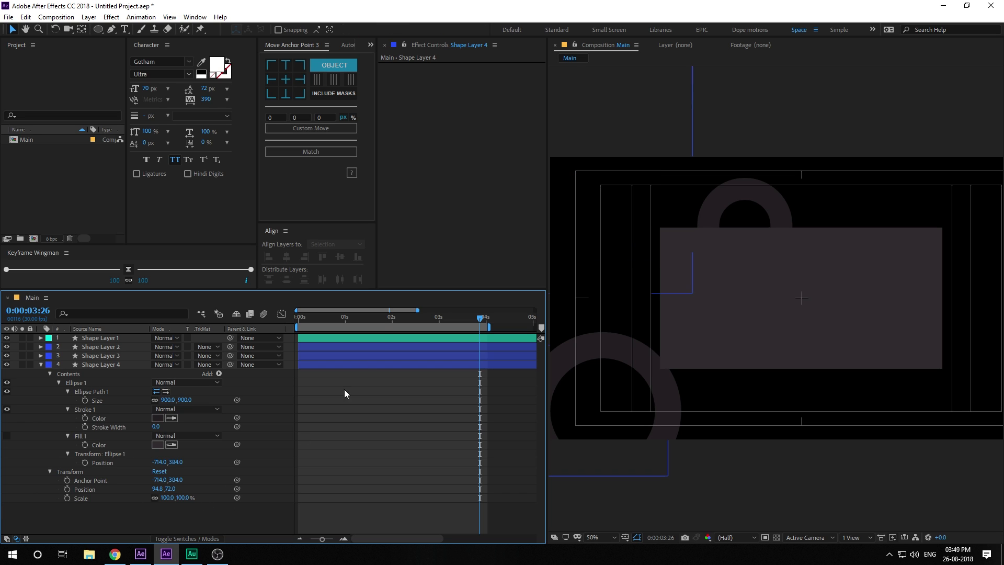
# Step: Keyframe Shape Layer 4's stroke width and scale at the first frame
pyautogui.moveTo(319, 319); pyautogui.dragTo(249, 322)
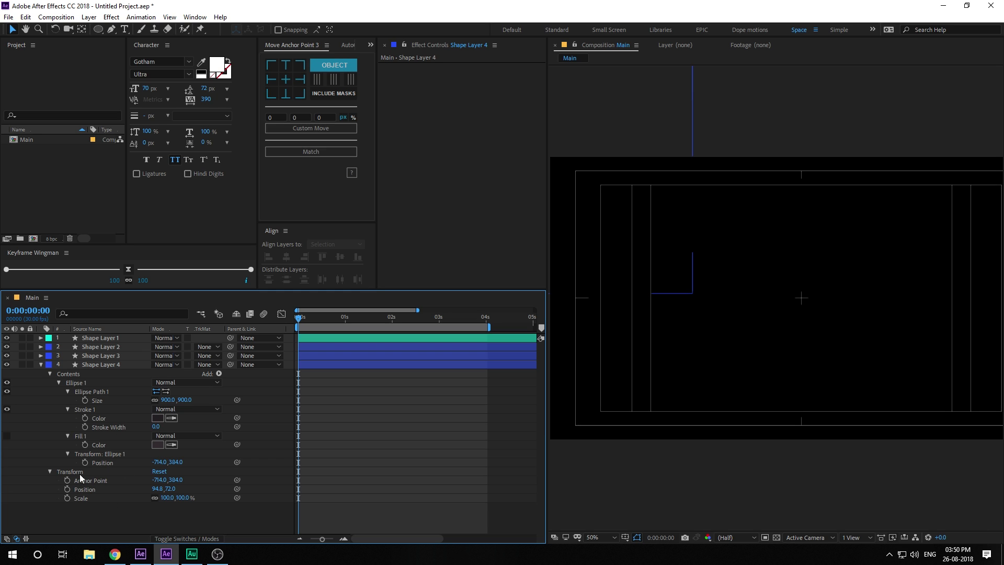
pyautogui.click(85, 427)
pyautogui.click(67, 498)
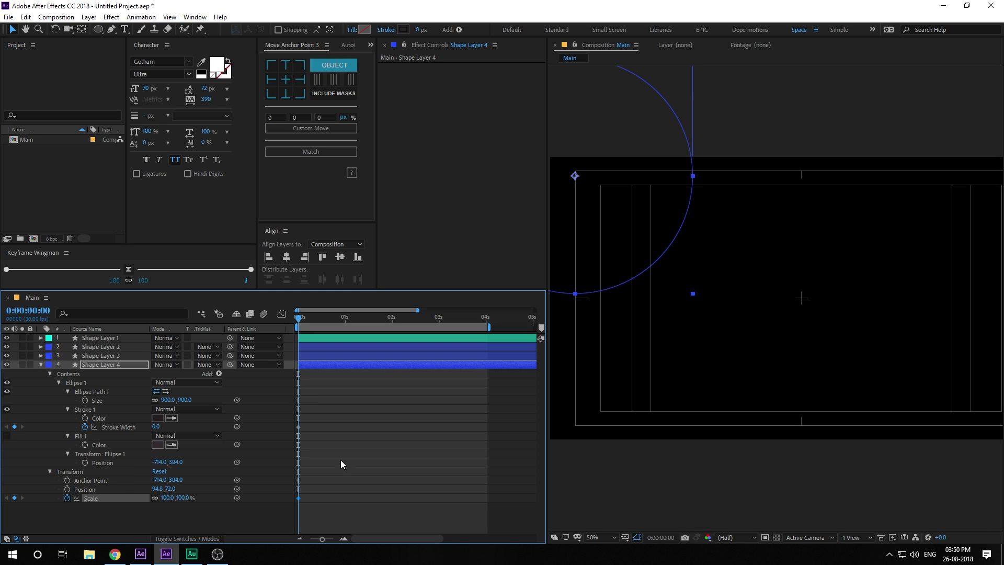
# Step: Add keyframes to Shape Layer 4 at 0:00:02:00 with stroke width 120 and scale 70%
pyautogui.click(391, 318)
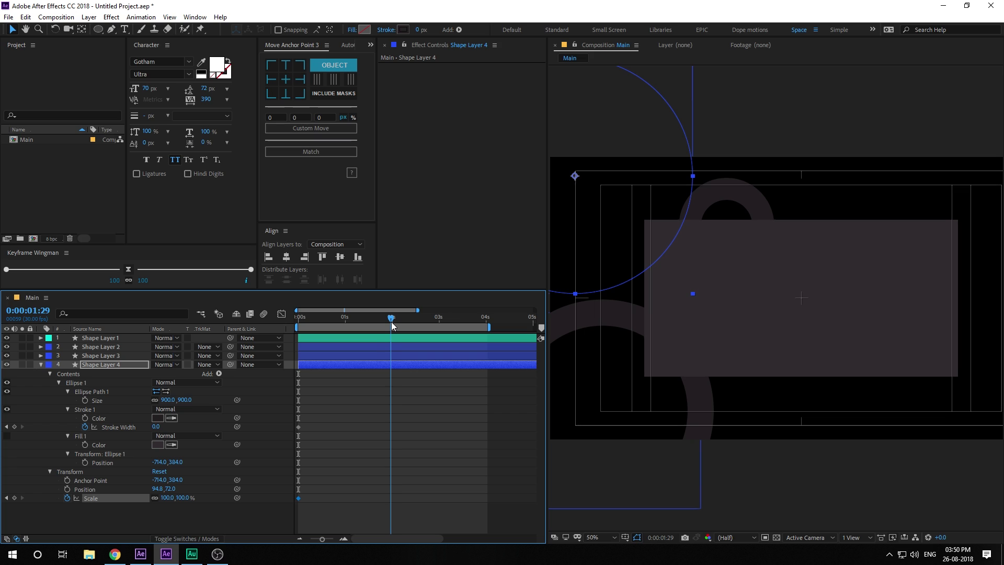
pyautogui.moveTo(392, 321); pyautogui.dragTo(393, 322)
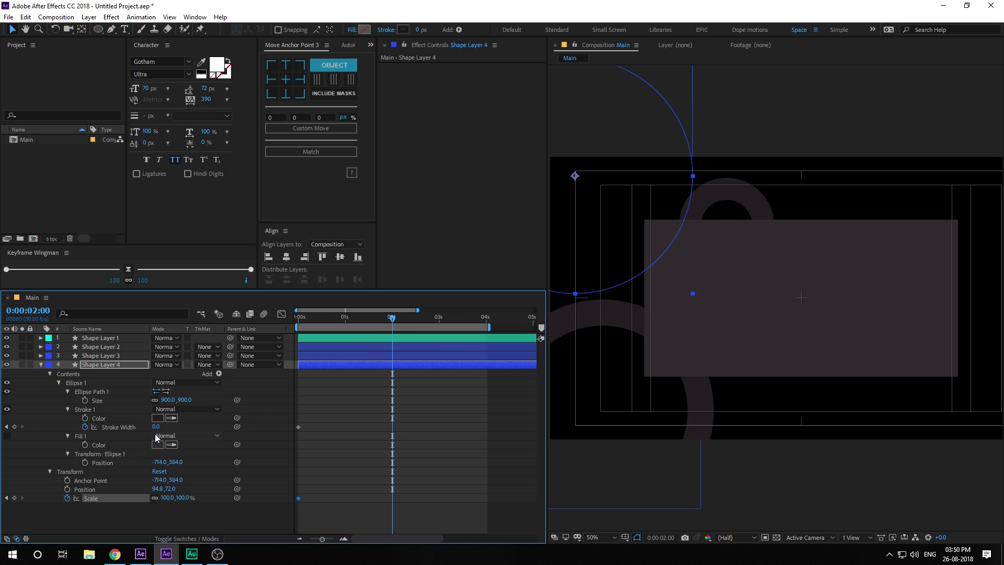
pyautogui.write('0')
pyautogui.click(216, 423)
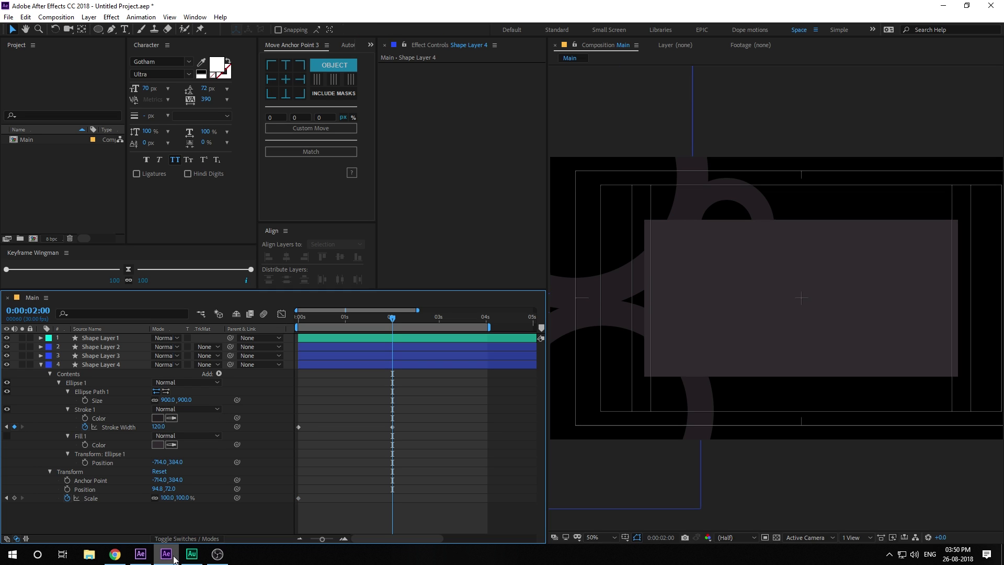
pyautogui.click(183, 499)
pyautogui.write('7')
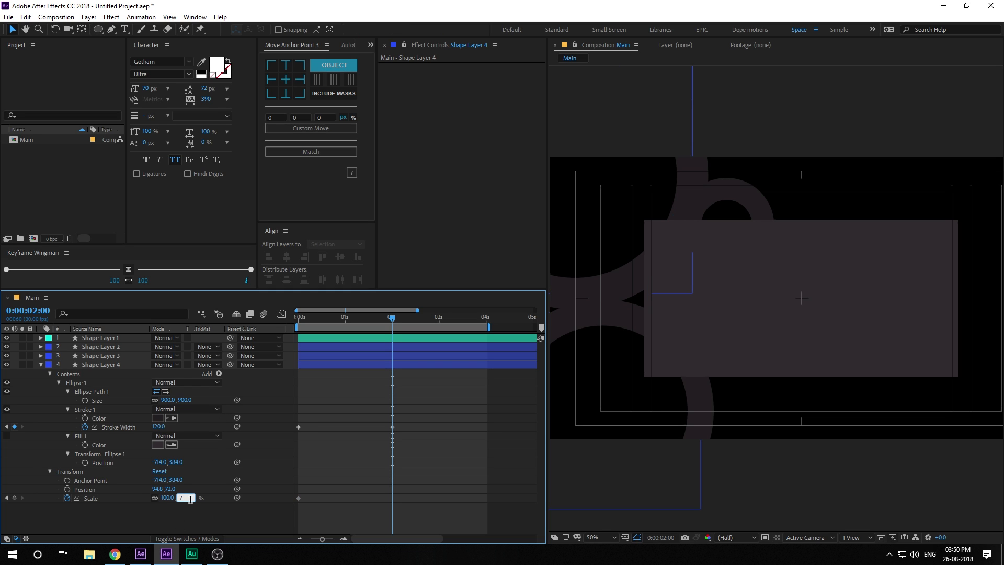
pyautogui.write('0')
pyautogui.click(460, 497)
# Step: Ease Shape Layer 4's stroke width and scale keyframes with Keyframe Wingman and preview from the first frame
pyautogui.moveTo(405, 454); pyautogui.dragTo(228, 531)
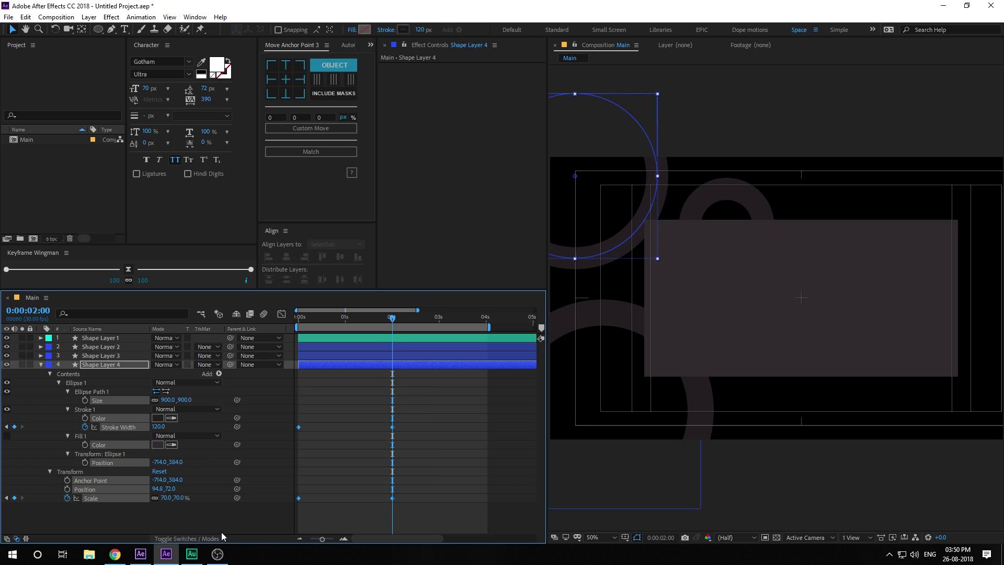
pyautogui.click(128, 269)
pyautogui.click(260, 321)
pyautogui.press('Home')
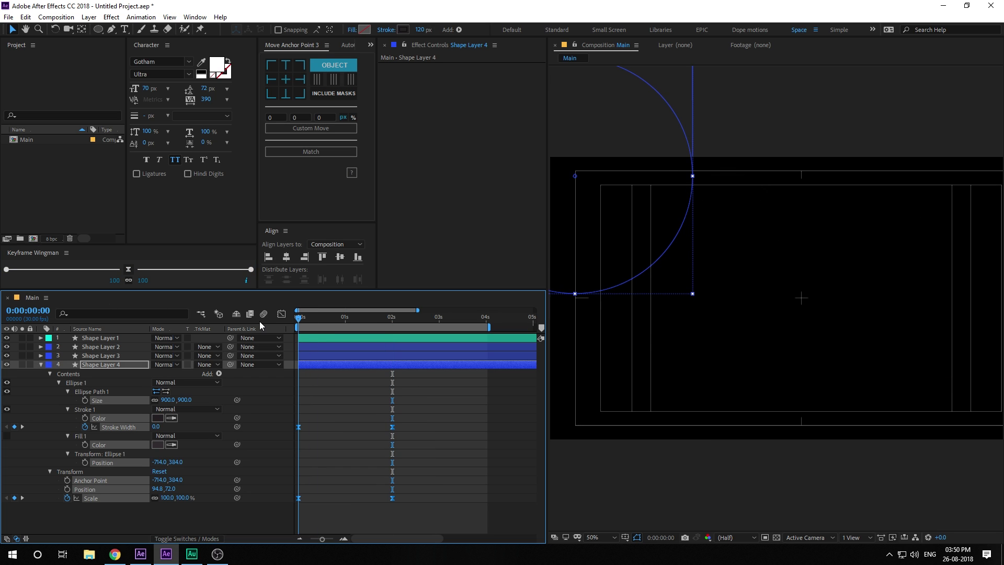
pyautogui.press('space')
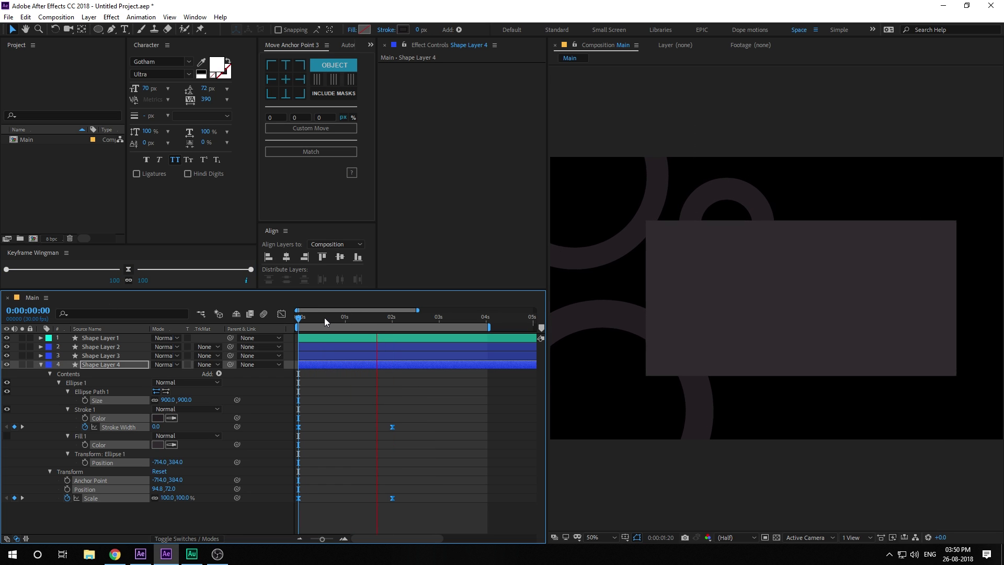
# Step: Shift Shape Layer 4's ellipse up and left to about -826, 332, preview the animation and go to 0:00:02:15
pyautogui.moveTo(329, 317)
pyautogui.mouseDown()
pyautogui.moveTo(347, 317)
pyautogui.moveTo(337, 318)
pyautogui.mouseUp()
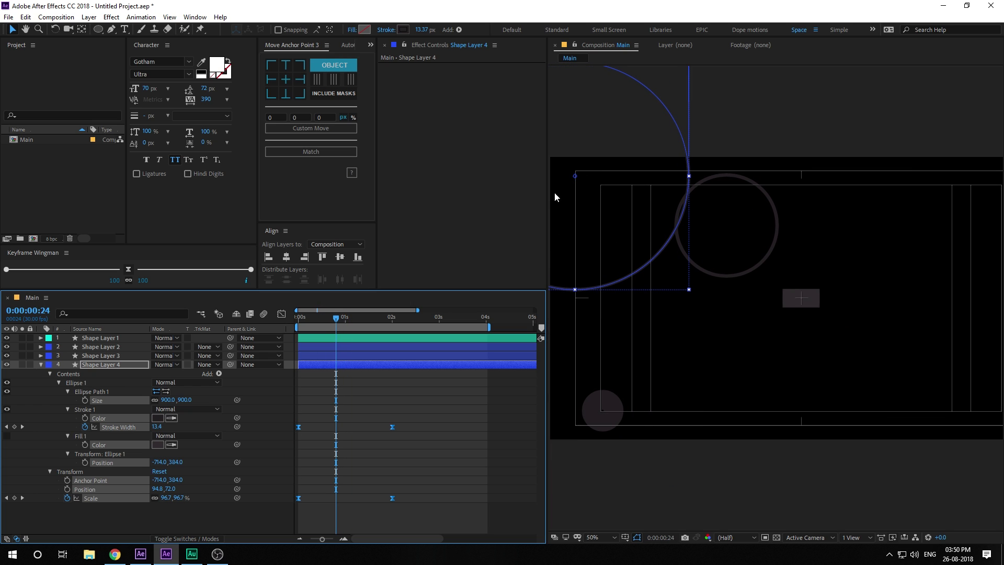
pyautogui.moveTo(577, 204); pyautogui.dragTo(549, 191)
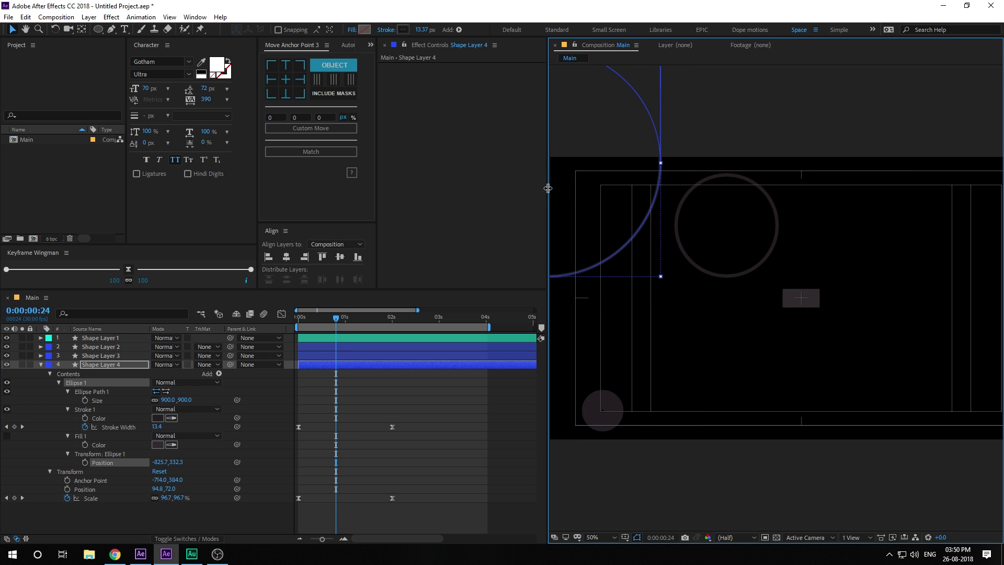
pyautogui.moveTo(319, 317); pyautogui.dragTo(296, 329)
pyautogui.press('space')
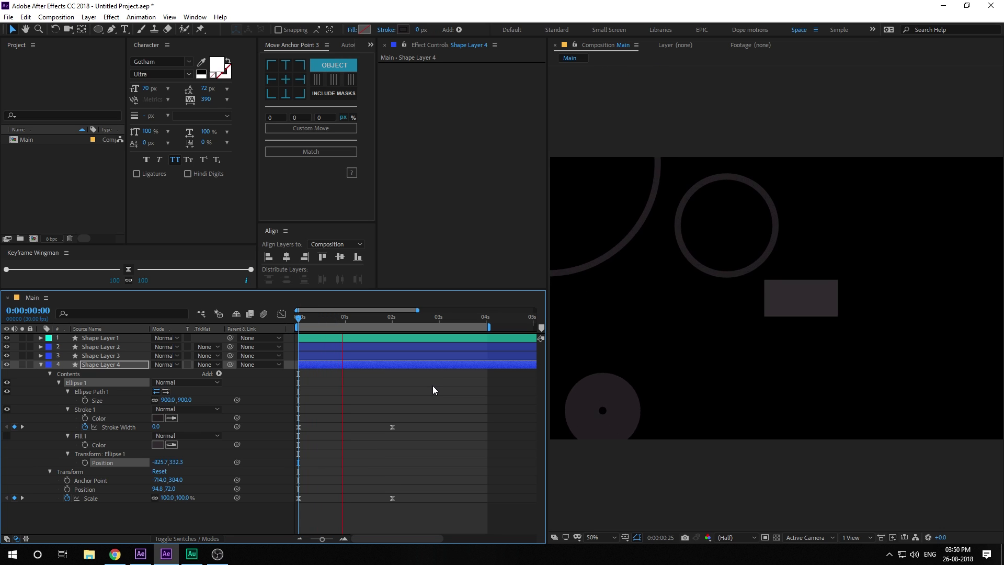
pyautogui.moveTo(390, 320); pyautogui.dragTo(416, 330)
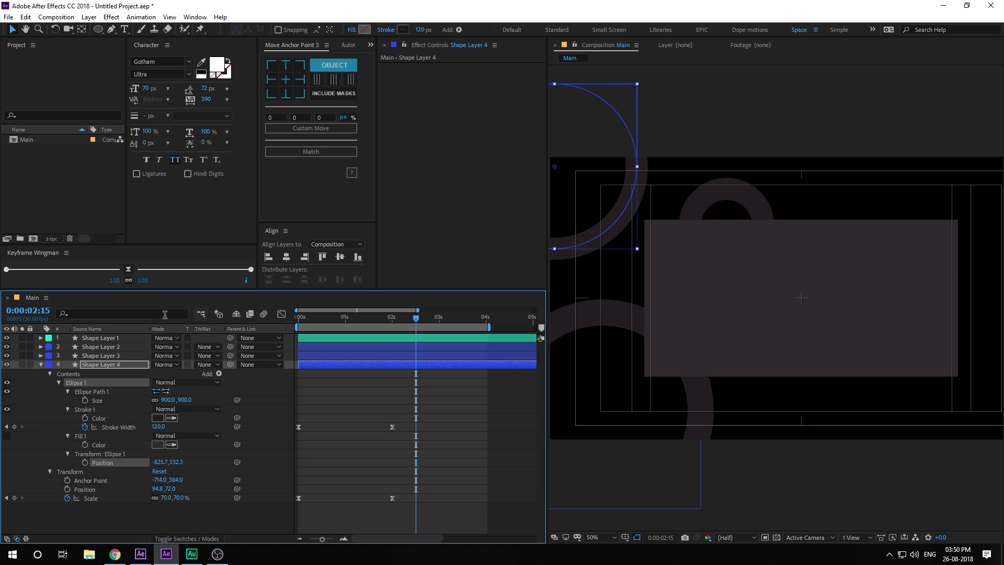
# Step: Keyframe Shape Layer 4's ellipse size at 0:00:02:15, and set it to 750 at 0:00:04:00
pyautogui.click(85, 400)
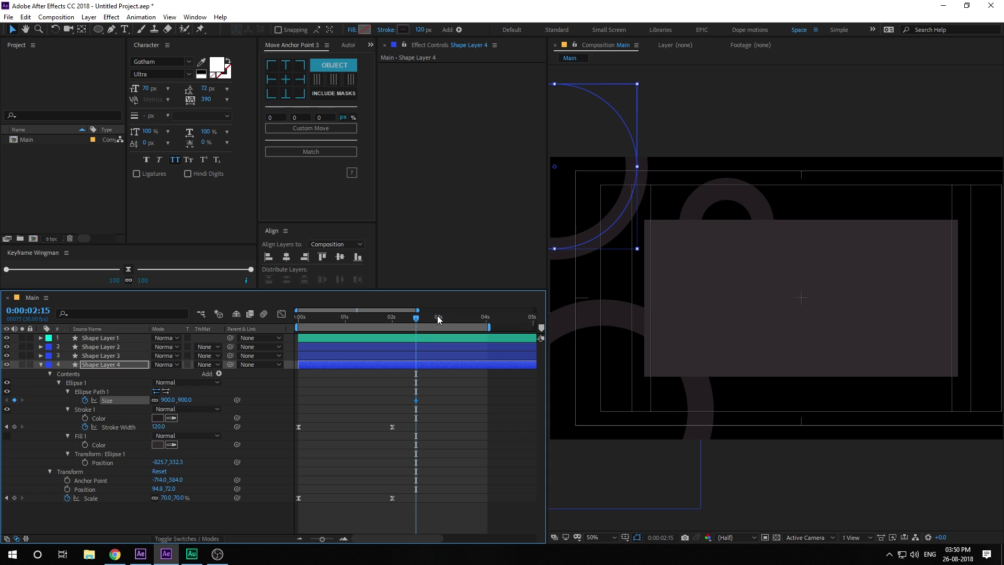
pyautogui.moveTo(438, 319); pyautogui.dragTo(484, 322)
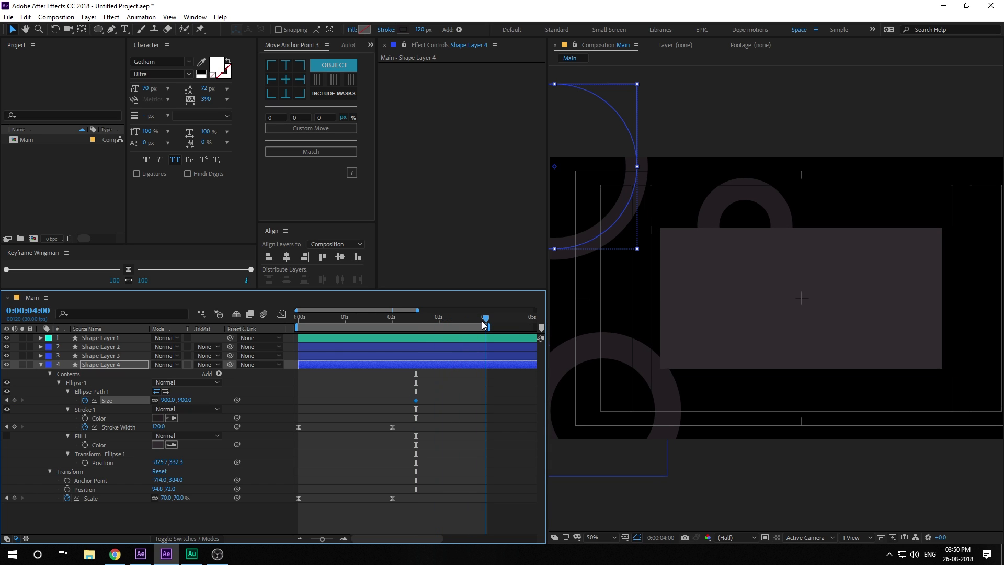
pyautogui.click(184, 401)
pyautogui.write('750')
pyautogui.click(335, 405)
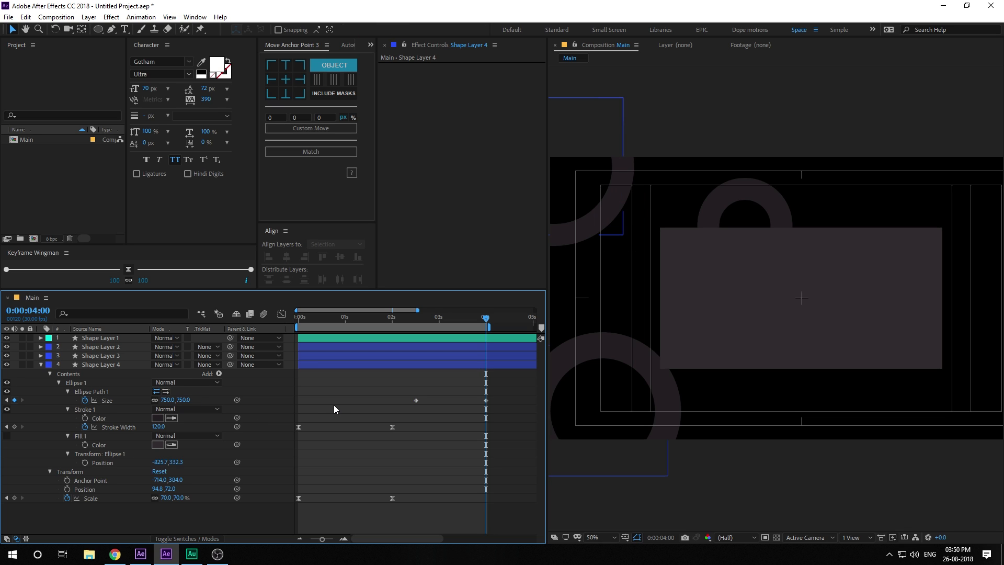
# Step: Ease Shape Layer 4's two size keyframes with Keyframe Wingman and preview the animation
pyautogui.moveTo(403, 392); pyautogui.dragTo(515, 421)
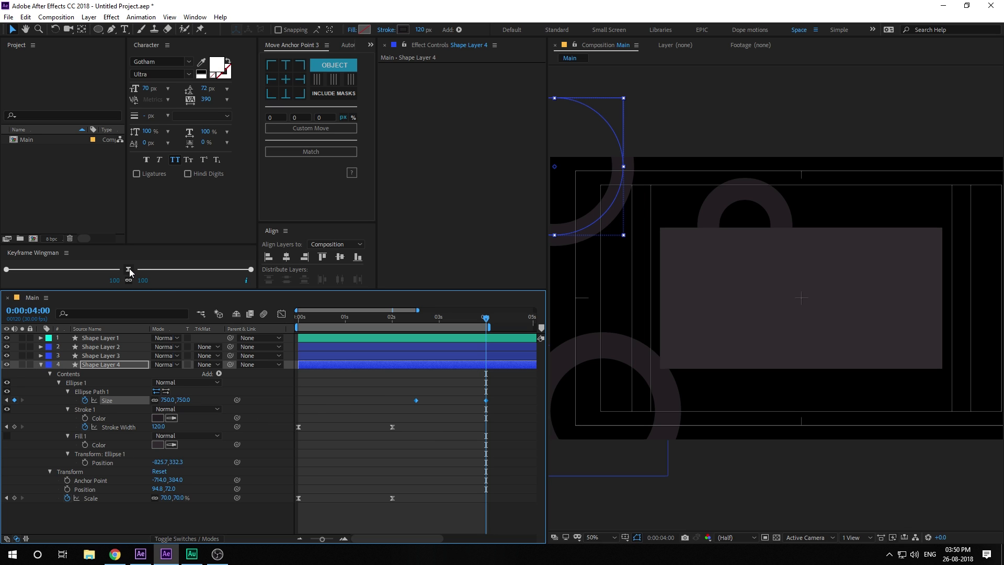
pyautogui.press('space')
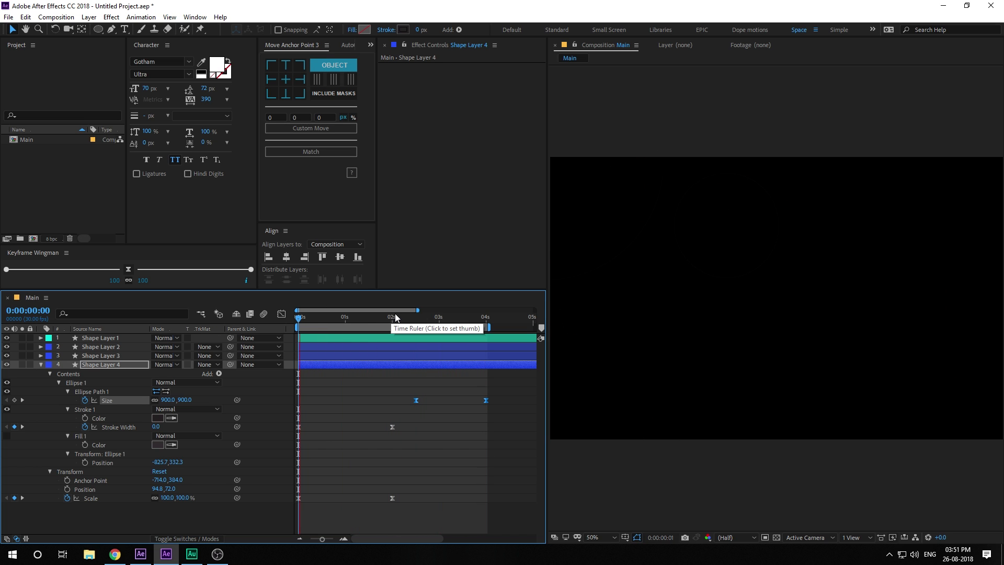
pyautogui.moveTo(434, 320); pyautogui.dragTo(481, 319)
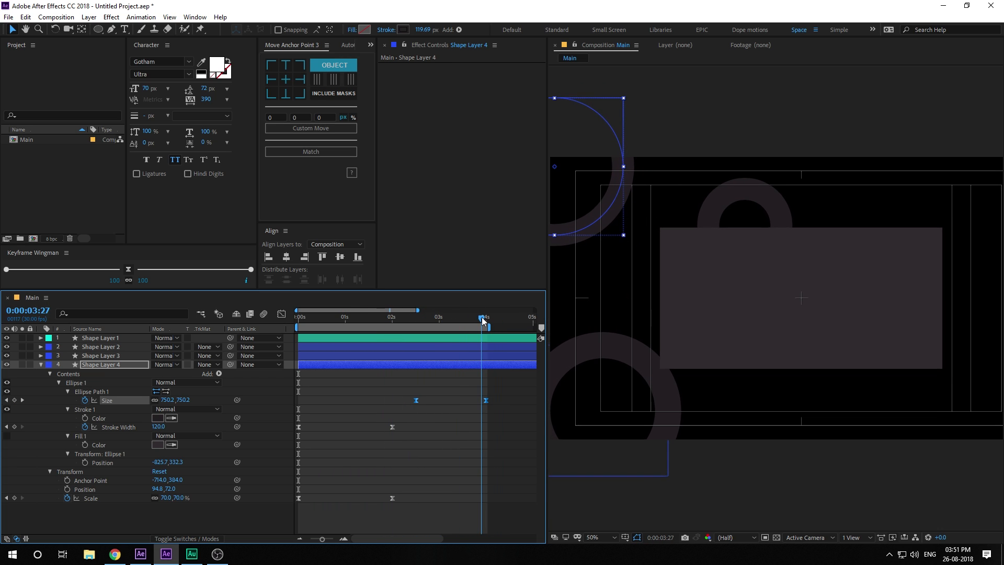
# Step: Nudge the ring on Shape Layer 2 slightly left in the composition and collapse Shape Layer 4's properties
pyautogui.moveTo(613, 451); pyautogui.dragTo(598, 453)
pyautogui.click(456, 481)
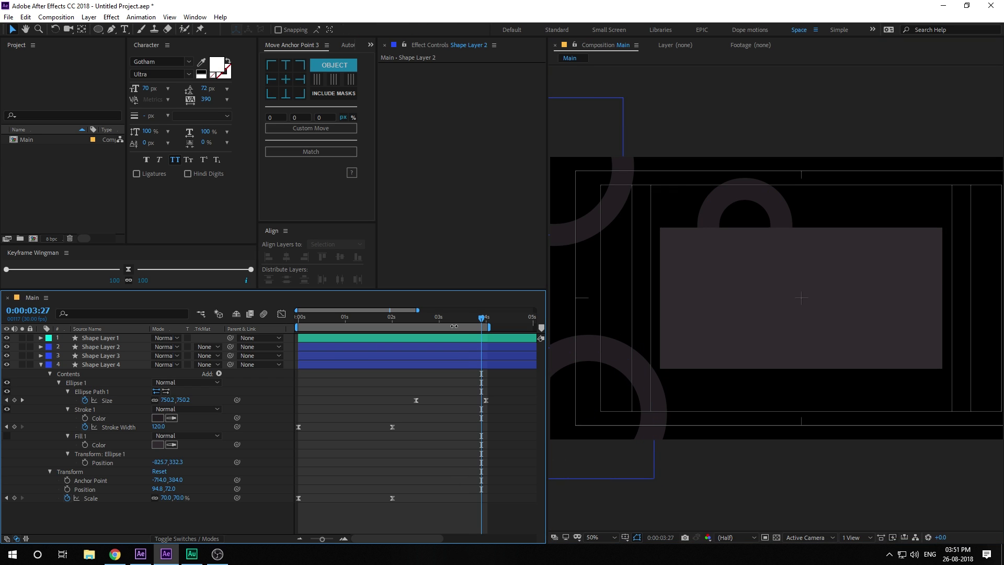
pyautogui.click(485, 318)
pyautogui.click(42, 364)
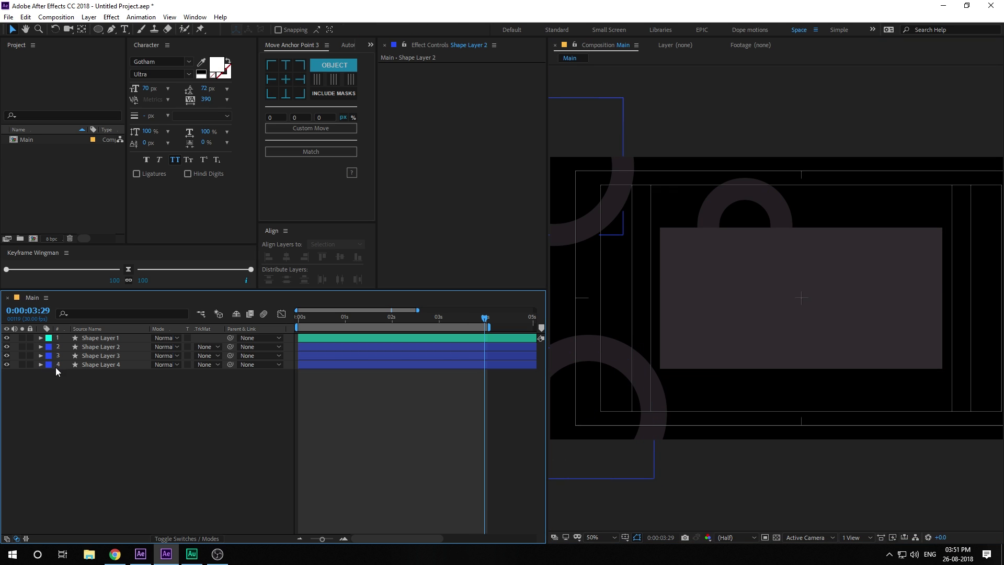
# Step: Center Shape Layer 4's anchor point on its ellipse and check the animation through 0:00:03:24
pyautogui.click(102, 367)
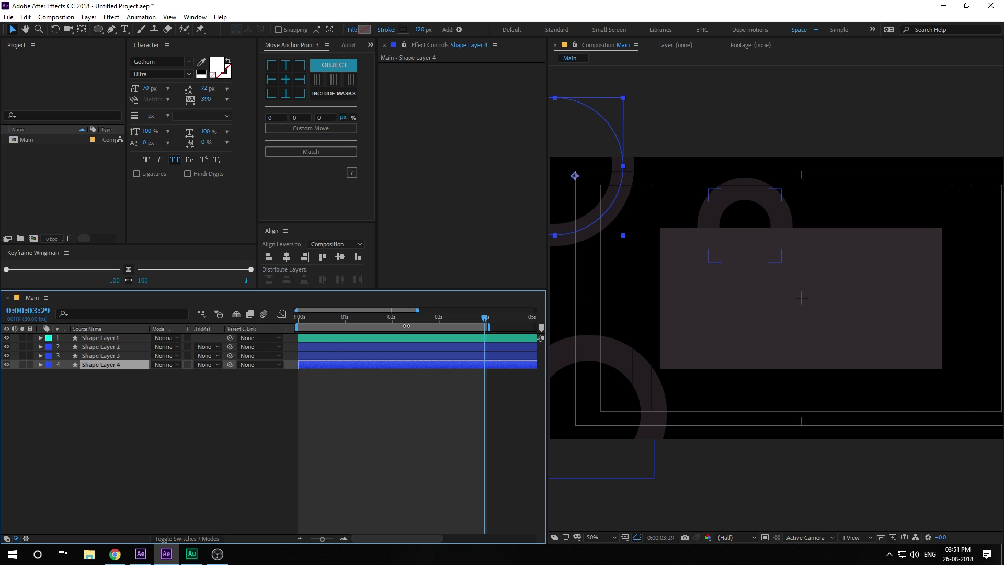
pyautogui.click(285, 79)
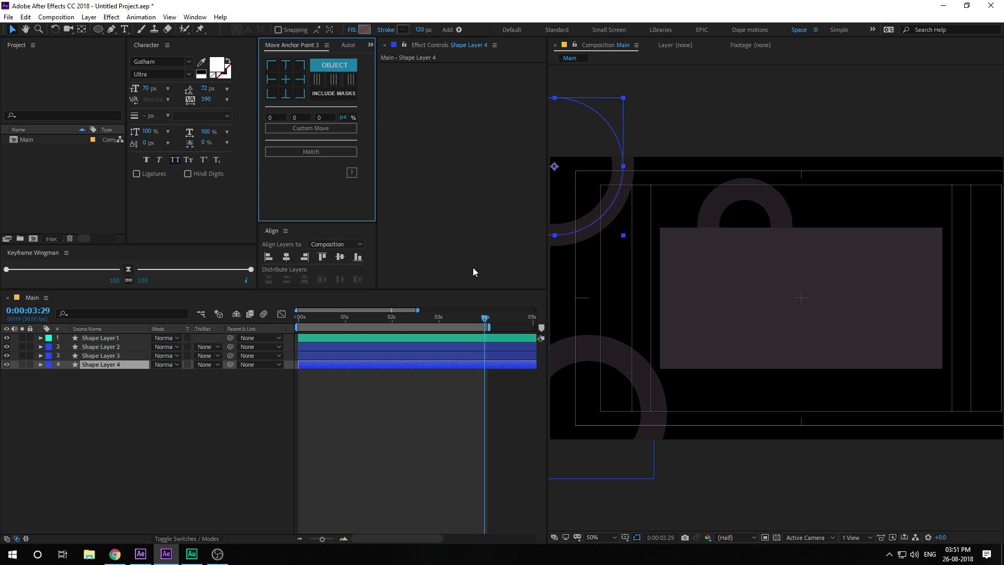
pyautogui.moveTo(344, 318); pyautogui.dragTo(477, 325)
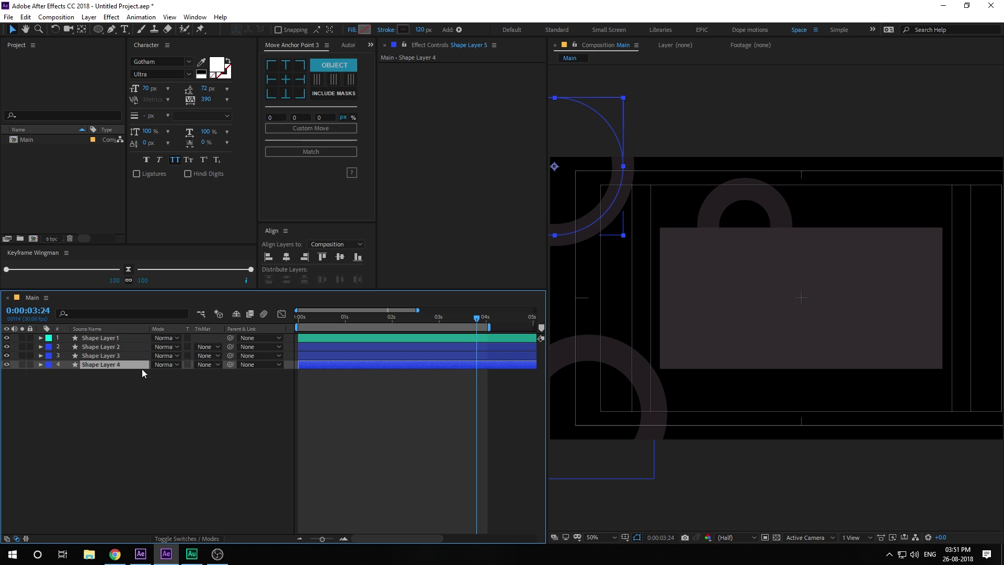
# Step: Duplicate Shape Layer 4 and remove the copy's size, stroke width and scale keyframes
pyautogui.hotkey('ctrl', 'd')
pyautogui.press('u')
pyautogui.press('u')
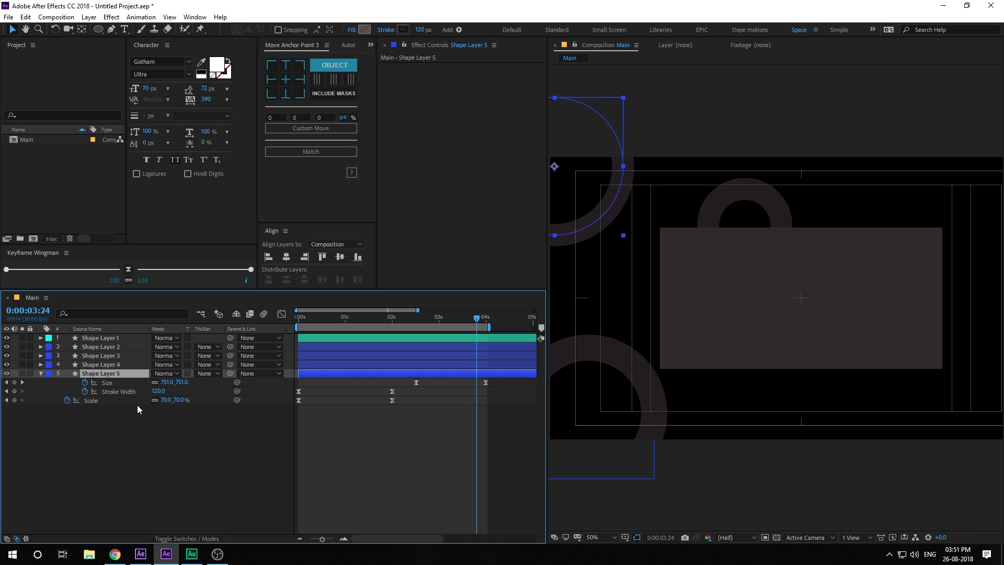
pyautogui.click(90, 383)
pyautogui.click(86, 391)
pyautogui.click(67, 400)
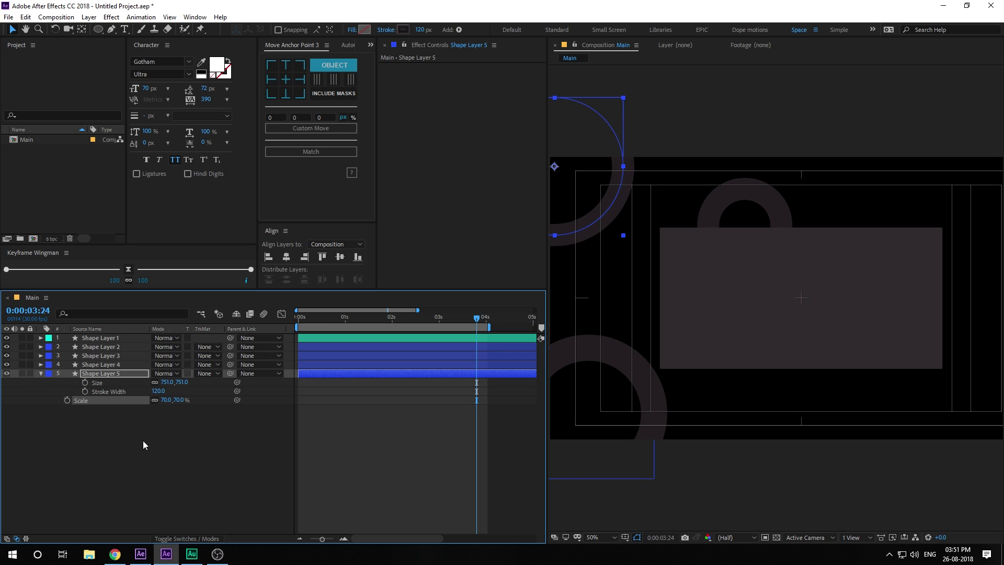
# Step: At the first frame, move Shape Layer 5 to the composition's lower-right area and set its ellipse size to 120
pyautogui.moveTo(321, 316); pyautogui.dragTo(276, 321)
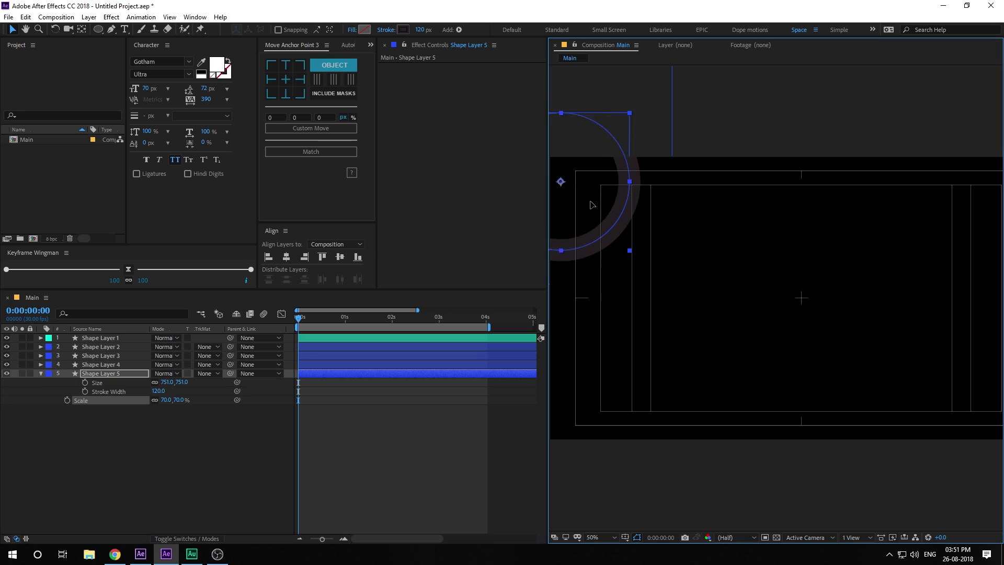
pyautogui.moveTo(564, 167); pyautogui.dragTo(961, 404)
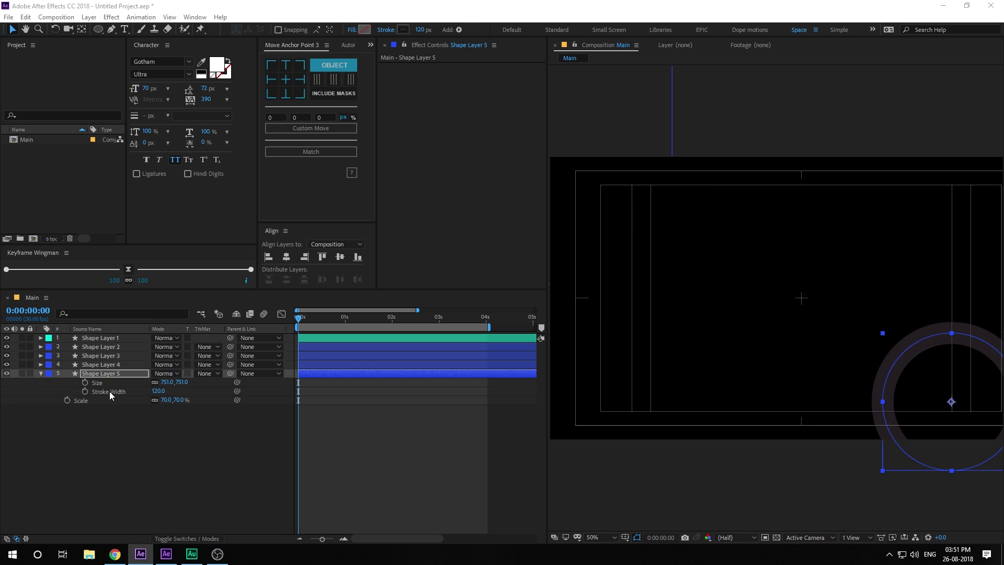
pyautogui.click(178, 383)
pyautogui.write('12')
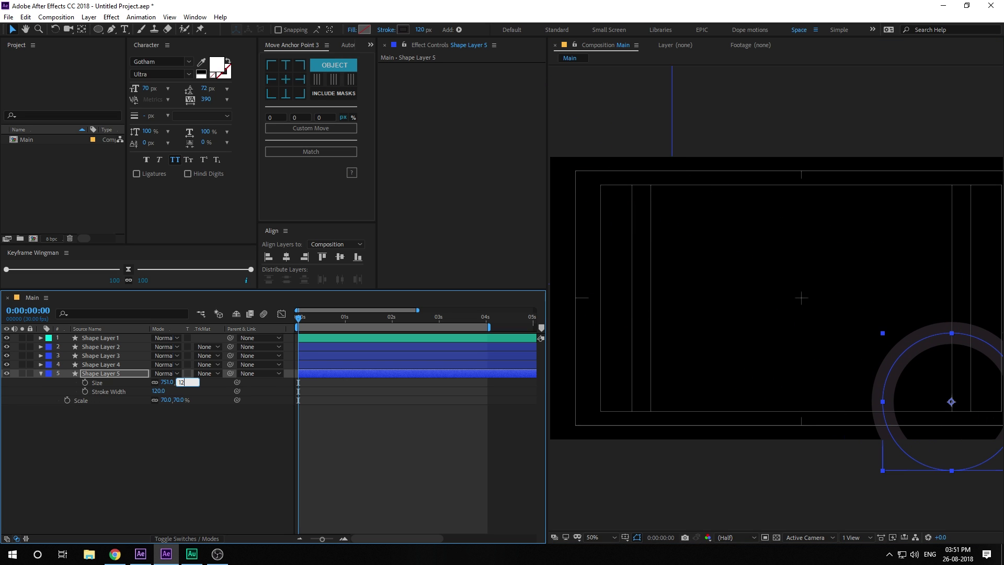
pyautogui.write('0')
pyautogui.click(201, 432)
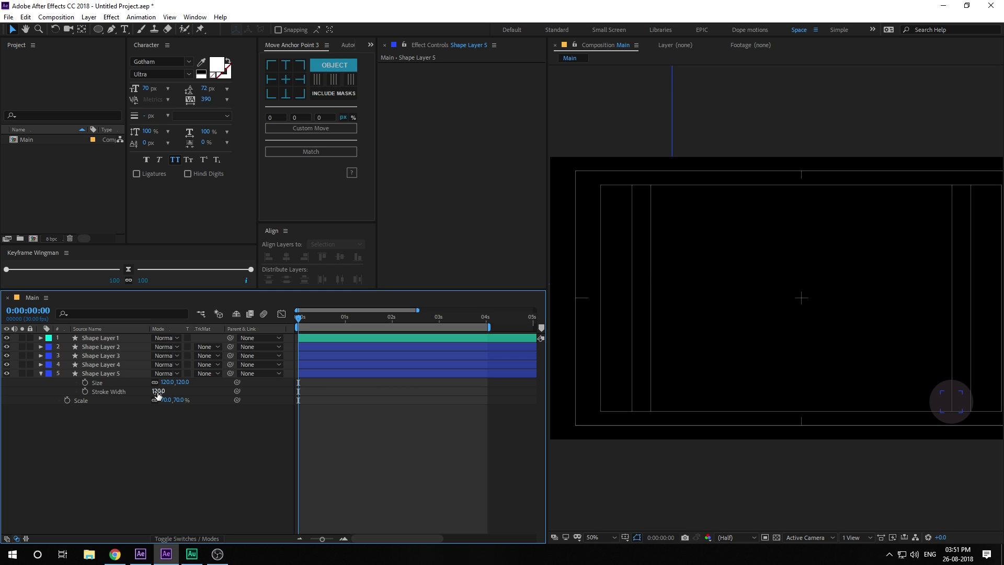
# Step: Set Shape Layer 5's scale to 0% and keyframe it at the first frame
pyautogui.click(177, 420)
pyautogui.click(175, 400)
pyautogui.click(67, 400)
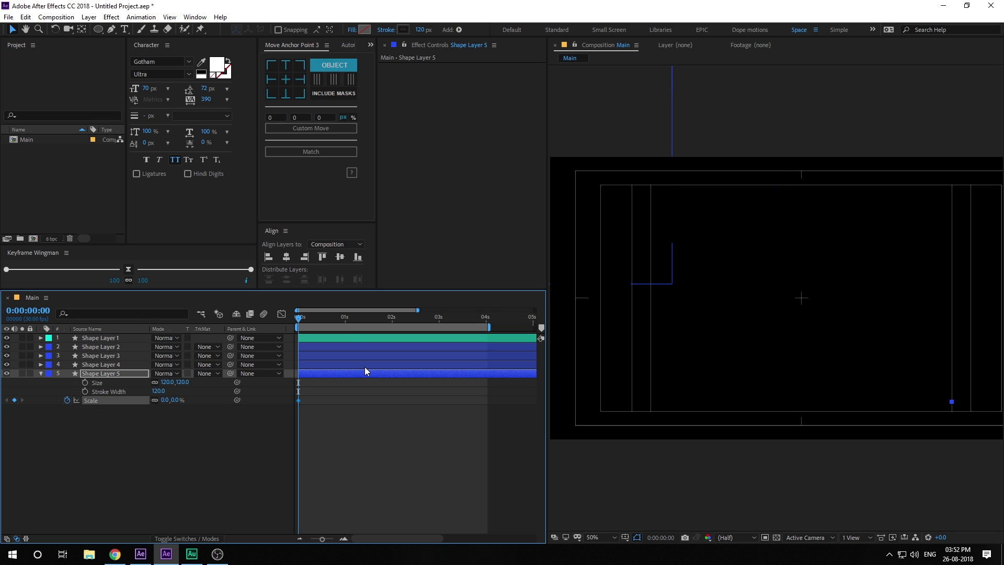
# Step: Add a scale keyframe of 55% to Shape Layer 5 at 0:00:02:00
pyautogui.moveTo(356, 320); pyautogui.dragTo(393, 323)
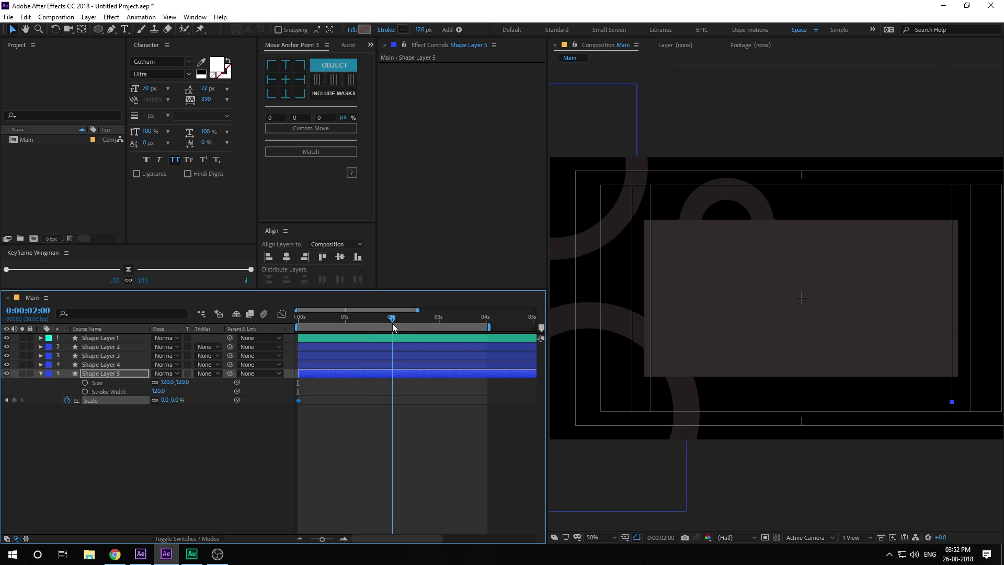
pyautogui.click(176, 399)
pyautogui.write('50')
pyautogui.click(384, 409)
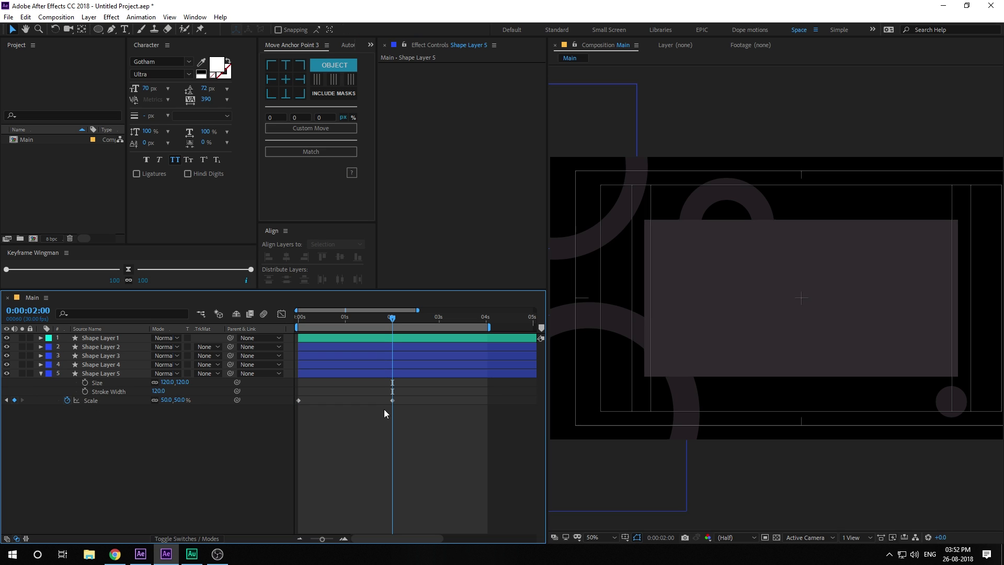
pyautogui.click(179, 401)
pyautogui.write('55')
pyautogui.press('Return')
# Step: Shift Shape Layer 5's circle slightly right, closer to the composition's lower-right corner
pyautogui.moveTo(862, 409); pyautogui.dragTo(731, 410)
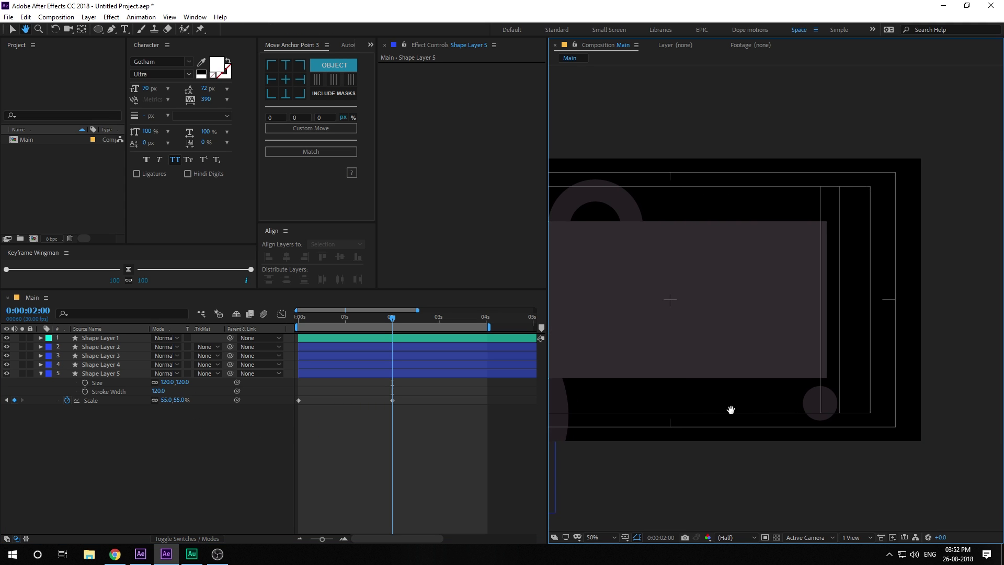
pyautogui.scroll(-1, 756, 408)
pyautogui.click(851, 343)
pyautogui.moveTo(855, 343); pyautogui.dragTo(869, 343)
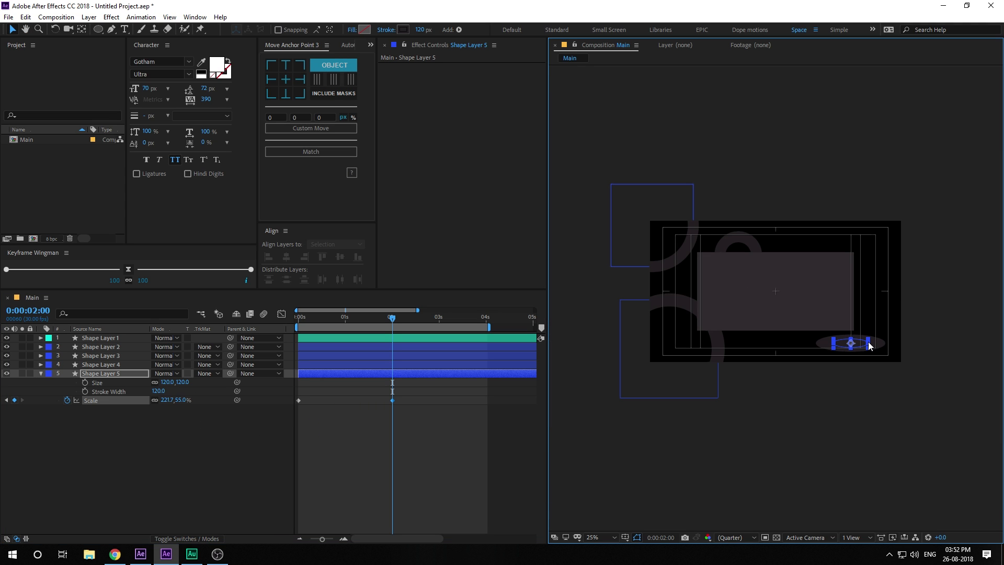
pyautogui.hotkey('ctrl', 'z')
pyautogui.press('.')
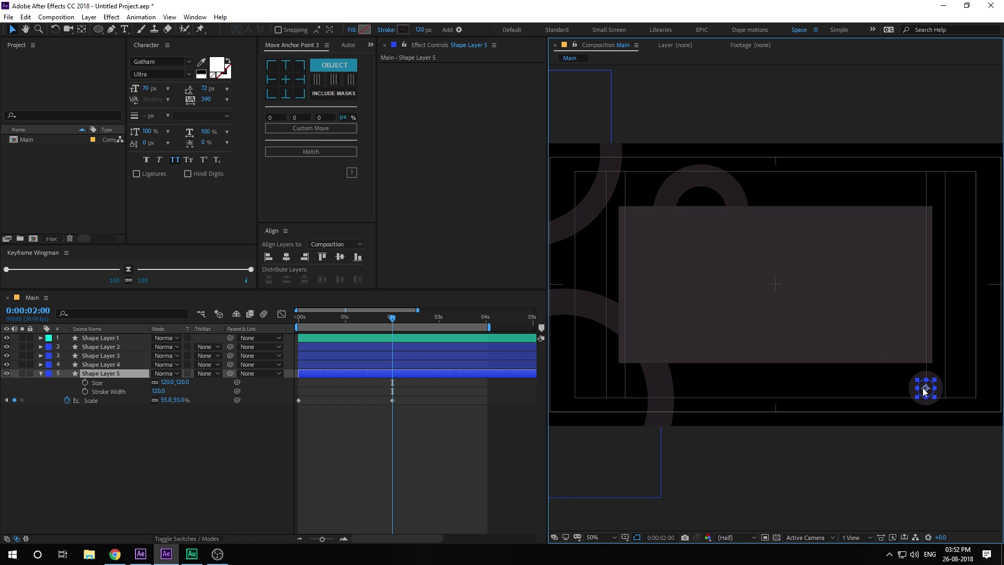
pyautogui.moveTo(903, 352); pyautogui.dragTo(826, 350)
# Step: Ease Shape Layer 5's scale keyframes and preview the animation from the first frame
pyautogui.moveTo(444, 390); pyautogui.dragTo(299, 413)
pyautogui.press('F9')
pyautogui.press('Home')
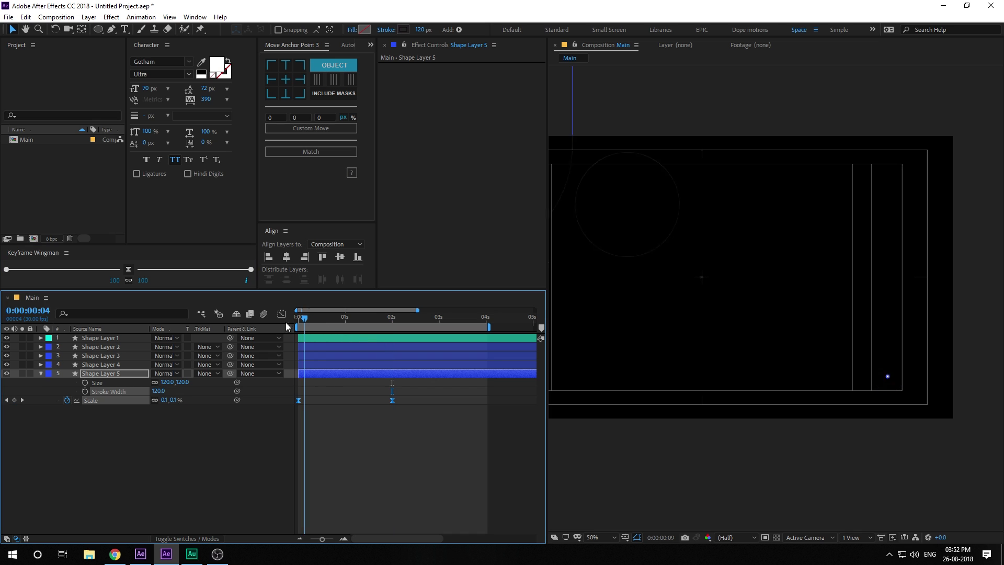
pyautogui.press('space')
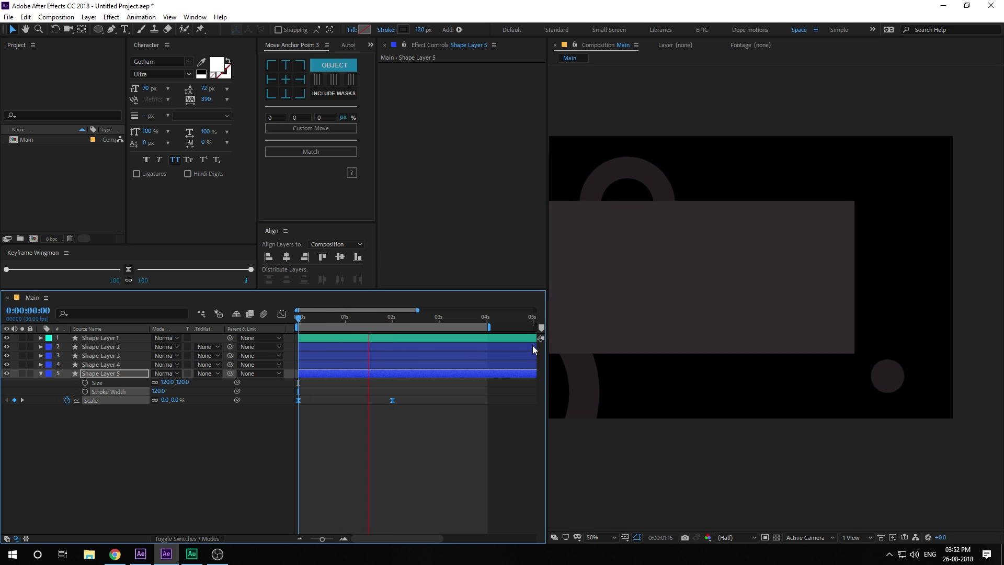
# Step: Keyframe Shape Layer 5's stroke width and size at 0:00:02:15
pyautogui.moveTo(392, 318); pyautogui.dragTo(417, 322)
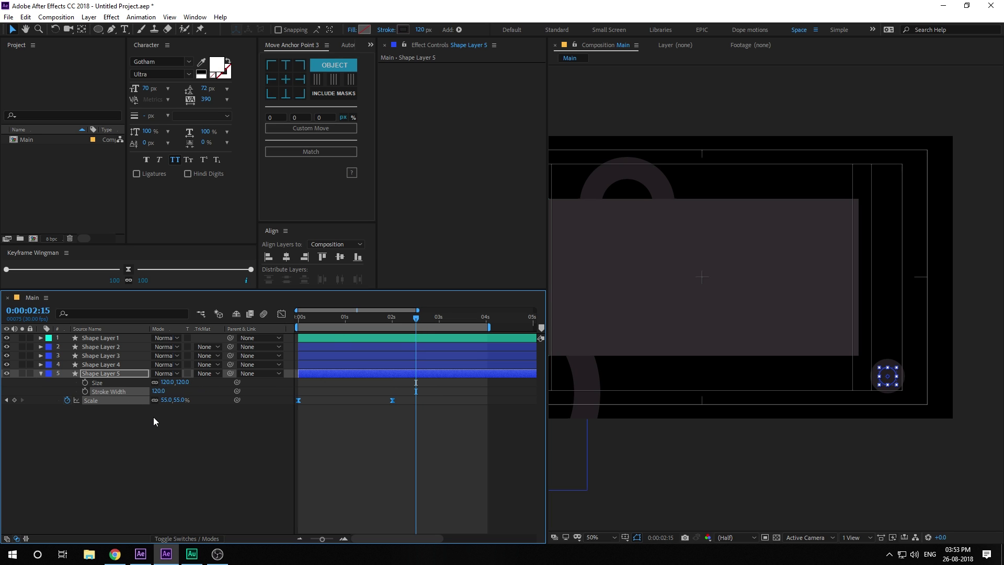
pyautogui.click(115, 417)
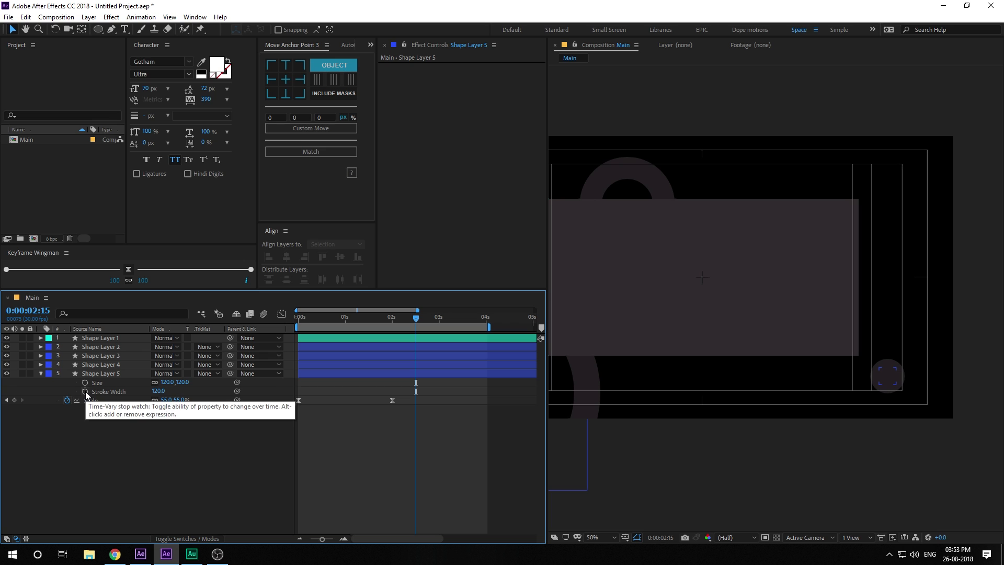
pyautogui.click(86, 391)
pyautogui.click(85, 382)
# Step: At 0:00:04:00, set Shape Layer 5's stroke width to 72 and its ellipse size to about 177
pyautogui.moveTo(416, 318); pyautogui.dragTo(480, 328)
pyautogui.click(158, 391)
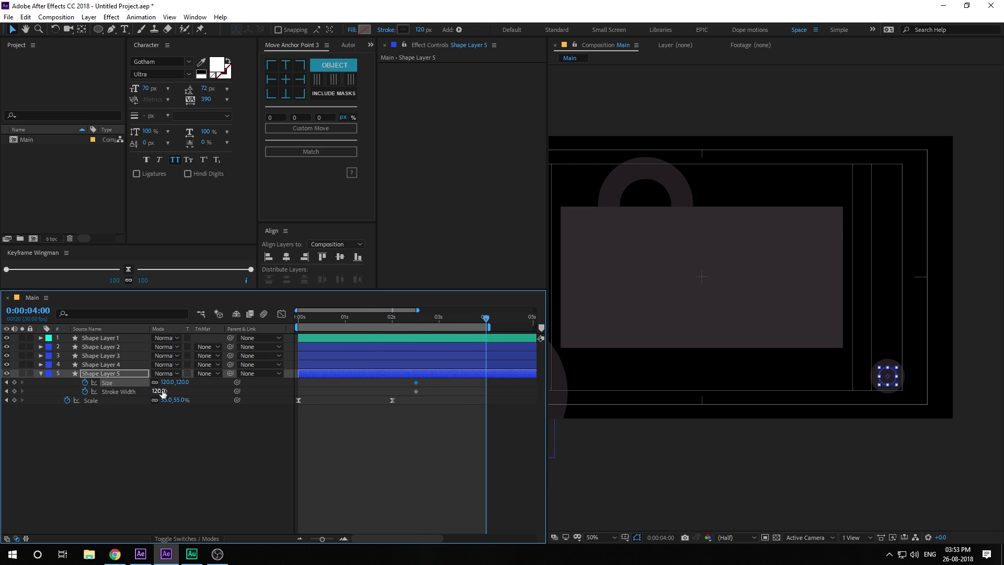
pyautogui.write('60')
pyautogui.press('Return')
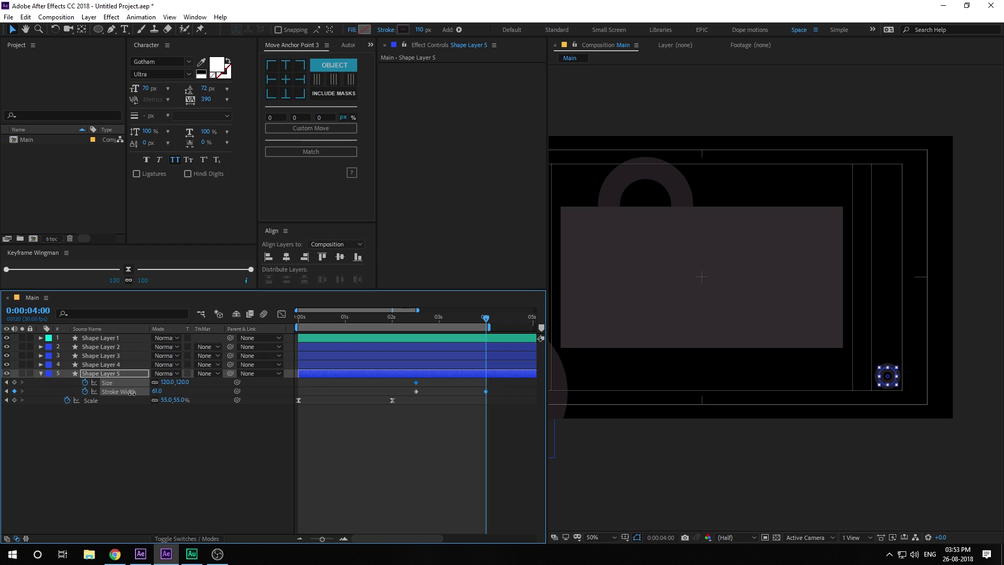
pyautogui.moveTo(132, 394); pyautogui.dragTo(137, 393)
pyautogui.click(159, 392)
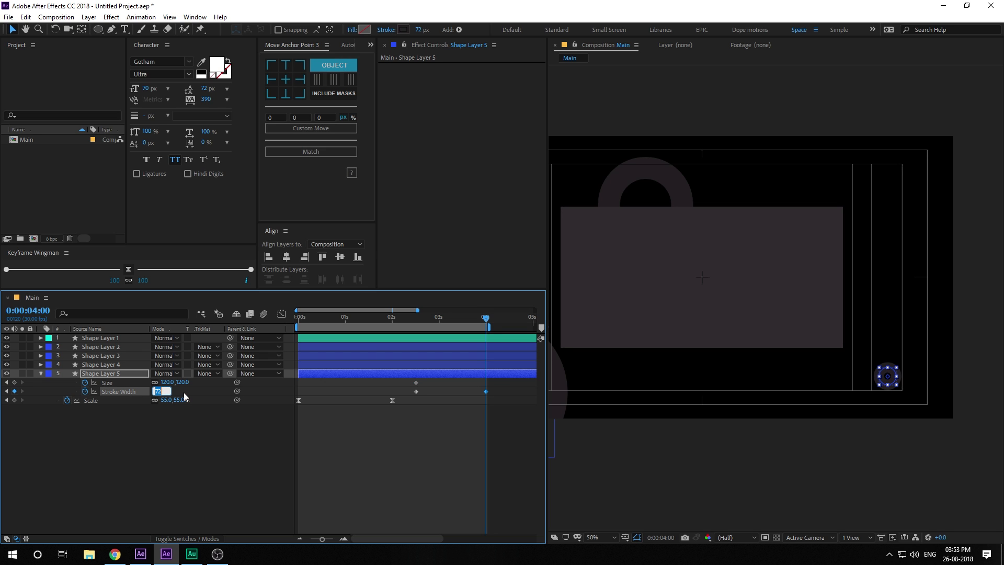
pyautogui.click(187, 413)
pyautogui.moveTo(181, 382); pyautogui.dragTo(203, 381)
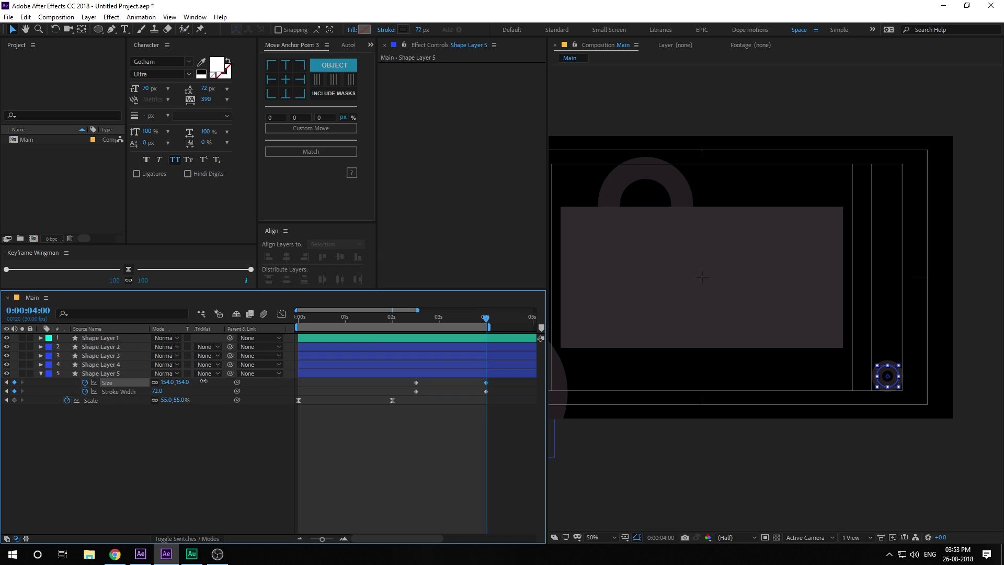
# Step: Check the ring's movement, then ease Shape Layer 5's size and stroke width keyframes with Keyframe Wingman
pyautogui.moveTo(413, 318); pyautogui.dragTo(489, 320)
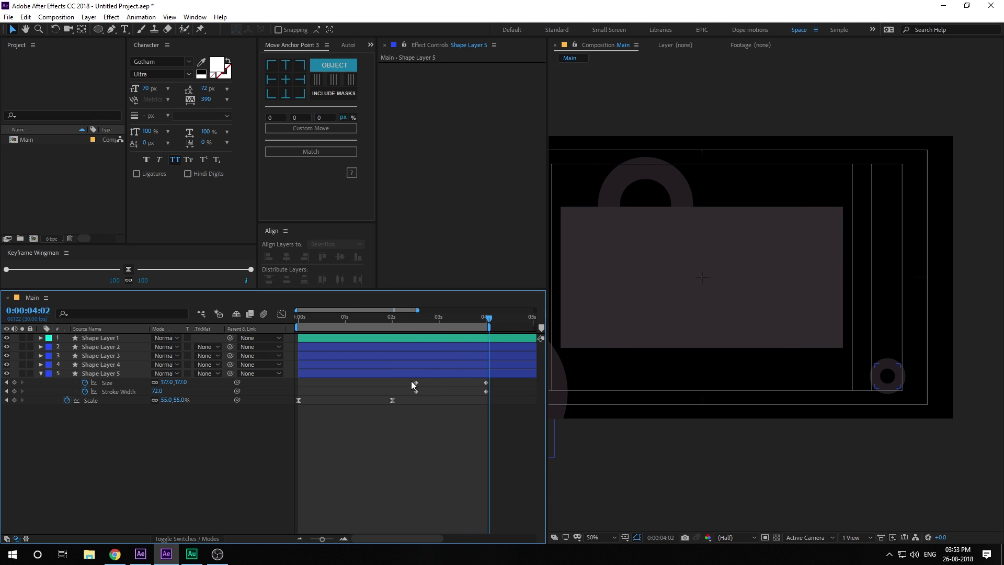
pyautogui.moveTo(411, 381); pyautogui.dragTo(498, 415)
pyautogui.click(128, 269)
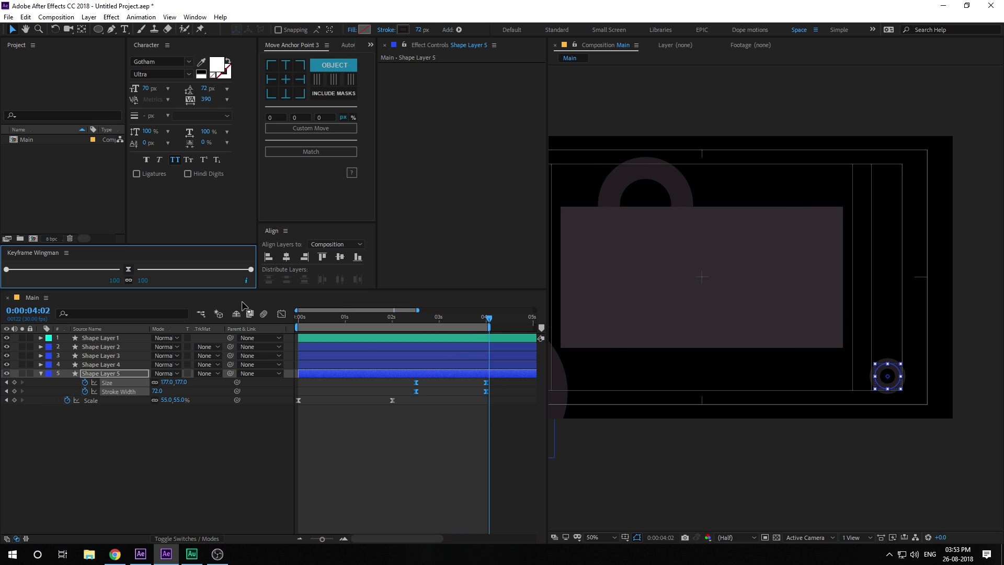
# Step: Hide the title and action safe guides in the composition view
pyautogui.scroll(-2, 701, 316)
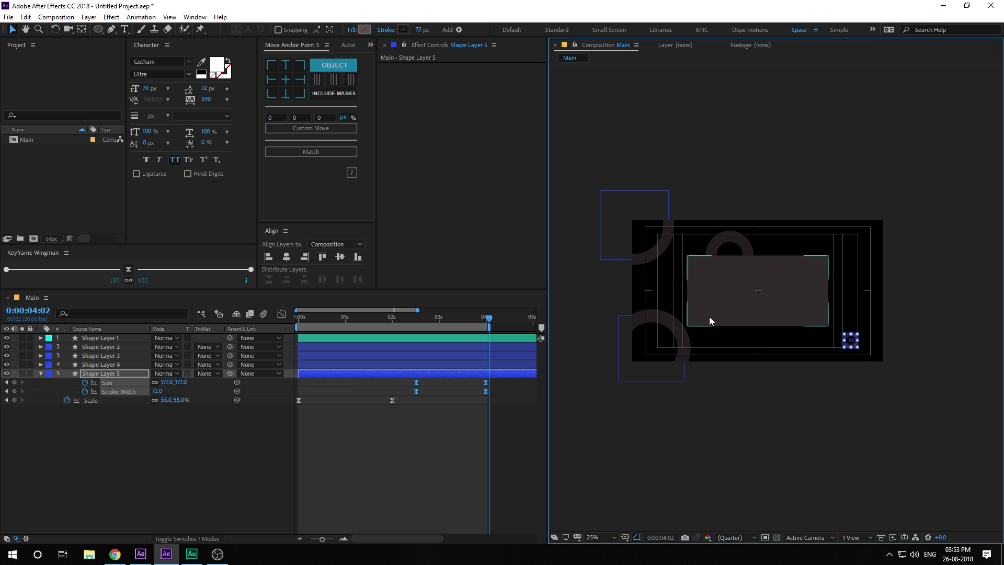
pyautogui.press("'")
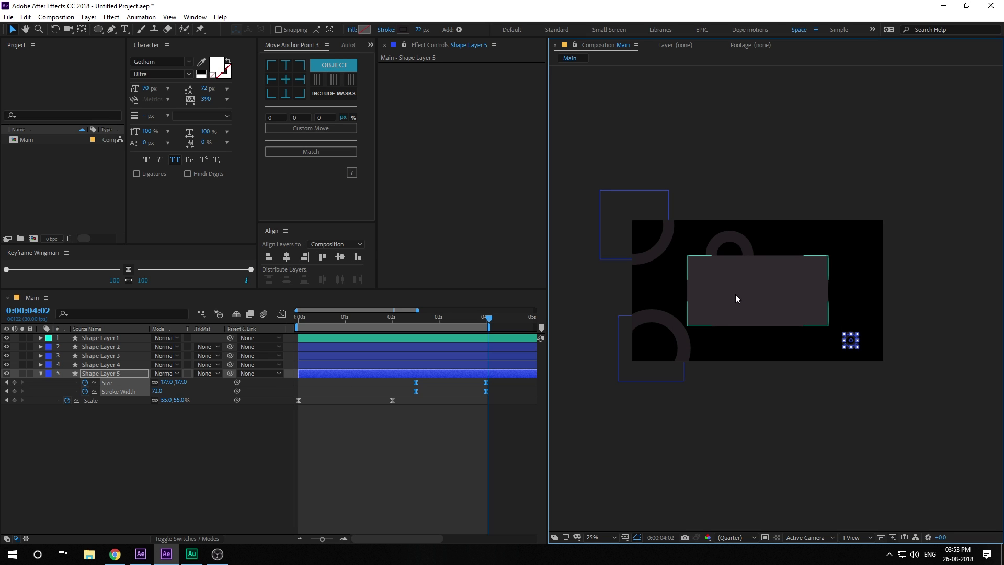
# Step: Enlarge the composition view and play back the ring animation from the beginning
pyautogui.moveTo(546, 227); pyautogui.dragTo(442, 228)
pyautogui.scroll(2, 638, 298)
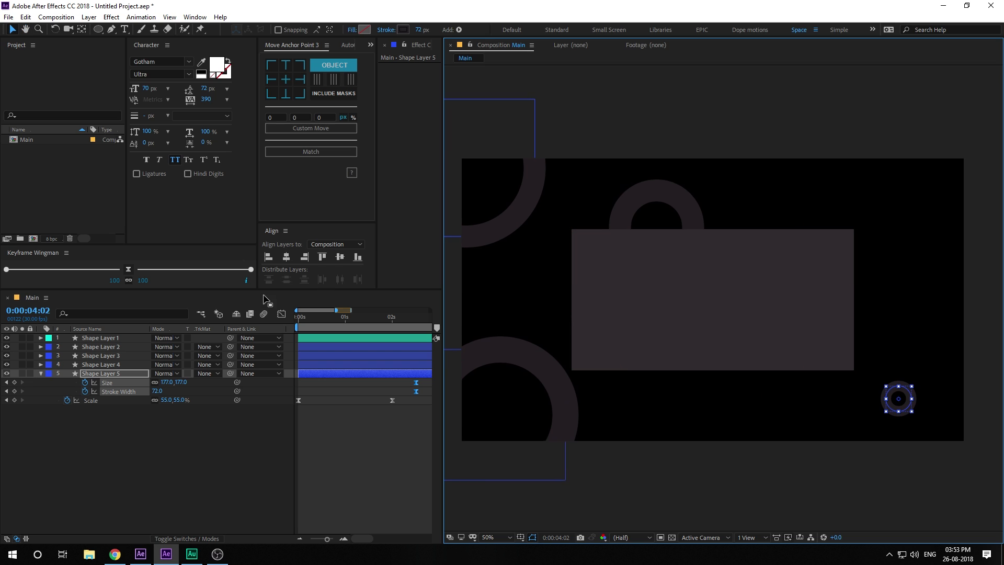
pyautogui.scroll(-2, 329, 320)
pyautogui.moveTo(326, 319); pyautogui.dragTo(227, 319)
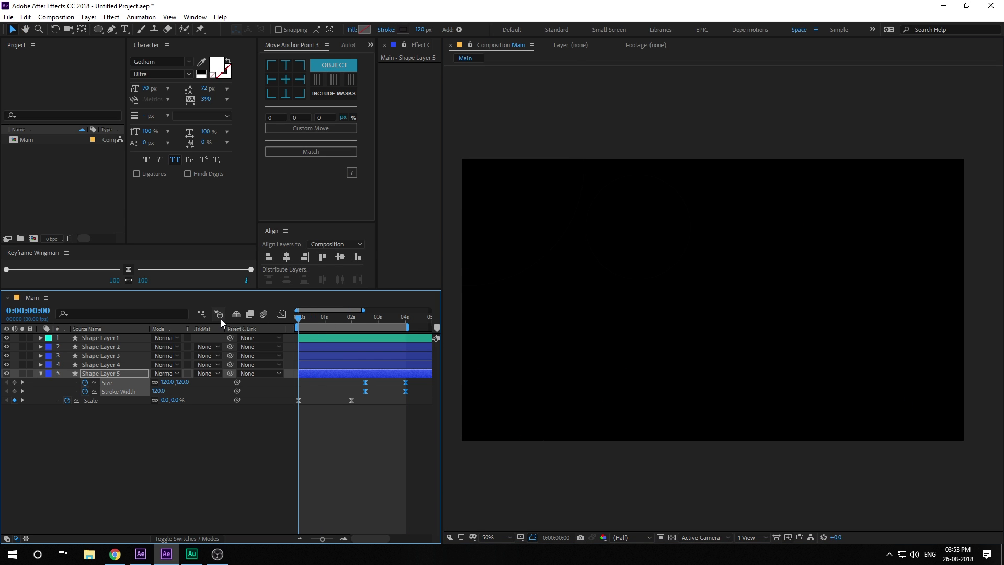
pyautogui.press('space')
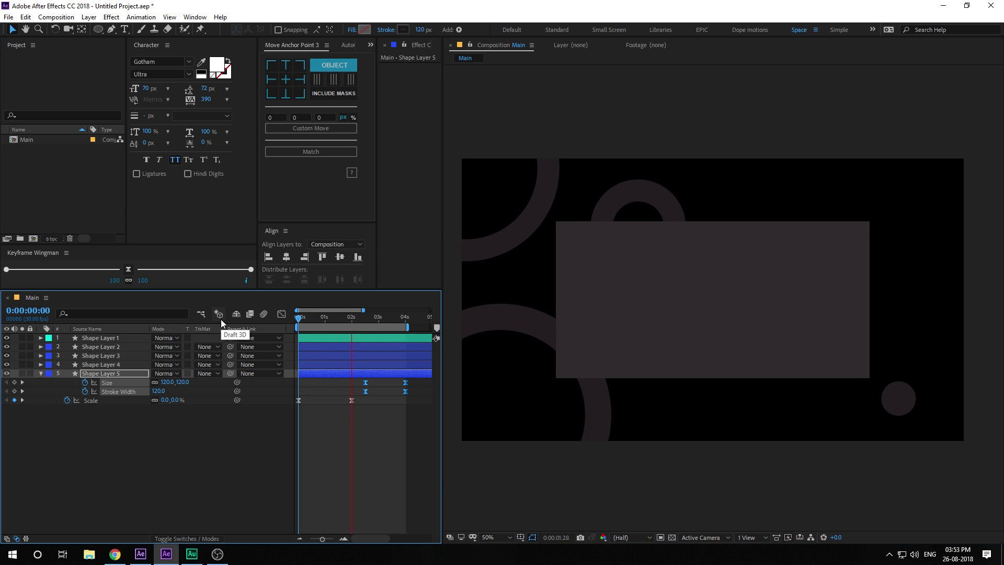
pyautogui.press('space')
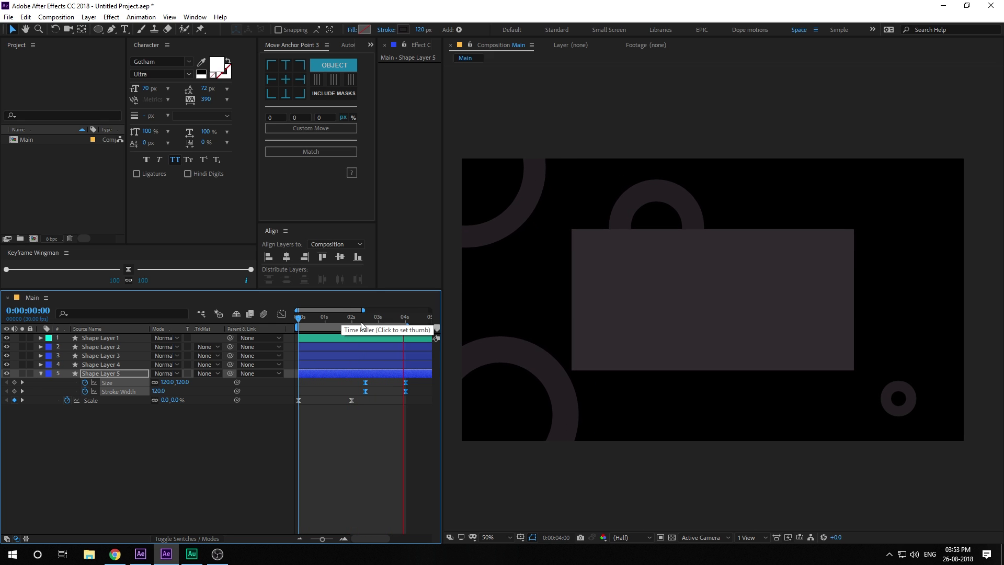
pyautogui.press('space')
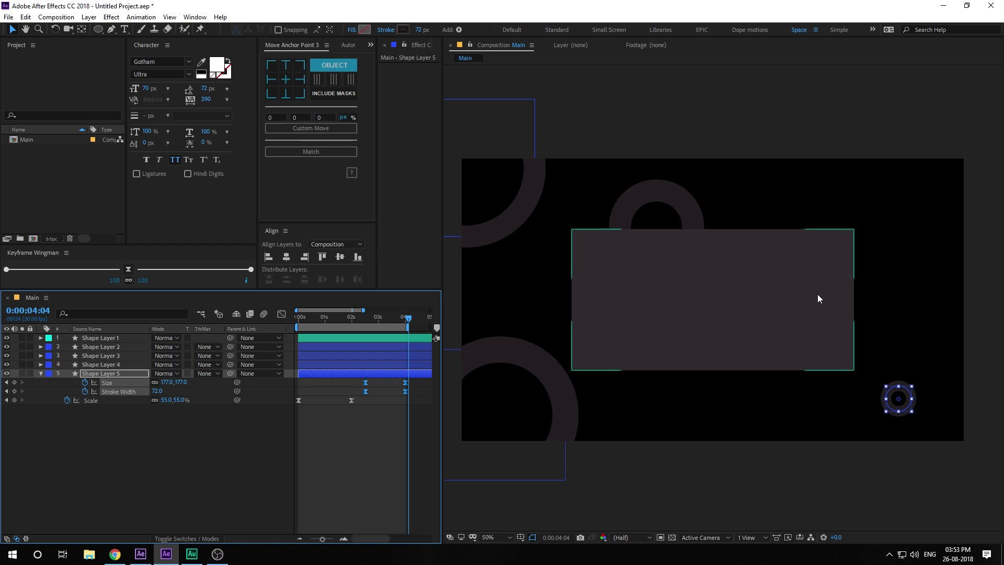
# Step: Collapse Shape Layer 5, duplicate it, and place the copy at the bottom of the layer stack
pyautogui.click(40, 374)
pyautogui.click(194, 414)
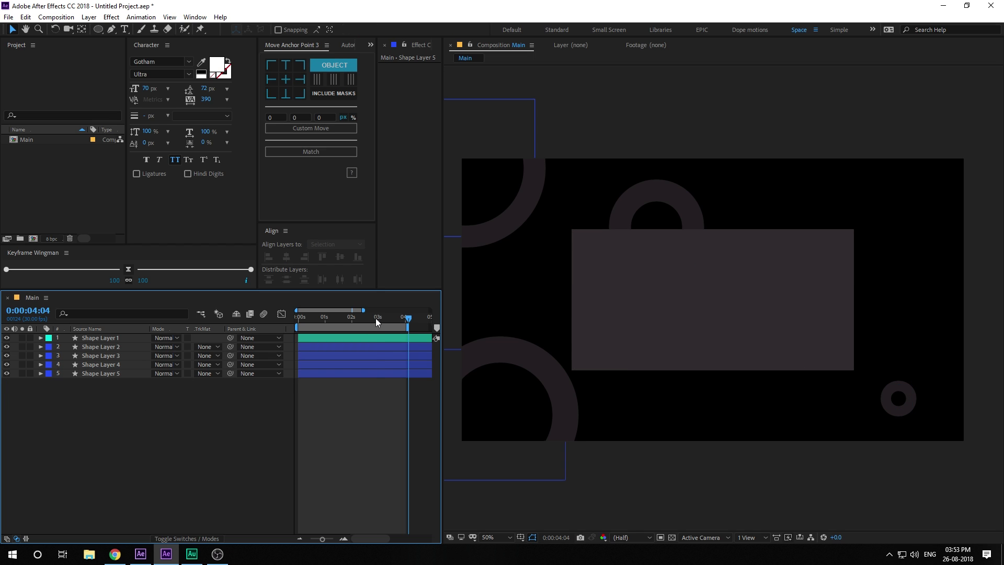
pyautogui.press('Home')
pyautogui.moveTo(305, 318); pyautogui.dragTo(402, 318)
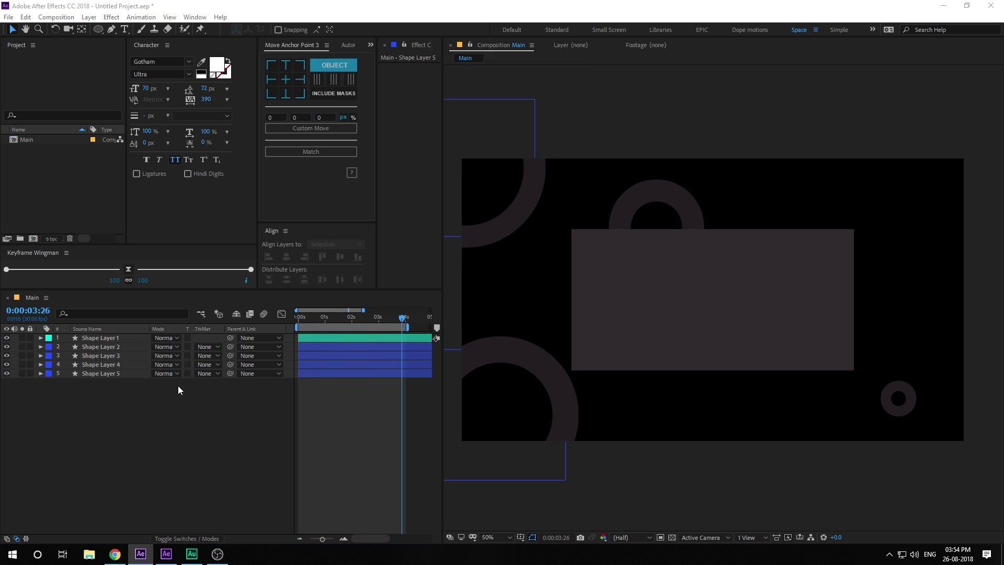
pyautogui.click(106, 373)
pyautogui.hotkey('ctrl', 'd')
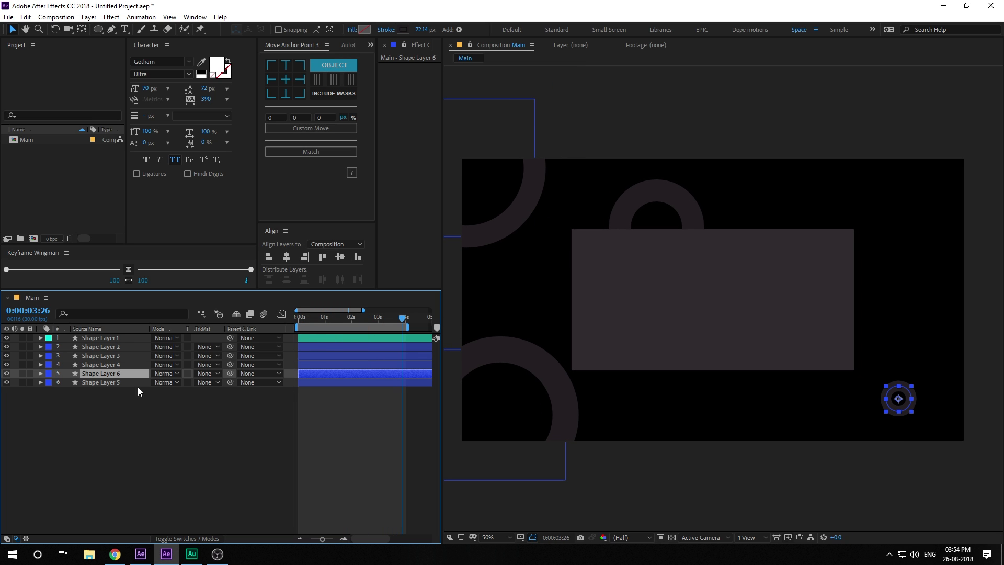
pyautogui.moveTo(93, 373); pyautogui.dragTo(95, 401)
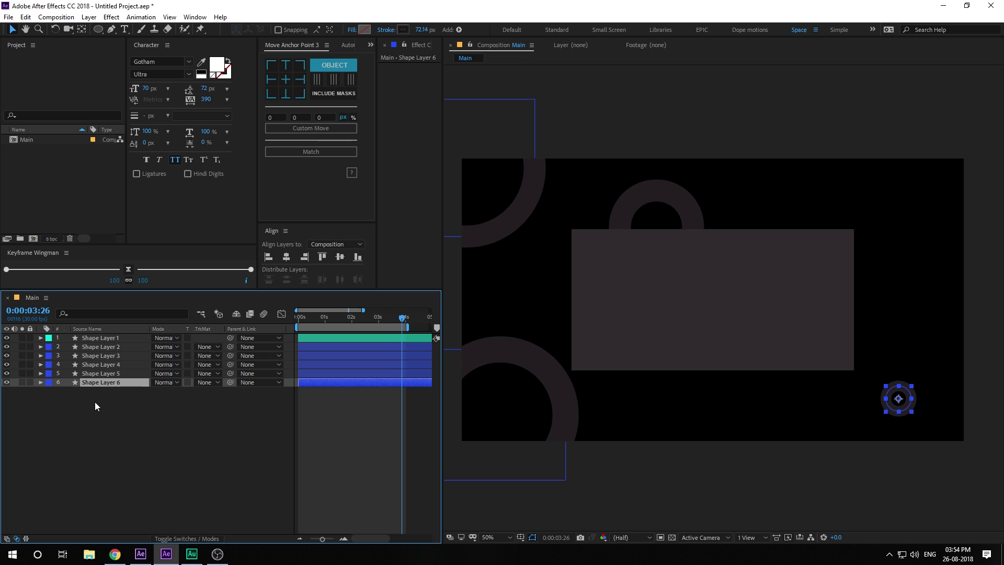
# Step: Give the duplicated ring layer a red label and move its ring to the rectangle's lower edge, near the right corner
pyautogui.click(47, 383)
pyautogui.click(89, 208)
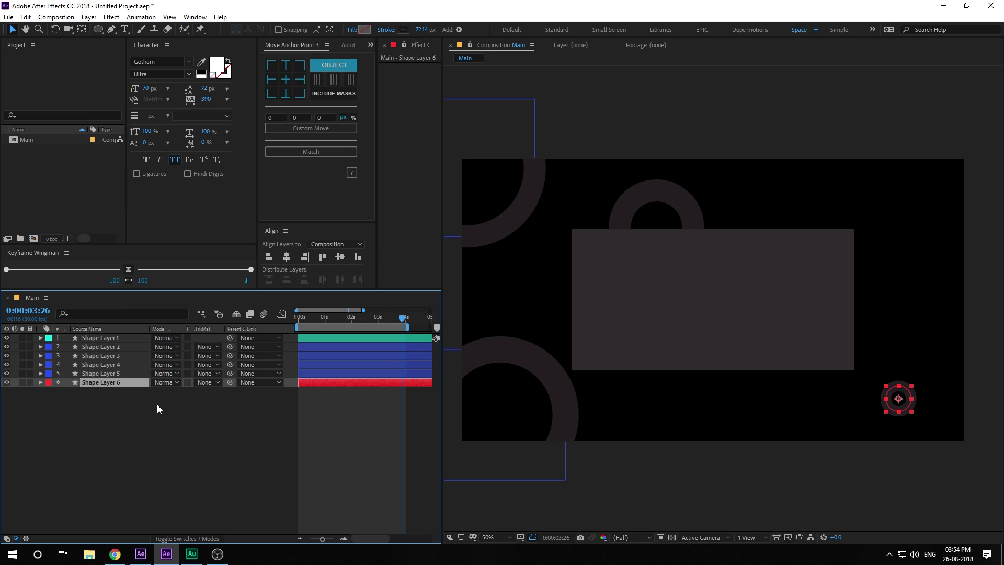
pyautogui.moveTo(898, 401); pyautogui.dragTo(796, 382)
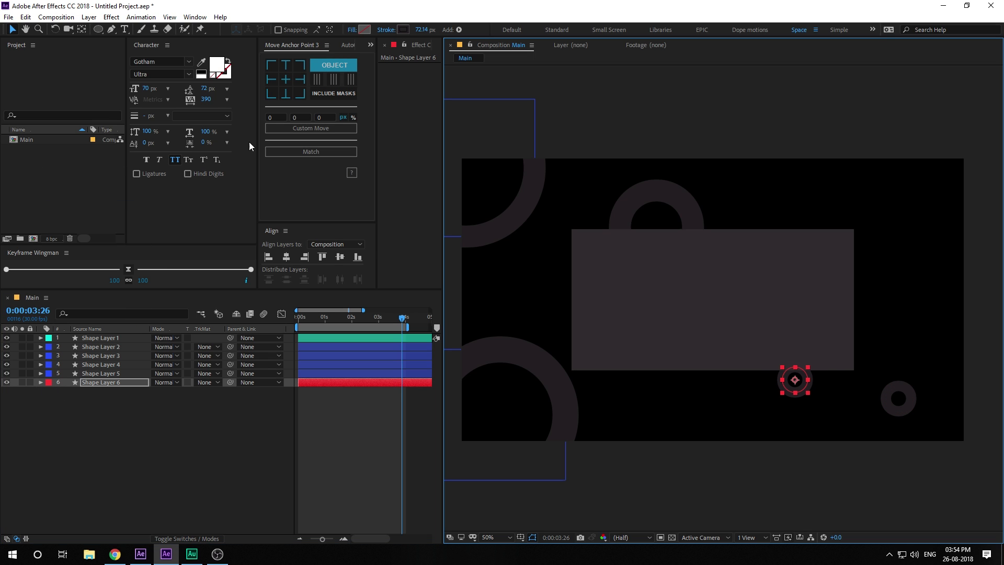
# Step: Change Shape Layer 6's stroke color to pink FF1D67
pyautogui.click(404, 29)
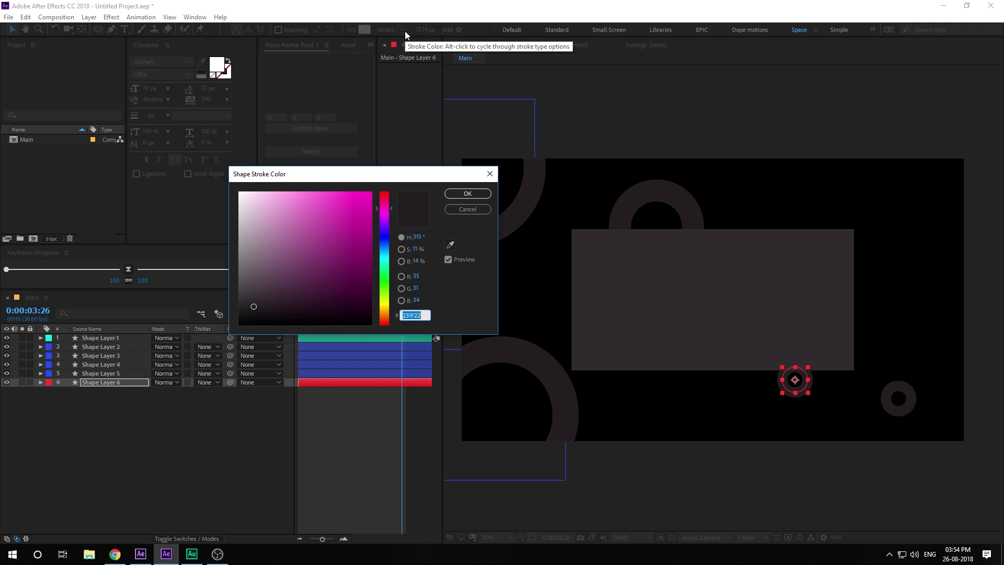
pyautogui.click(382, 197)
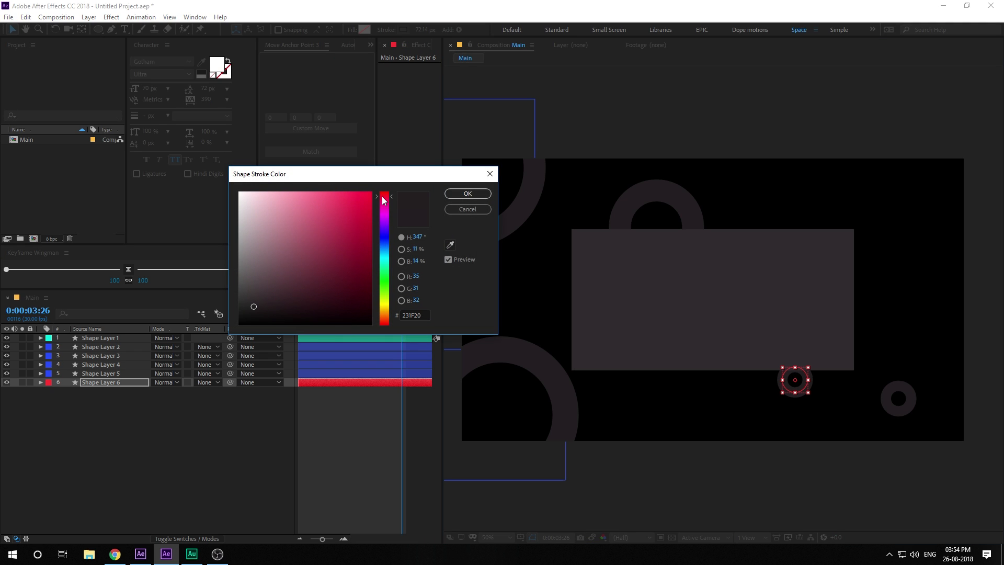
pyautogui.click(357, 192)
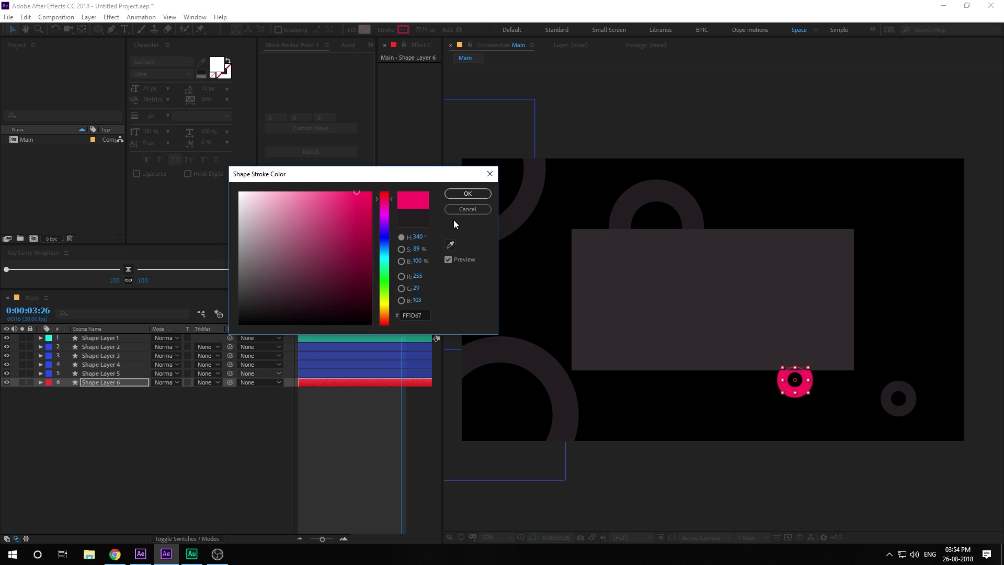
pyautogui.click(467, 193)
pyautogui.click(98, 409)
# Step: Reveal Shape Layer 6's modified properties and remove its size, stroke width and scale keyframes
pyautogui.click(103, 384)
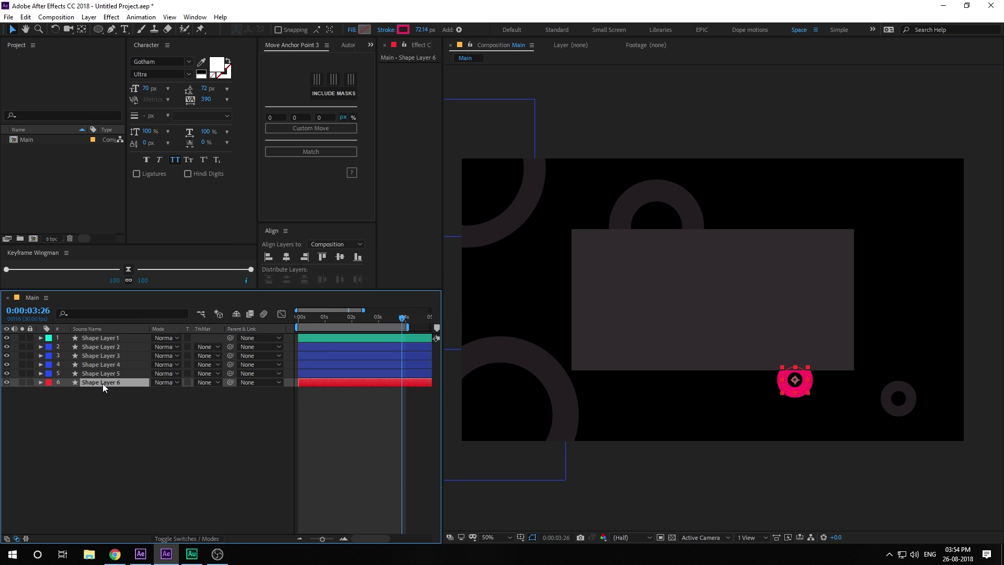
pyautogui.press('u')
pyautogui.press('u')
pyautogui.click(86, 418)
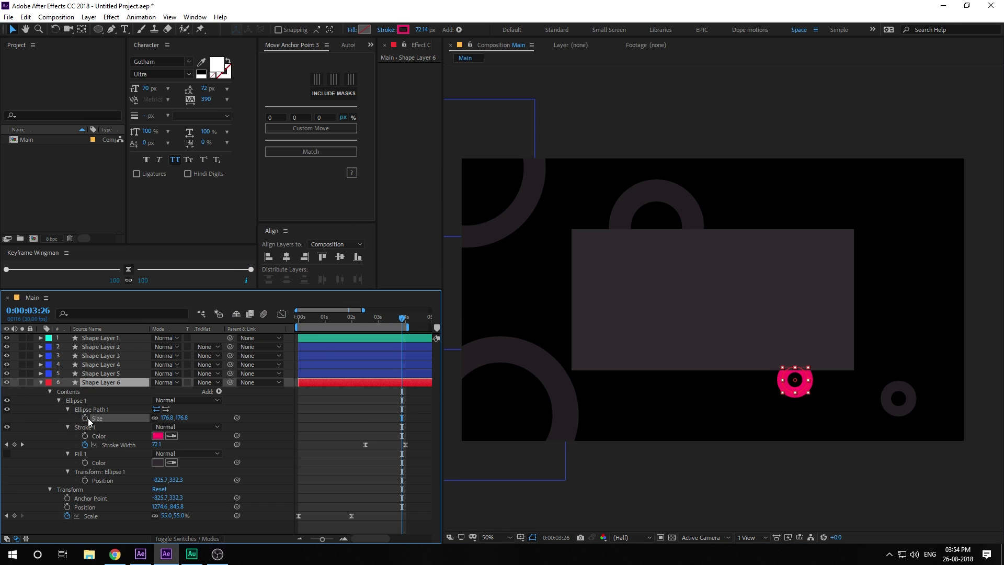
pyautogui.click(85, 445)
pyautogui.click(67, 516)
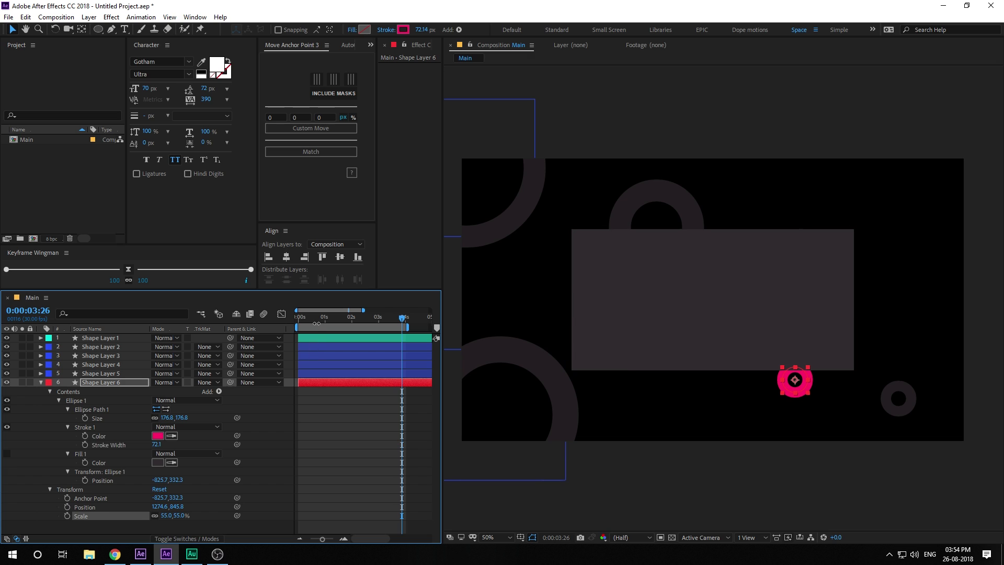
# Step: At 0:00:00:00, set Shape Layer 6's ellipse size to 300 and its stroke width to 500
pyautogui.moveTo(402, 317); pyautogui.dragTo(279, 321)
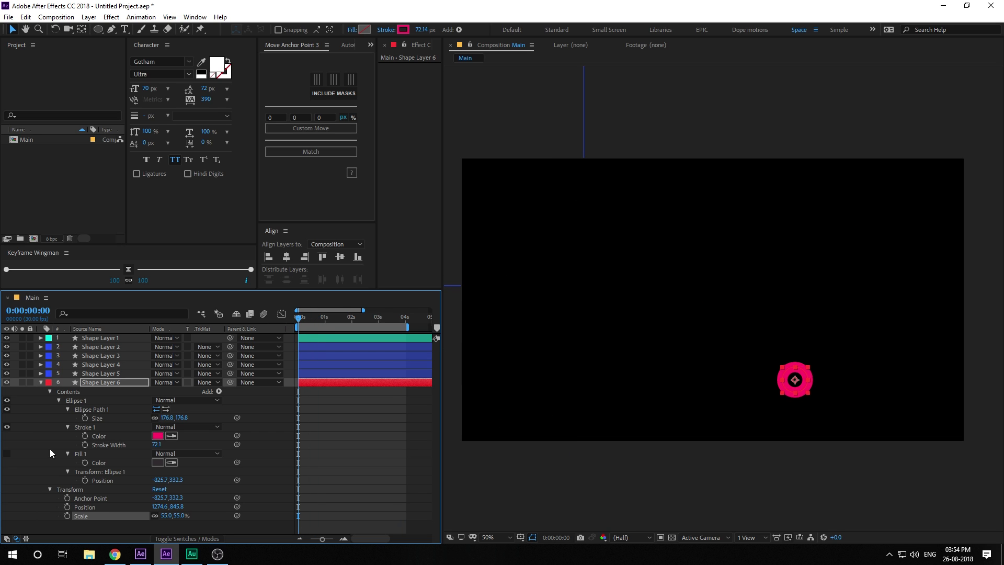
pyautogui.click(180, 418)
pyautogui.write('300')
pyautogui.click(222, 408)
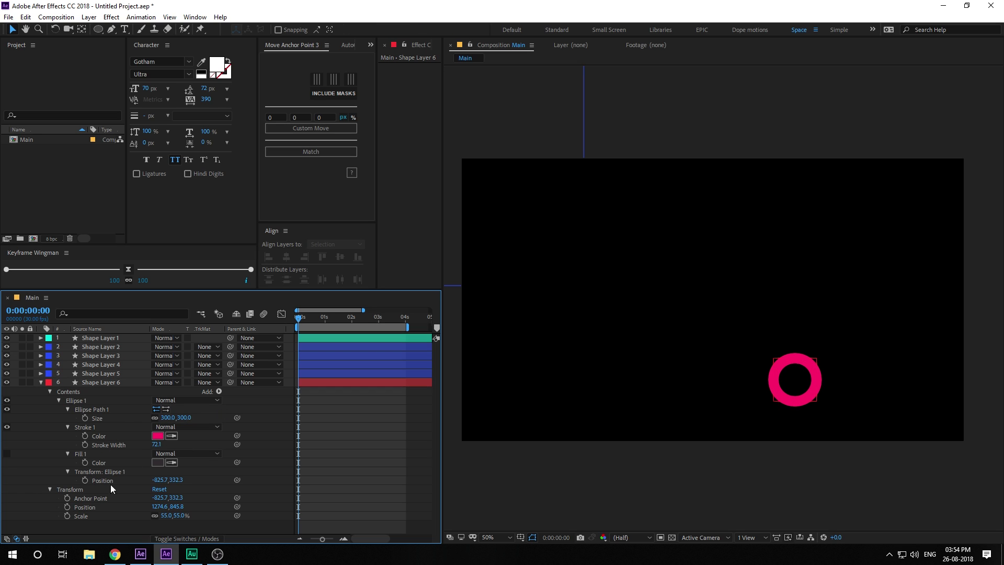
pyautogui.click(158, 445)
pyautogui.write('500')
pyautogui.click(272, 436)
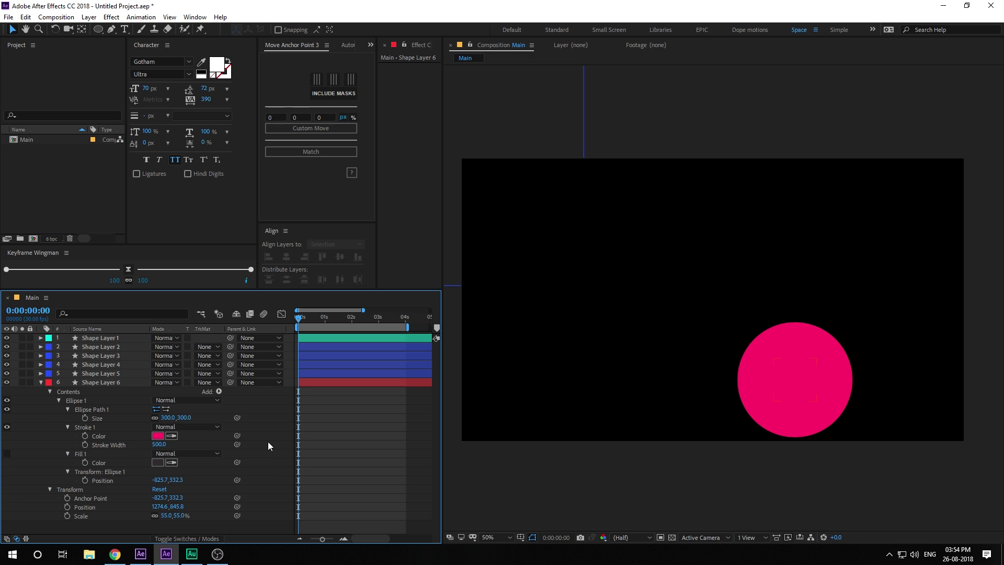
# Step: Set Shape Layer 6's scale to 0% and keyframe its scale and stroke width at 0:00:00:00
pyautogui.moveTo(176, 516); pyautogui.dragTo(118, 516)
pyautogui.click(174, 516)
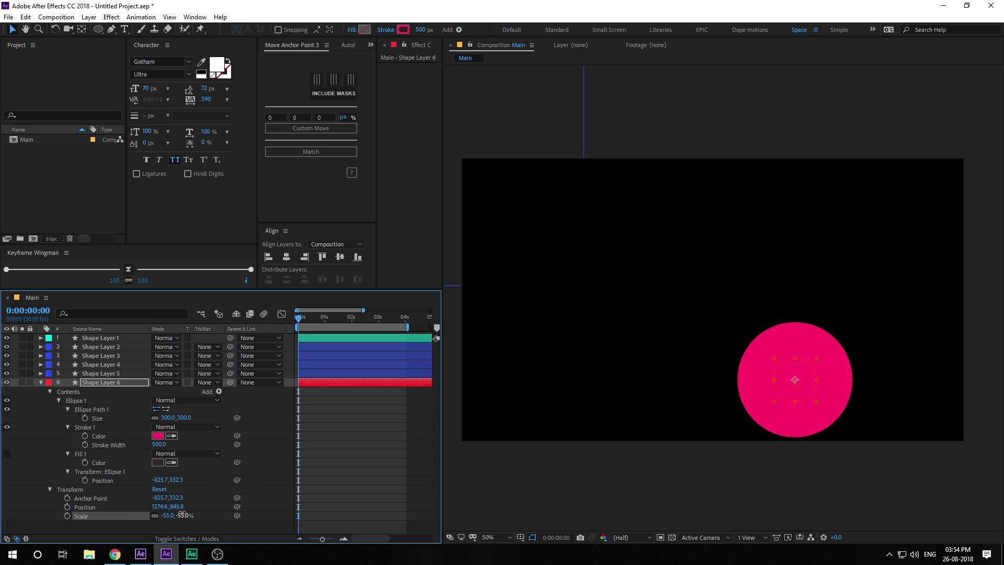
pyautogui.write('0')
pyautogui.click(162, 529)
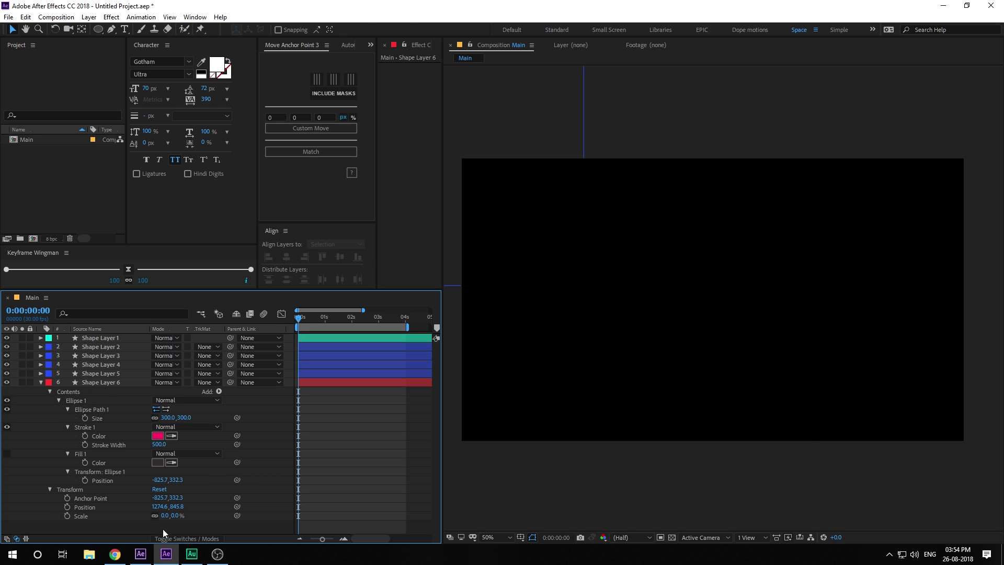
pyautogui.click(67, 517)
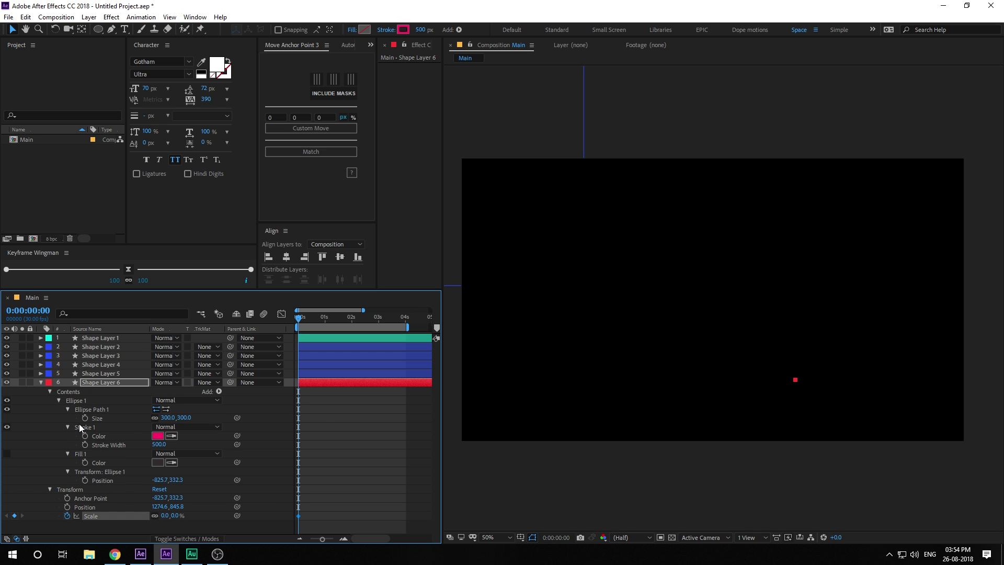
pyautogui.click(85, 445)
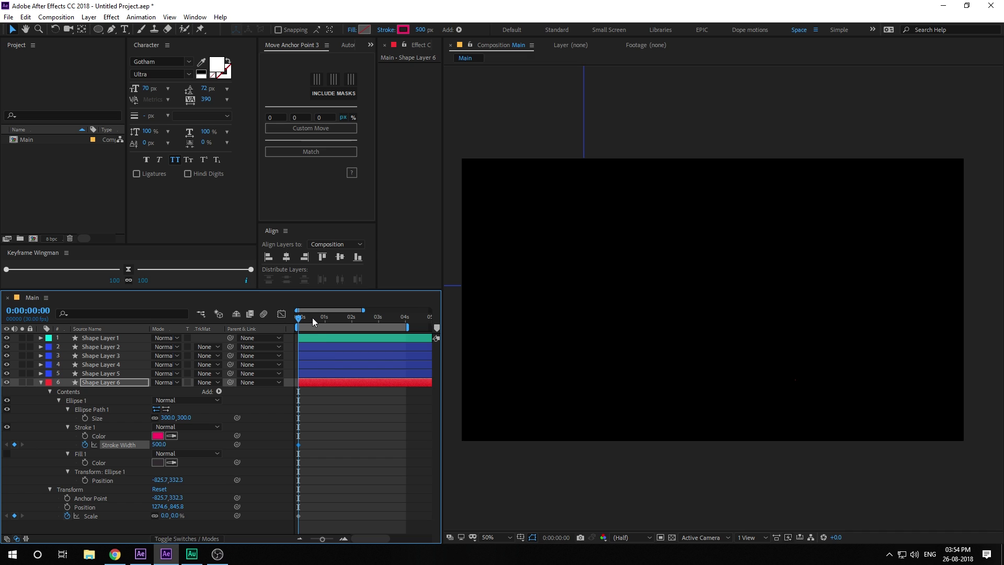
# Step: At 0:00:02:00, set Shape Layer 6's stroke width to 150 and its scale to 40%
pyautogui.moveTo(312, 318); pyautogui.dragTo(351, 323)
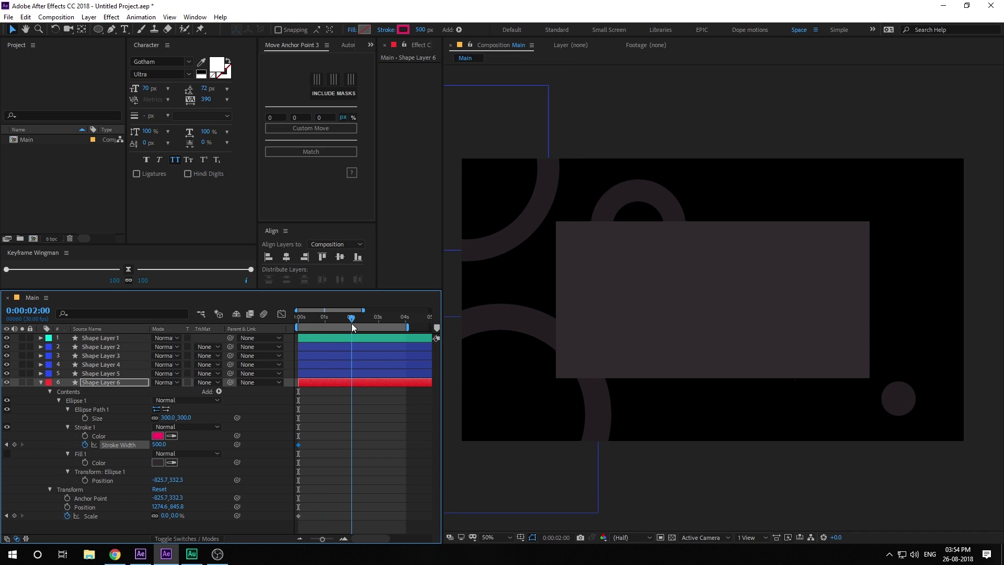
pyautogui.click(320, 460)
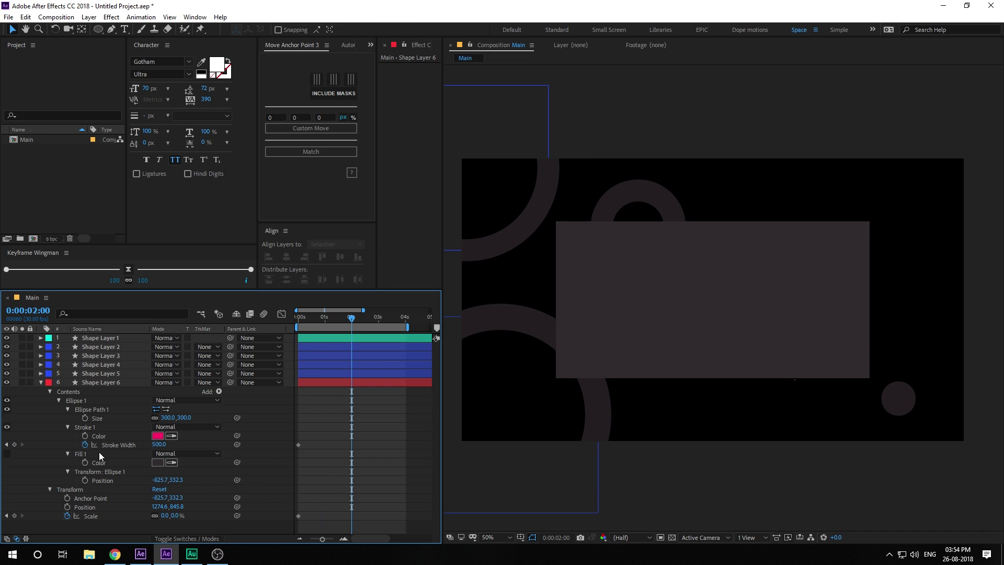
pyautogui.click(159, 444)
pyautogui.write('150')
pyautogui.press('Return')
pyautogui.click(176, 516)
pyautogui.press('Return')
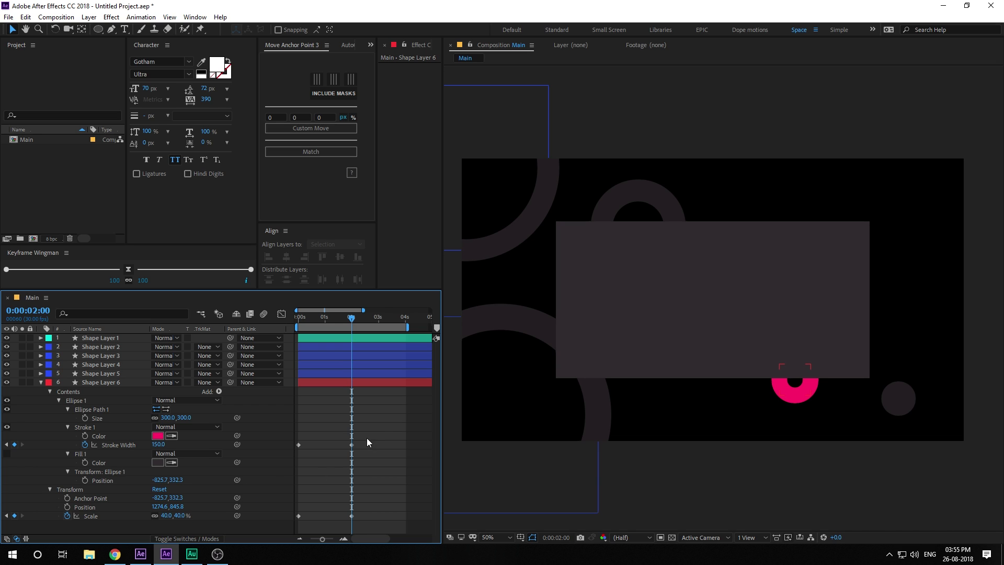
# Step: Ease Shape Layer 6's stroke width and scale keyframes with Keyframe Wingman and preview the animation from the start
pyautogui.moveTo(382, 431)
pyautogui.mouseDown()
pyautogui.moveTo(272, 501)
pyautogui.moveTo(282, 525)
pyautogui.mouseUp()
pyautogui.click(129, 277)
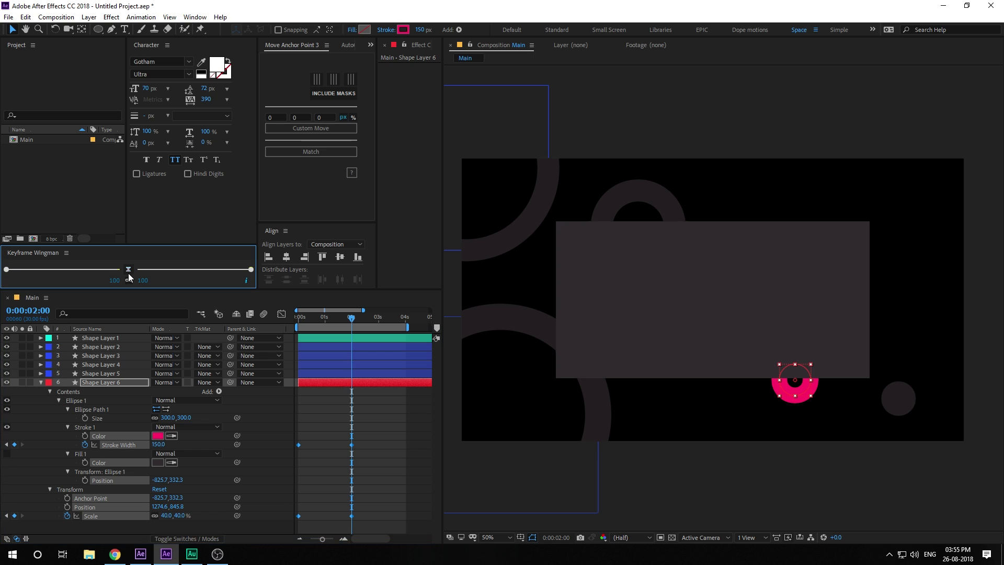
pyautogui.click(344, 419)
pyautogui.moveTo(301, 318); pyautogui.dragTo(284, 324)
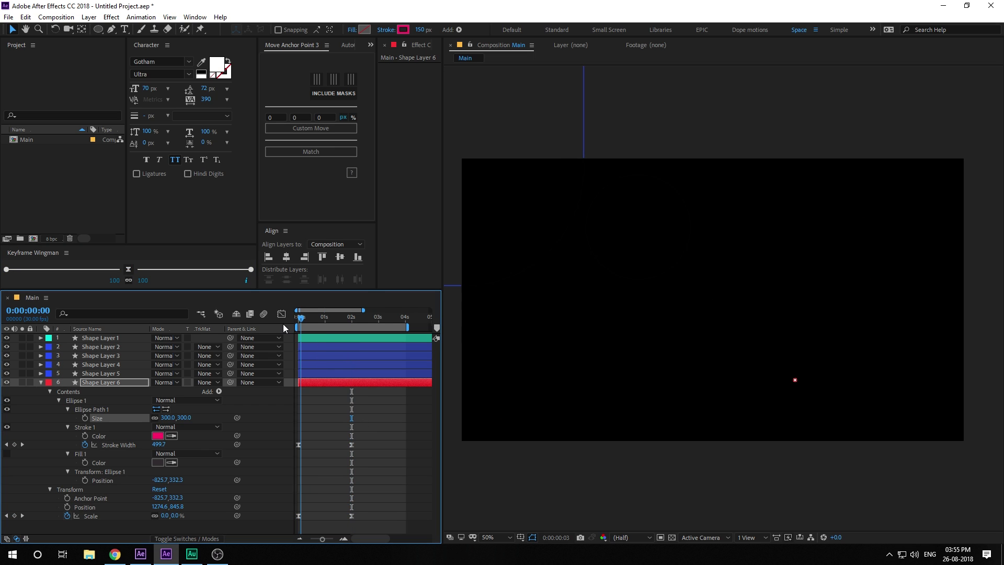
pyautogui.press('space')
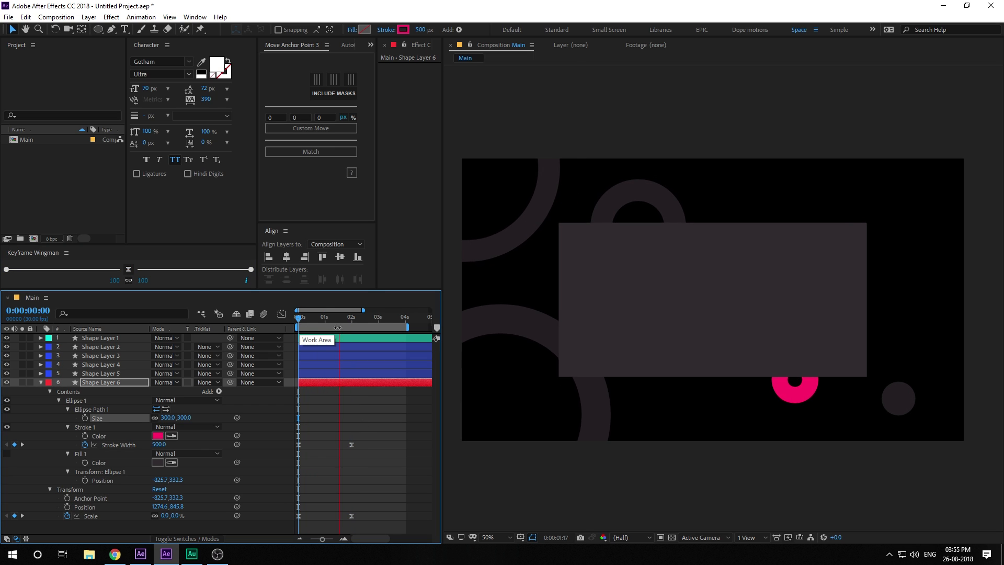
# Step: Keyframe Shape Layer 6's ellipse size at 0:00:02:15, then set it to 200 at 0:00:04:00
pyautogui.moveTo(344, 318); pyautogui.dragTo(364, 323)
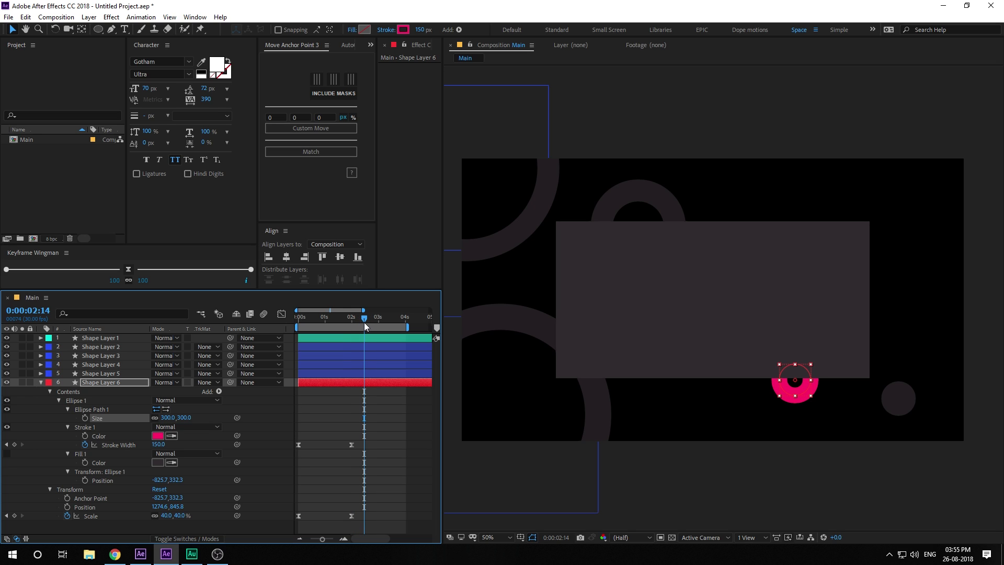
pyautogui.press('pagedown')
pyautogui.click(329, 417)
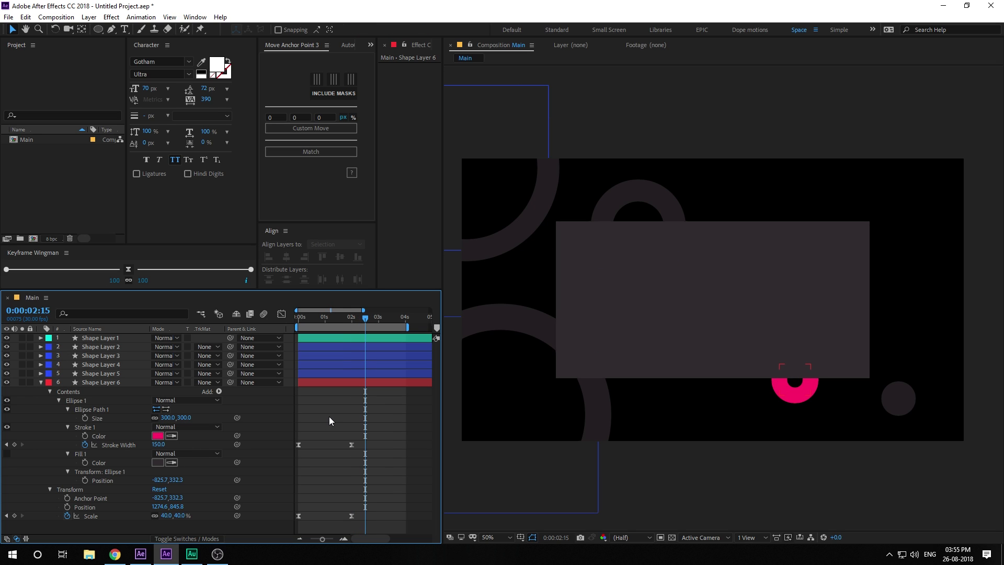
pyautogui.click(84, 417)
pyautogui.click(405, 317)
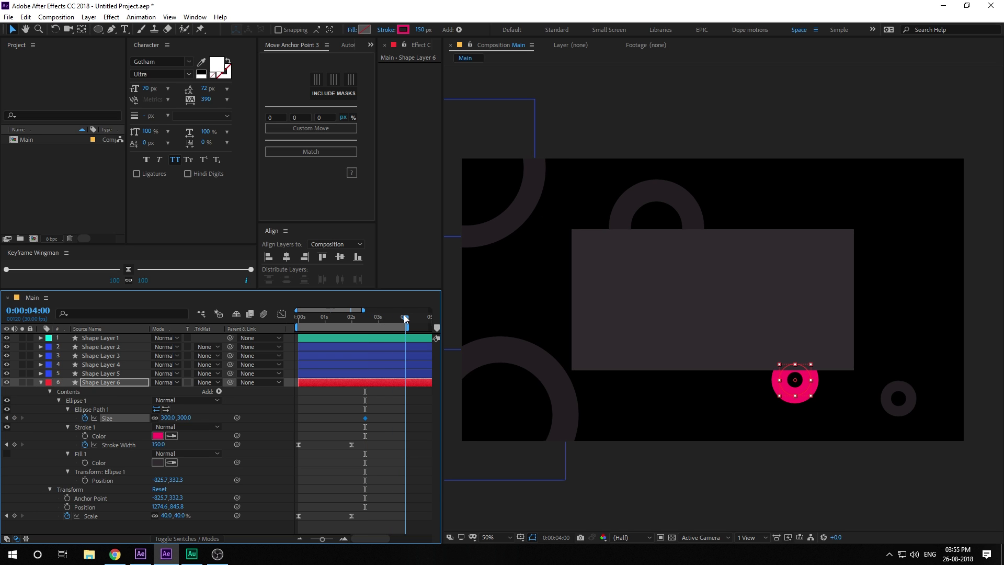
pyautogui.click(185, 418)
pyautogui.write('200')
# Step: Ease Shape Layer 6's ellipse size keyframes with Keyframe Wingman and preview from about 0:00:02:12
pyautogui.moveTo(358, 400); pyautogui.dragTo(416, 428)
pyautogui.click(128, 269)
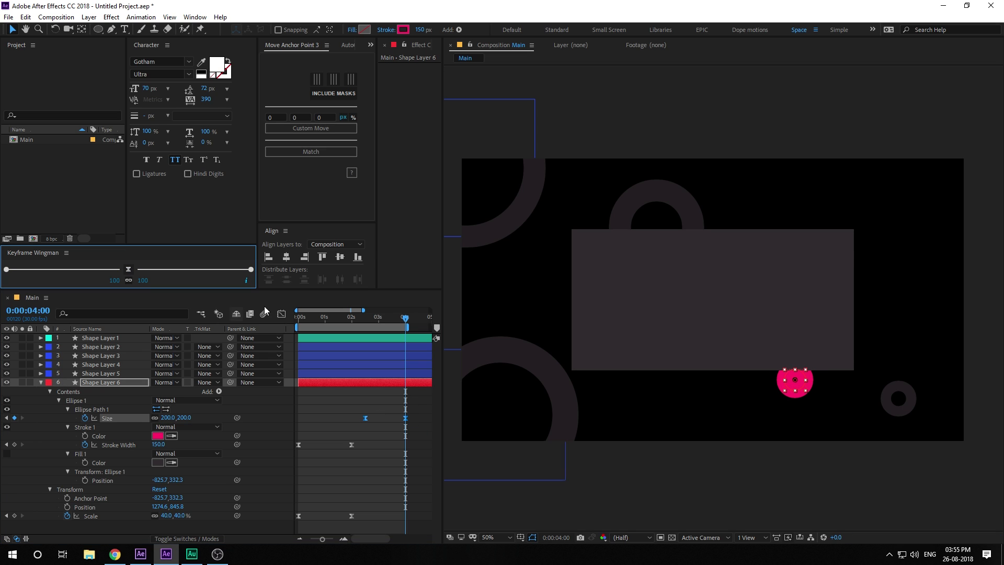
pyautogui.click(362, 317)
pyautogui.press('space')
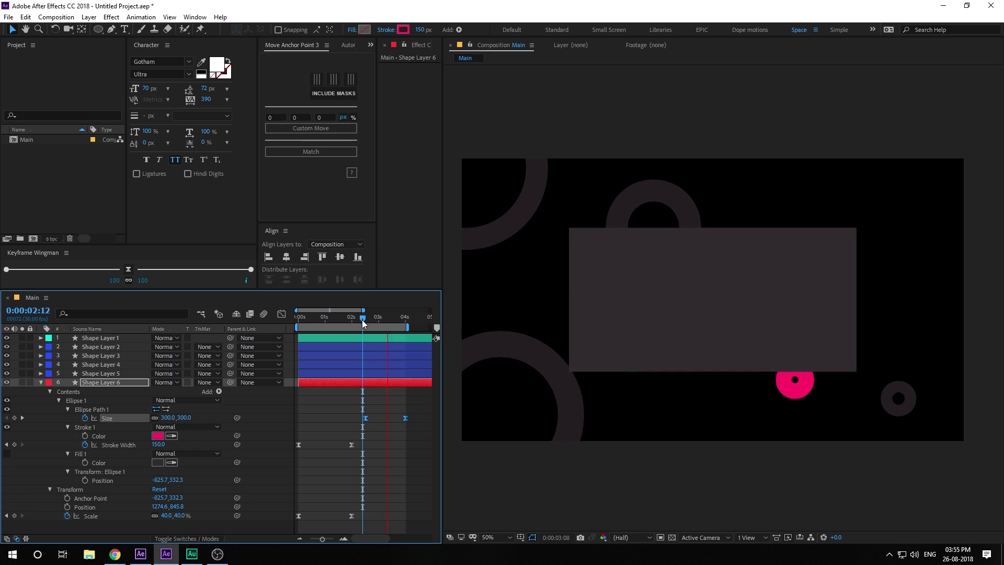
# Step: Duplicate Shape Layer 6 and give the copy, Shape Layer 7, a yellow label color
pyautogui.click(392, 319)
pyautogui.press('u')
pyautogui.click(86, 383)
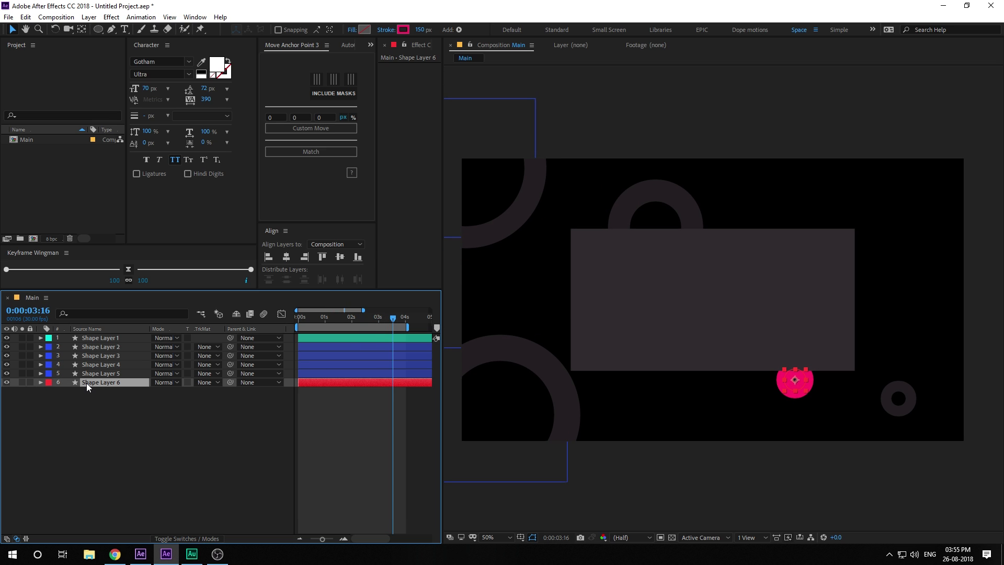
pyautogui.hotkey('ctrl', 'd')
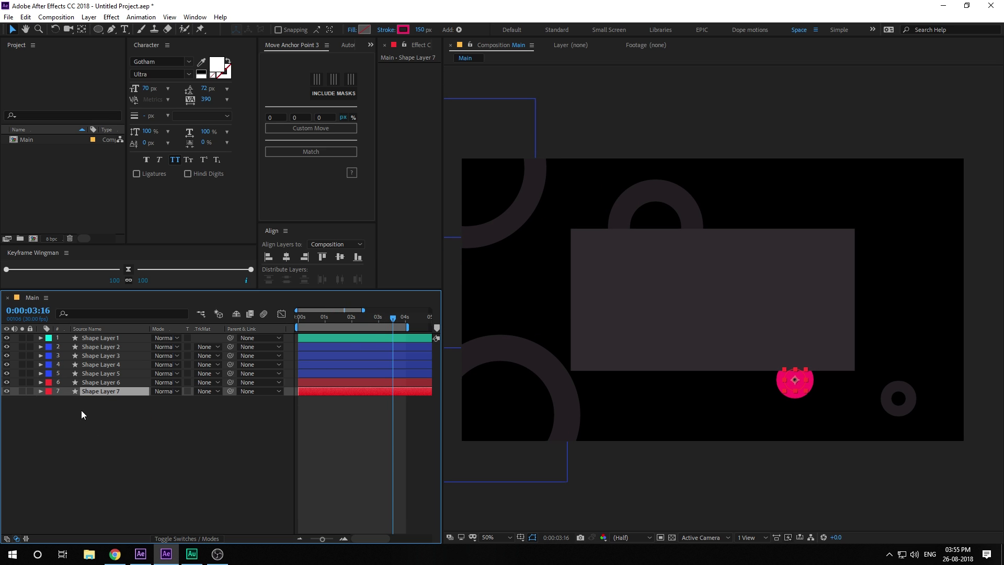
pyautogui.click(48, 392)
pyautogui.click(100, 226)
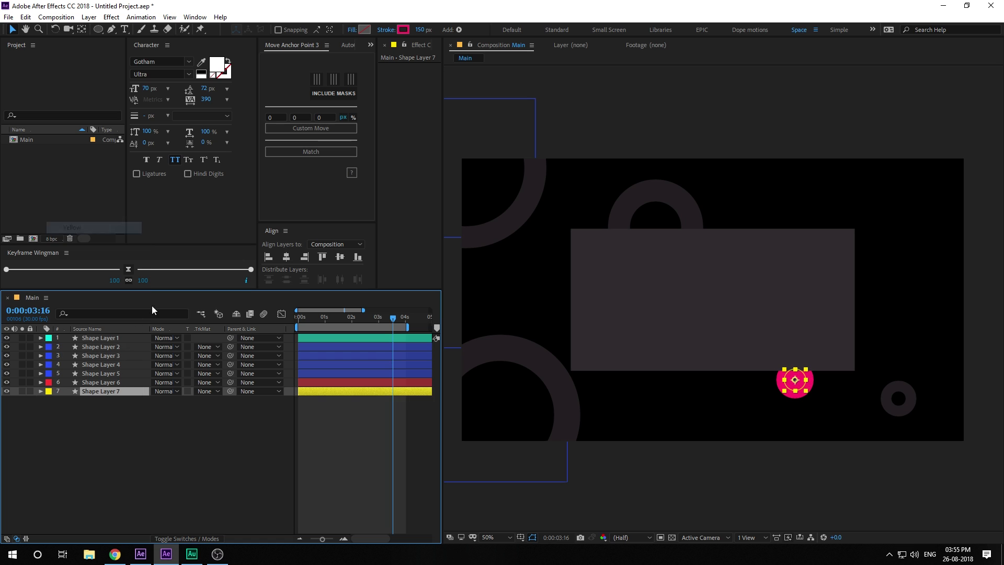
# Step: Recolor Shape Layer 7's stroke to yellow FFC21D and move its ellipse into the composition's upper-right area
pyautogui.click(403, 30)
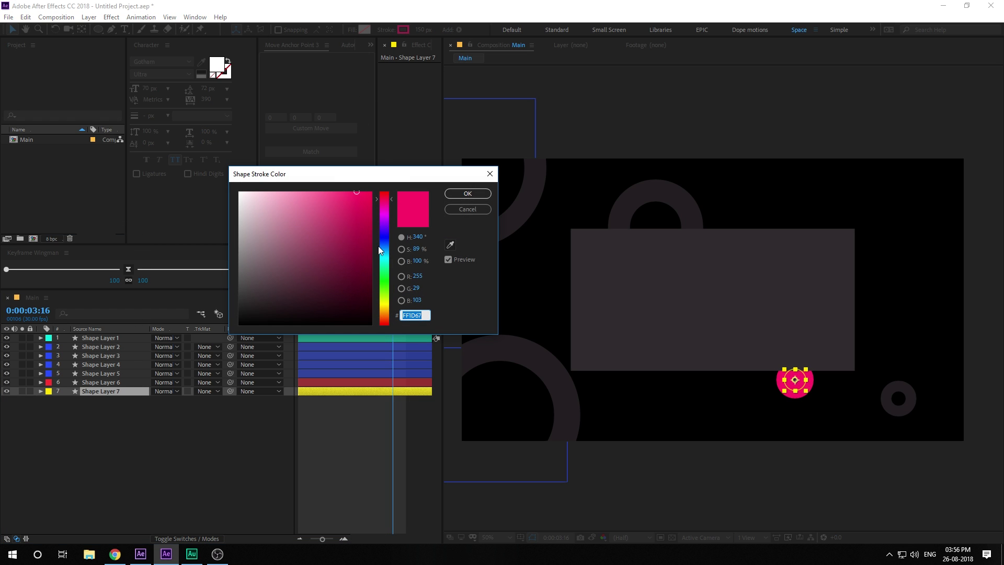
pyautogui.moveTo(378, 246); pyautogui.dragTo(385, 309)
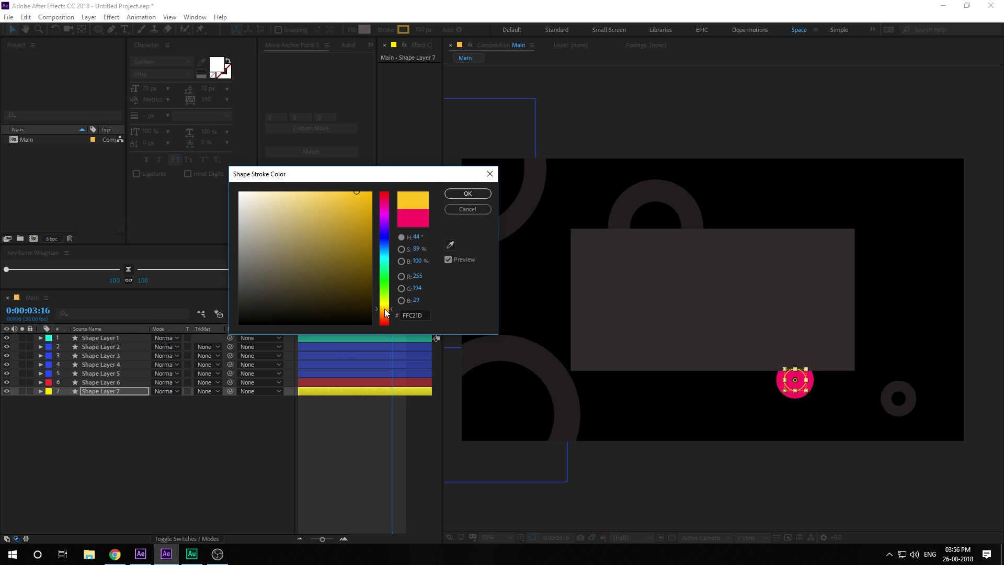
pyautogui.click(467, 193)
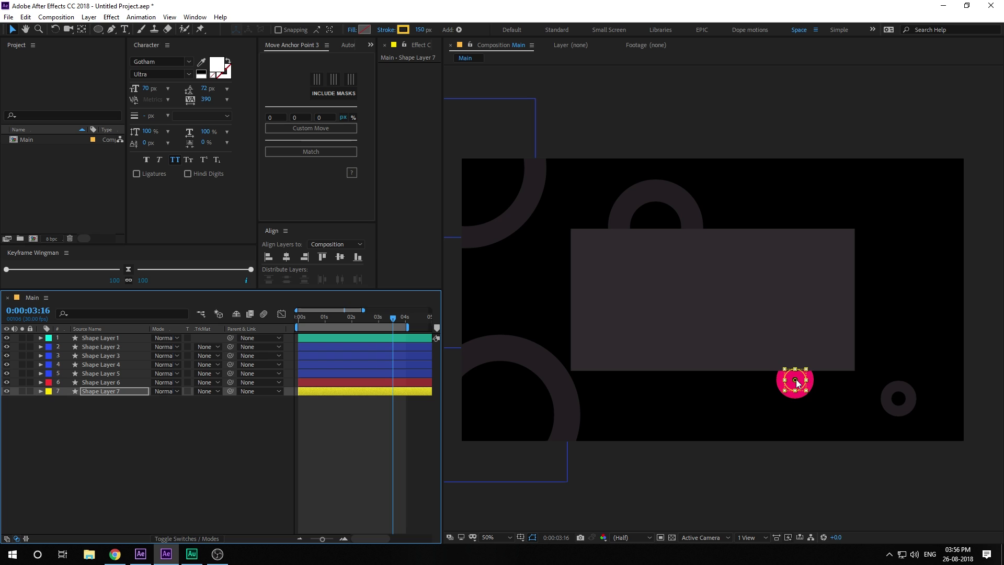
pyautogui.moveTo(797, 379); pyautogui.dragTo(895, 198)
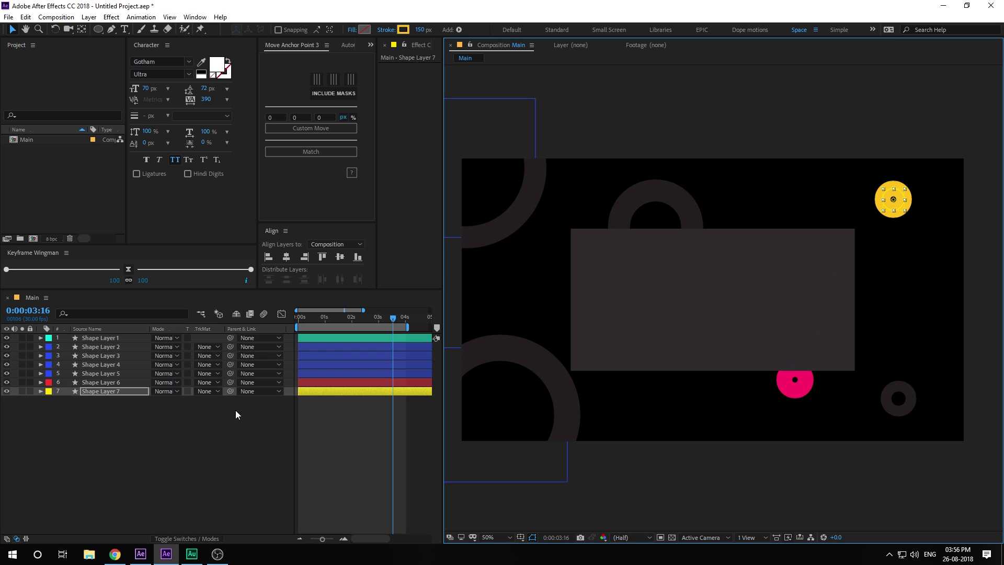
# Step: Remove all size, stroke width and scale keyframes from Shape Layer 7
pyautogui.click(127, 391)
pyautogui.press('u')
pyautogui.press('u')
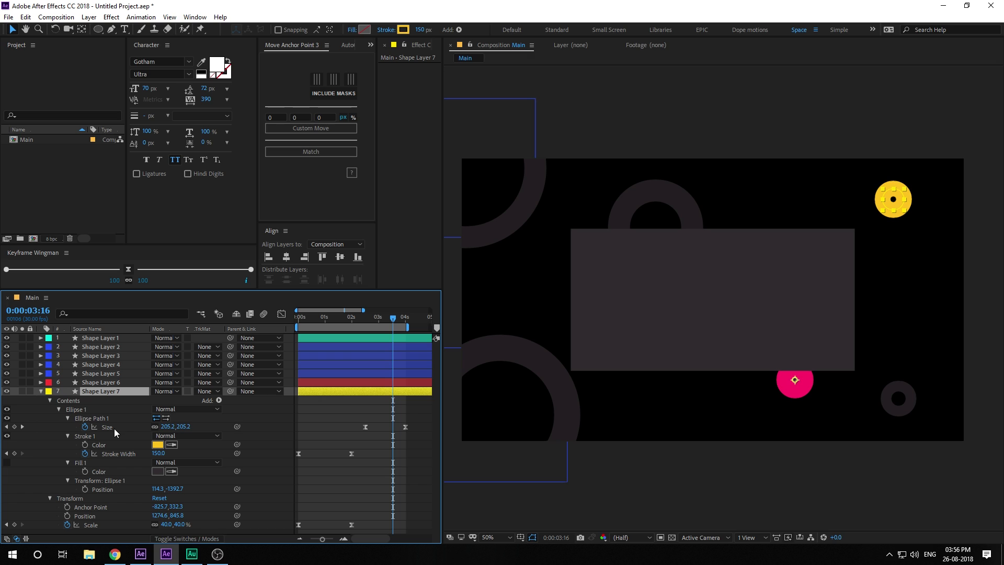
pyautogui.click(84, 428)
pyautogui.click(85, 454)
pyautogui.click(67, 525)
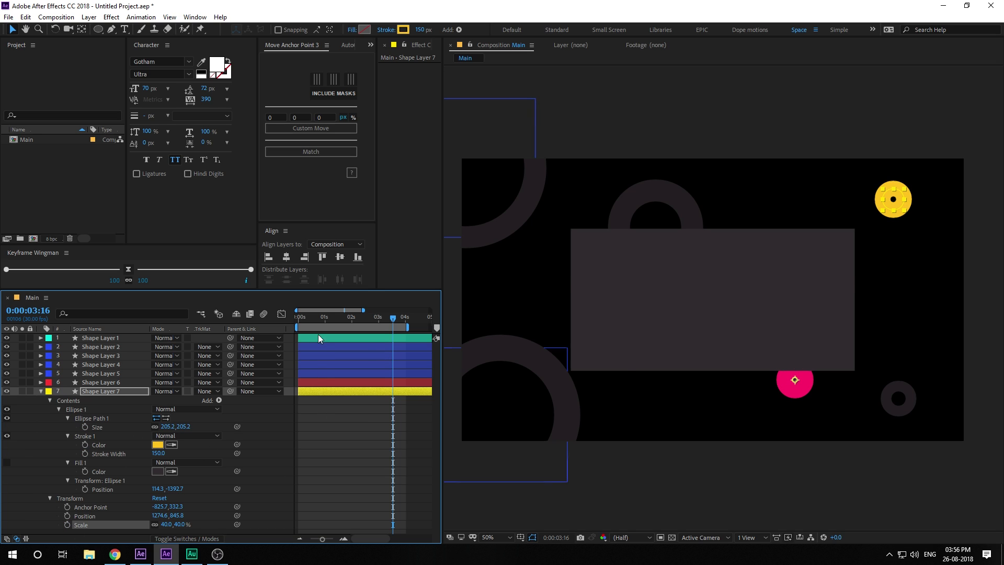
# Step: Return to 0:00:00:00 and center Shape Layer 7's anchor point on its ellipse with Move Anchor Point
pyautogui.press('Home')
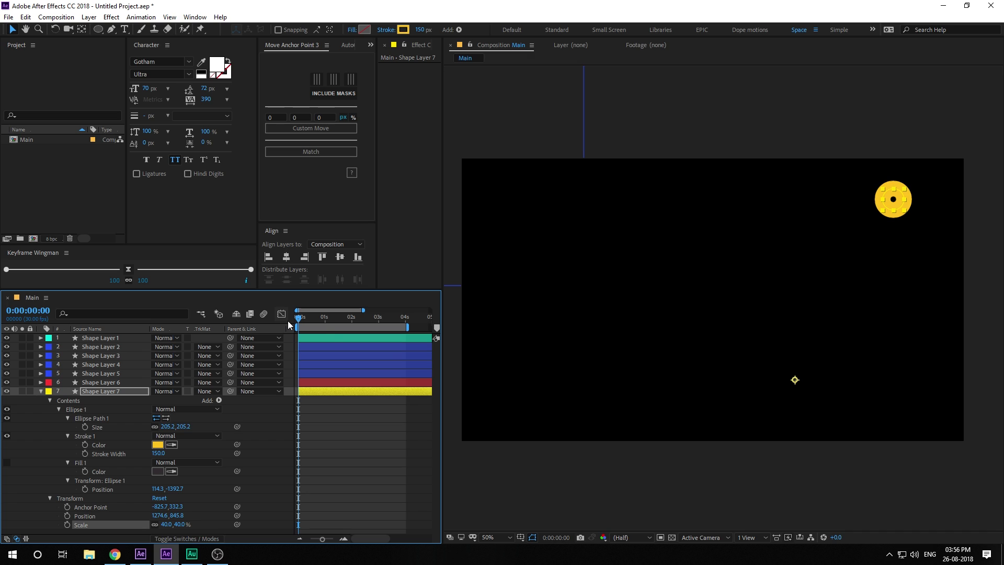
pyautogui.click(97, 391)
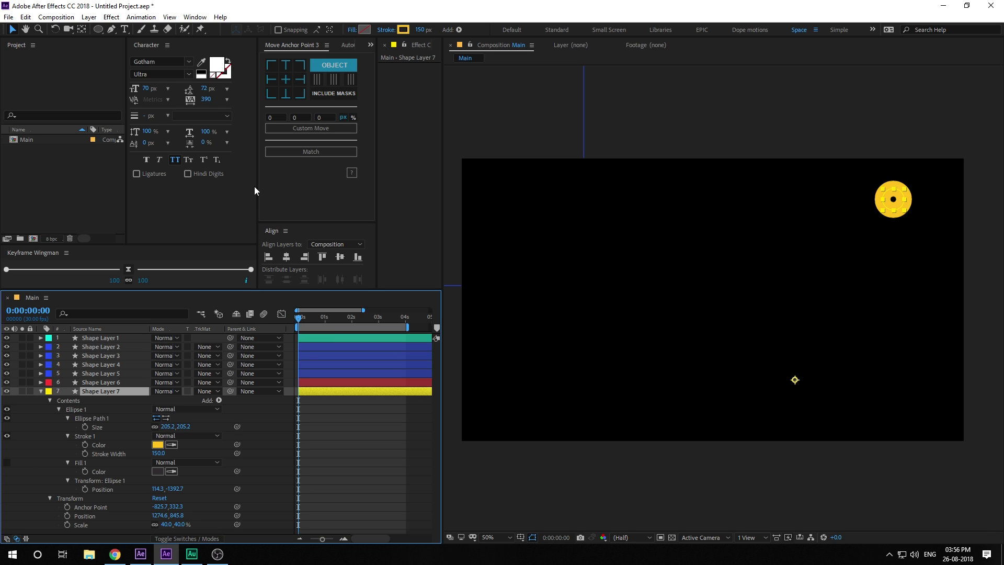
pyautogui.click(285, 83)
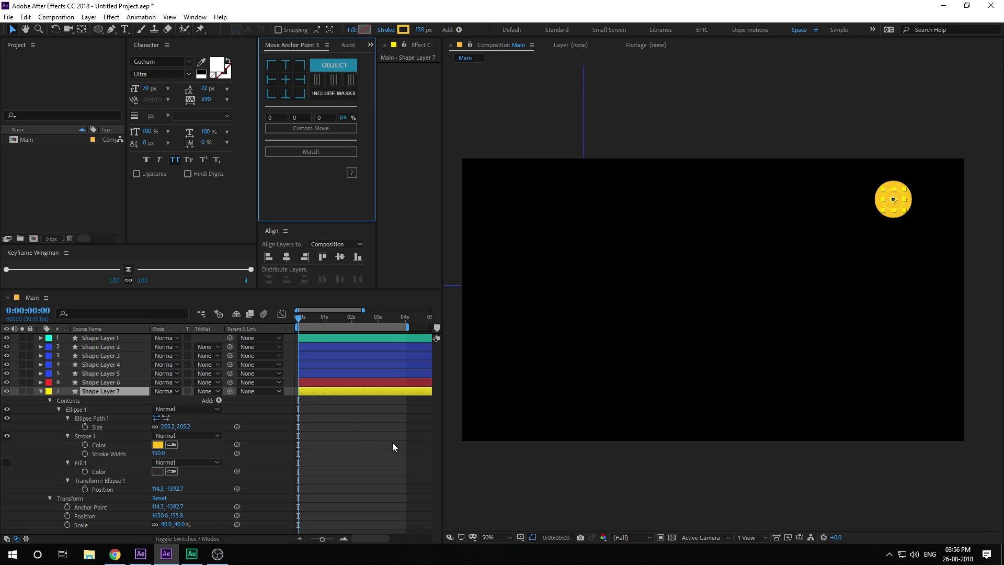
pyautogui.click(373, 447)
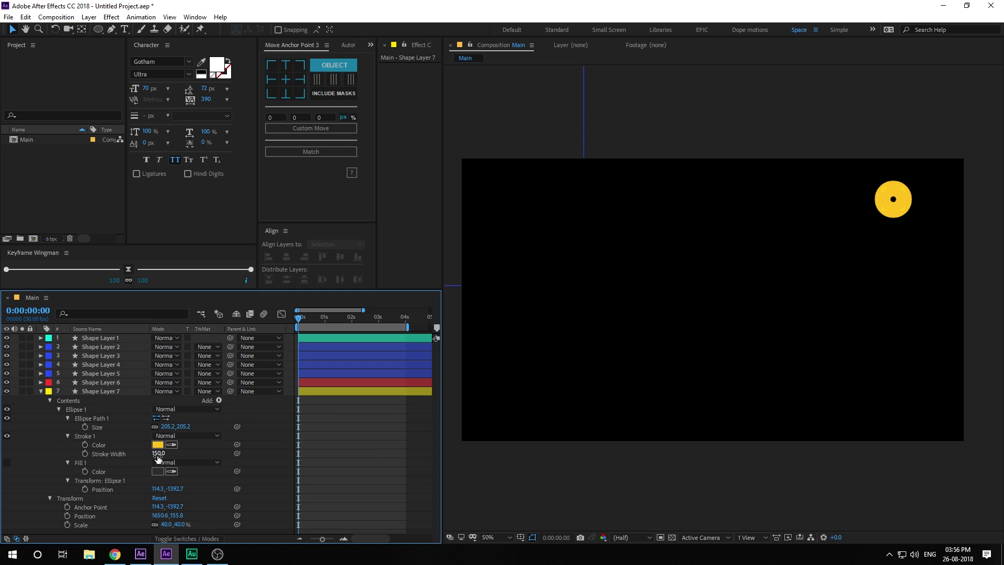
# Step: At 0:00:00:00, set Shape Layer 7's stroke width to 0, scale to 60% and ellipse size to 850, keyframing stroke width and scale
pyautogui.click(158, 453)
pyautogui.write('0')
pyautogui.press('Return')
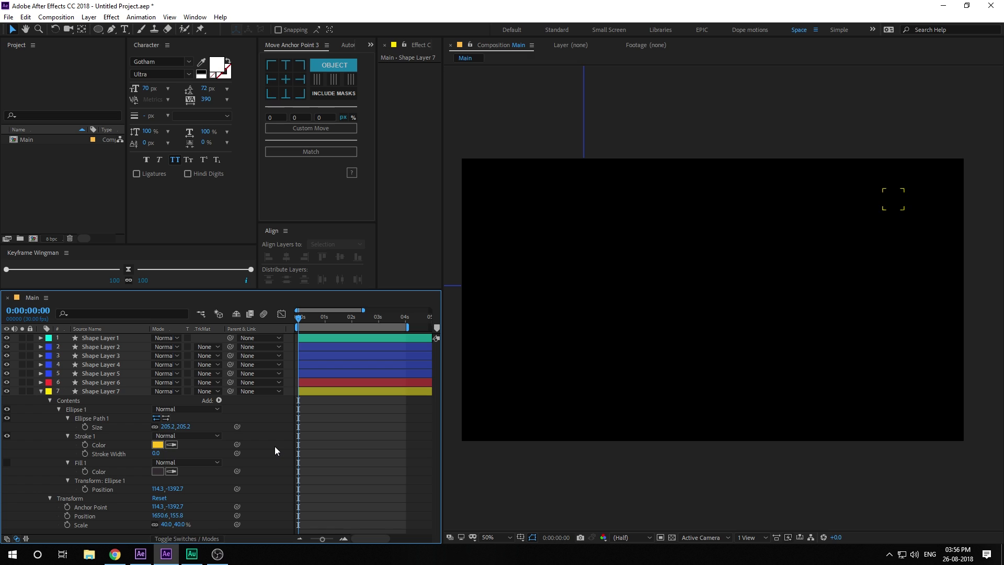
pyautogui.click(179, 524)
pyautogui.write('60')
pyautogui.press('Return')
pyautogui.click(183, 426)
pyautogui.write('850')
pyautogui.press('Return')
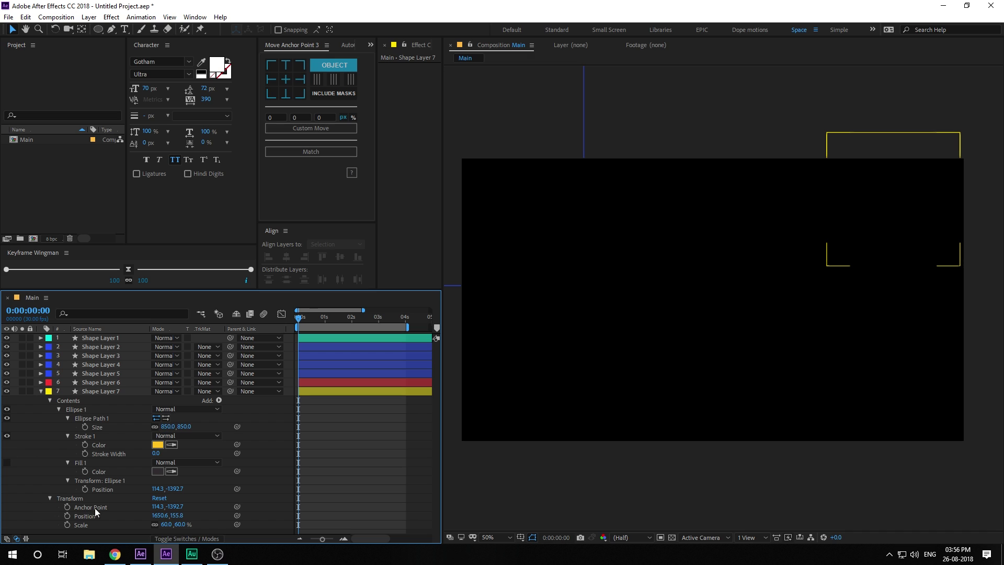
pyautogui.click(84, 454)
pyautogui.click(67, 525)
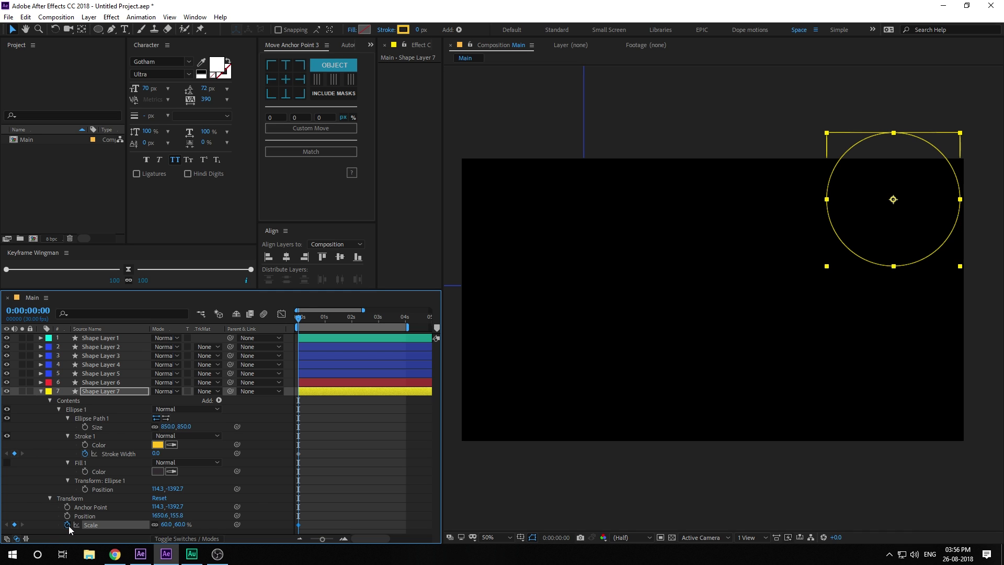
# Step: At 0:00:02:00, set Shape Layer 7's stroke width to 150 and scale to 50%, and reposition the ring to about 1539, 290
pyautogui.click(352, 320)
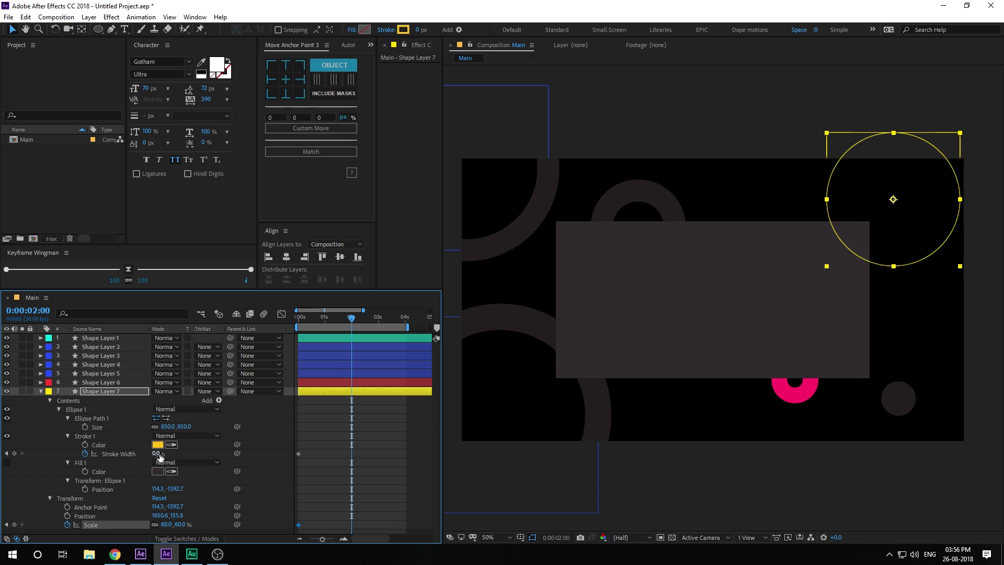
pyautogui.click(156, 454)
pyautogui.write('150')
pyautogui.click(279, 447)
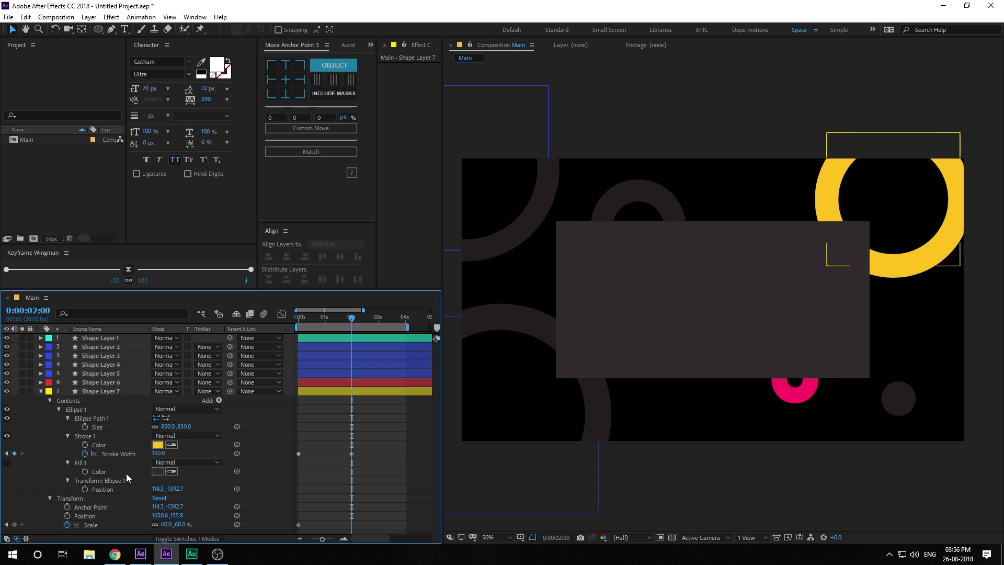
pyautogui.click(178, 525)
pyautogui.write('50')
pyautogui.press('Return')
pyautogui.moveTo(903, 218); pyautogui.dragTo(875, 252)
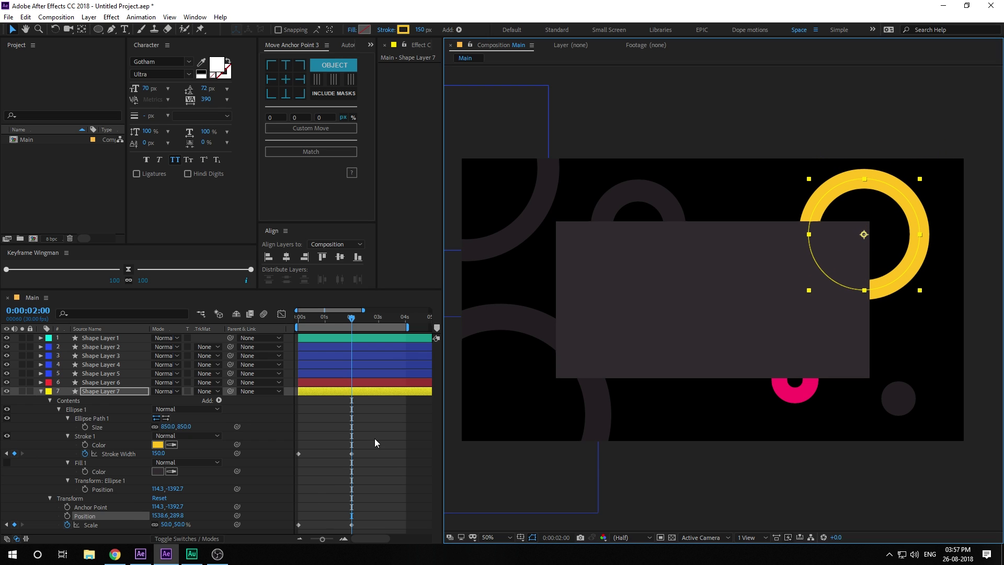
# Step: Ease Shape Layer 7's stroke width and scale keyframes with Keyframe Wingman and preview the animation from the start
pyautogui.moveTo(375, 438); pyautogui.dragTo(290, 539)
pyautogui.click(130, 272)
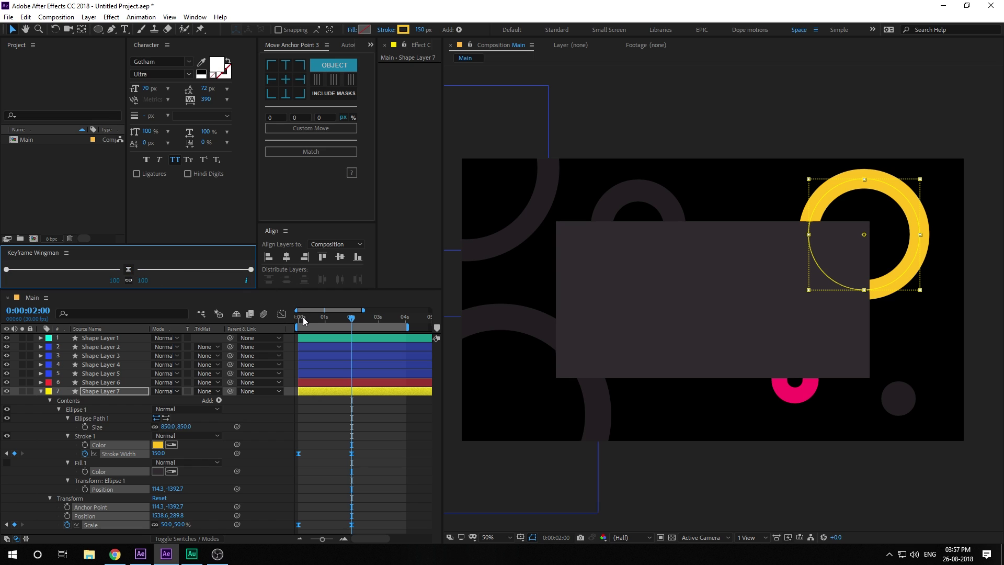
pyautogui.moveTo(303, 318); pyautogui.dragTo(283, 321)
pyautogui.press('space')
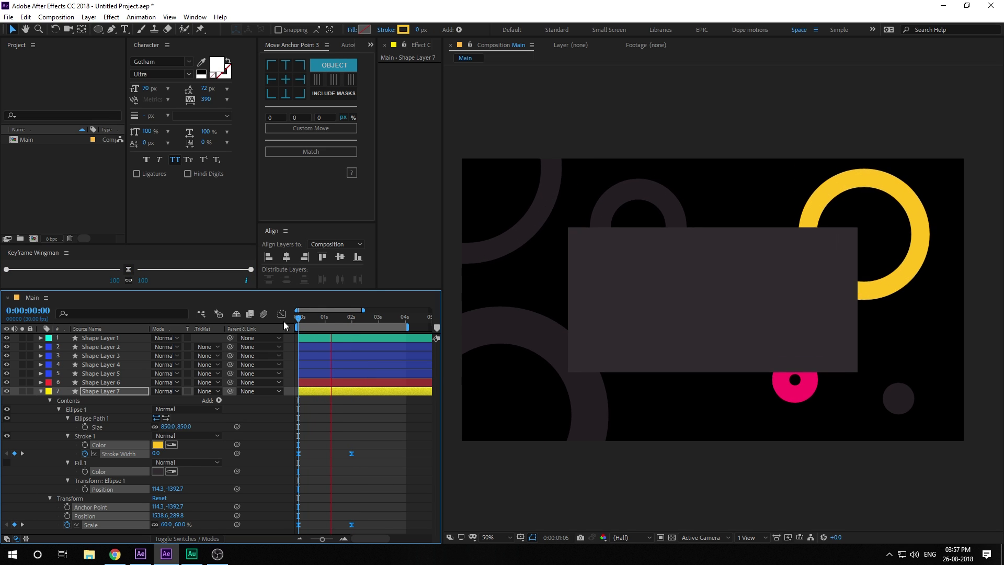
# Step: Keyframe Shape Layer 7's ellipse size at 0:00:02:15, then set it to 1000 at 0:00:04:00
pyautogui.moveTo(363, 321); pyautogui.dragTo(363, 322)
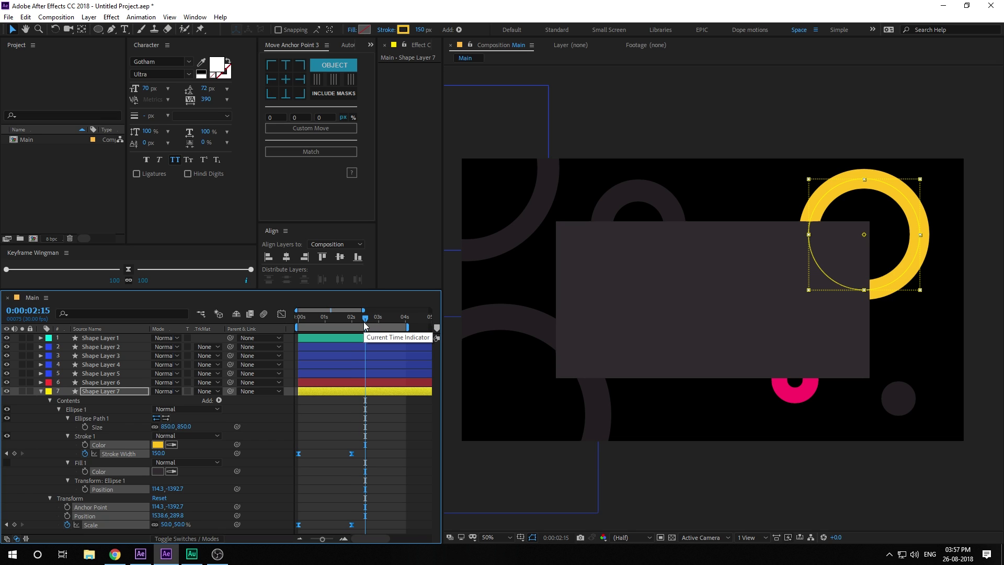
pyautogui.click(328, 426)
pyautogui.click(85, 427)
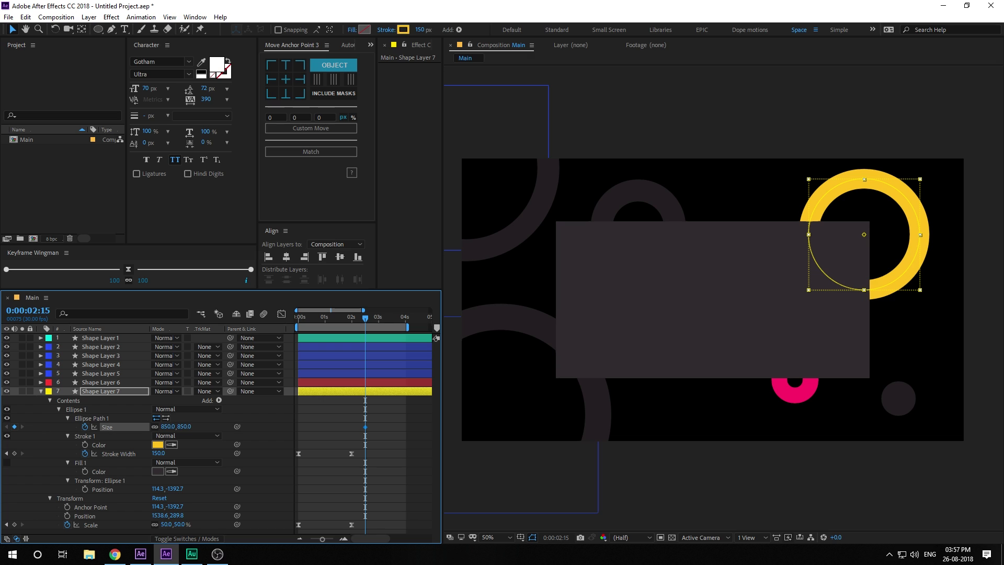
pyautogui.click(405, 320)
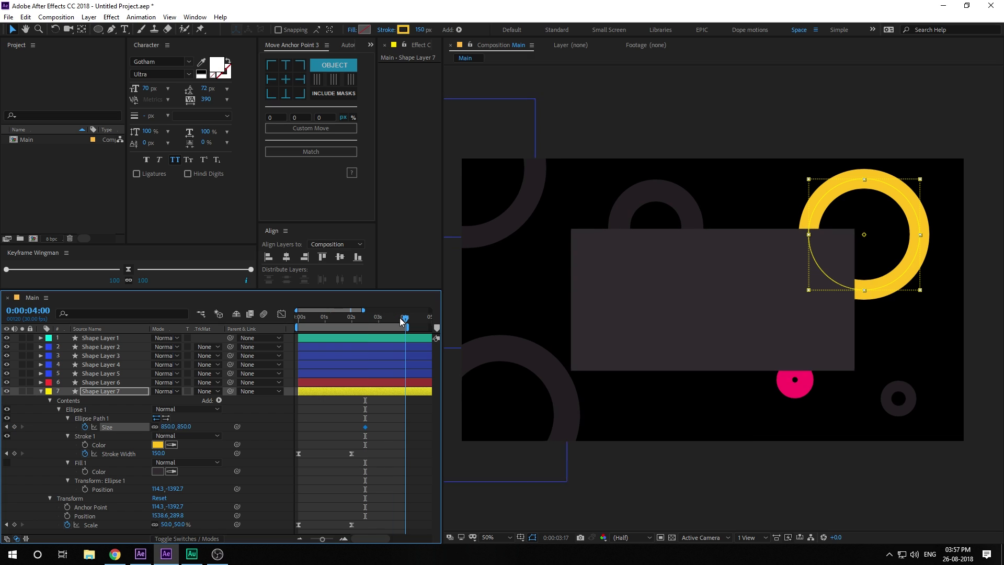
pyautogui.click(185, 427)
pyautogui.write('1000')
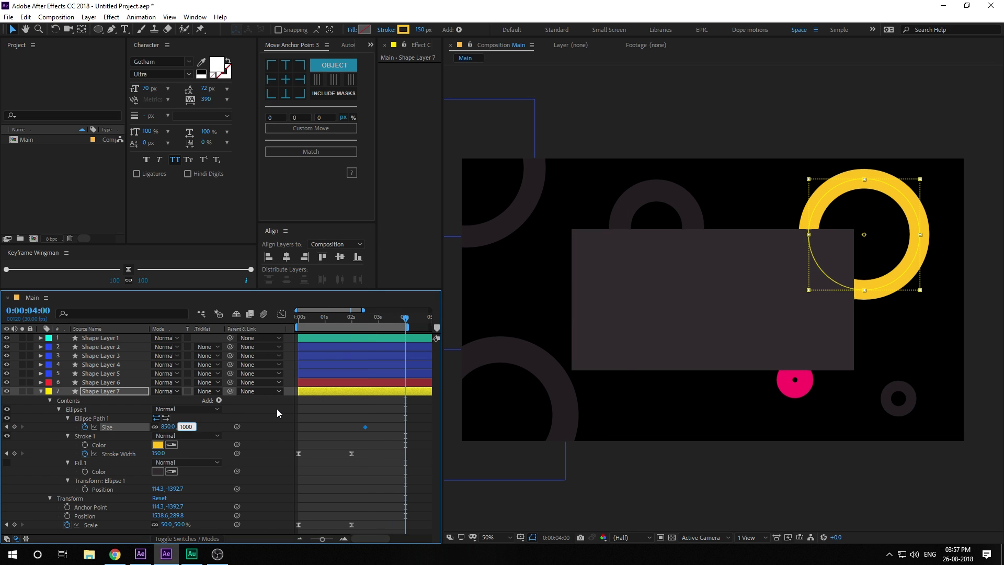
pyautogui.click(281, 410)
# Step: Ease Shape Layer 7's ellipse size keyframes with Keyframe Wingman, preview from the start, and collapse the layer's properties
pyautogui.moveTo(365, 417); pyautogui.dragTo(414, 441)
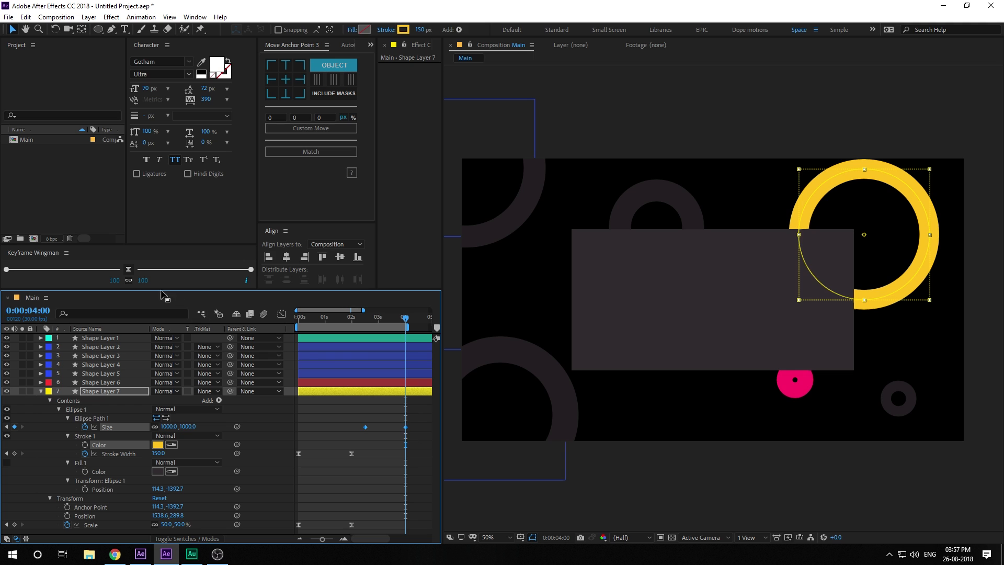
pyautogui.click(128, 270)
pyautogui.click(335, 422)
pyautogui.press('space')
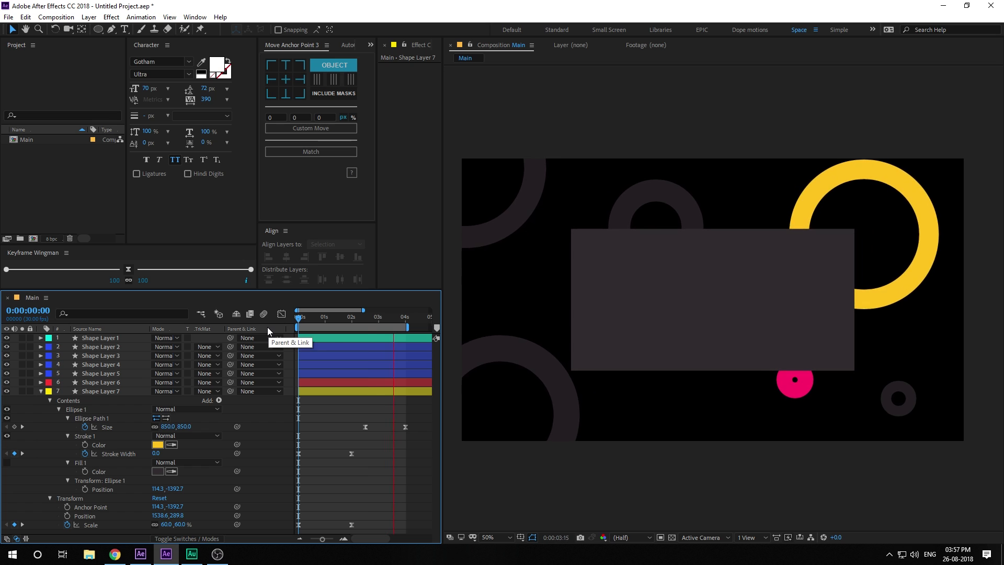
pyautogui.moveTo(357, 317); pyautogui.dragTo(382, 323)
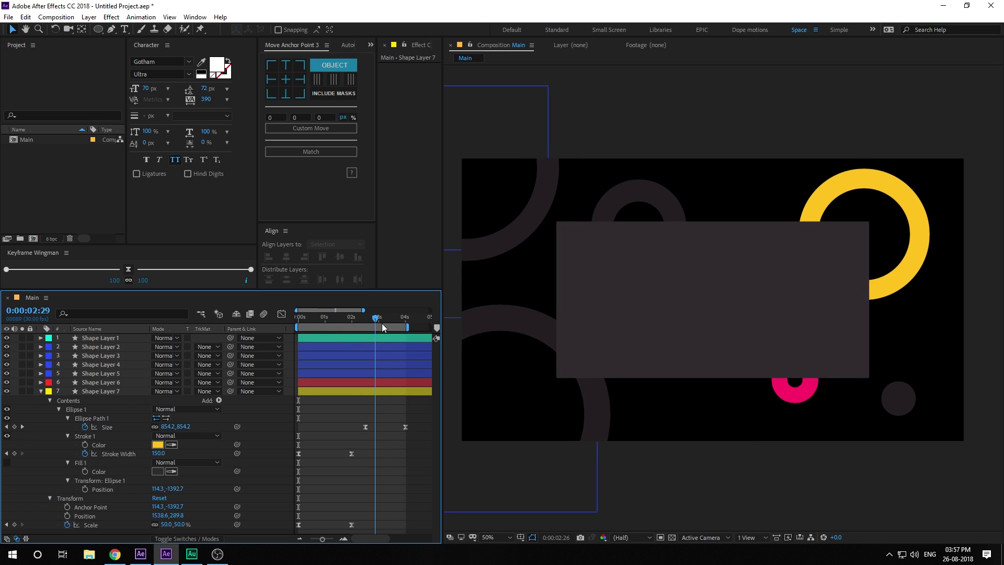
pyautogui.click(40, 391)
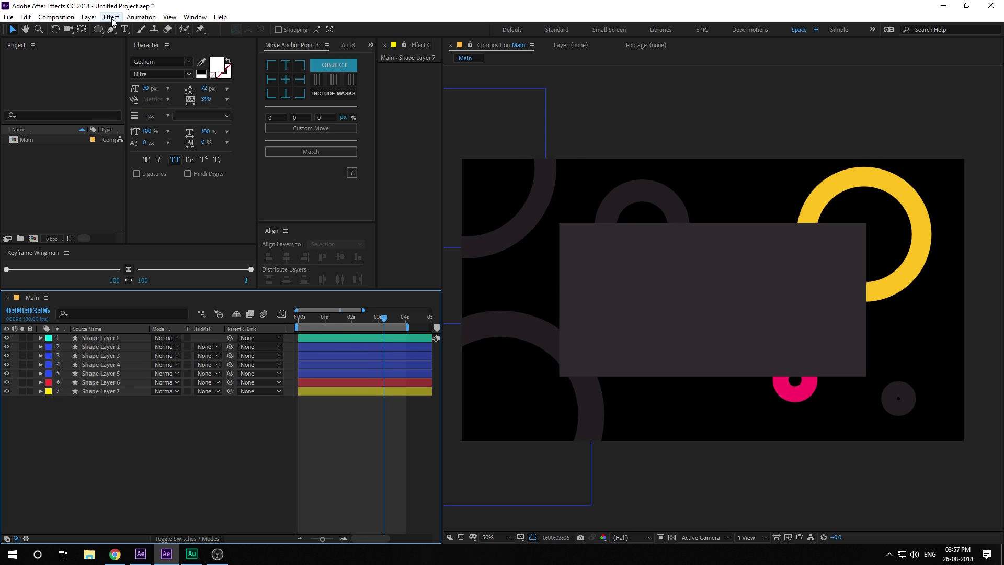
# Step: Switch to the Rectangle tool with a 0 px stroke and a bright green fill
pyautogui.doubleClick(96, 32)
pyautogui.hotkey('ctrl', 'z')
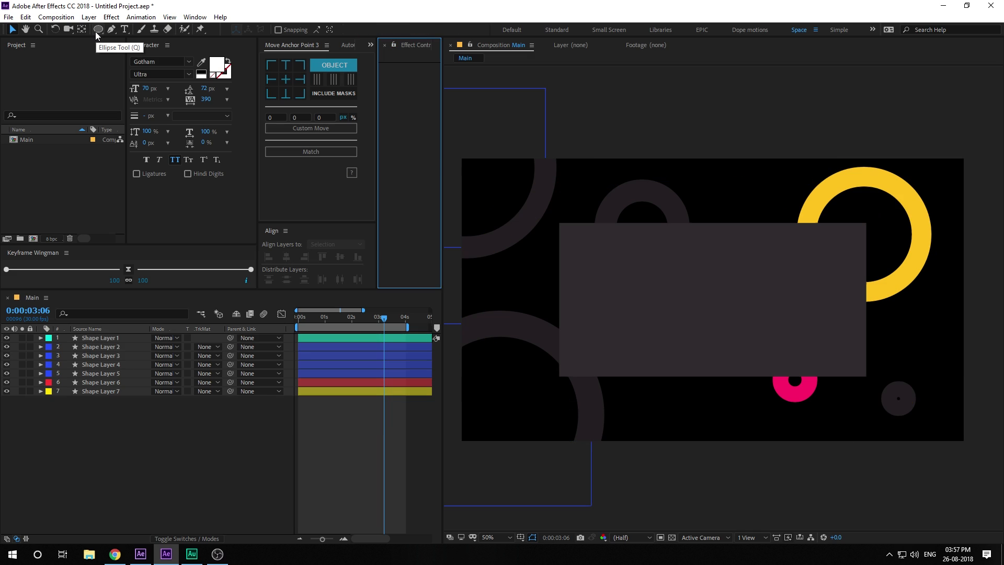
pyautogui.click(96, 32)
pyautogui.click(146, 29)
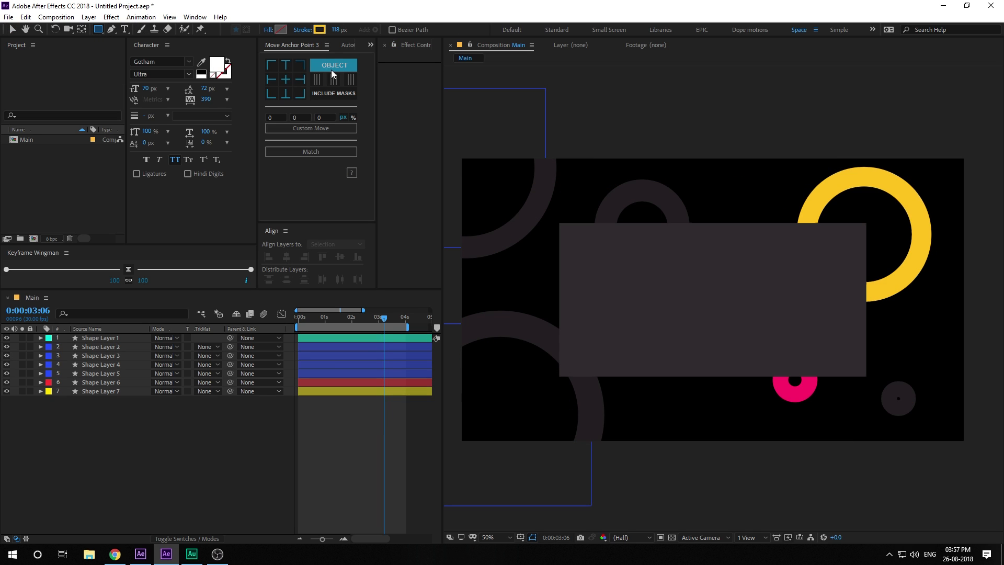
pyautogui.moveTo(339, 30); pyautogui.dragTo(188, 49)
pyautogui.click(283, 29)
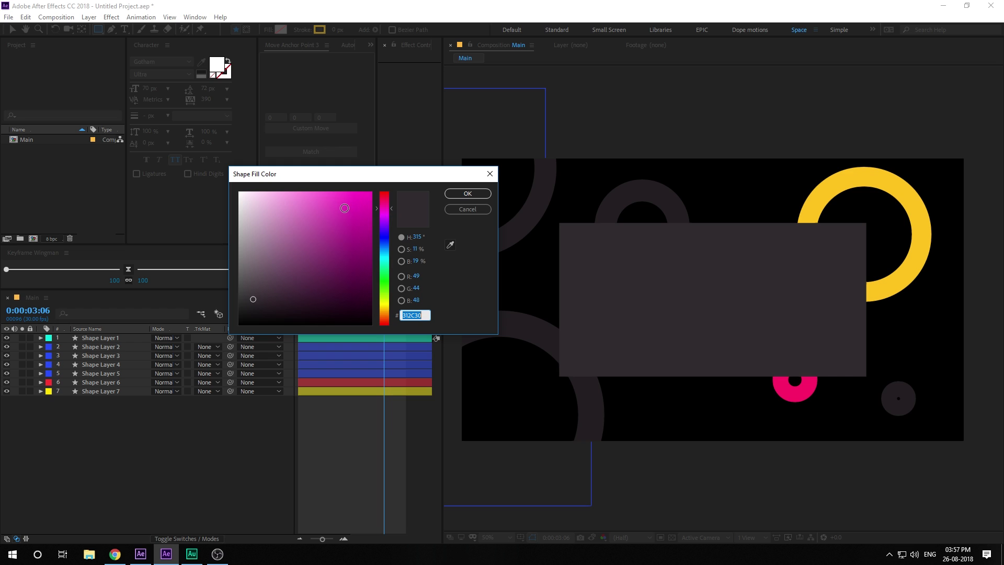
pyautogui.click(384, 263)
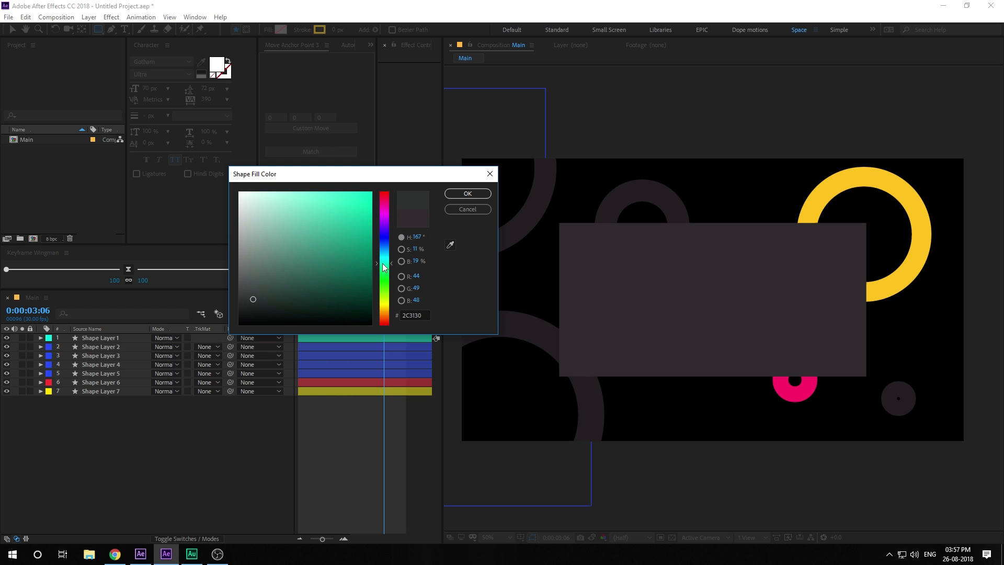
pyautogui.click(382, 268)
pyautogui.moveTo(350, 220); pyautogui.dragTo(398, 190)
pyautogui.click(455, 199)
# Step: Draw a small green rectangle overlapping the dark rectangle's upper-left edge and center its anchor point with Move Anchor Point
pyautogui.moveTo(541, 238); pyautogui.dragTo(594, 259)
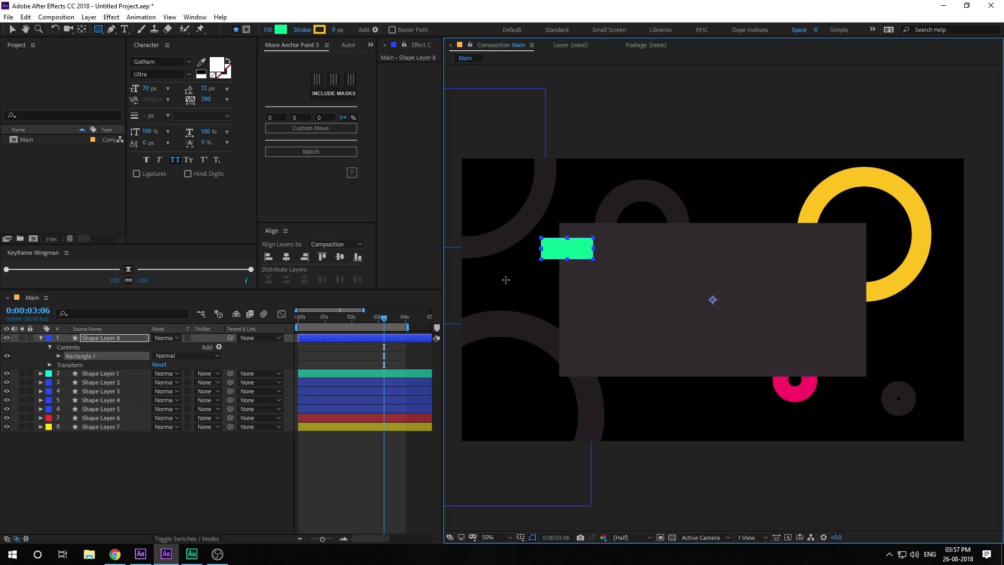
pyautogui.press('v')
pyautogui.click(286, 79)
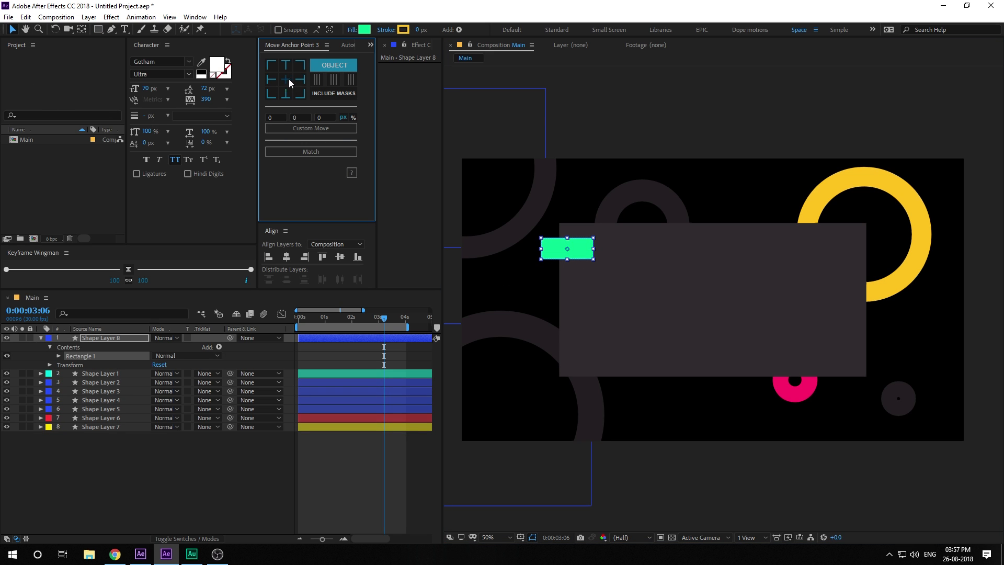
# Step: Center Shape Layer 8's anchor point with Move Anchor Point and move the layer below all the others in the stack
pyautogui.click(141, 339)
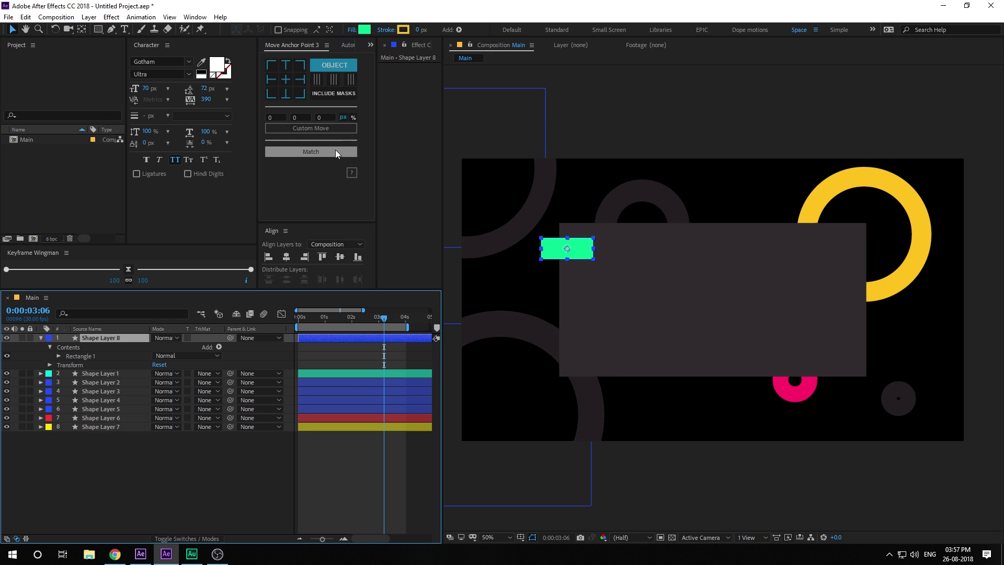
pyautogui.click(287, 81)
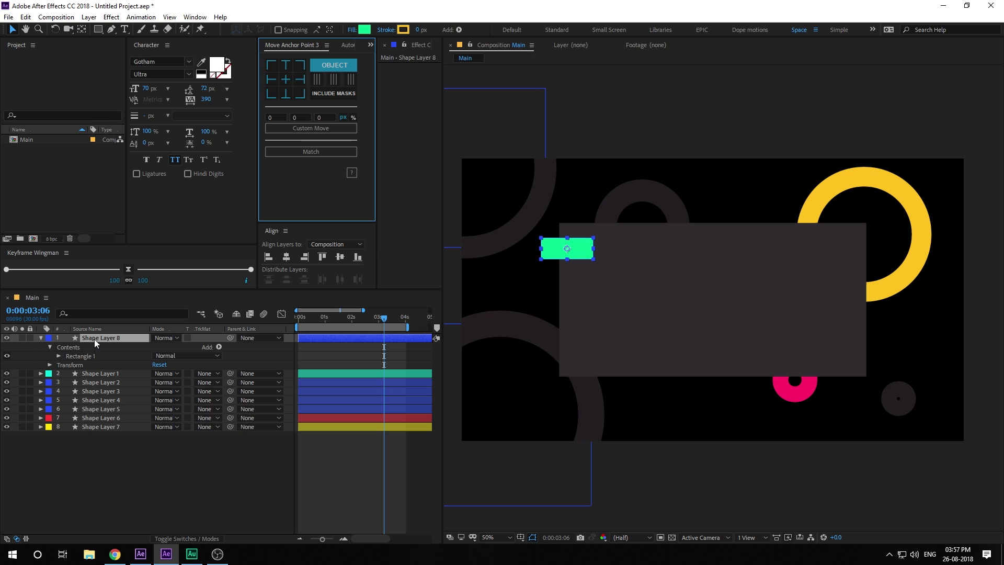
pyautogui.moveTo(94, 339); pyautogui.dragTo(93, 432)
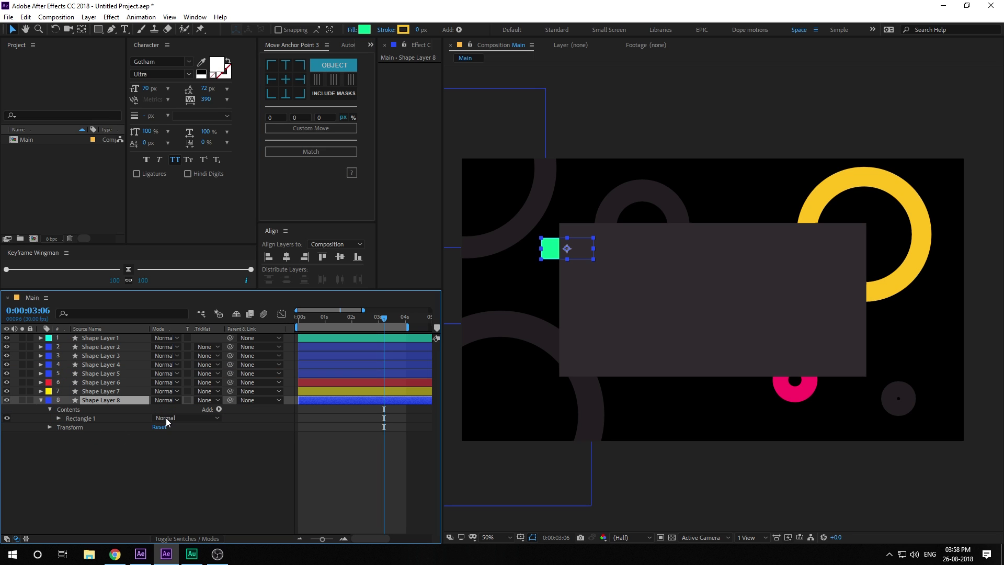
pyautogui.click(133, 458)
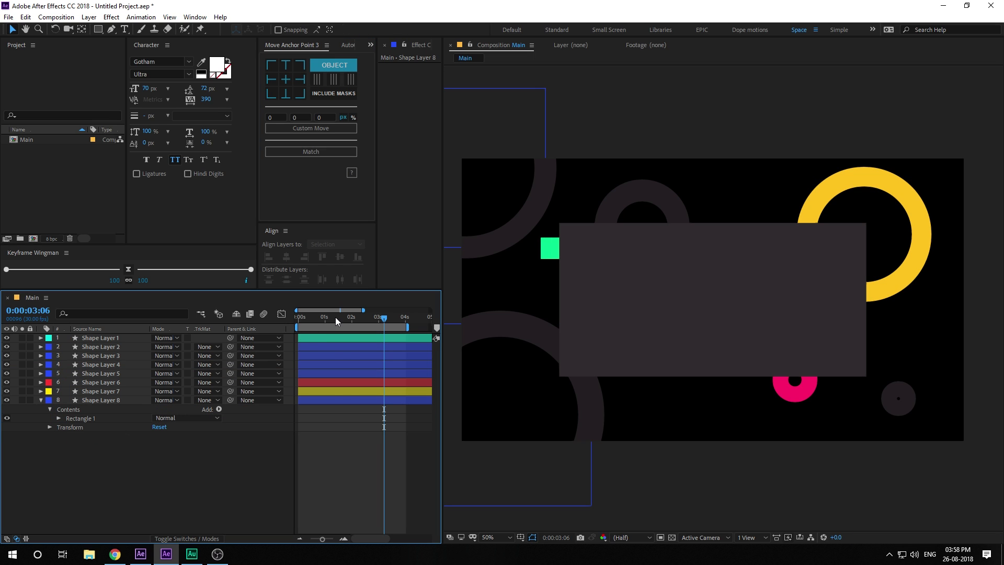
# Step: Keyframe Shape Layer 8's scale at 0:00:02:00, then set it to 53.3% at 0:00:00:00
pyautogui.click(350, 318)
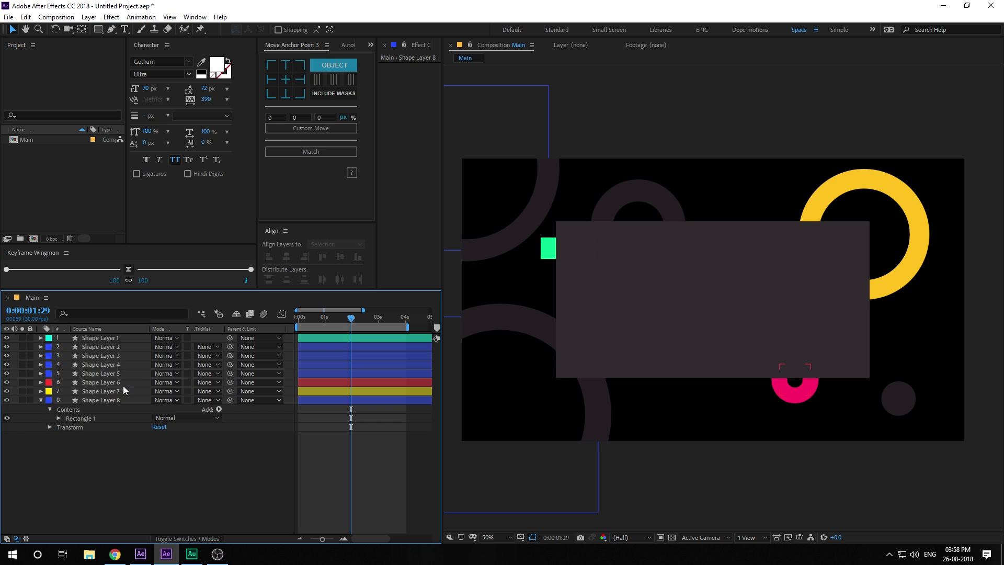
pyautogui.press('pagedown')
pyautogui.click(96, 400)
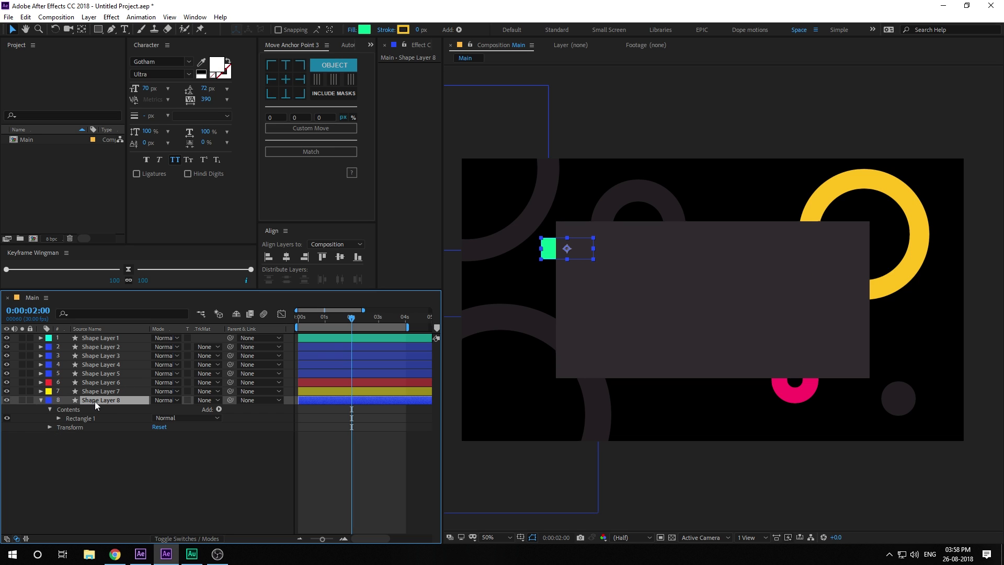
pyautogui.press('s')
pyautogui.click(67, 410)
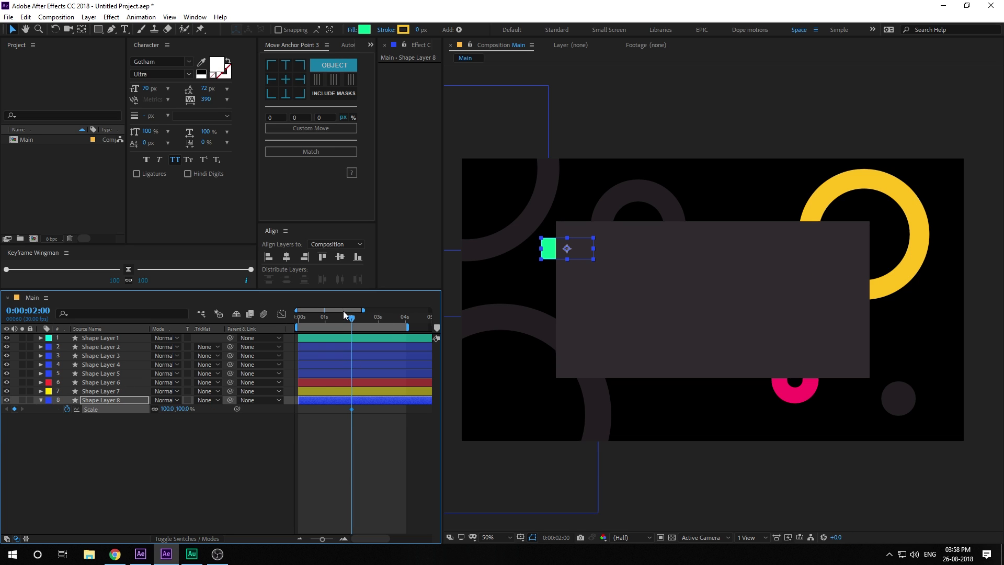
pyautogui.press('Home')
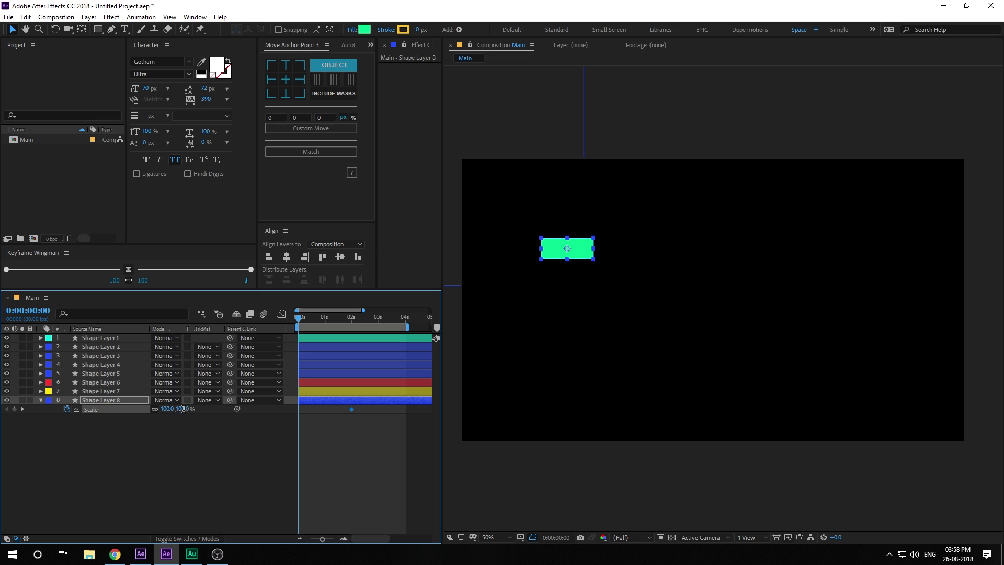
pyautogui.click(184, 409)
pyautogui.write('53.3')
pyautogui.click(198, 448)
# Step: Keyframe Shape Layer 8's position at 0:00:02:15, then move the green rectangle straight down to about 402, 409 at 0:00:04:00
pyautogui.moveTo(326, 316); pyautogui.dragTo(365, 326)
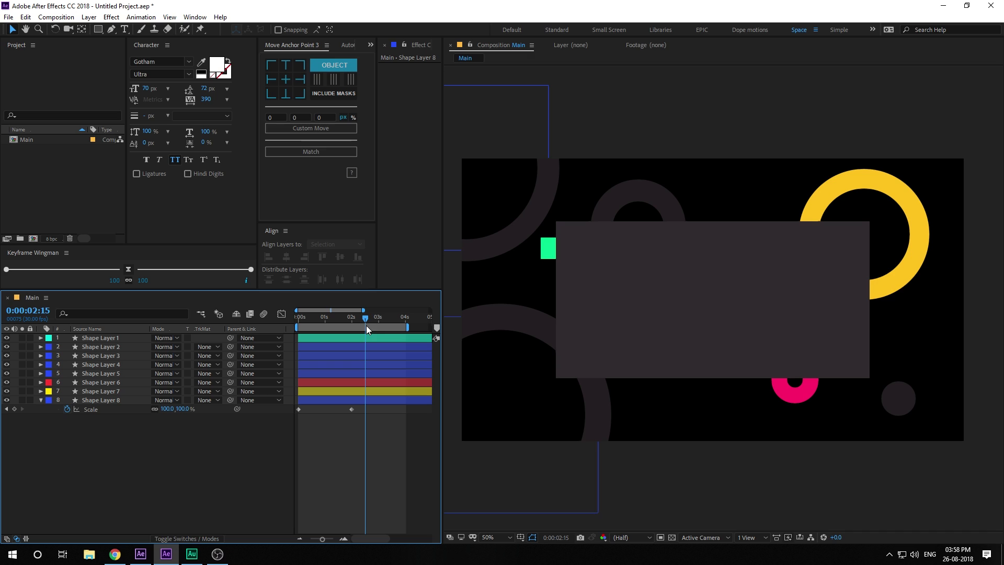
pyautogui.click(102, 399)
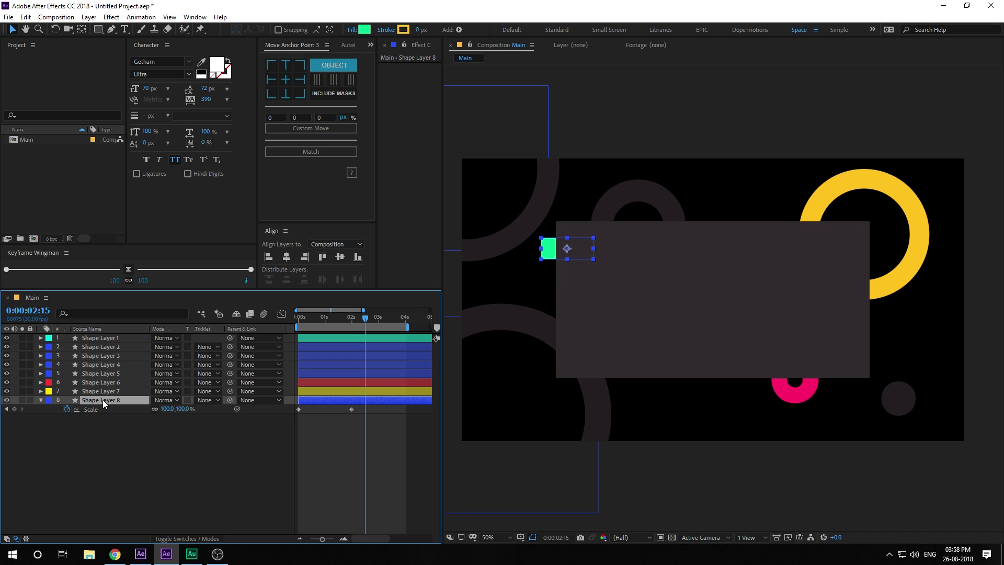
pyautogui.press('p')
pyautogui.click(67, 410)
pyautogui.click(404, 318)
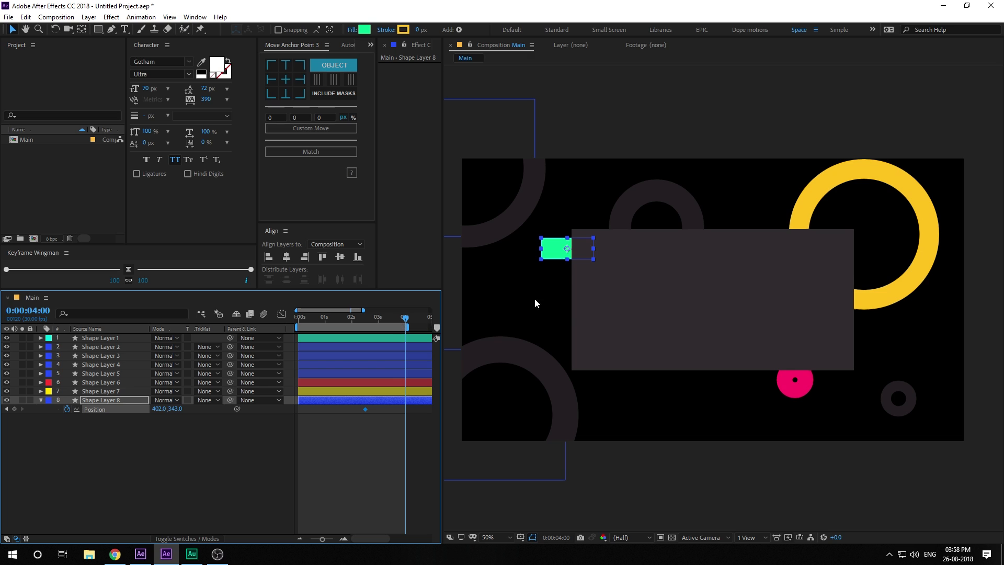
pyautogui.moveTo(567, 249); pyautogui.dragTo(566, 267)
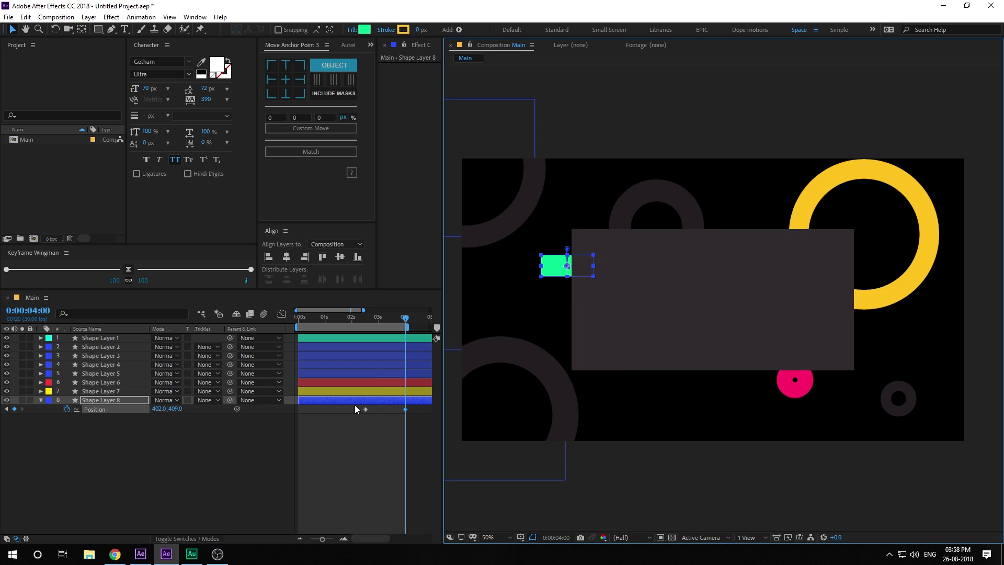
# Step: Apply Keyframe Wingman easing to all Position and Scale keyframes of Shape Layer 8
pyautogui.press('u')
pyautogui.press('u')
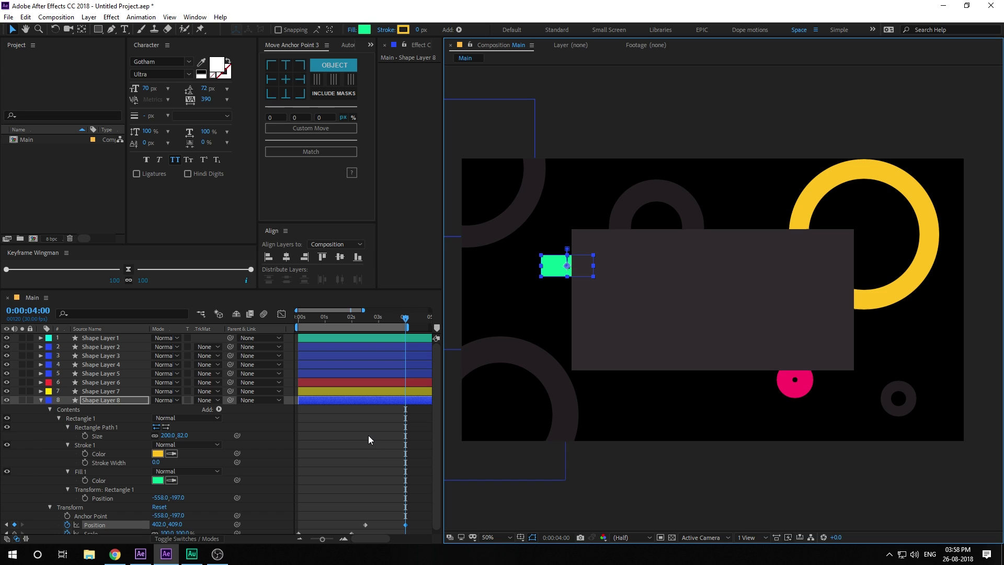
pyautogui.press('u')
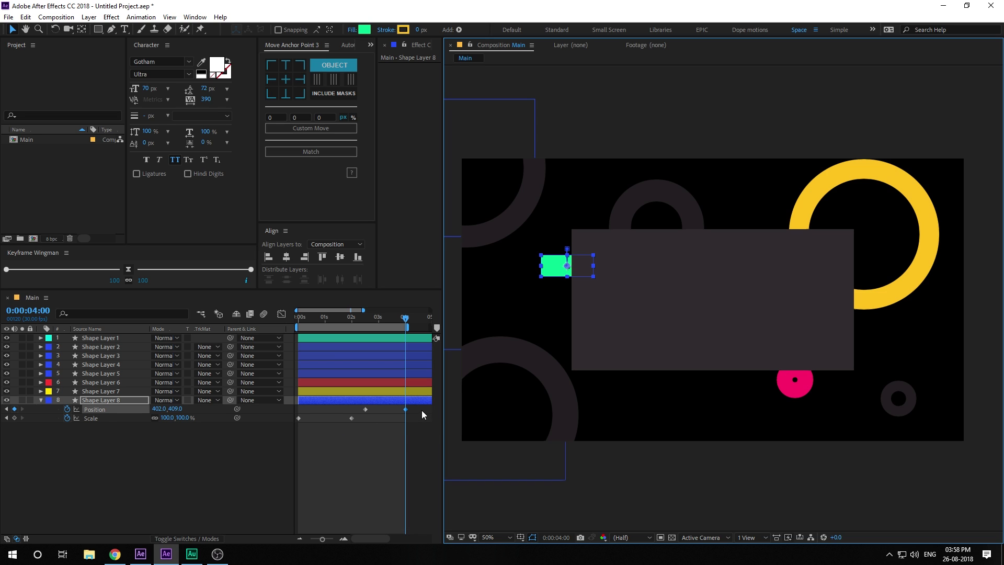
pyautogui.moveTo(422, 410); pyautogui.dragTo(279, 441)
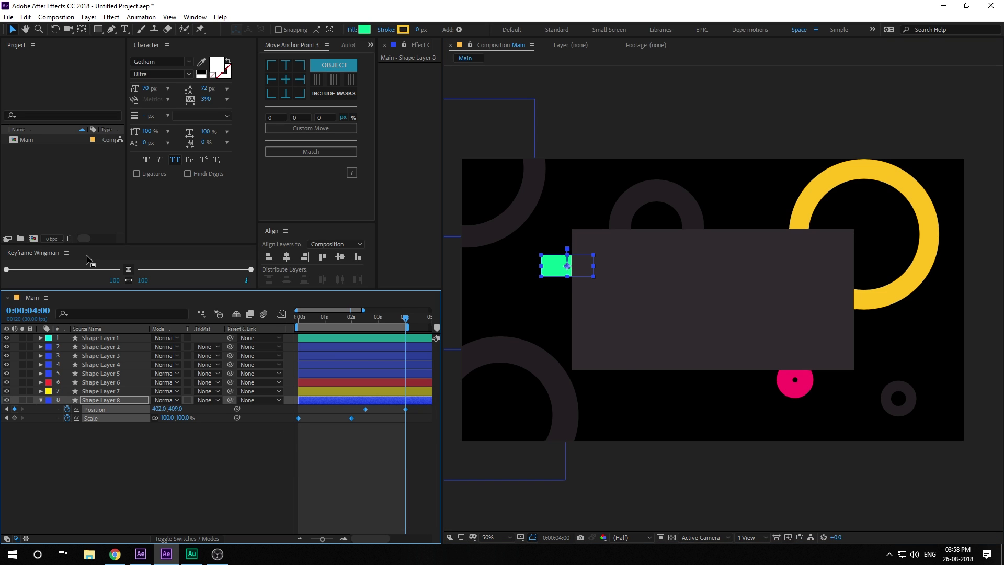
pyautogui.click(128, 269)
# Step: Preview the shape animation from the start and scrub through the timeline to 0:00:03:19
pyautogui.press('space')
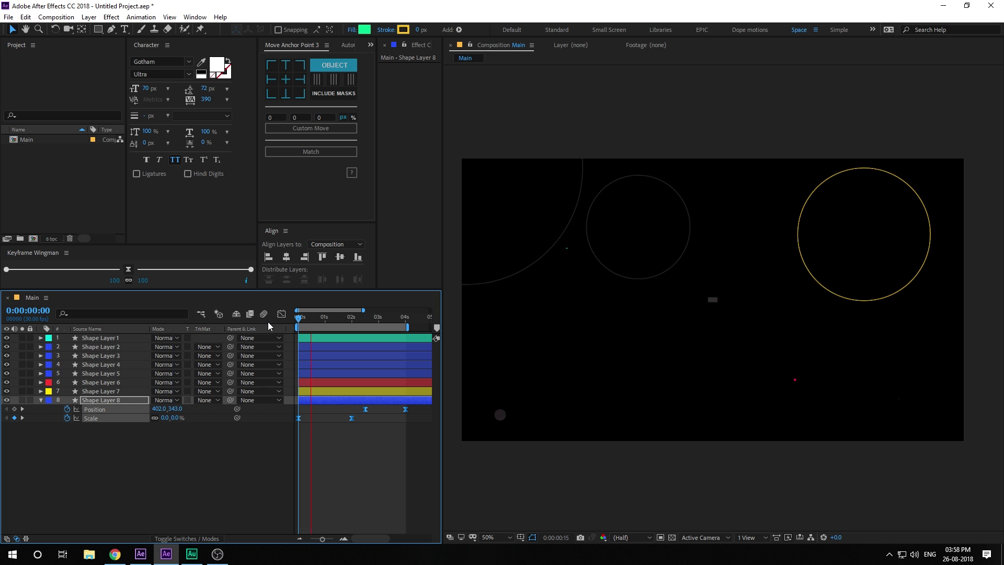
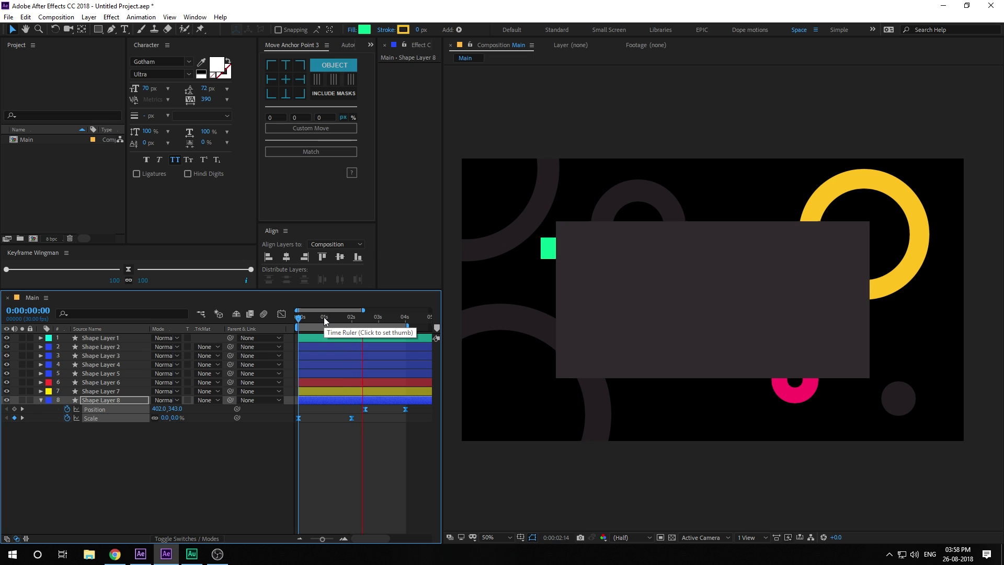
pyautogui.moveTo(323, 317); pyautogui.dragTo(347, 317)
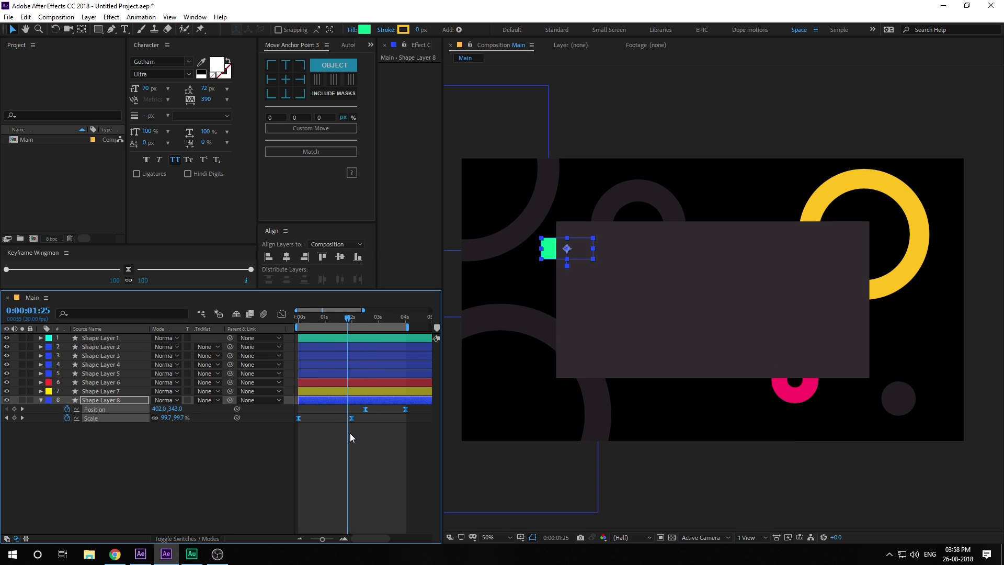
pyautogui.click(284, 313)
pyautogui.click(284, 313)
pyautogui.click(337, 431)
pyautogui.moveTo(315, 321); pyautogui.dragTo(395, 328)
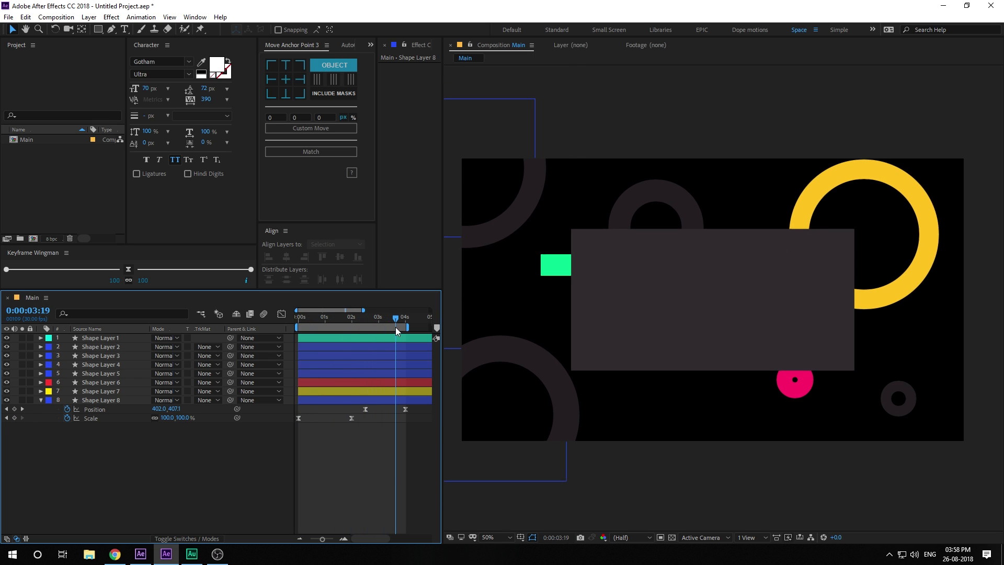
# Step: Draw a square about 92 px wide near the lower part of the large dark rectangle and fill it with purple
pyautogui.click(97, 28)
pyautogui.moveTo(627, 336); pyautogui.dragTo(653, 362)
pyautogui.click(11, 28)
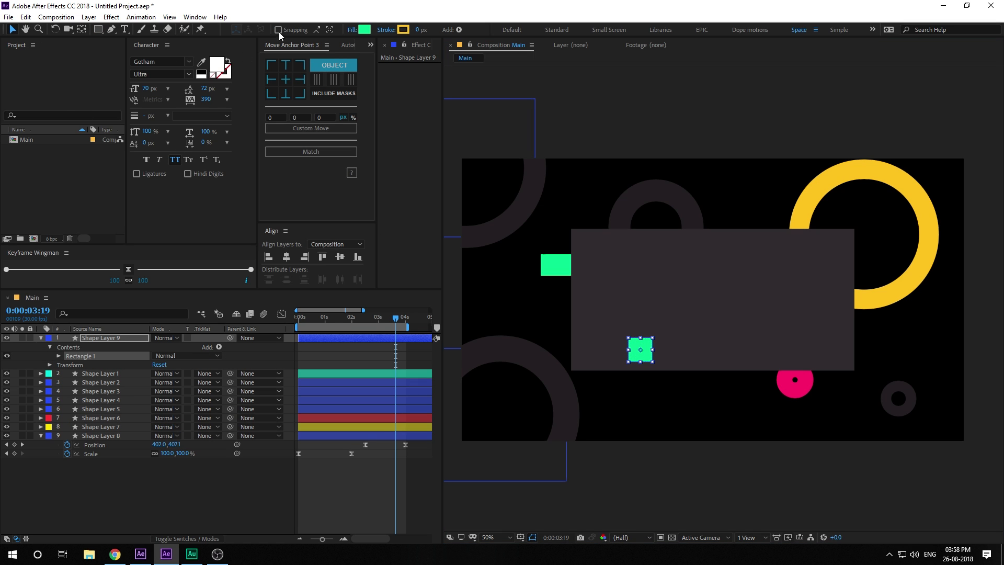
pyautogui.click(365, 29)
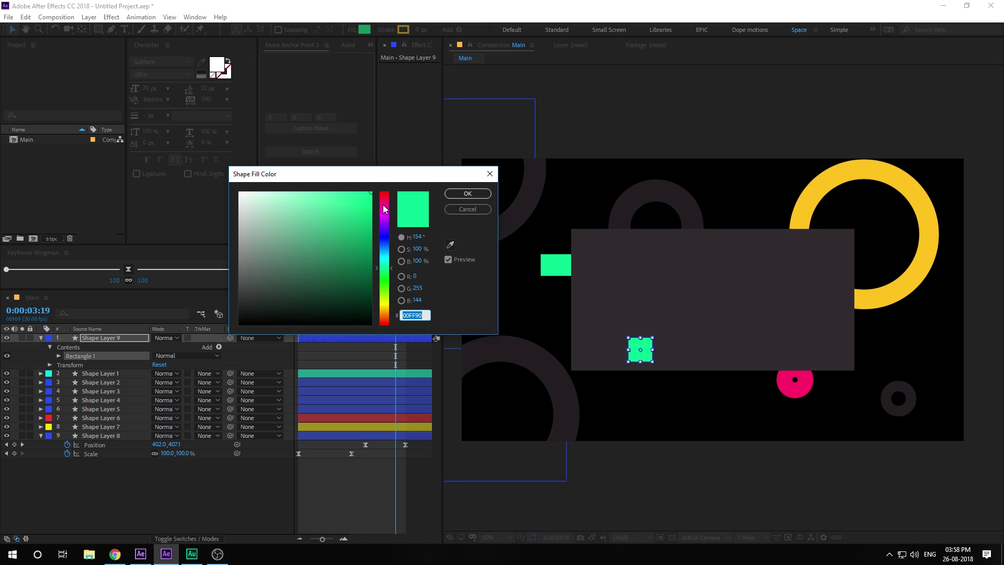
pyautogui.moveTo(384, 209); pyautogui.dragTo(387, 222)
pyautogui.click(467, 194)
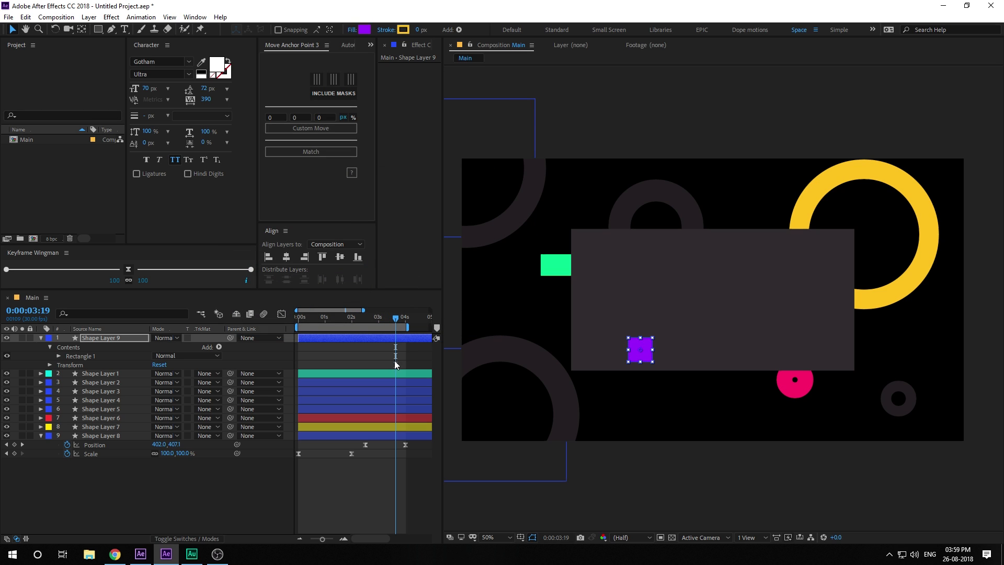
# Step: Center the anchor point of Shape Layer 9 on the purple square
pyautogui.click(102, 341)
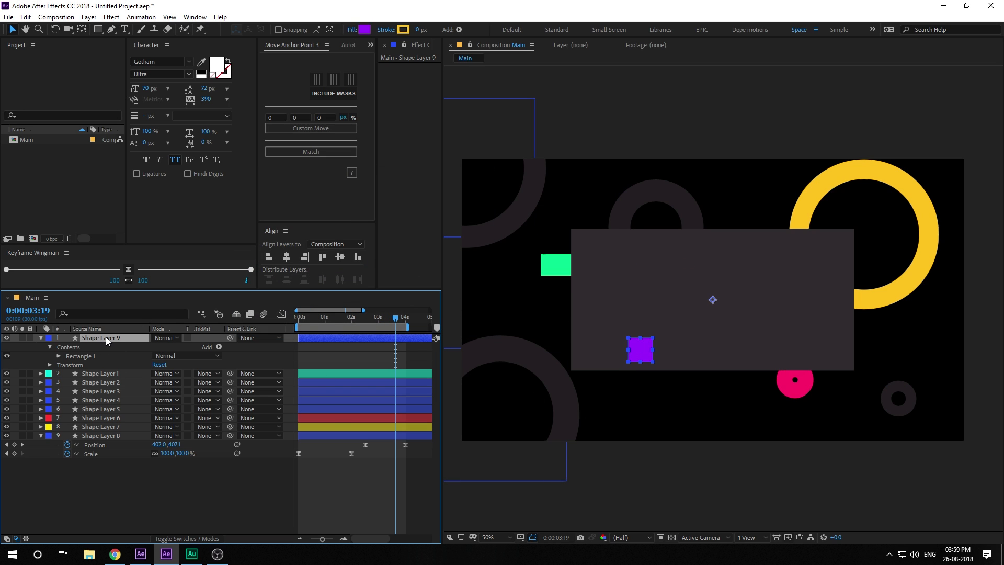
pyautogui.click(285, 86)
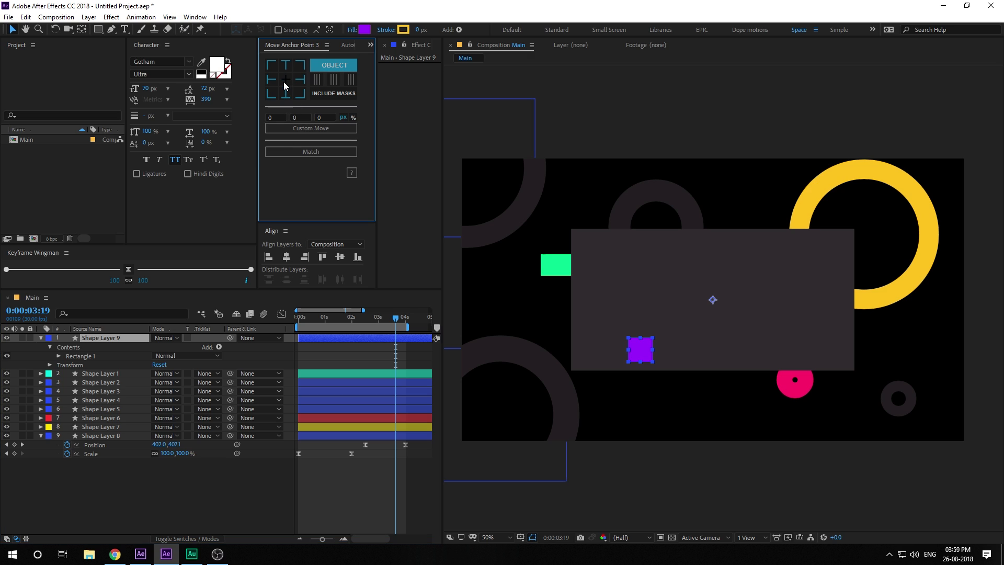
pyautogui.click(285, 81)
# Step: Set the purple square's rectangle path size to 80 by 80
pyautogui.click(58, 356)
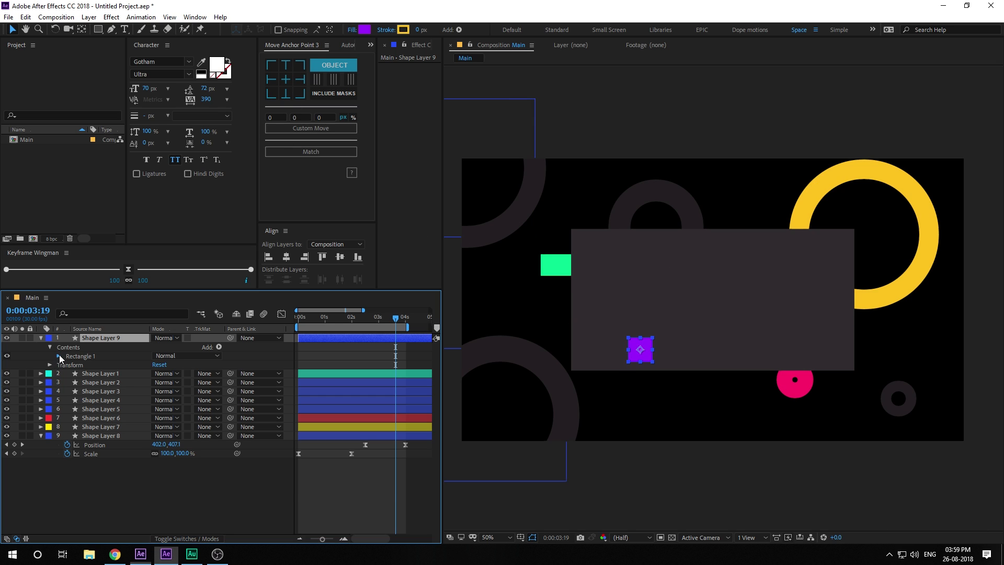
pyautogui.click(58, 356)
pyautogui.click(68, 365)
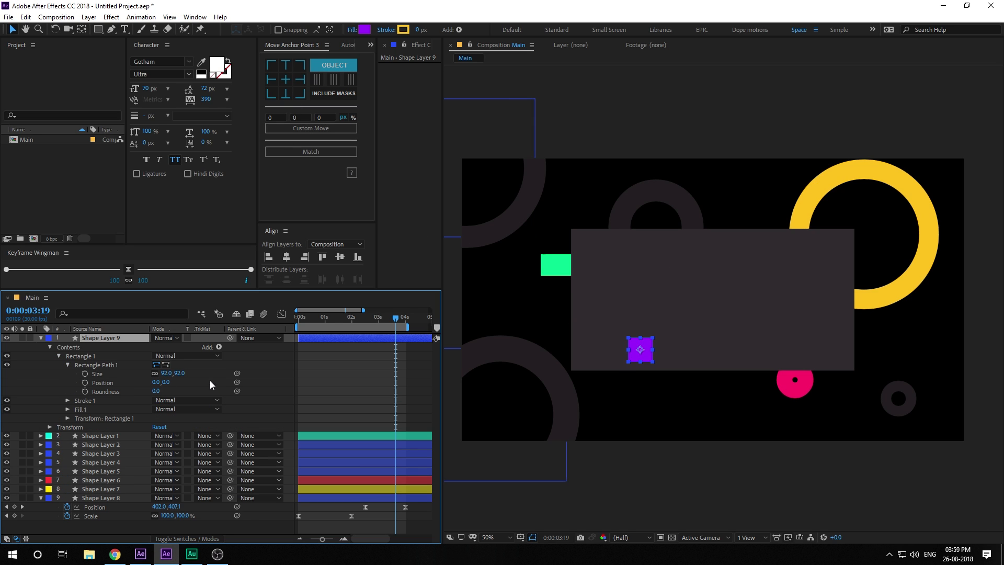
pyautogui.click(180, 374)
pyautogui.click(218, 366)
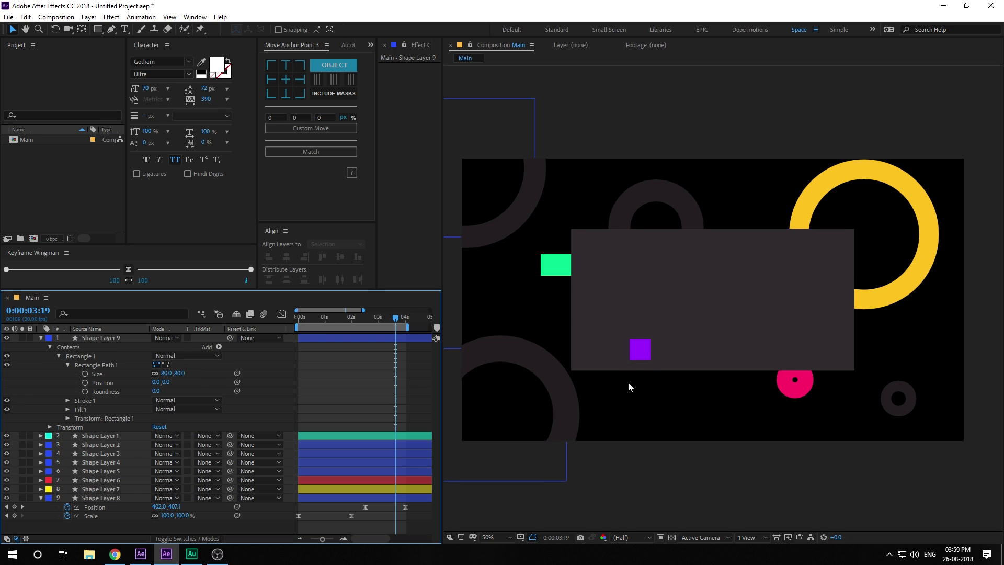
# Step: Set the rotation of Rectangle 1 inside Shape Layer 9 to 45° to make a diamond
pyautogui.click(67, 419)
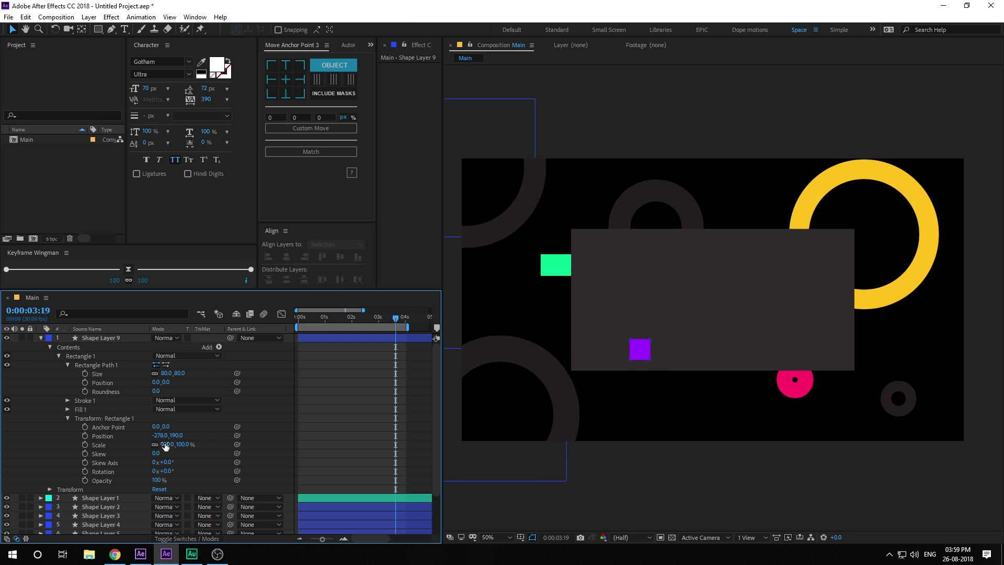
pyautogui.click(167, 471)
pyautogui.write('45')
pyautogui.press('Return')
# Step: Position the purple diamond so it is centered on the dark rectangle's bottom edge as it appears at 0:00:02:00
pyautogui.scroll(2, 657, 375)
pyautogui.click(646, 377)
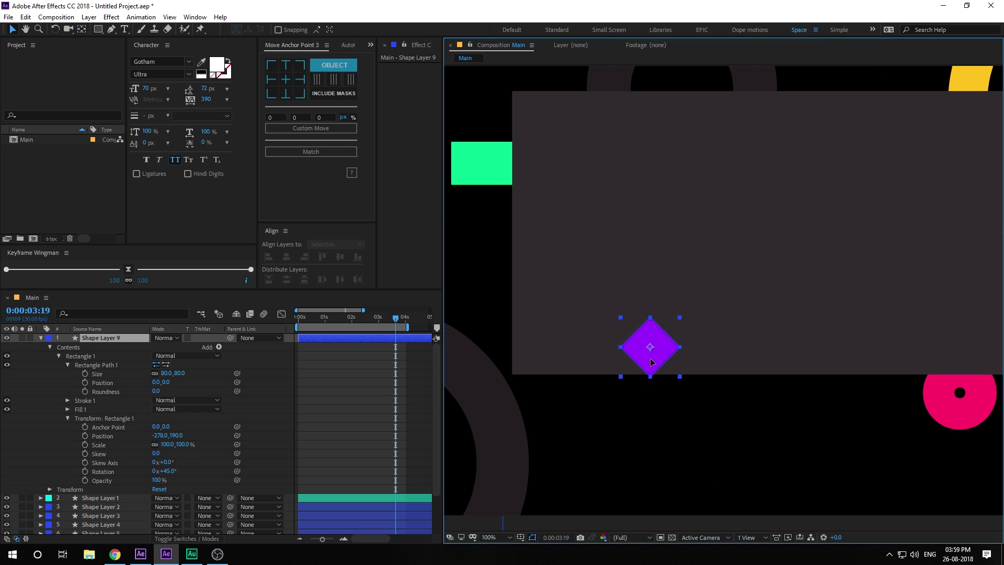
pyautogui.moveTo(646, 376); pyautogui.dragTo(642, 383)
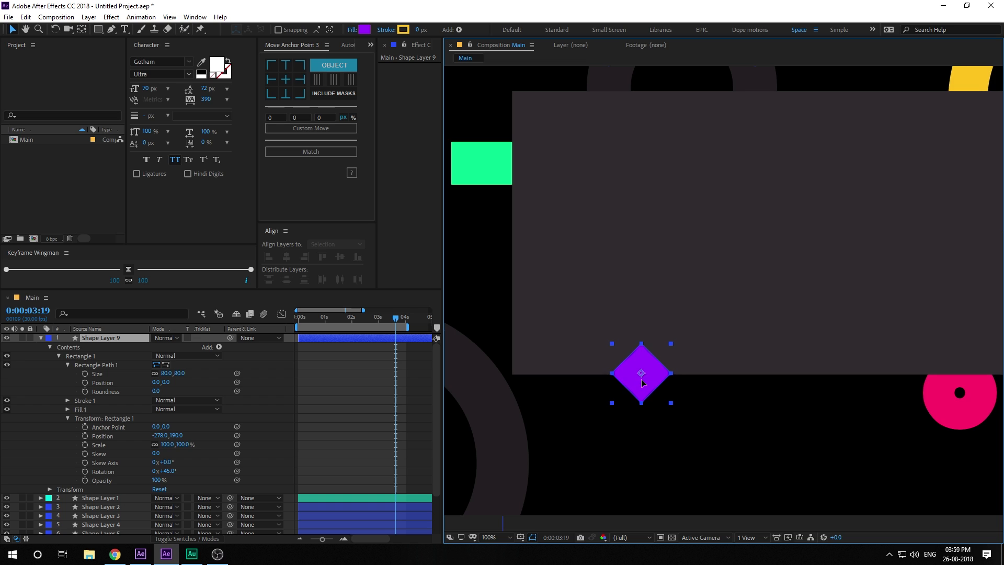
pyautogui.click(323, 434)
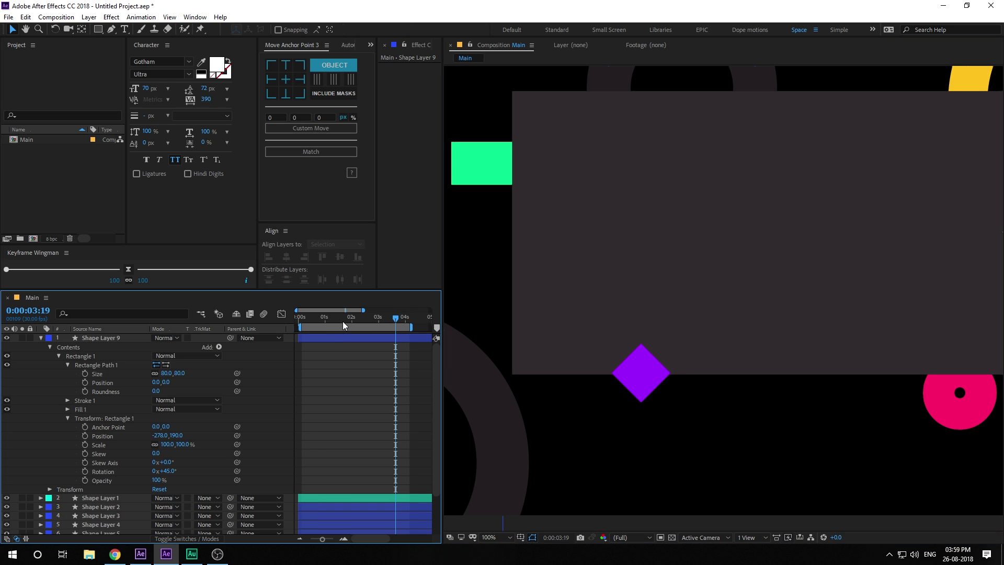
pyautogui.click(350, 322)
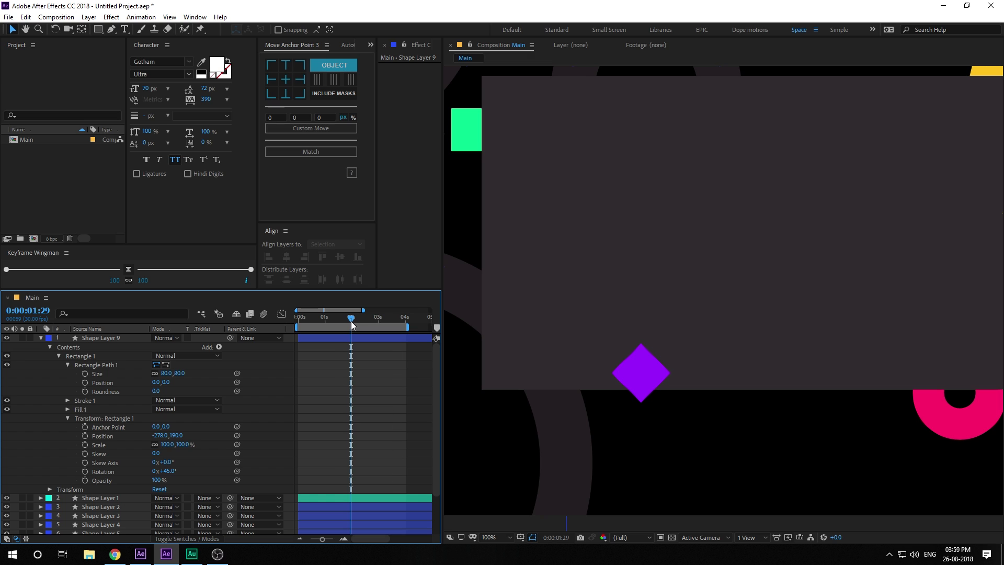
pyautogui.press('pagedown')
pyautogui.click(645, 370)
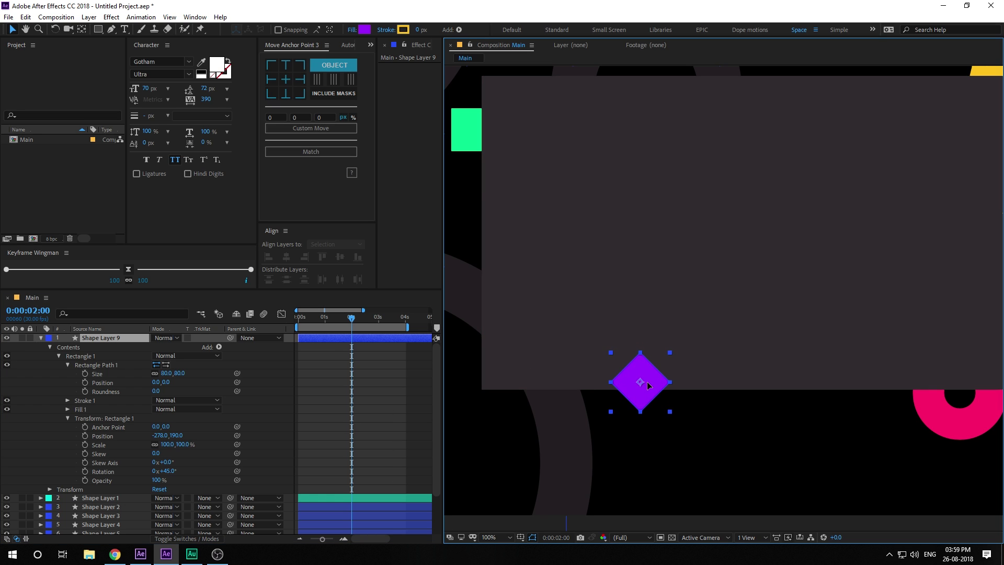
pyautogui.scroll(2, 648, 385)
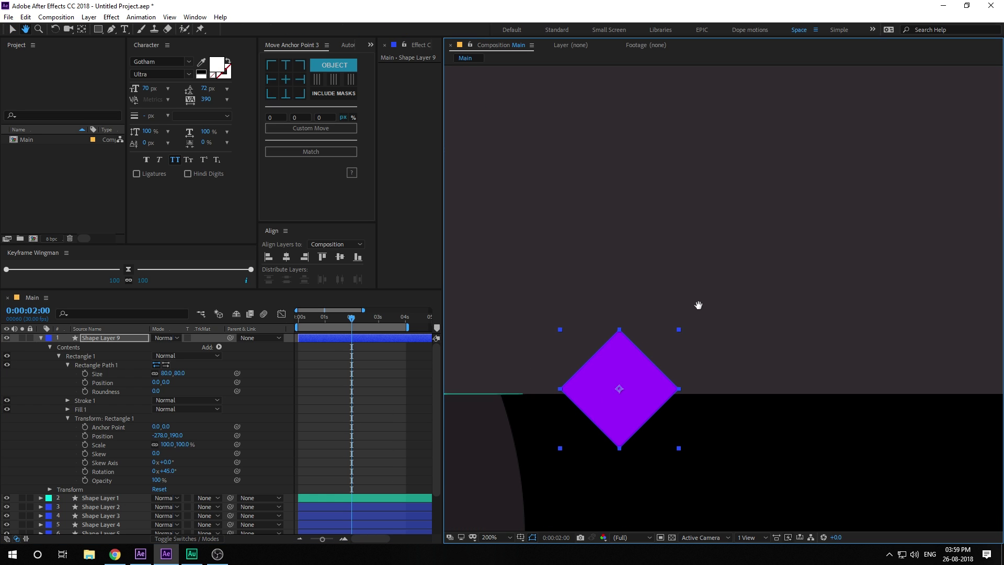
pyautogui.scroll(-2, 625, 374)
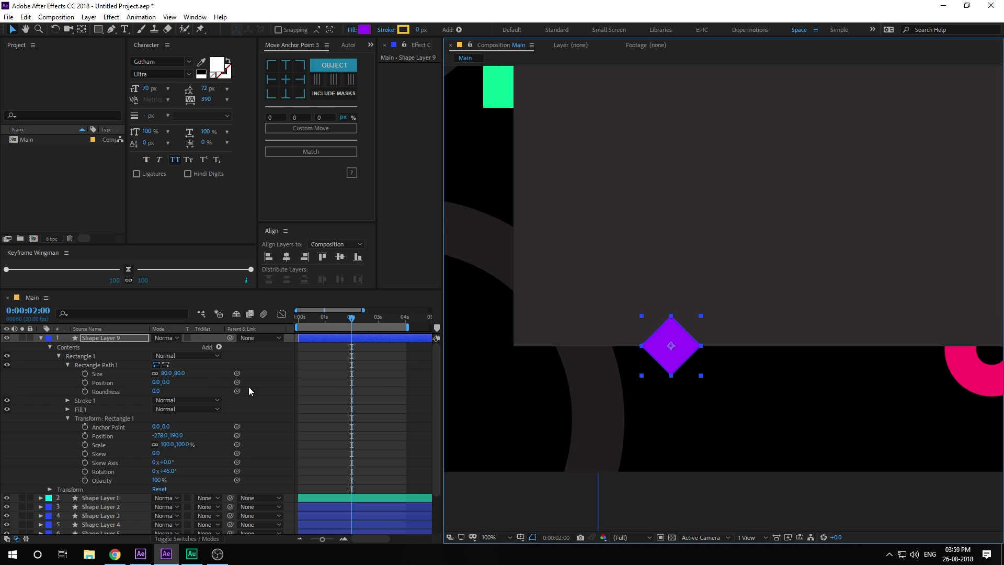
# Step: Add Rotation and Scale keyframes to Shape Layer 9 at 0:00:02:00
pyautogui.click(96, 341)
pyautogui.press('r')
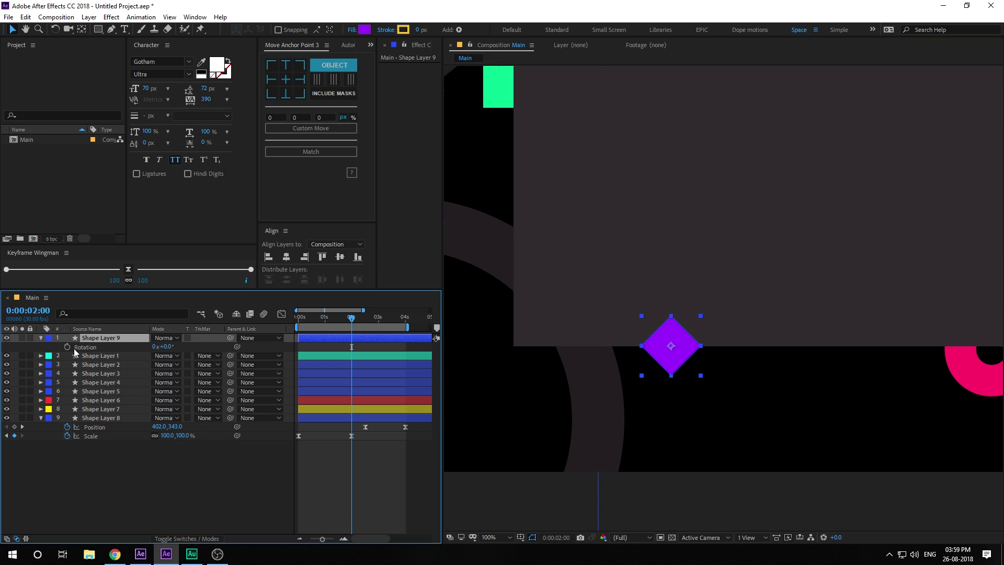
pyautogui.click(67, 347)
pyautogui.press('s')
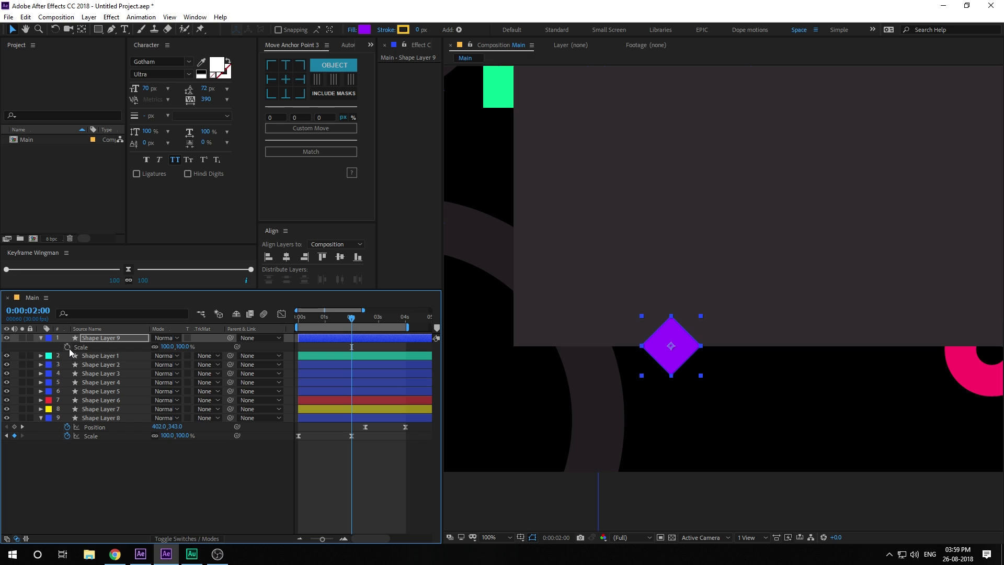
pyautogui.click(68, 347)
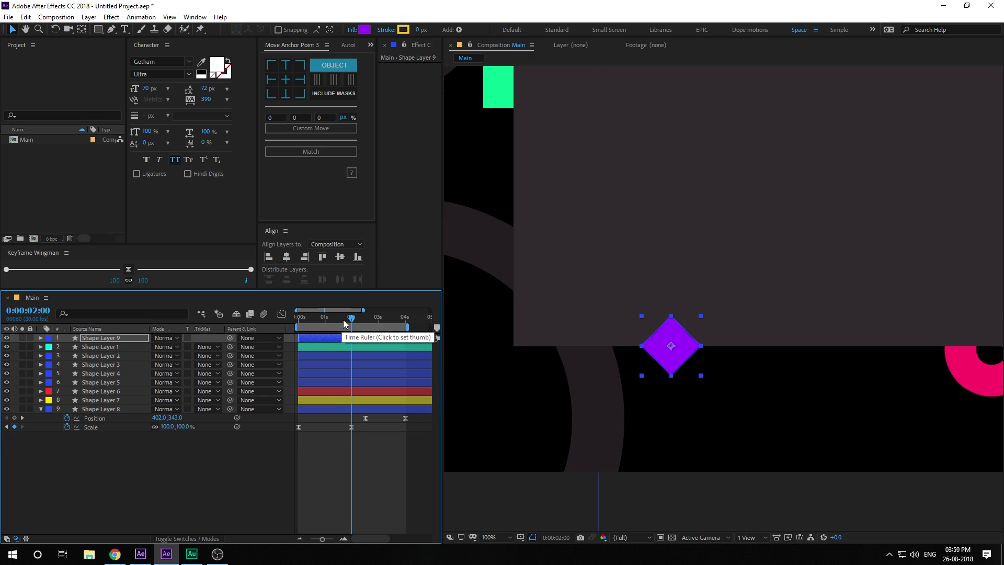
# Step: At 0:00:00:00, set the diamond layer's Scale to 0% and its Rotation to -45°
pyautogui.hotkey('alt', 'shift', 'r')
pyautogui.moveTo(345, 317); pyautogui.dragTo(269, 329)
pyautogui.click(183, 347)
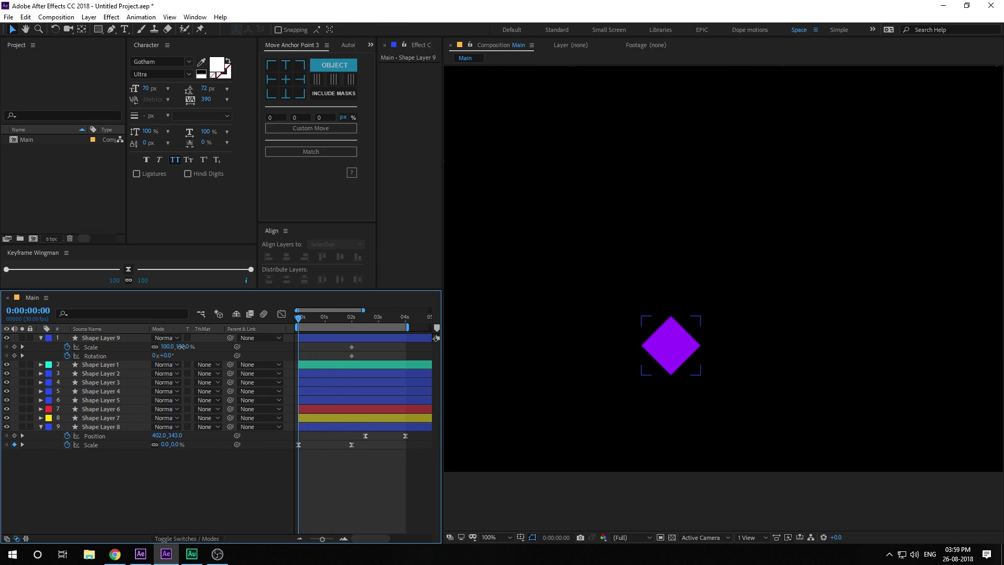
pyautogui.write('0')
pyautogui.press('Return')
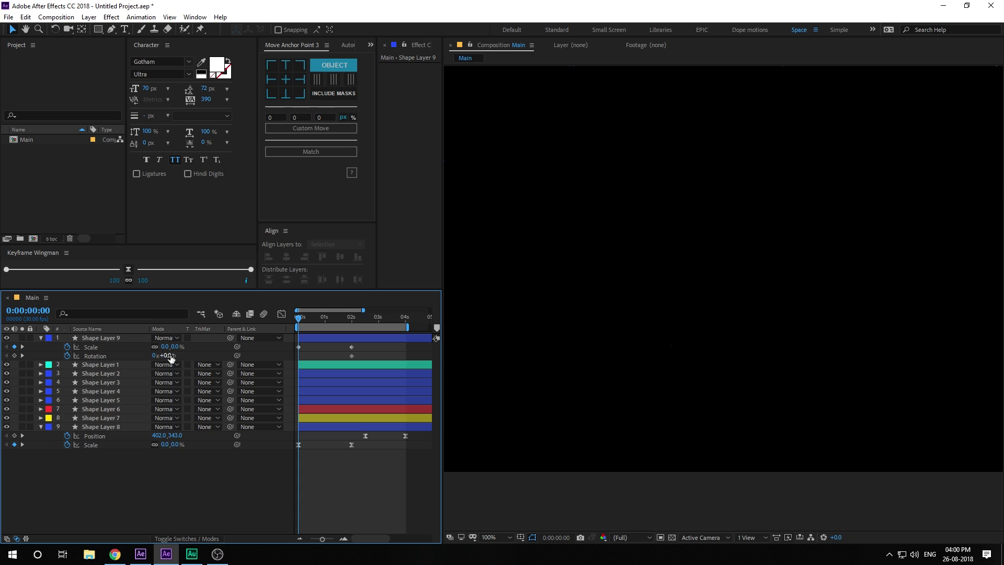
pyautogui.click(169, 356)
pyautogui.write('-45')
pyautogui.press('Return')
# Step: Add a holding Rotation keyframe to the diamond layer at 0:00:02:15 and rotate it to about 86° at 0:00:04:00
pyautogui.moveTo(303, 322); pyautogui.dragTo(364, 333)
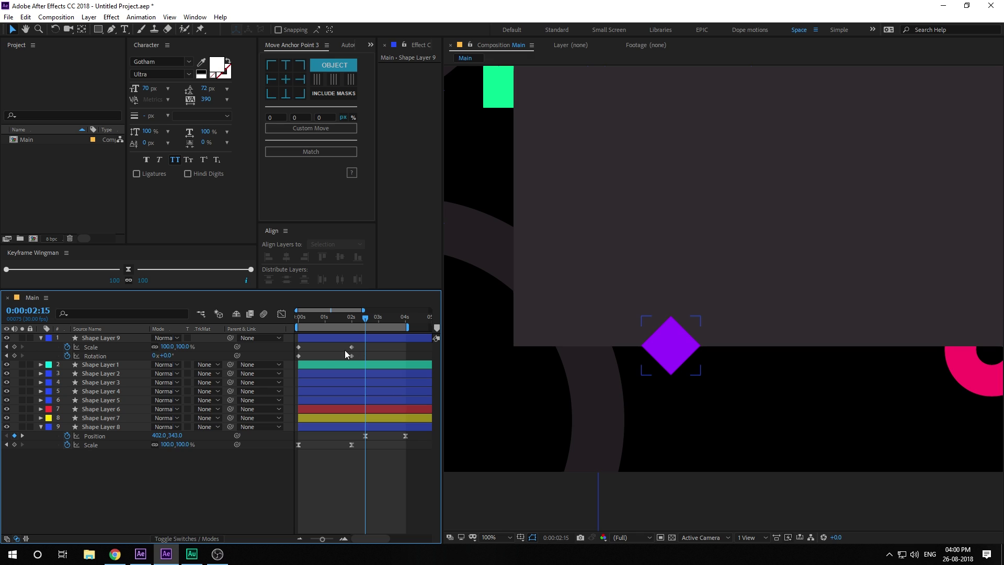
pyautogui.click(14, 356)
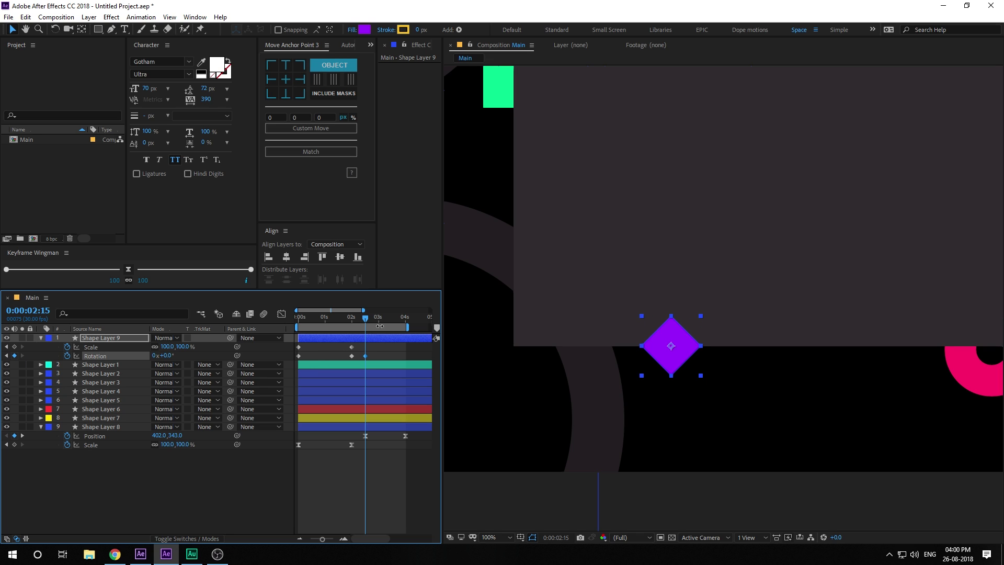
pyautogui.moveTo(369, 319); pyautogui.dragTo(405, 319)
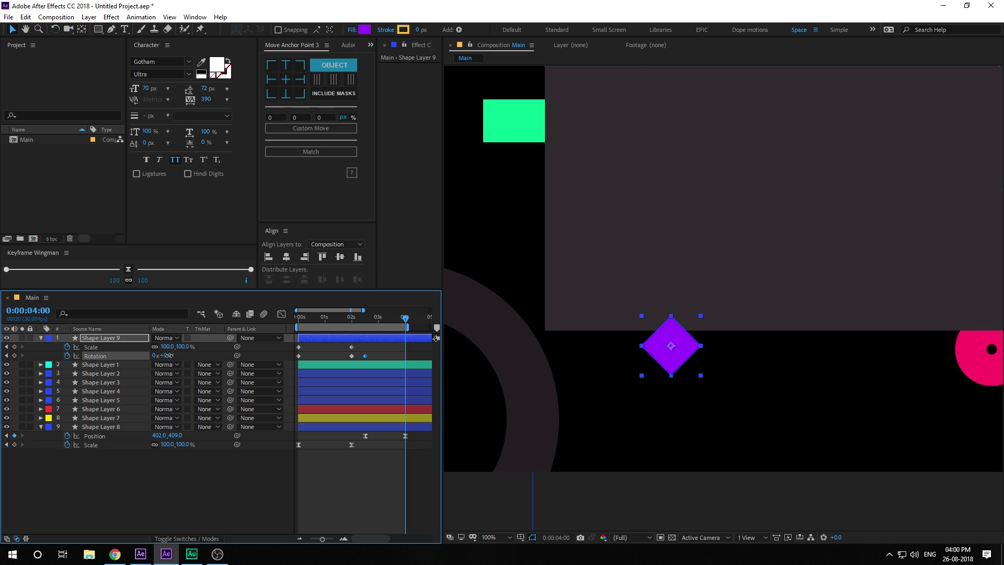
pyautogui.moveTo(168, 356); pyautogui.dragTo(215, 359)
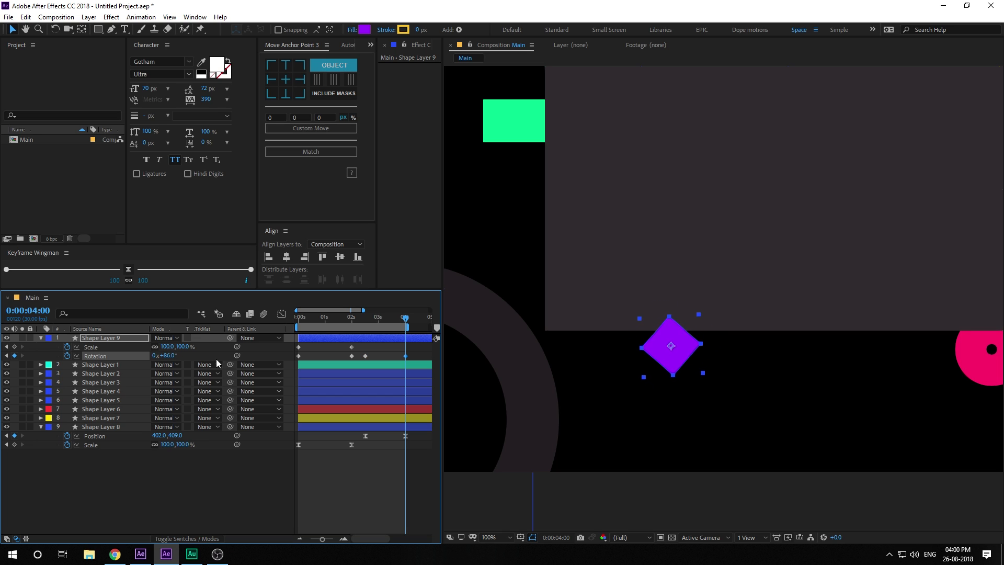
pyautogui.click(171, 355)
pyautogui.click(256, 347)
# Step: Add a Position keyframe to Shape Layer 9 at 0:00:02:15
pyautogui.click(365, 318)
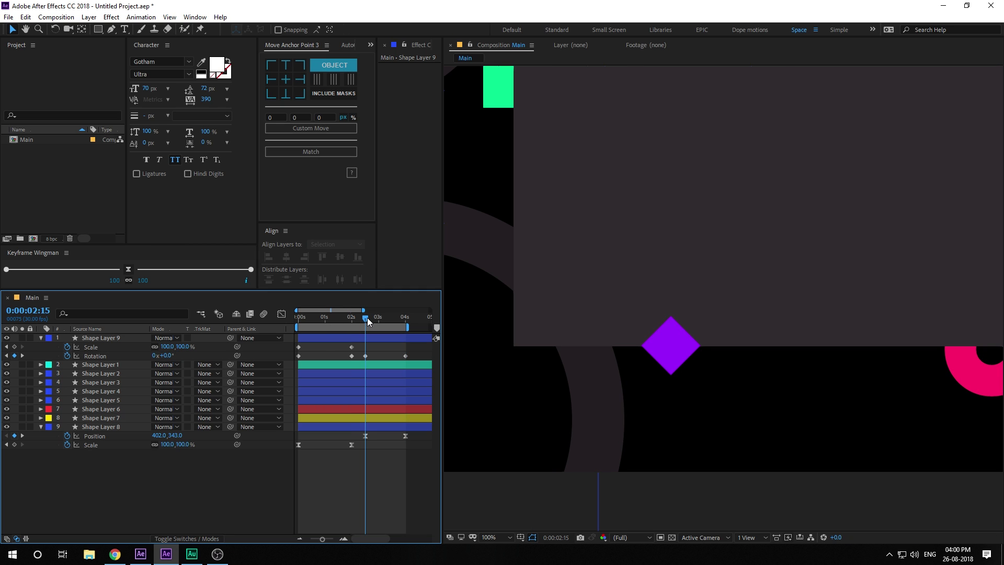
pyautogui.click(103, 339)
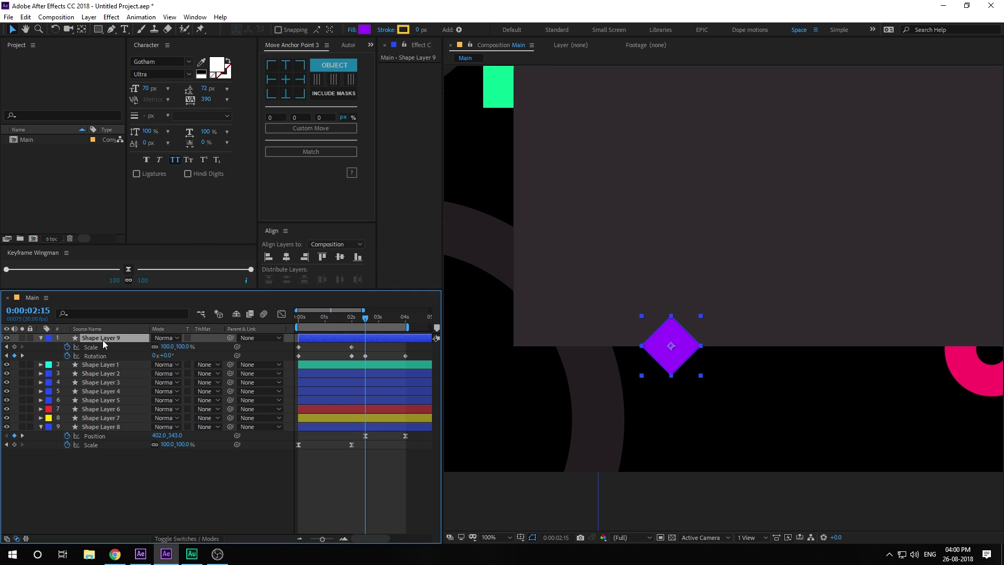
pyautogui.press('p')
pyautogui.click(67, 347)
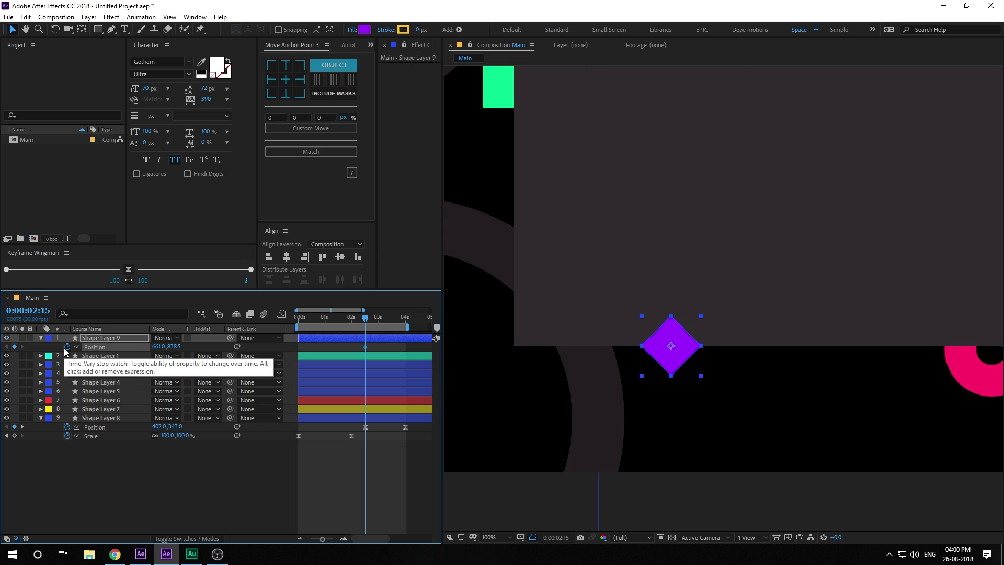
# Step: At 0:00:04:00, reposition the purple diamond to 748.0, 808.5 so it sits on the dark rectangle's lower edge
pyautogui.hotkey('shift', 's')
pyautogui.hotkey('shift', 'r')
pyautogui.moveTo(372, 319); pyautogui.dragTo(405, 318)
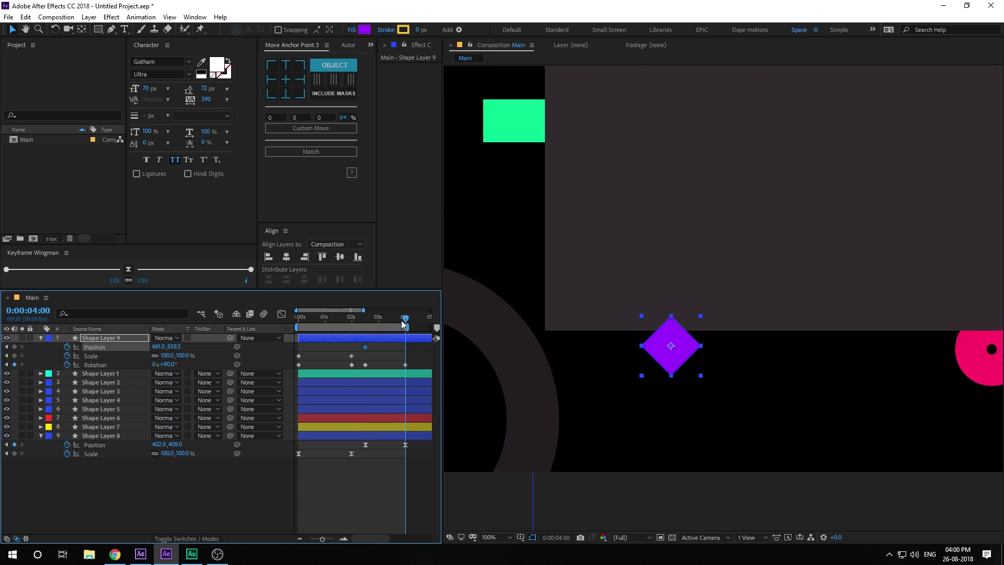
pyautogui.moveTo(689, 354); pyautogui.dragTo(731, 334)
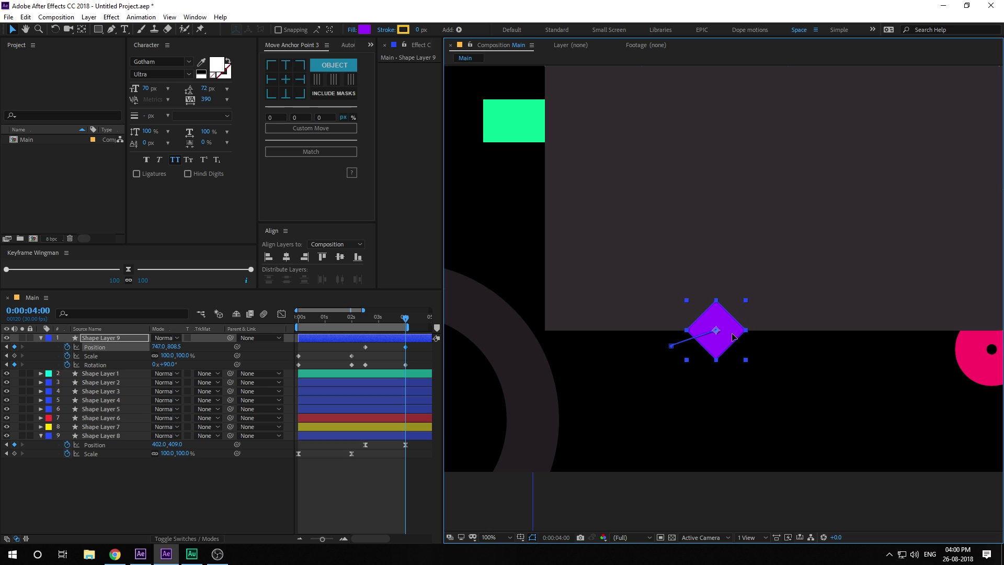
pyautogui.press('Right')
pyautogui.press('Up')
pyautogui.press('.')
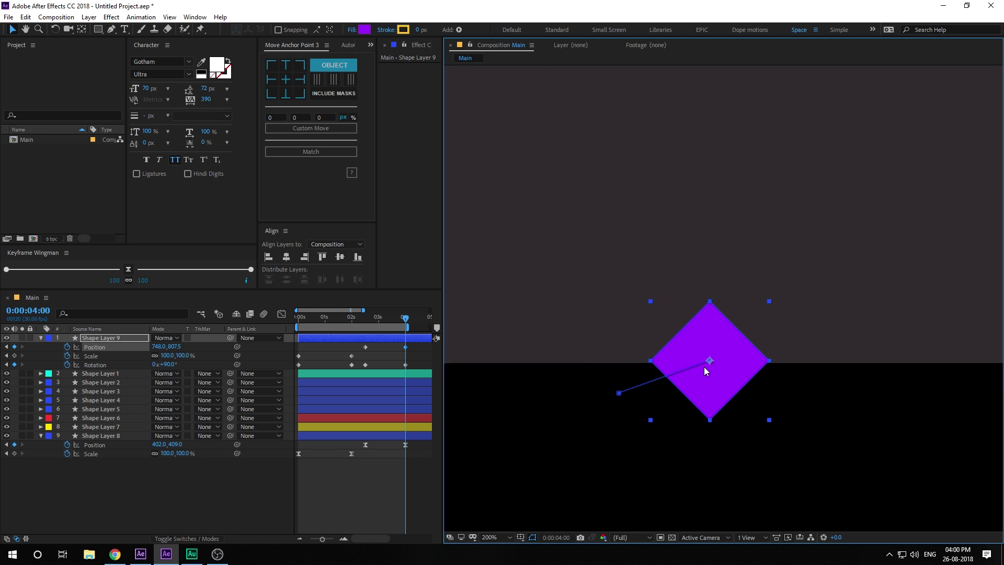
pyautogui.press('Down')
pyautogui.press(',')
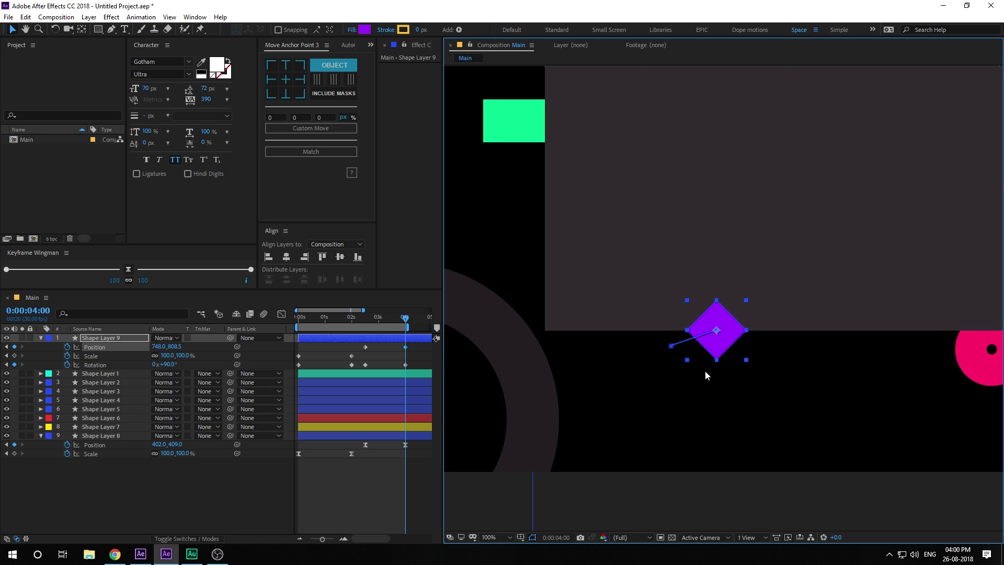
# Step: Ease all Position, Scale and Rotation keyframes of Shape Layer 9 with Keyframe Wingman and preview the motion
pyautogui.moveTo(412, 346); pyautogui.dragTo(296, 373)
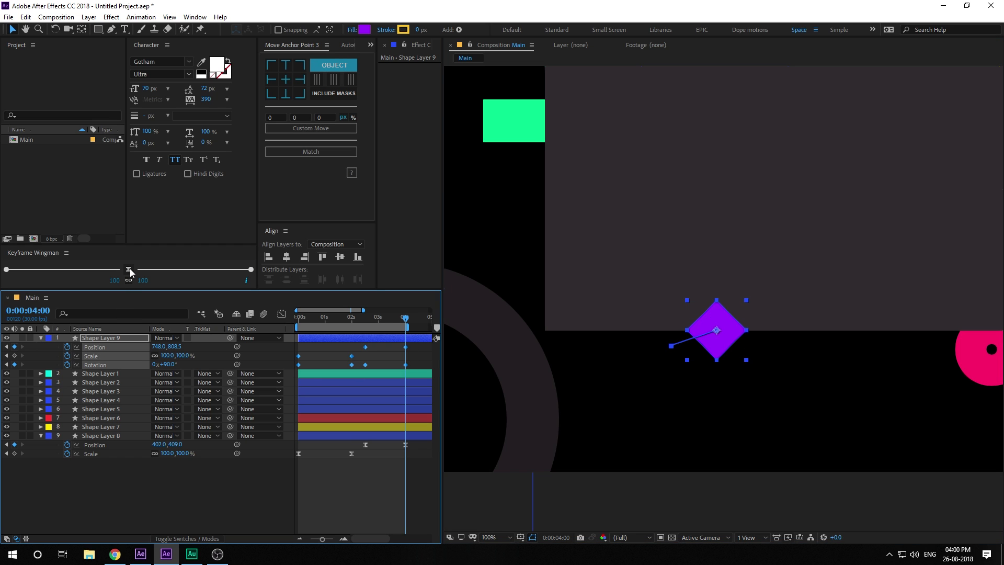
pyautogui.click(128, 268)
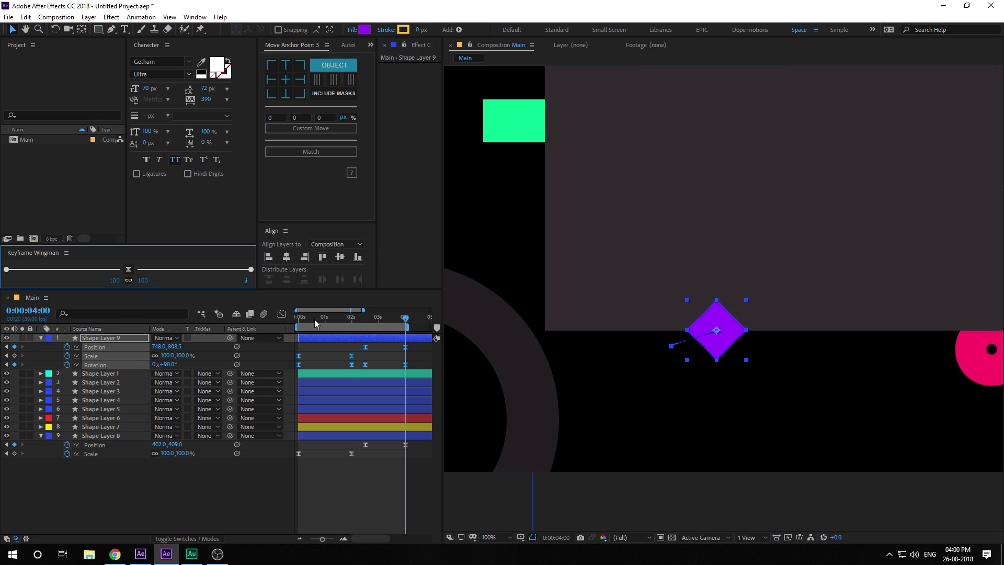
pyautogui.press('Home')
pyautogui.press('space')
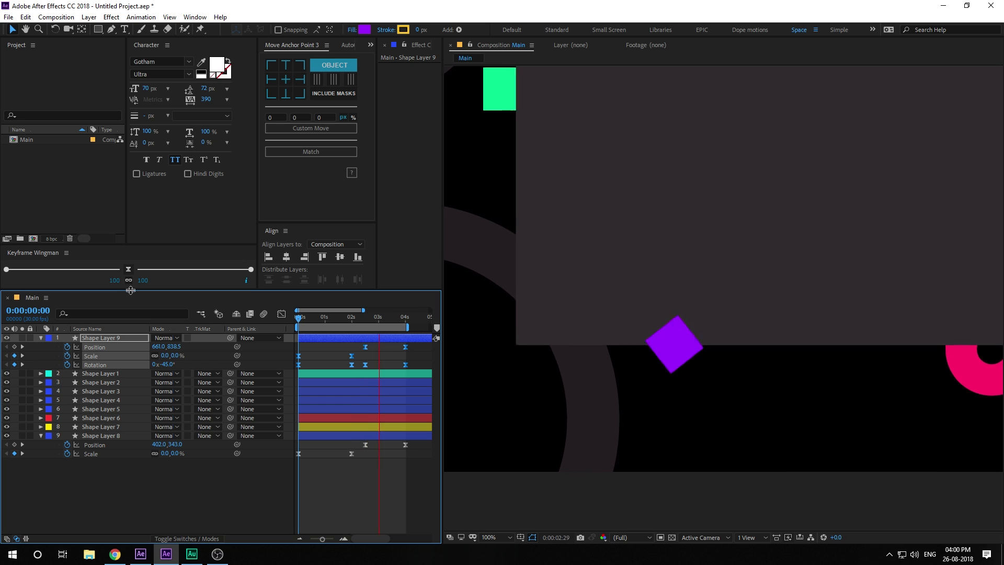
pyautogui.moveTo(348, 318); pyautogui.dragTo(415, 329)
pyautogui.click(586, 331)
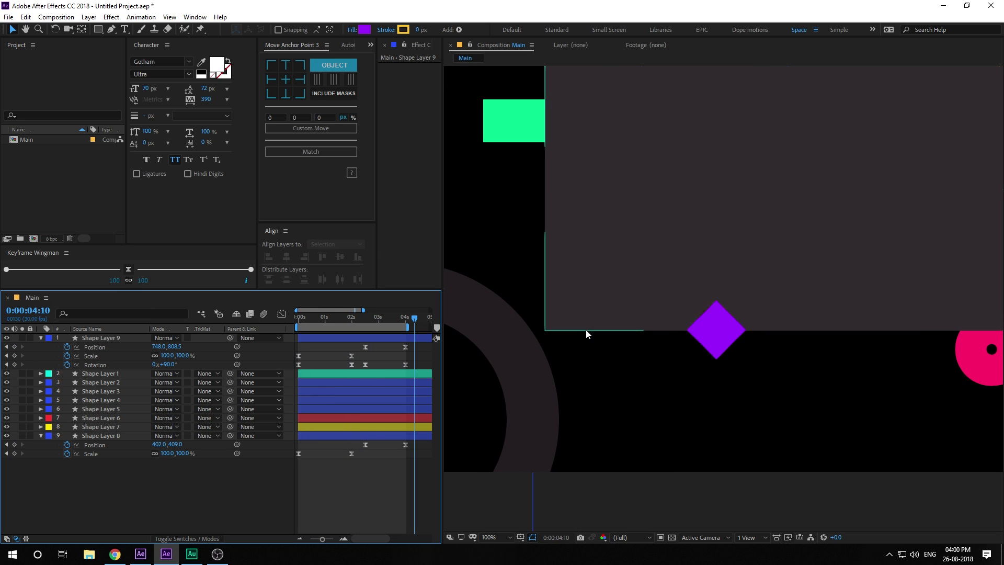
# Step: Fit the whole composition in view and play the animation from the start
pyautogui.press(',')
pyautogui.press(',')
pyautogui.press('h')
pyautogui.moveTo(632, 318); pyautogui.dragTo(592, 378)
pyautogui.press('v')
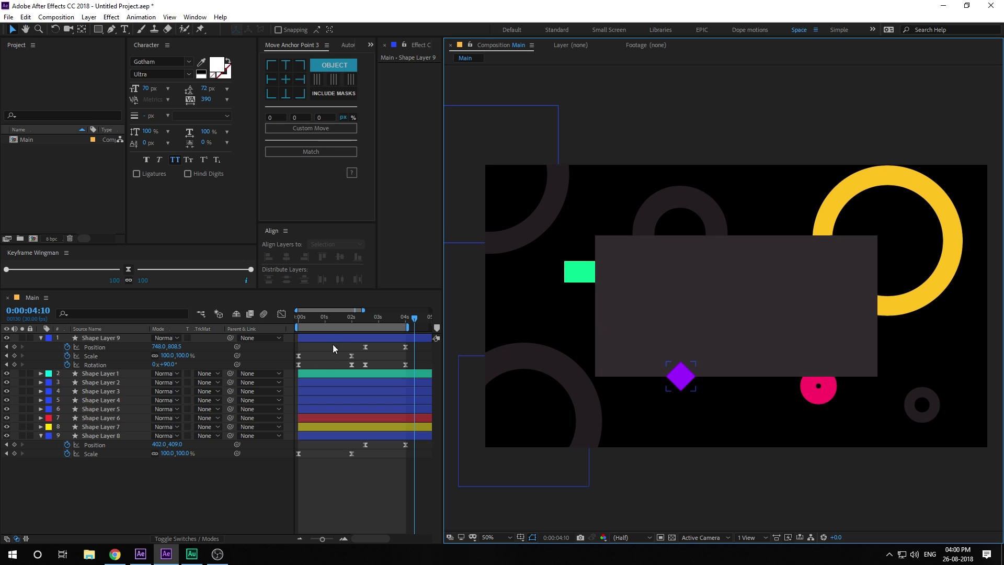
pyautogui.click(256, 331)
pyautogui.press('Home')
pyautogui.press('space')
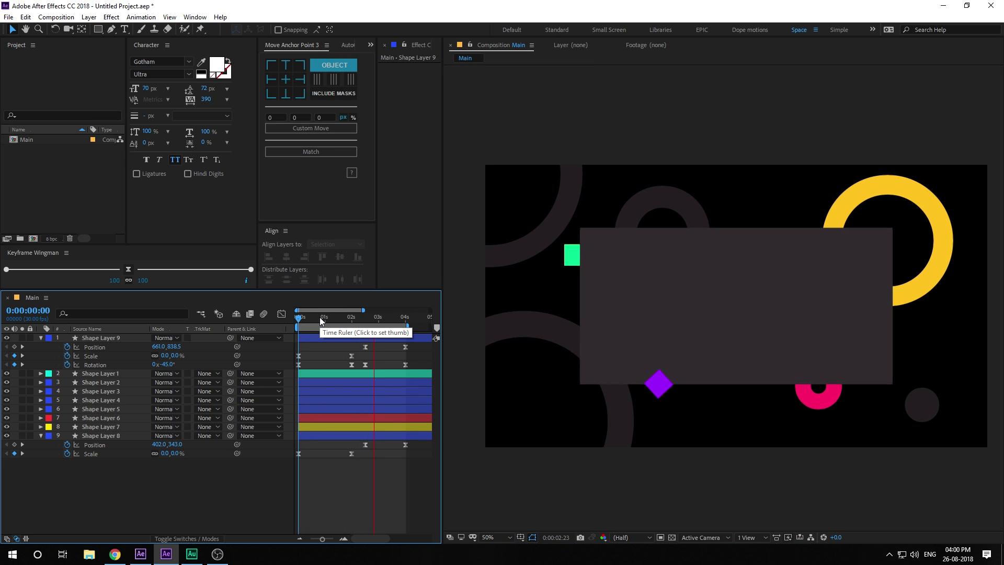
pyautogui.press('space')
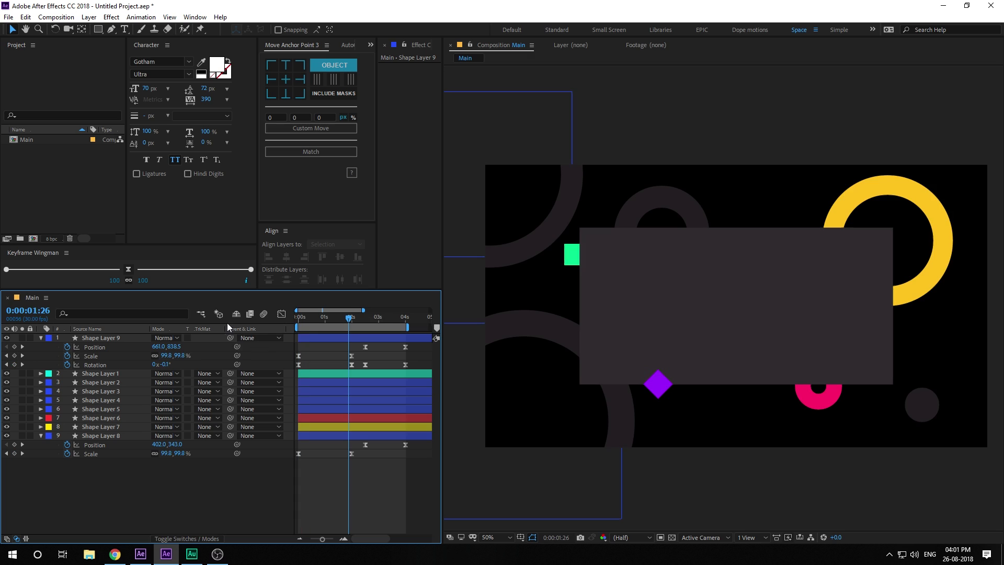
# Step: Hide the Parent & Link column, show layer switches instead of modes, and collapse the properties of all layers
pyautogui.rightClick(256, 330)
pyautogui.click(273, 335)
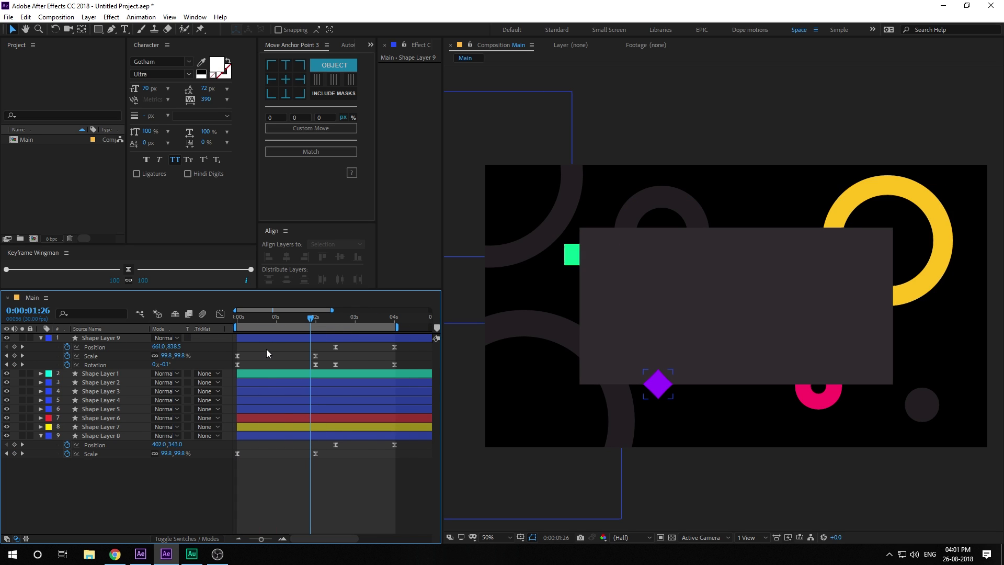
pyautogui.press('F4')
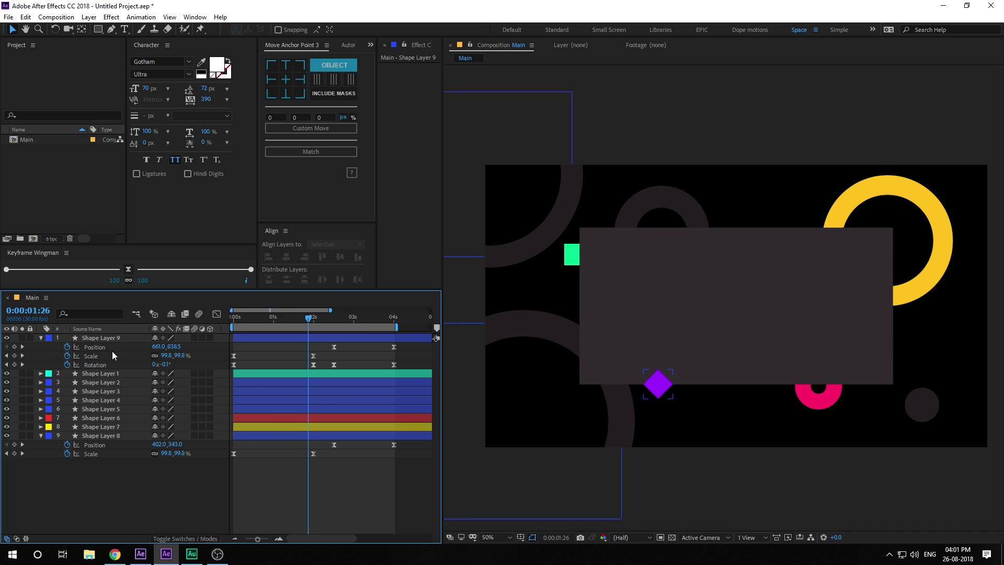
pyautogui.hotkey('ctrl', 'a')
pyautogui.press('u')
pyautogui.click(109, 432)
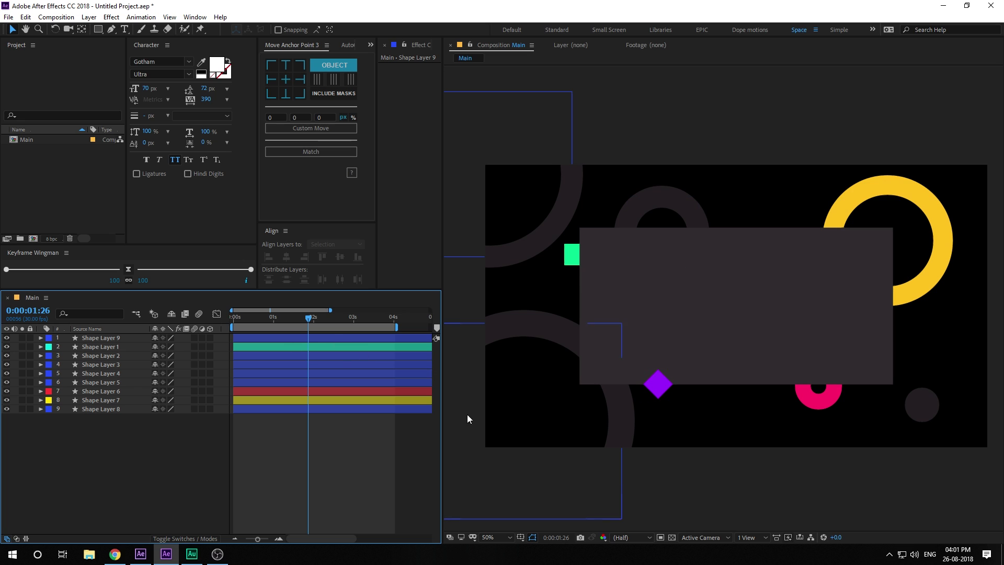
# Step: Play the composition from 0:00:00:00 and park the playhead at 0:00:01:17
pyautogui.moveTo(268, 315); pyautogui.dragTo(206, 317)
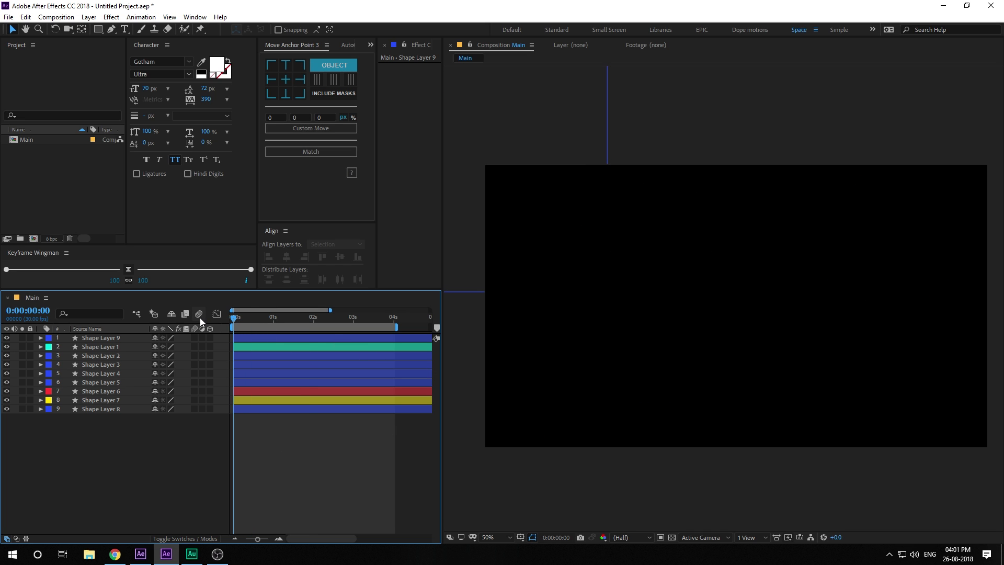
pyautogui.press('space')
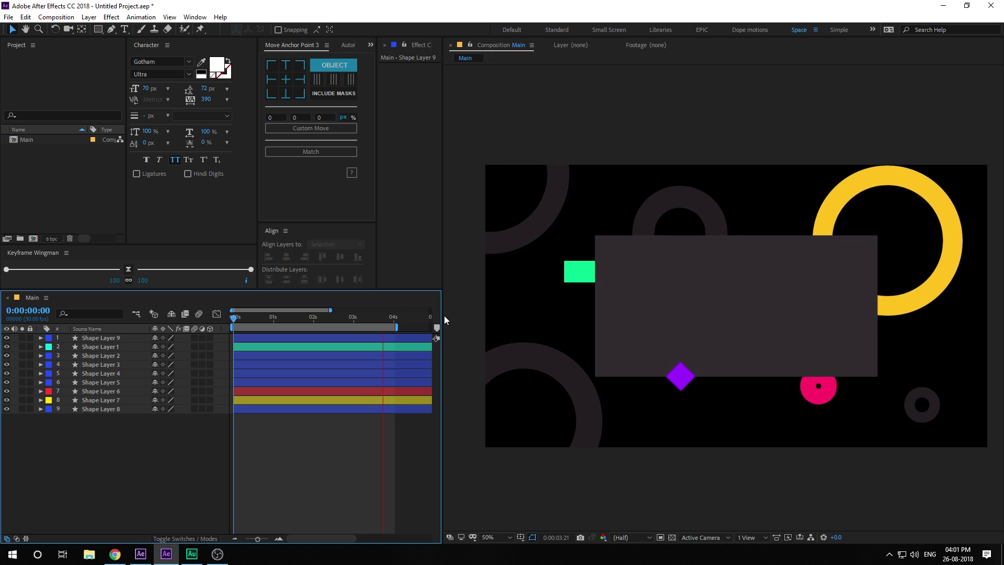
pyautogui.moveTo(268, 319); pyautogui.dragTo(296, 321)
# Step: Reveal the keyframed properties of all nine shape layers and enlarge the timeline so they all fit
pyautogui.moveTo(79, 416); pyautogui.dragTo(121, 331)
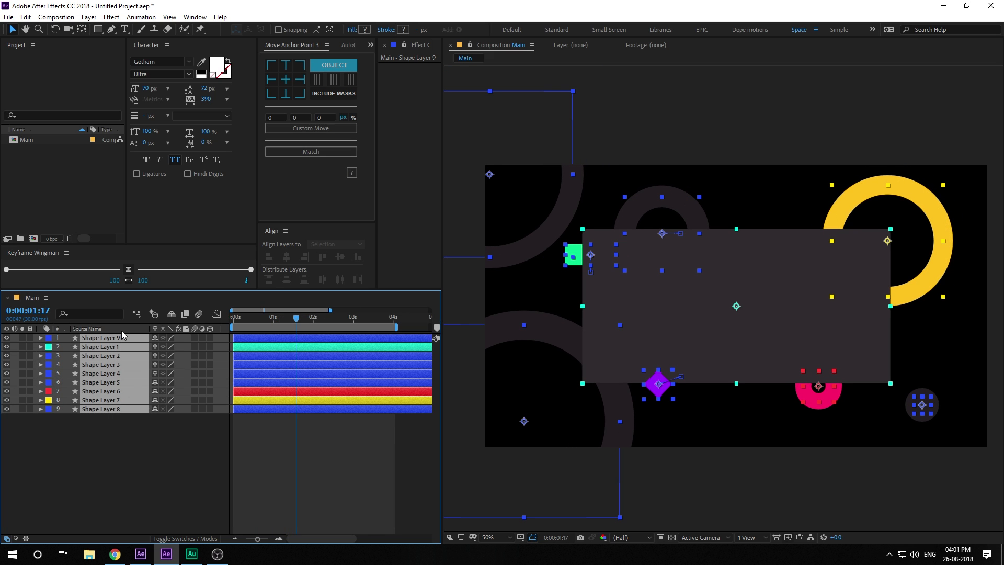
pyautogui.press('u')
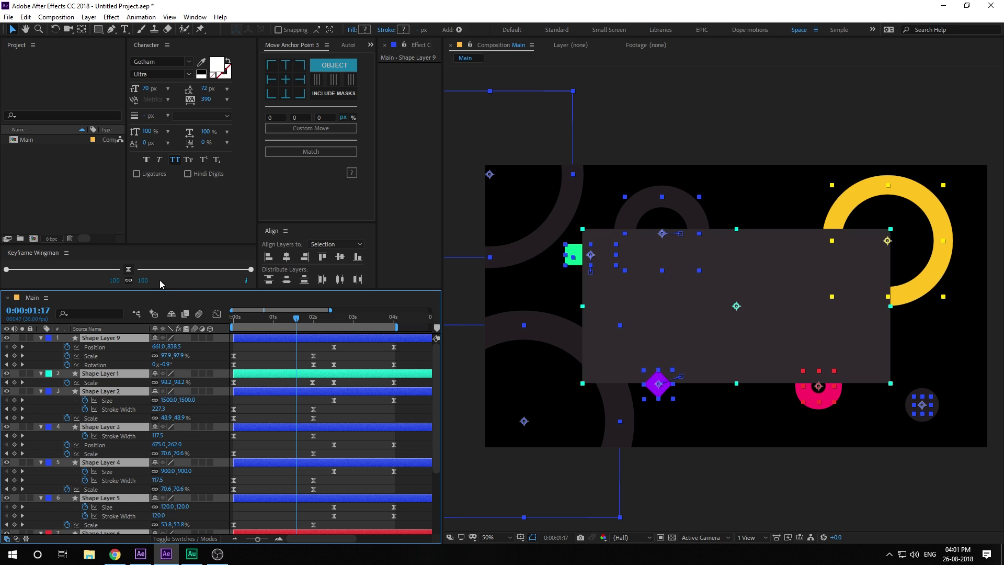
pyautogui.moveTo(132, 289); pyautogui.dragTo(153, 161)
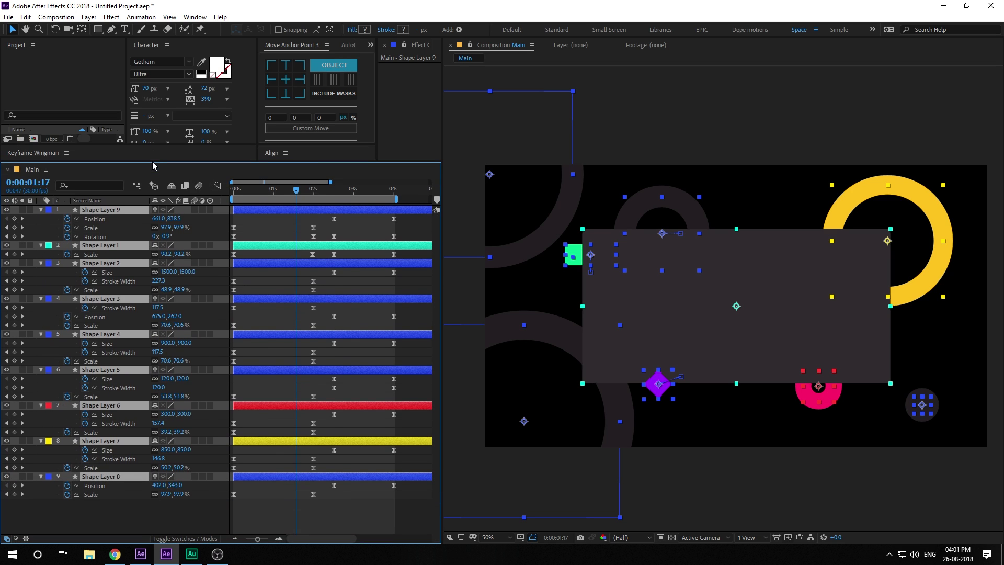
pyautogui.click(262, 497)
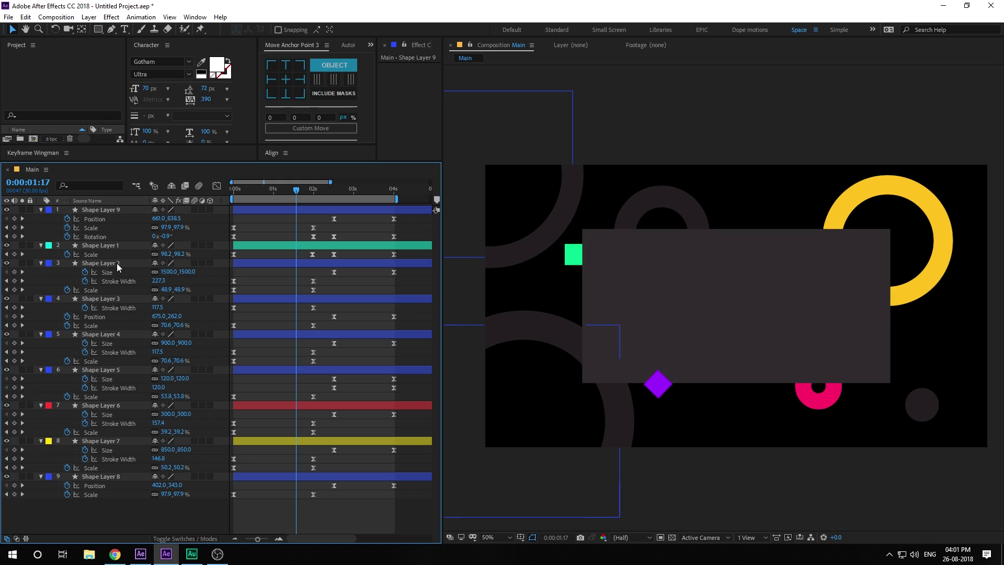
# Step: Delay the first Stroke Width and Scale keyframes of Shape Layers 3 and 4 to about 0.3 s; end Shape Layer 4's at about 1.6 s
pyautogui.click(107, 298)
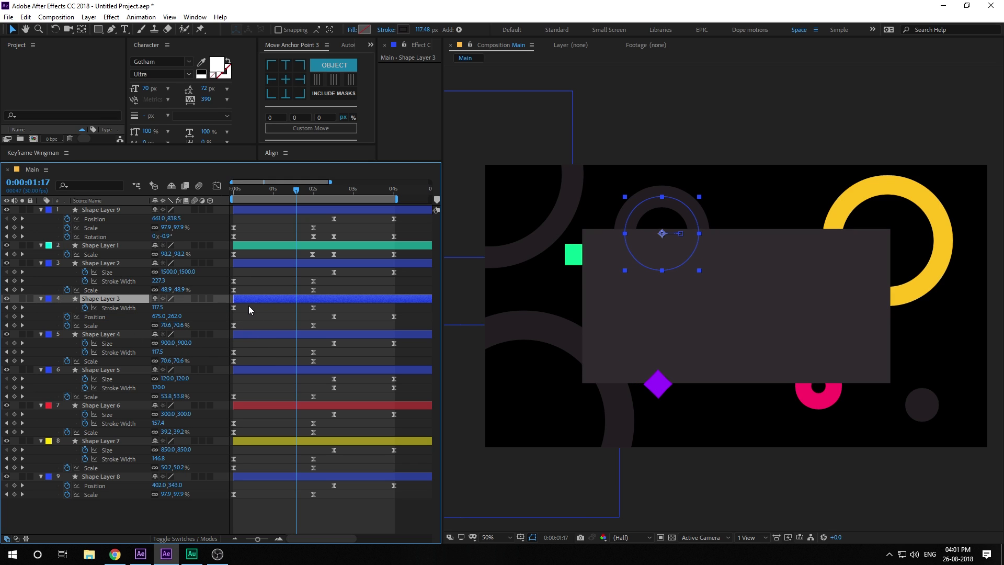
pyautogui.moveTo(249, 306)
pyautogui.mouseDown()
pyautogui.moveTo(230, 333)
pyautogui.moveTo(246, 309)
pyautogui.mouseUp()
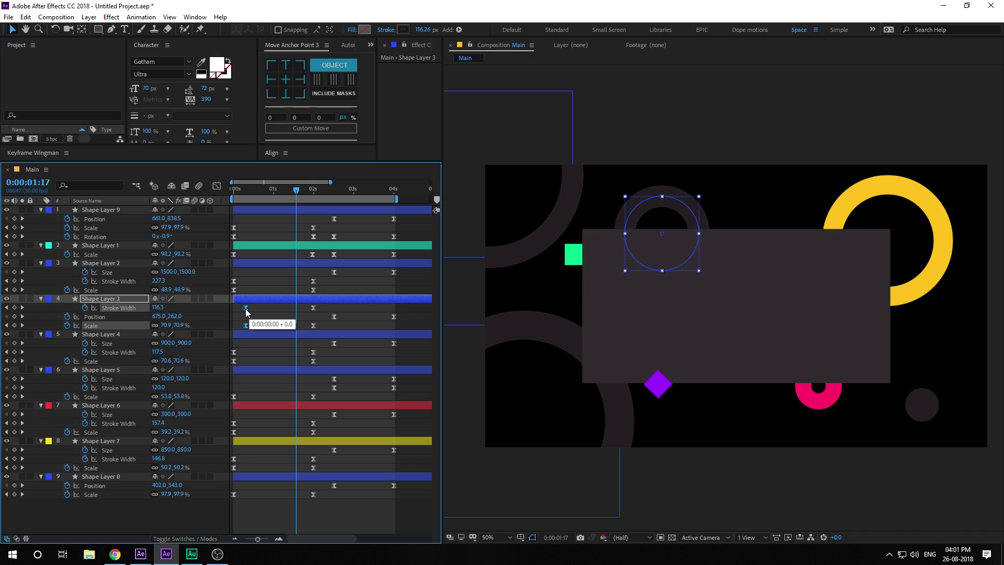
pyautogui.click(97, 335)
pyautogui.moveTo(306, 346)
pyautogui.mouseDown()
pyautogui.moveTo(316, 365)
pyautogui.moveTo(299, 352)
pyautogui.moveTo(228, 366)
pyautogui.moveTo(244, 354)
pyautogui.mouseUp()
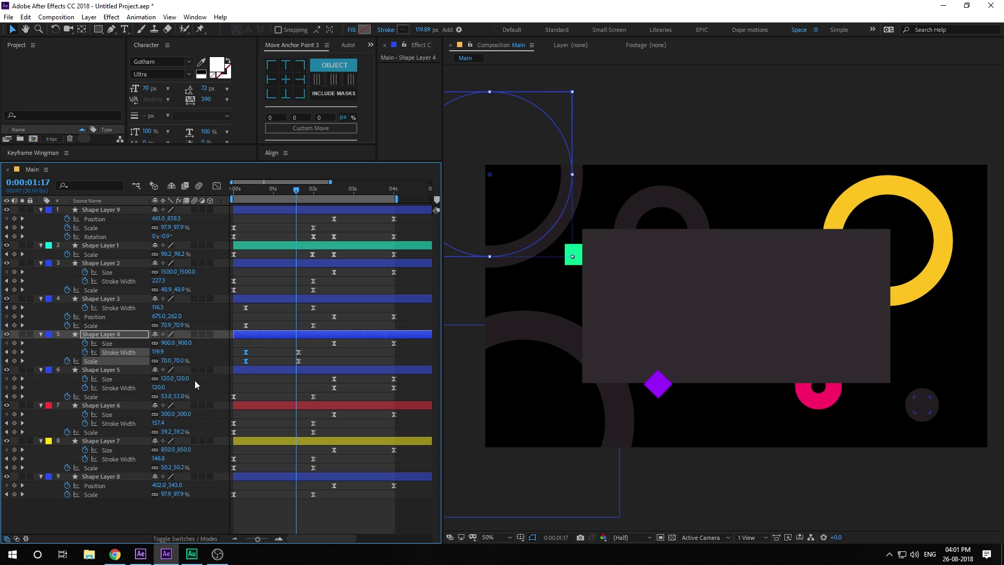
# Step: Shift Shape Layer 5's Scale keyframes to about 0.5 s and 1.4 s
pyautogui.click(102, 370)
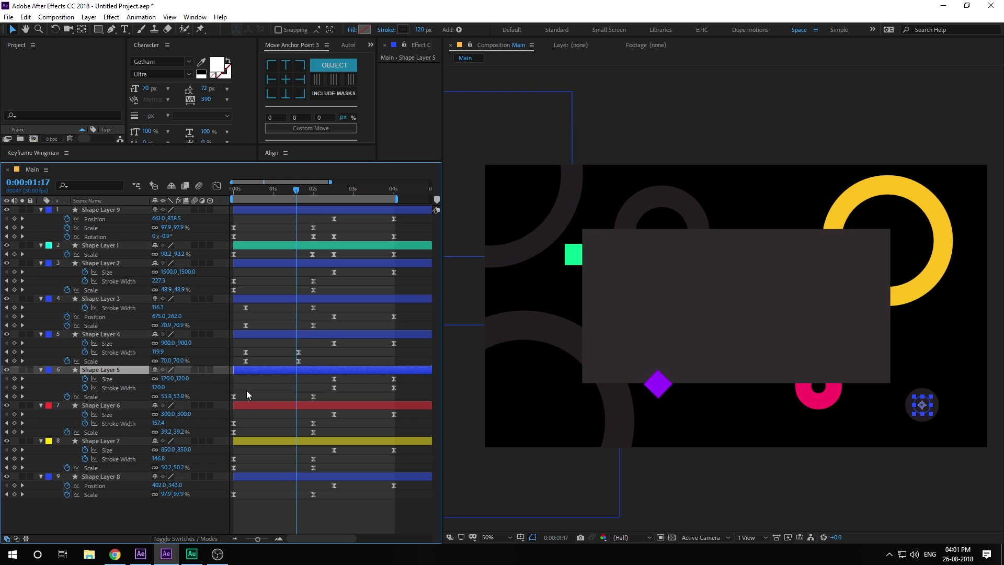
pyautogui.click(234, 396)
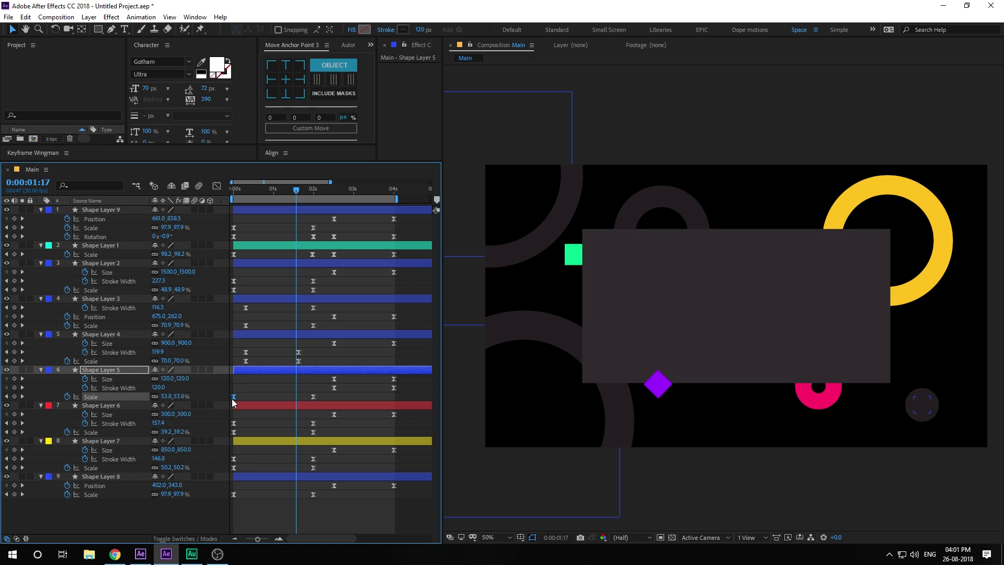
pyautogui.moveTo(233, 399); pyautogui.dragTo(291, 399)
# Step: Delay Shape Layer 6's first Stroke Width and Scale keyframes to about 0.5 s, and retime Shape Layer 7's to about 0.7 s and 1.8 s
pyautogui.click(245, 407)
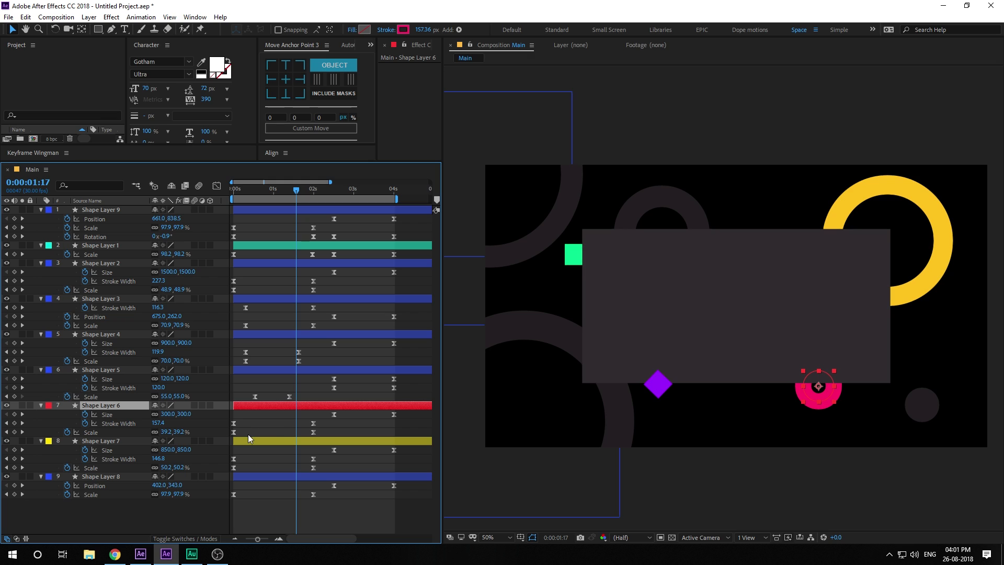
pyautogui.moveTo(245, 426)
pyautogui.mouseDown()
pyautogui.moveTo(229, 433)
pyautogui.moveTo(254, 430)
pyautogui.moveTo(230, 470)
pyautogui.moveTo(260, 460)
pyautogui.moveTo(316, 470)
pyautogui.moveTo(309, 457)
pyautogui.moveTo(305, 465)
pyautogui.mouseUp()
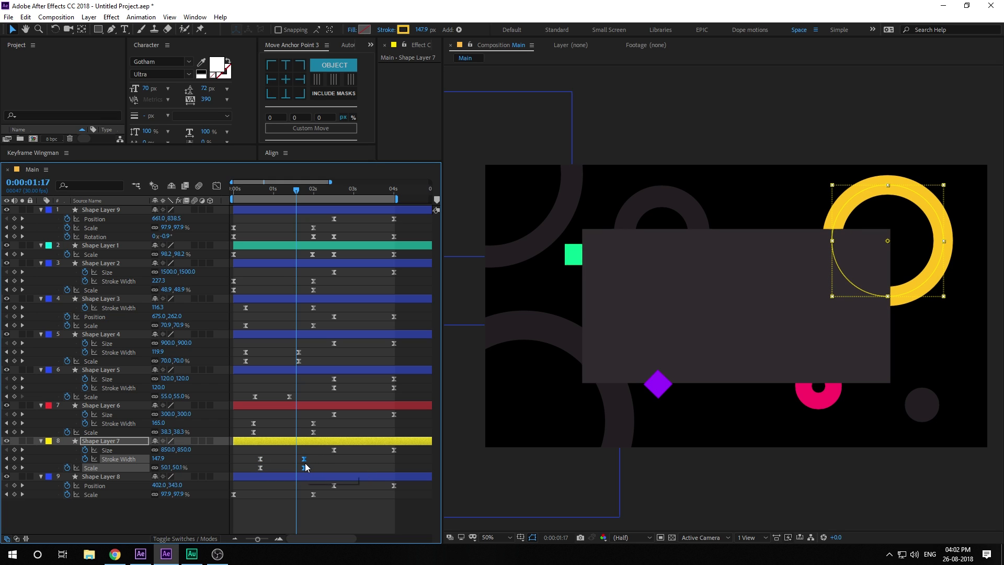
# Step: Retime Shape Layer 8's two Scale keyframes to about 0.4 s and 1.8 s
pyautogui.click(254, 477)
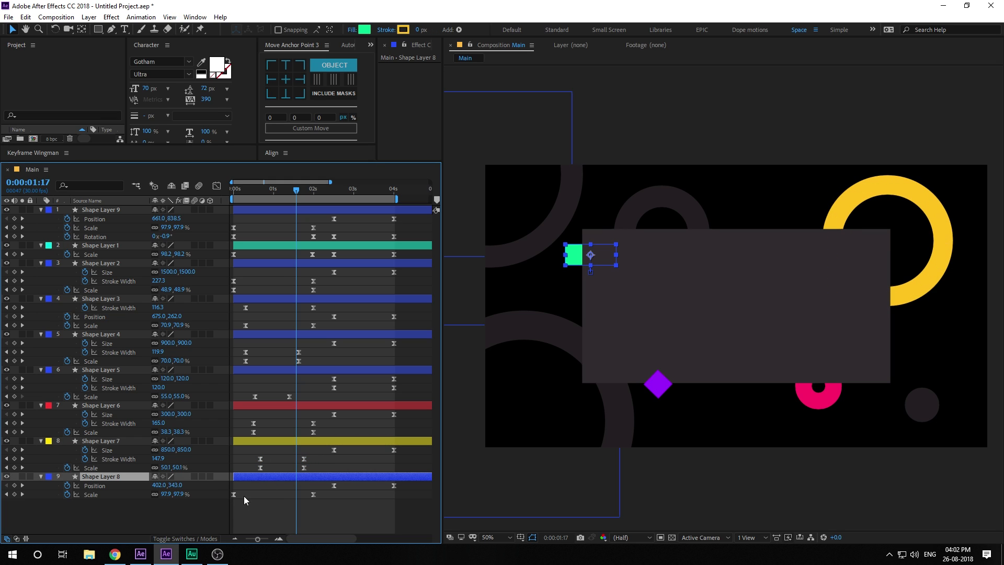
pyautogui.moveTo(244, 496)
pyautogui.mouseDown()
pyautogui.moveTo(230, 497)
pyautogui.moveTo(248, 496)
pyautogui.mouseUp()
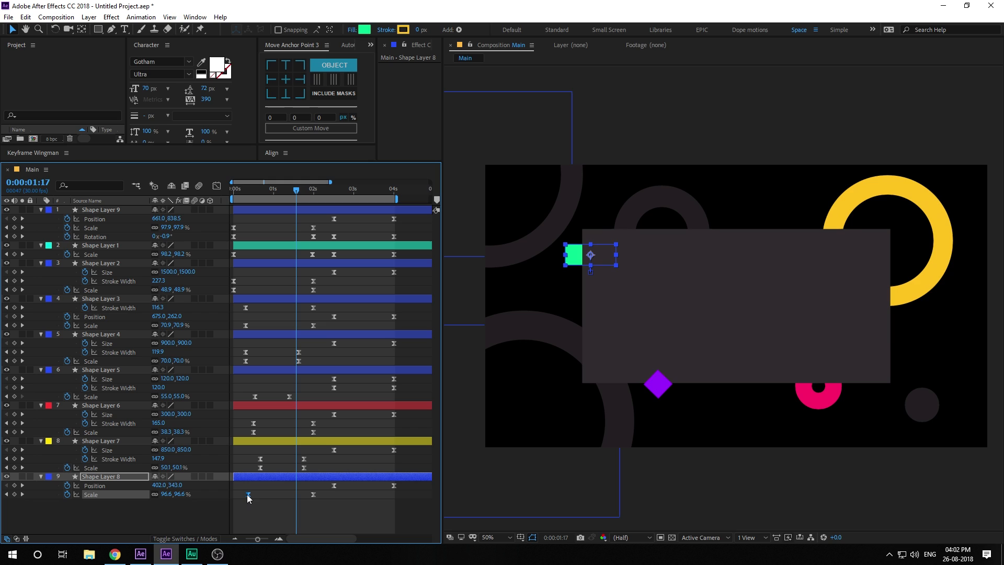
pyautogui.click(306, 497)
pyautogui.moveTo(312, 495); pyautogui.dragTo(306, 499)
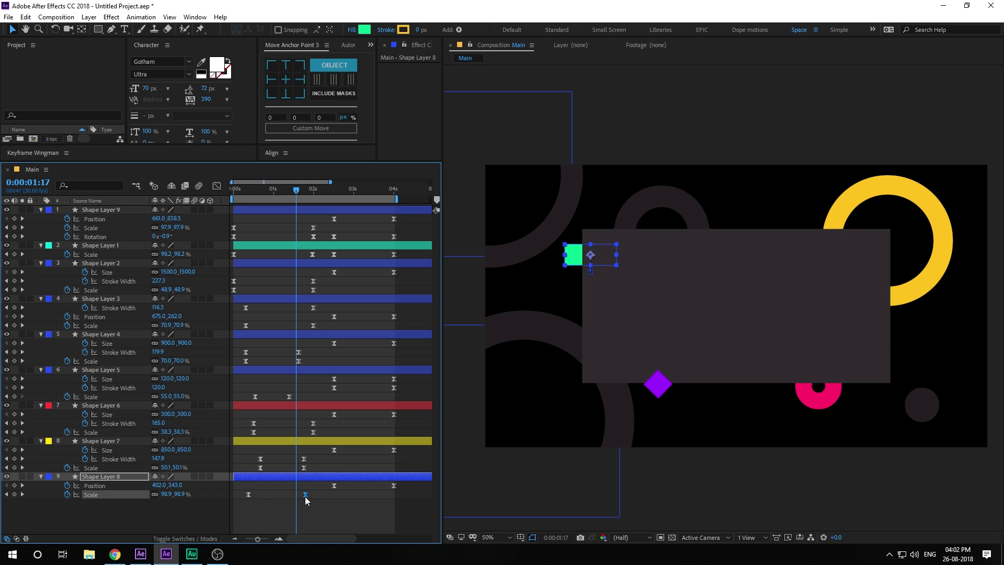
# Step: Retime Shape Layer 9's intro Scale and Rotation keyframes to about 0.6 s and 1.7 s, and preview the staggered animation
pyautogui.click(255, 208)
pyautogui.moveTo(257, 224)
pyautogui.mouseDown()
pyautogui.moveTo(228, 240)
pyautogui.moveTo(260, 234)
pyautogui.mouseUp()
pyautogui.moveTo(318, 225)
pyautogui.mouseDown()
pyautogui.moveTo(312, 248)
pyautogui.moveTo(301, 231)
pyautogui.mouseUp()
pyautogui.press('space')
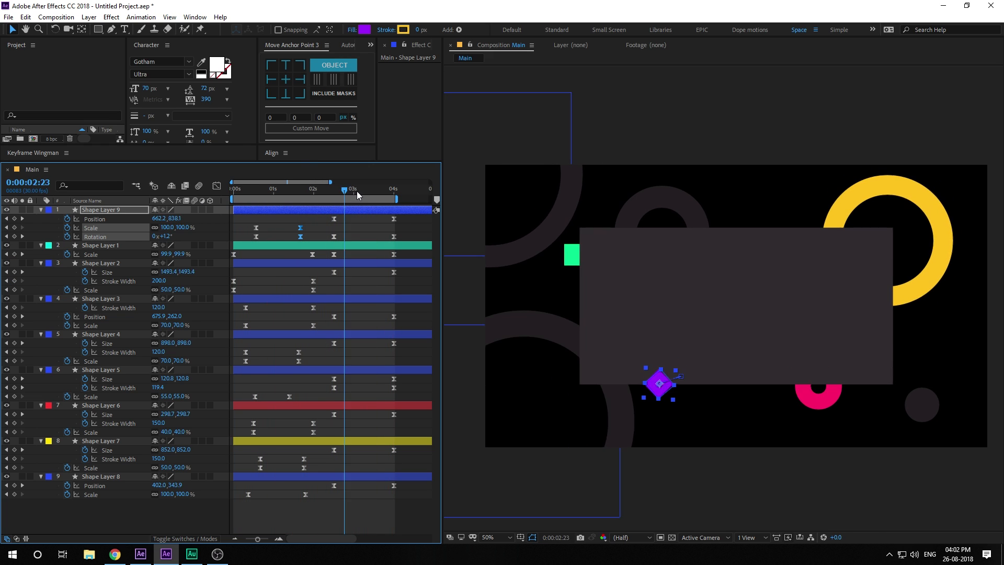
pyautogui.press('space')
# Step: Collapse the properties of all layers and shrink the timeline back to a smaller height
pyautogui.hotkey('ctrl', 'a')
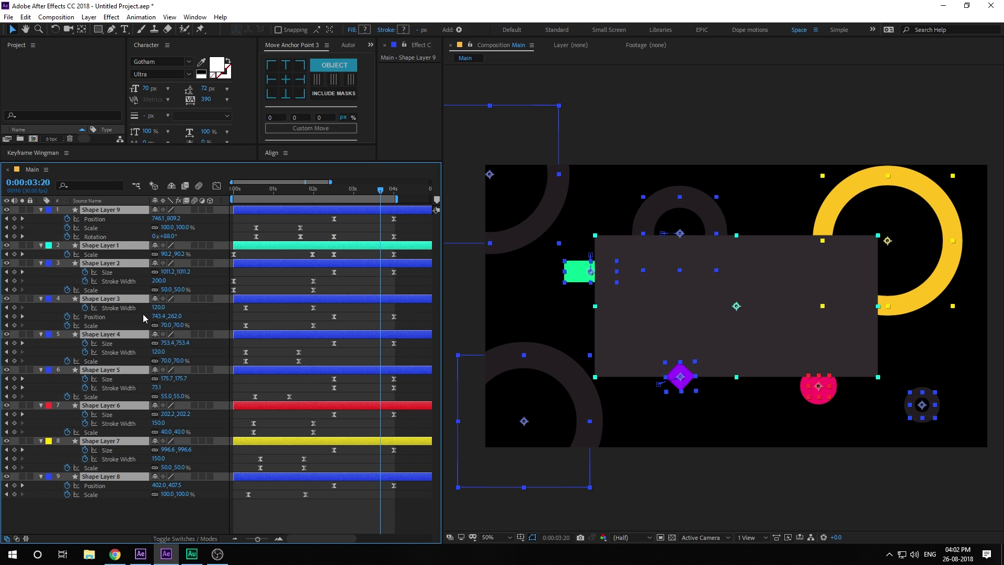
pyautogui.press('u')
pyautogui.click(110, 359)
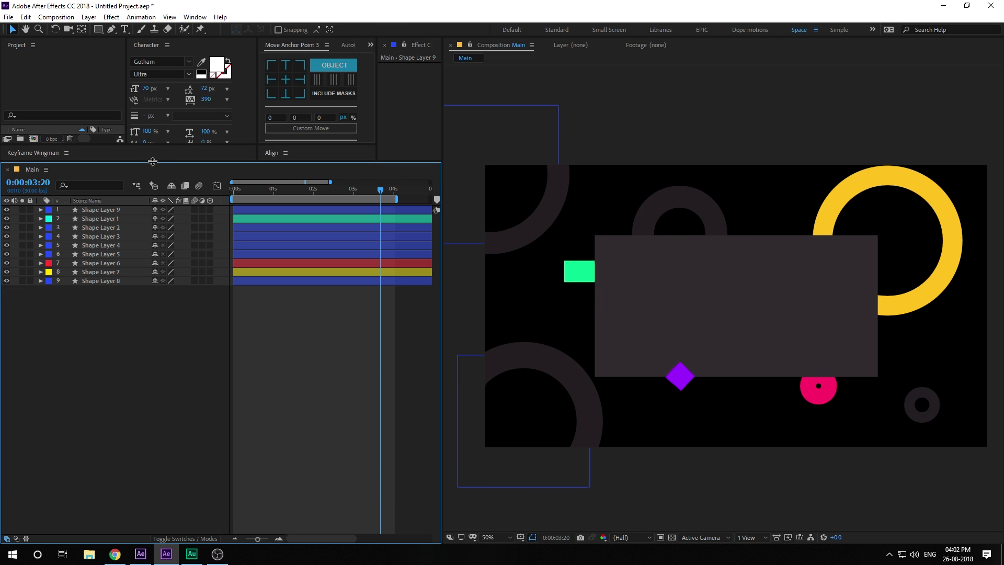
pyautogui.moveTo(152, 162); pyautogui.dragTo(142, 388)
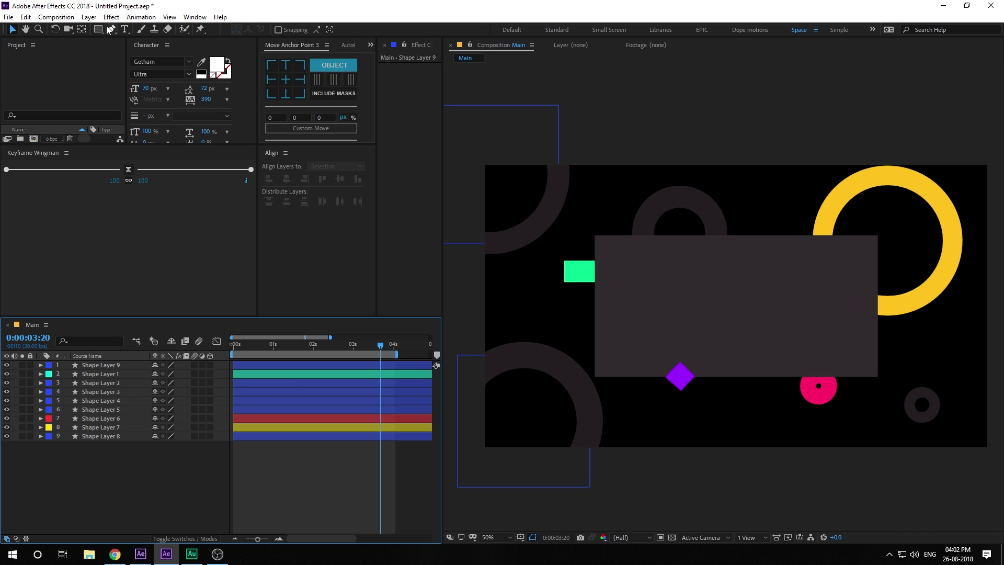
# Step: Add a text layer reading "DESIGN" over the dark rectangle
pyautogui.click(123, 29)
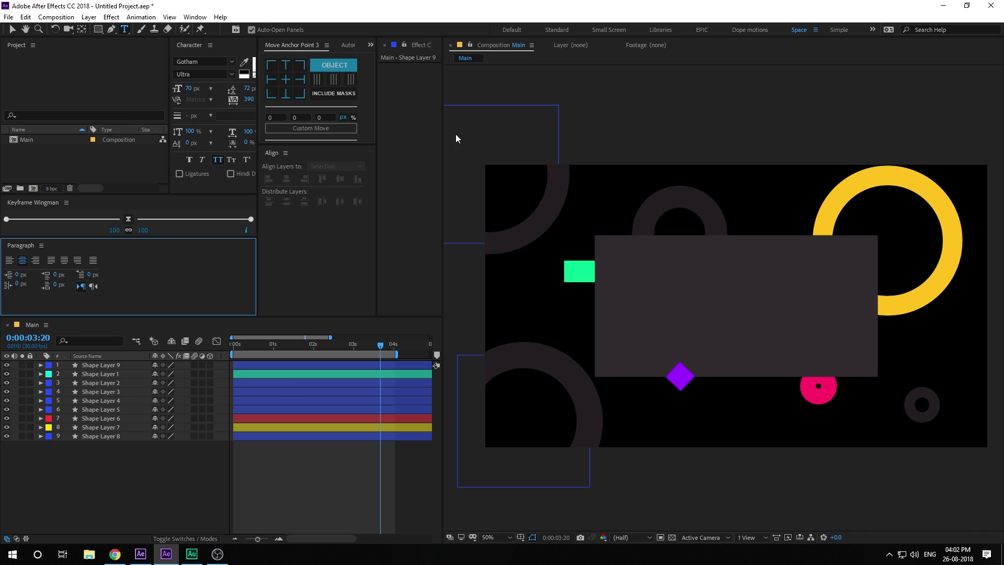
pyautogui.click(650, 272)
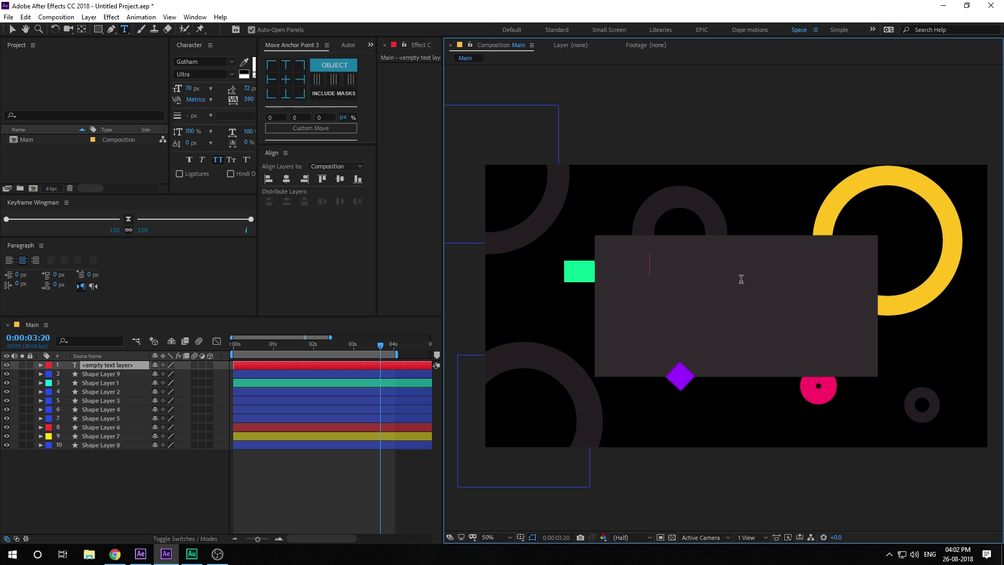
pyautogui.write('DESIGN')
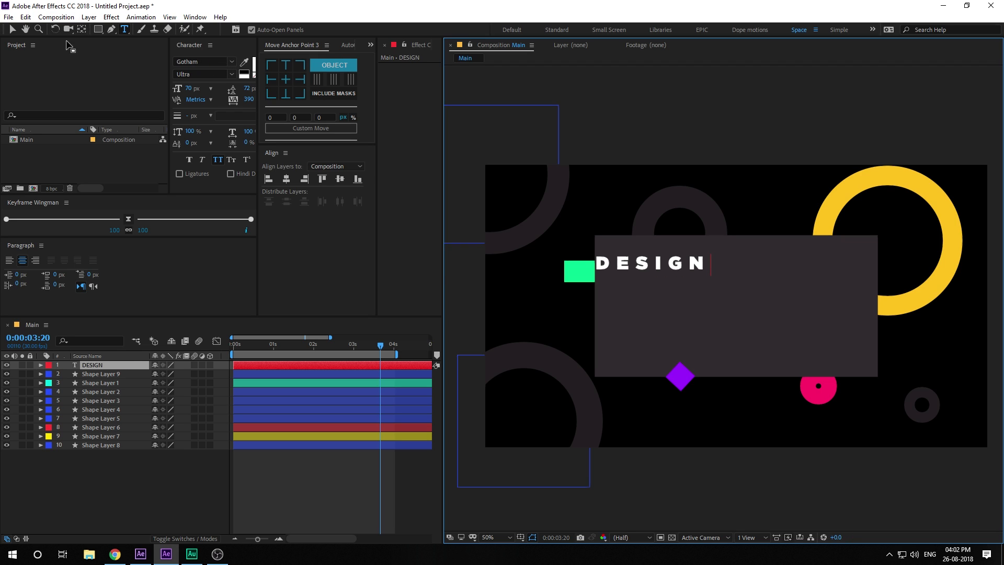
pyautogui.click(12, 30)
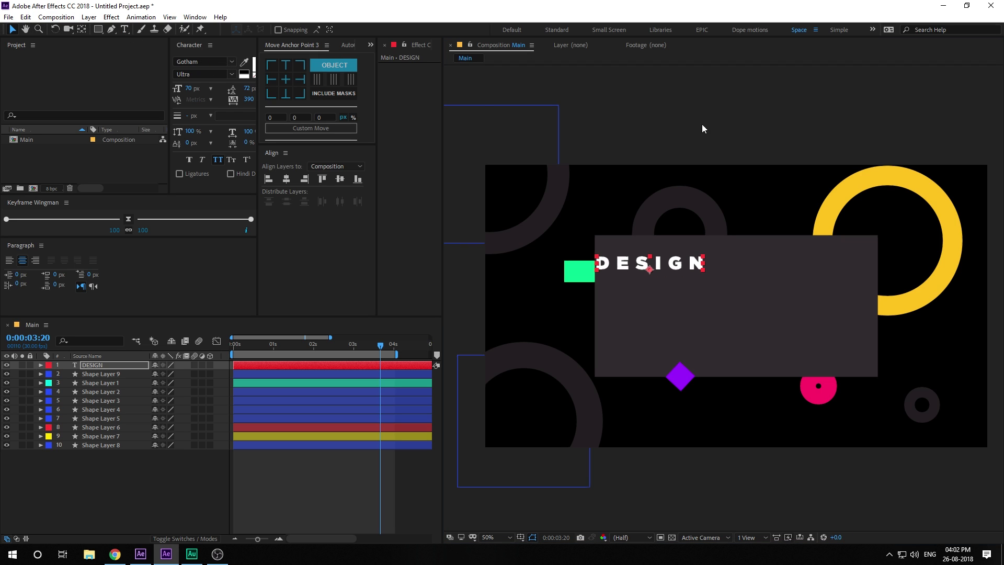
# Step: Centre the DESIGN layer's anchor point and align the text horizontally and vertically to the centre of the composition
pyautogui.click(288, 80)
pyautogui.click(287, 179)
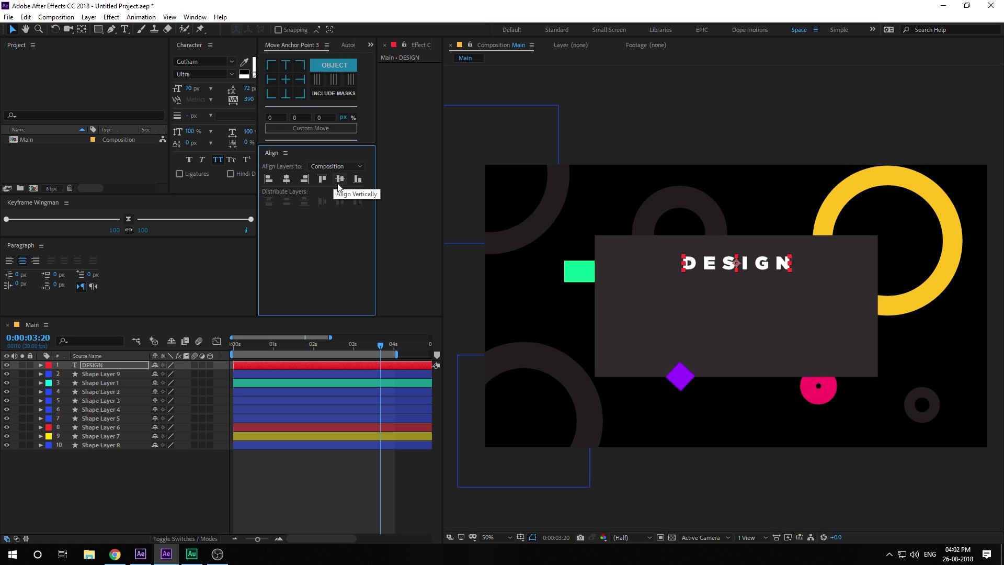
pyautogui.click(339, 180)
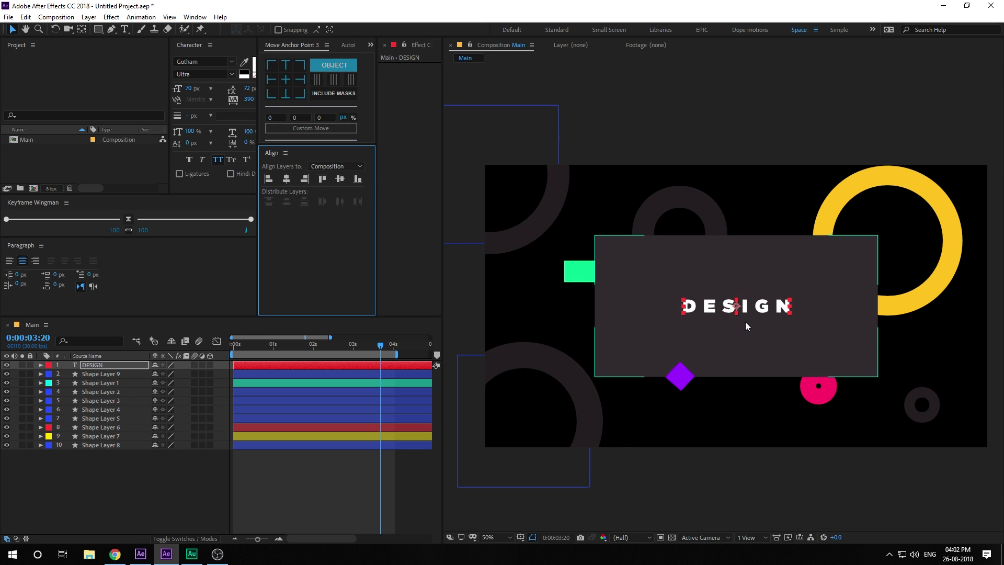
# Step: Add a Position text animator to the DESIGN layer and reveal its Range Selector settings
pyautogui.press('.')
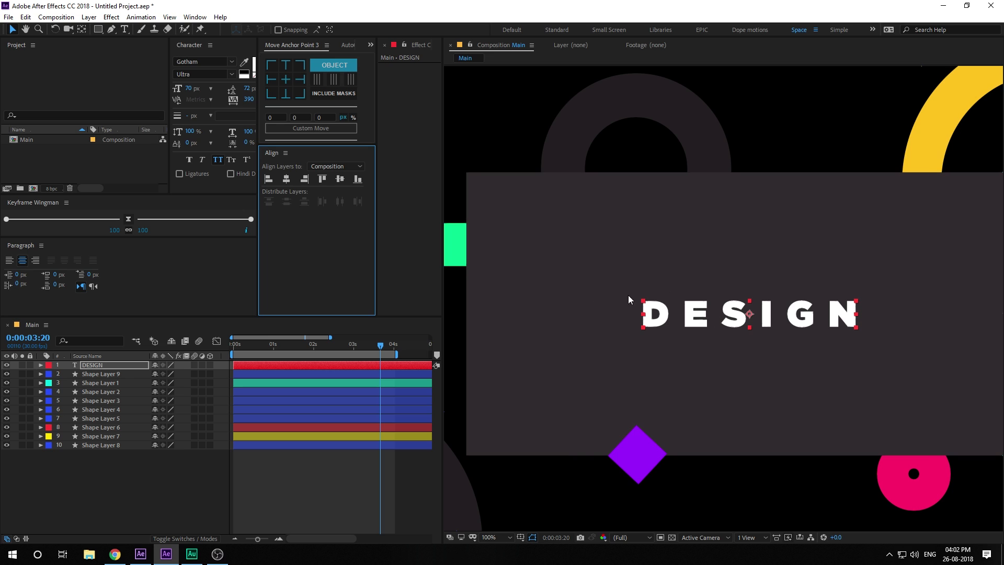
pyautogui.click(40, 365)
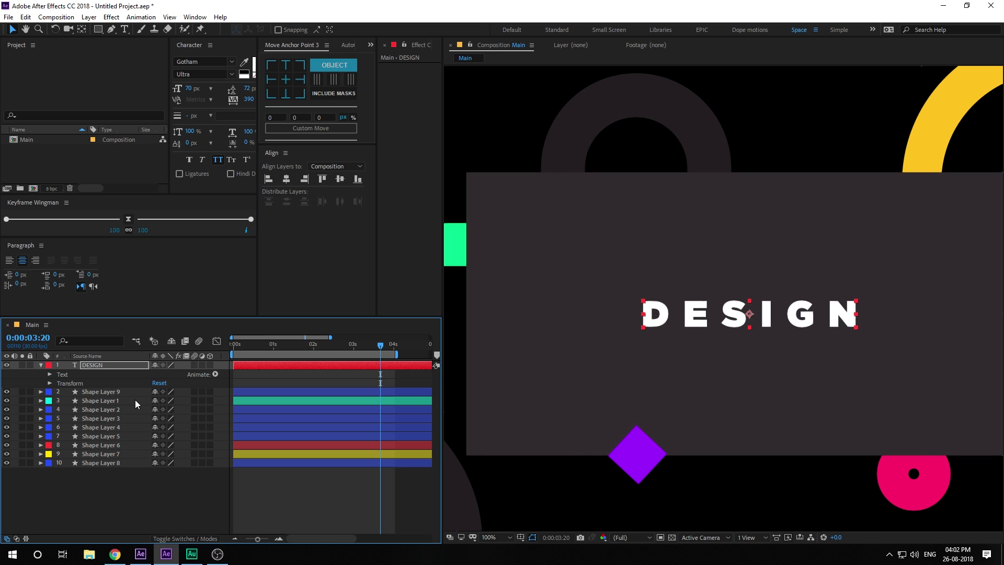
pyautogui.click(213, 375)
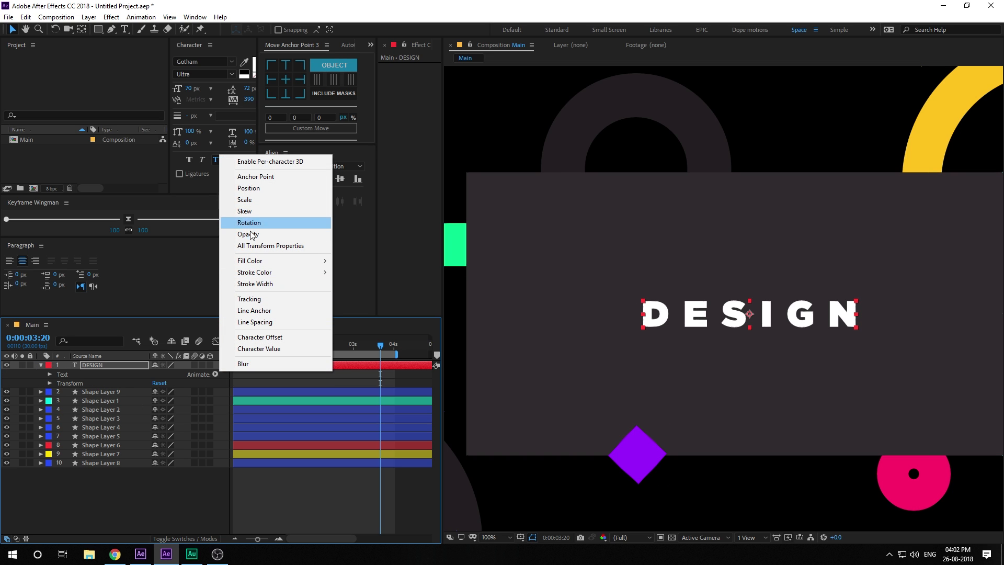
pyautogui.click(250, 188)
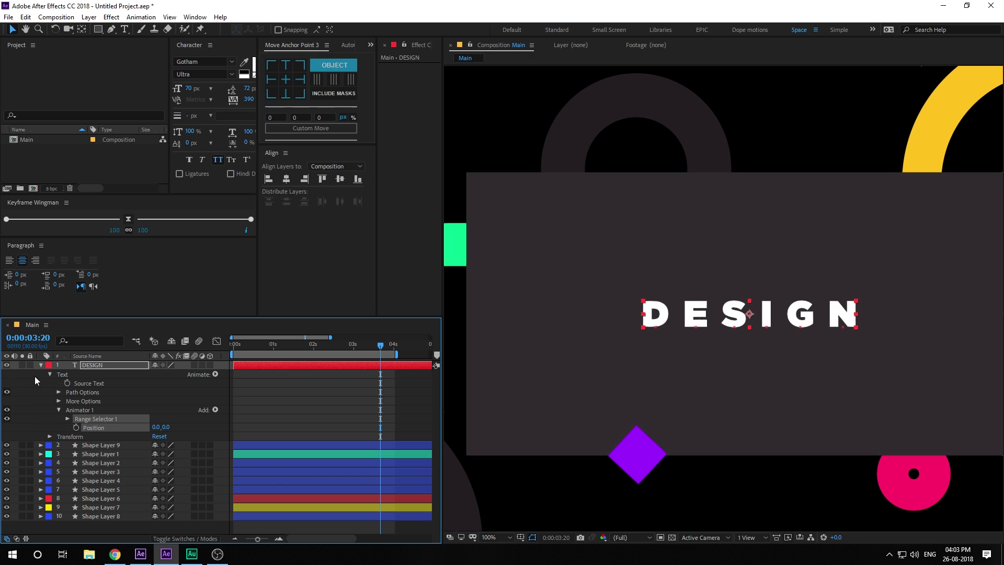
pyautogui.click(67, 419)
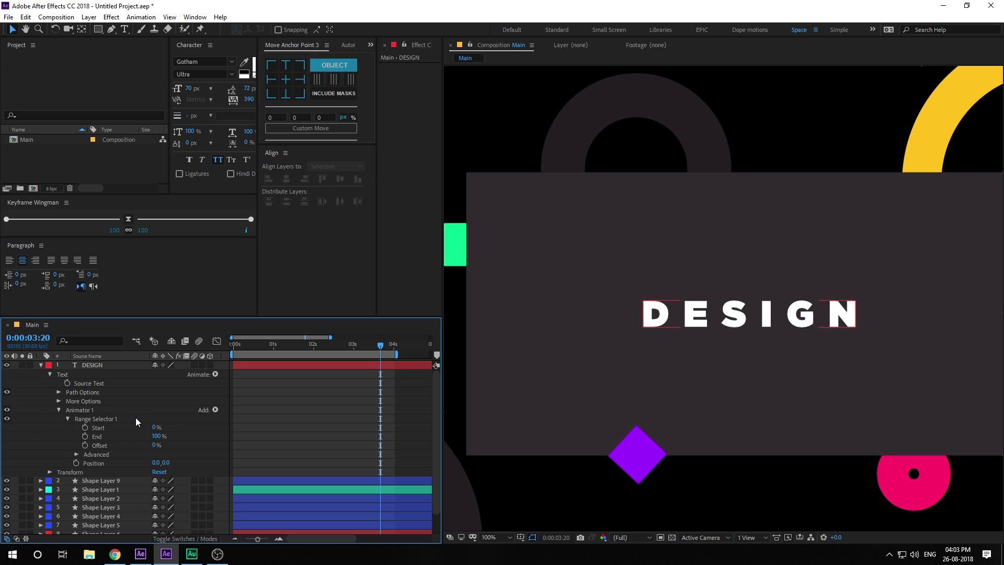
# Step: Solo the DESIGN layer and keyframe its Range Selector Start from 0% at 0 s to 100% at 1 s
pyautogui.moveTo(283, 344); pyautogui.dragTo(271, 344)
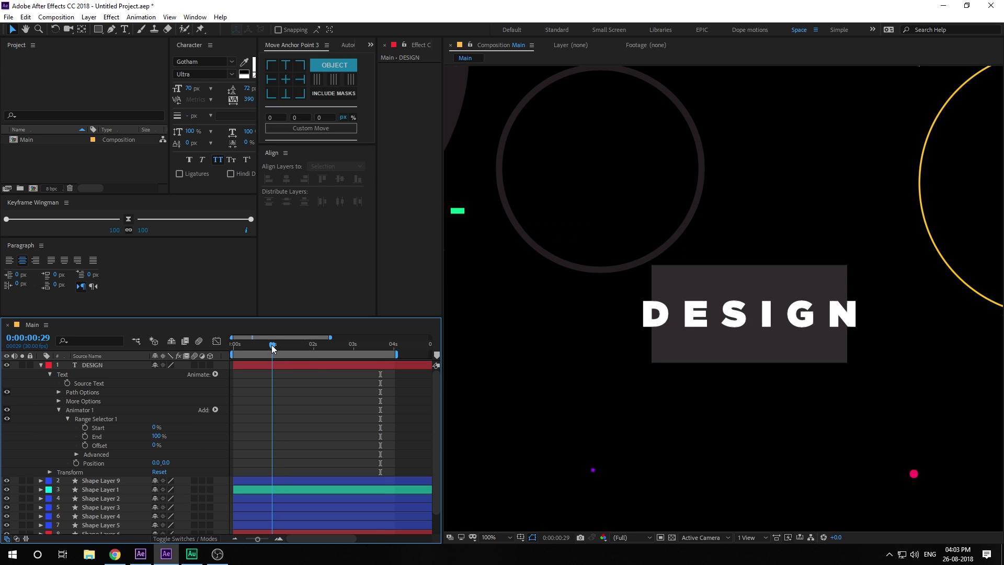
pyautogui.click(22, 365)
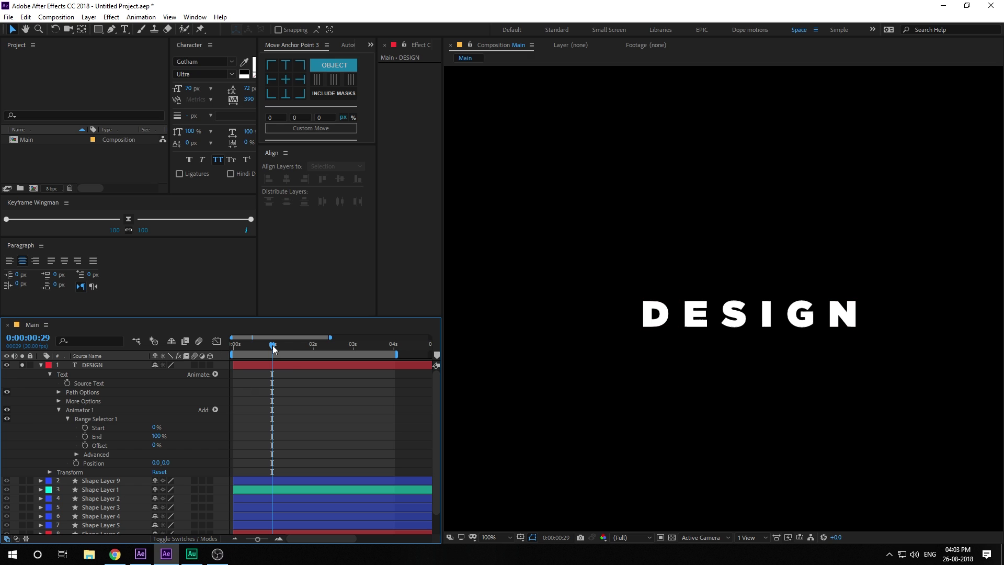
pyautogui.moveTo(272, 346); pyautogui.dragTo(223, 346)
pyautogui.hotkey('alt', 'Tab')
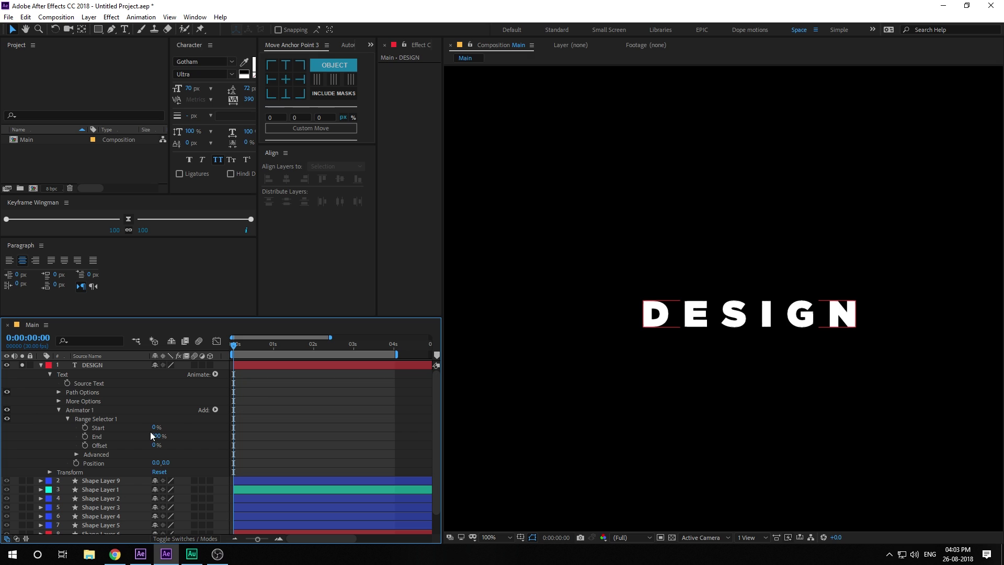
pyautogui.click(85, 428)
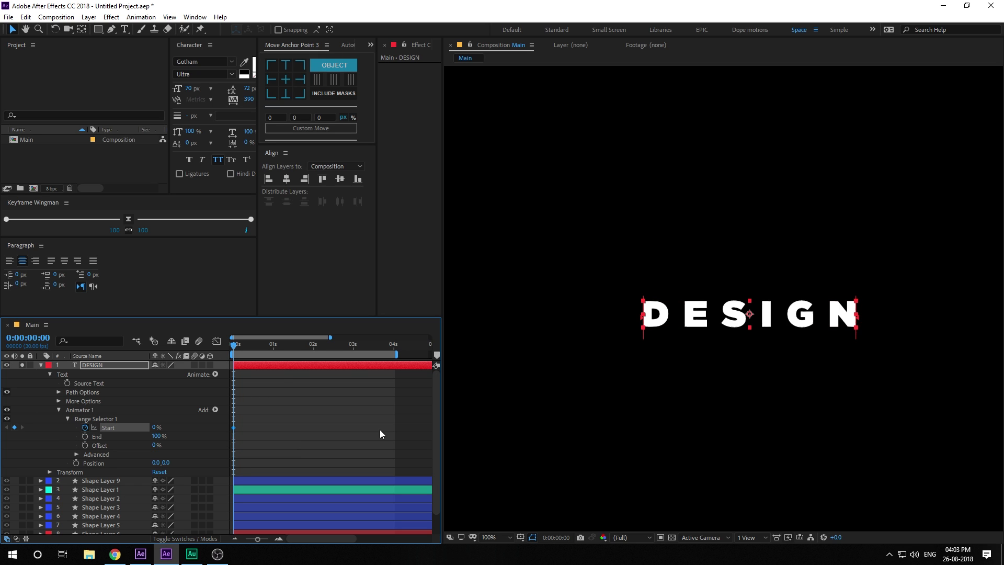
pyautogui.moveTo(256, 345); pyautogui.dragTo(273, 348)
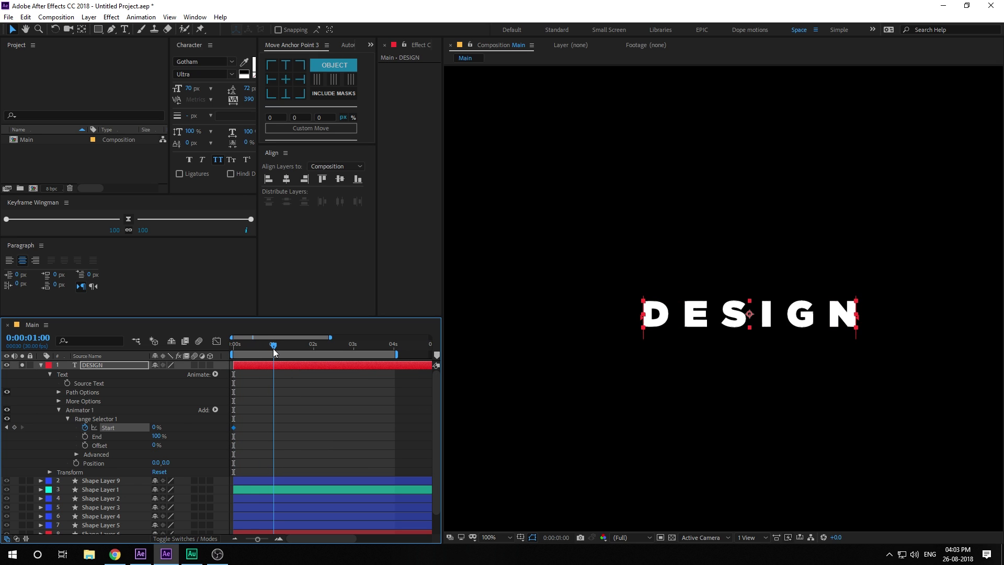
pyautogui.moveTo(155, 428); pyautogui.dragTo(217, 430)
# Step: Set the text animator's Position to 0, 200 and scrub through the letter animation
pyautogui.click(166, 462)
pyautogui.write('200')
pyautogui.click(194, 453)
pyautogui.moveTo(252, 345)
pyautogui.mouseDown()
pyautogui.moveTo(240, 347)
pyautogui.moveTo(271, 347)
pyautogui.moveTo(235, 356)
pyautogui.moveTo(256, 361)
pyautogui.mouseUp()
pyautogui.click(256, 361)
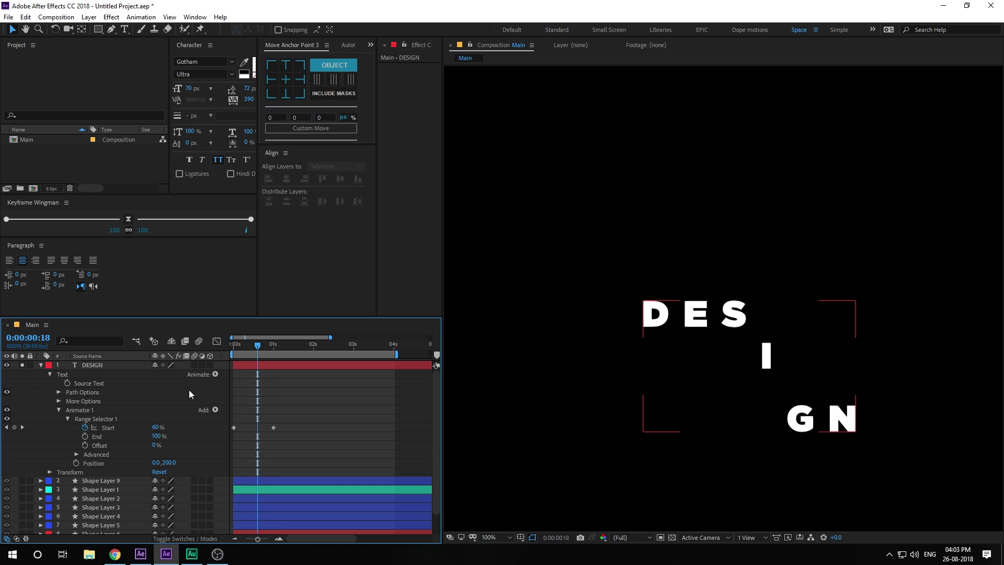
pyautogui.click(214, 374)
pyautogui.click(262, 299)
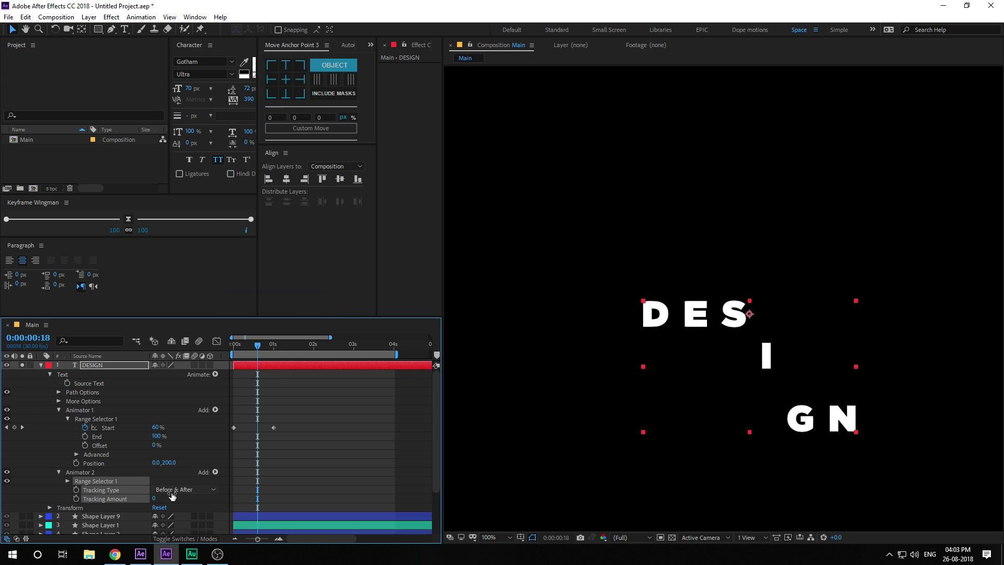
pyautogui.click(145, 500)
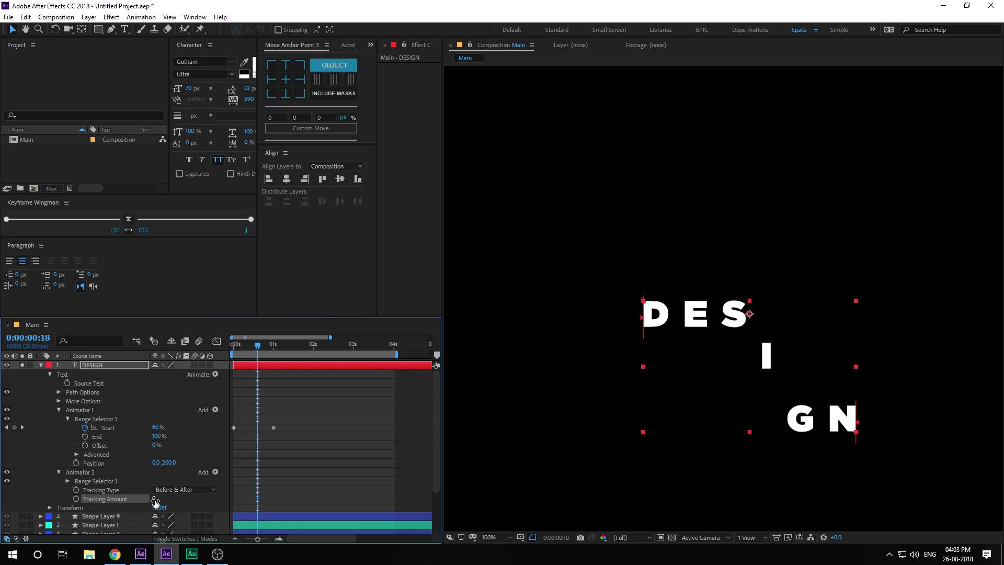
pyautogui.click(155, 499)
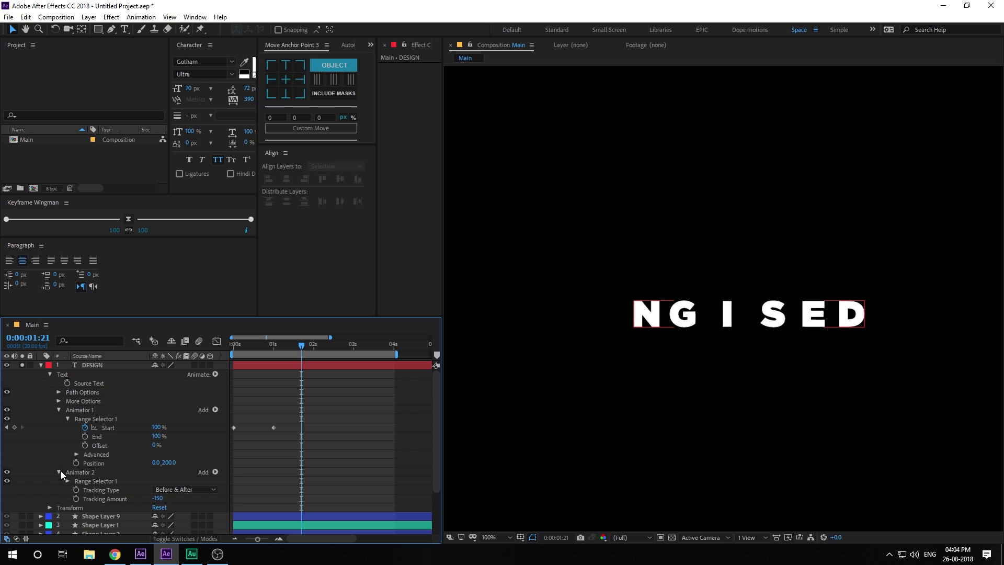
pyautogui.click(85, 472)
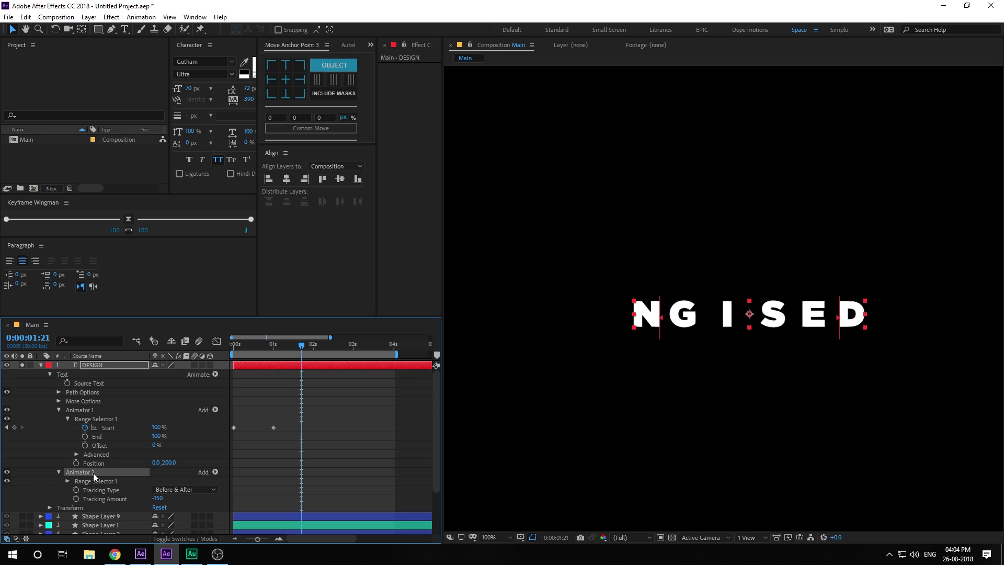
pyautogui.press('Delete')
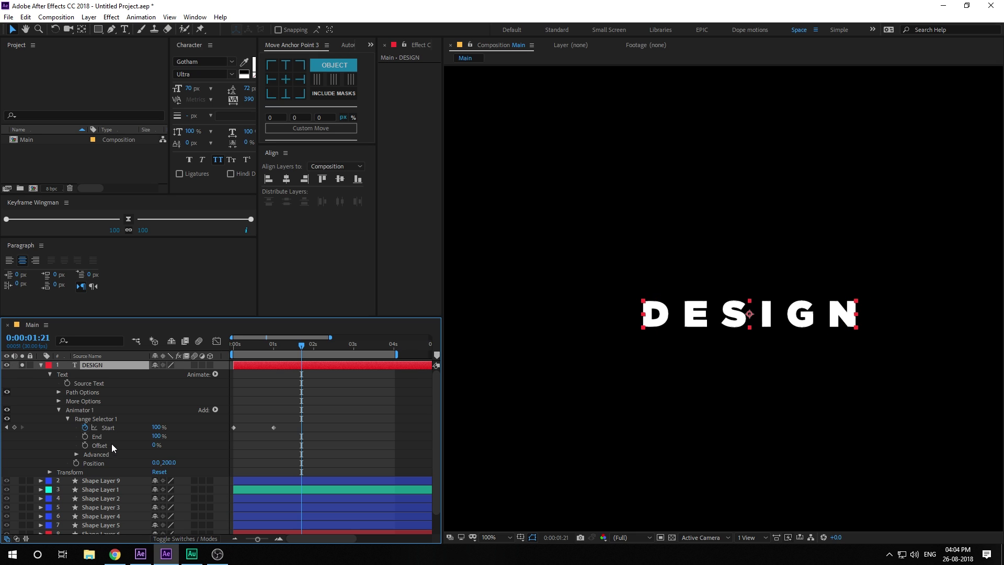
# Step: Add a Tracking property to Animator 1, set its Tracking Amount to -150, and scrub through the result
pyautogui.click(85, 413)
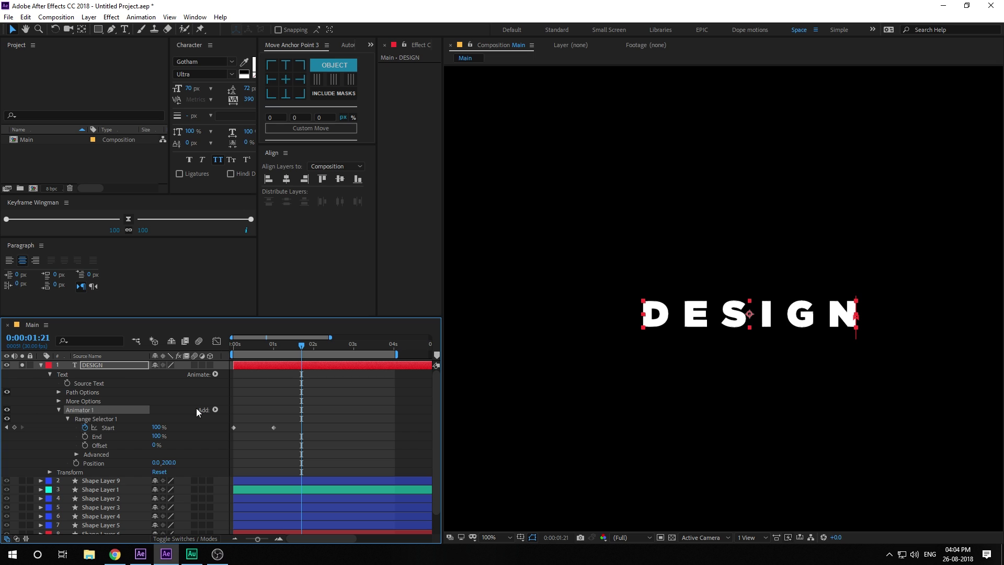
pyautogui.click(215, 411)
pyautogui.moveTo(246, 414)
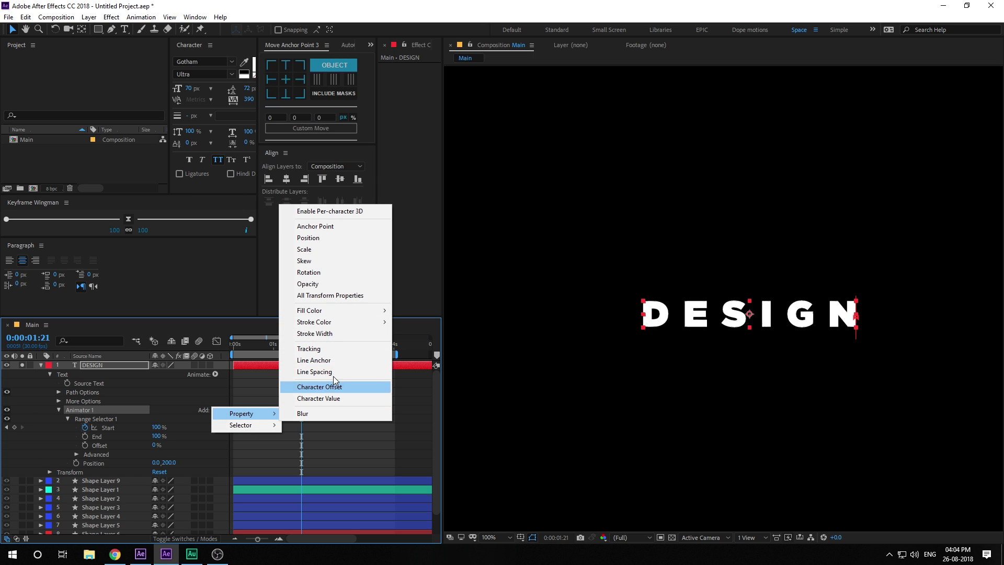
pyautogui.click(309, 348)
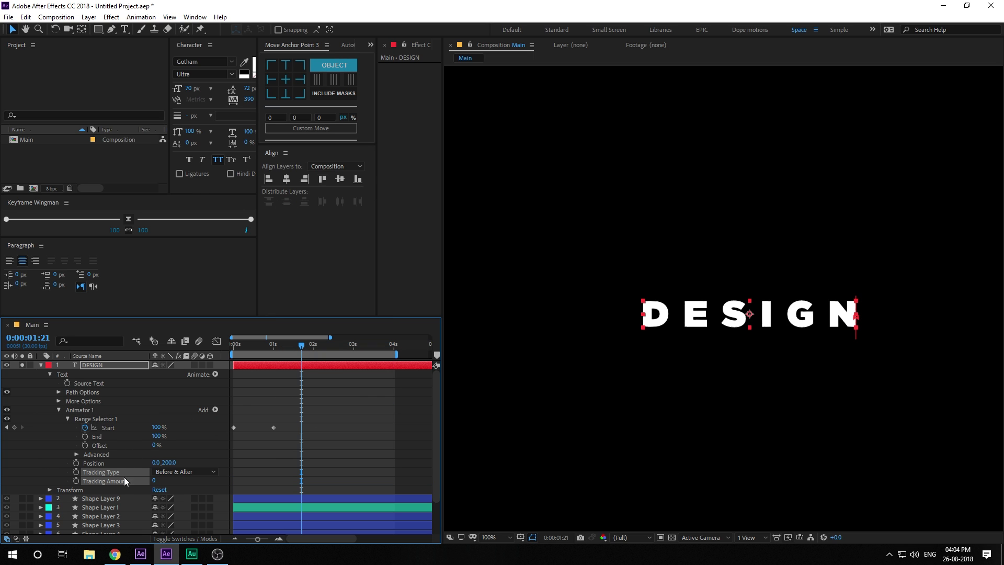
pyautogui.click(164, 481)
pyautogui.click(154, 480)
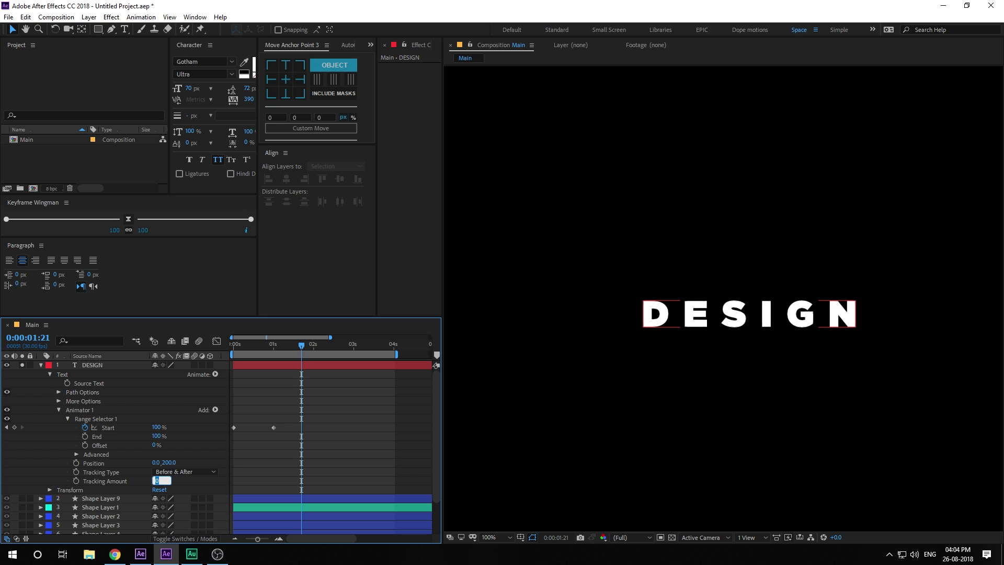
pyautogui.write('-150')
pyautogui.press('Return')
pyautogui.moveTo(256, 342); pyautogui.dragTo(290, 351)
# Step: Ease both Range Selector Start keyframes with Keyframe Wingman at 100 in and out, and preview the text animation
pyautogui.moveTo(263, 441); pyautogui.dragTo(220, 450)
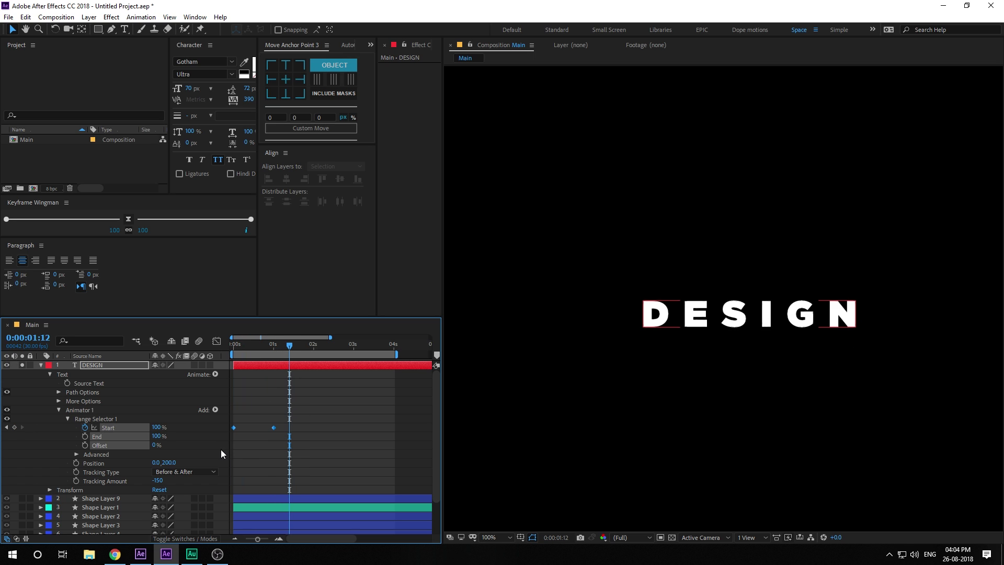
pyautogui.click(129, 220)
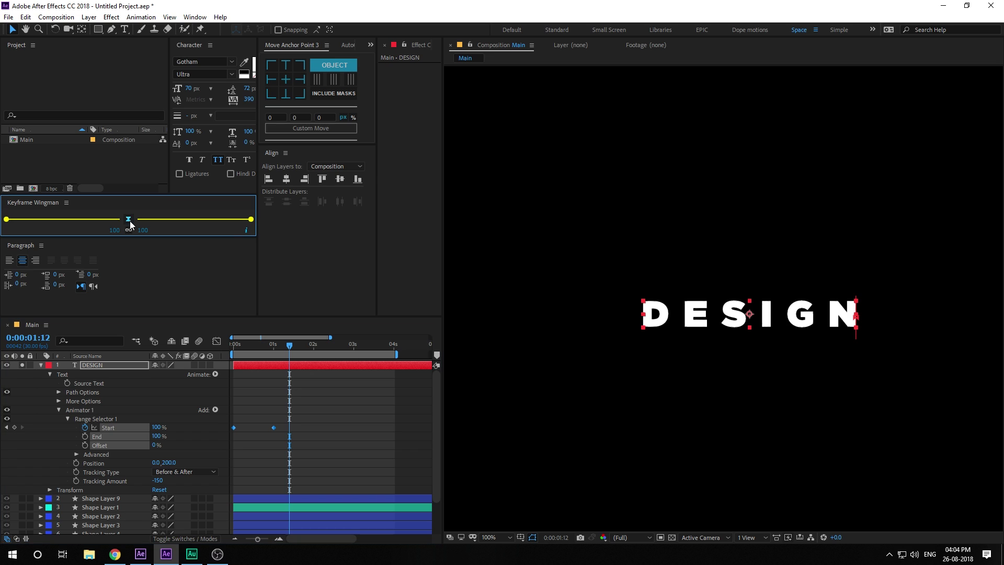
pyautogui.moveTo(253, 350); pyautogui.dragTo(294, 351)
pyautogui.press('space')
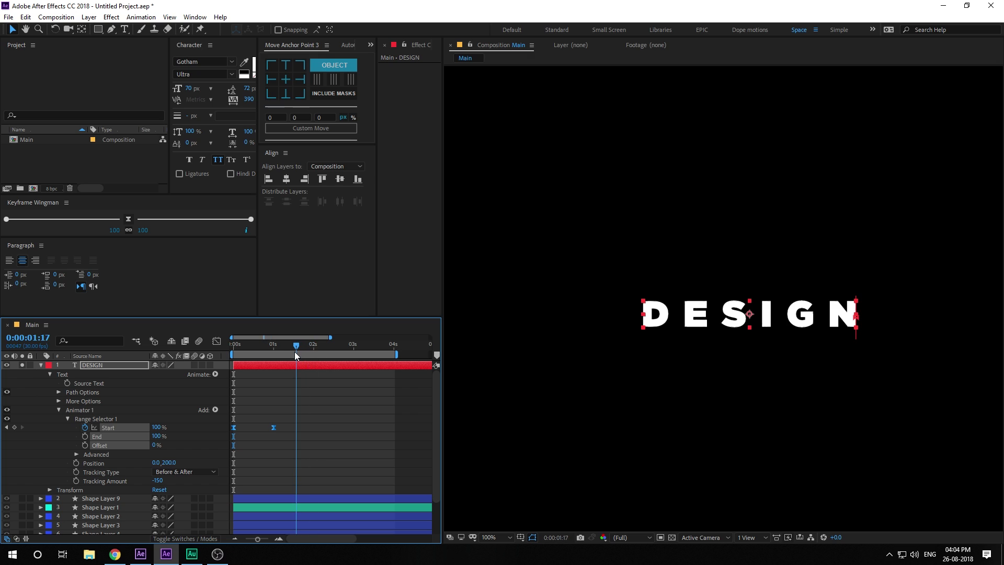
# Step: Move the last Range Selector Start keyframe to 0:00:01:15 and preview the slower text animation from the beginning
pyautogui.click(274, 425)
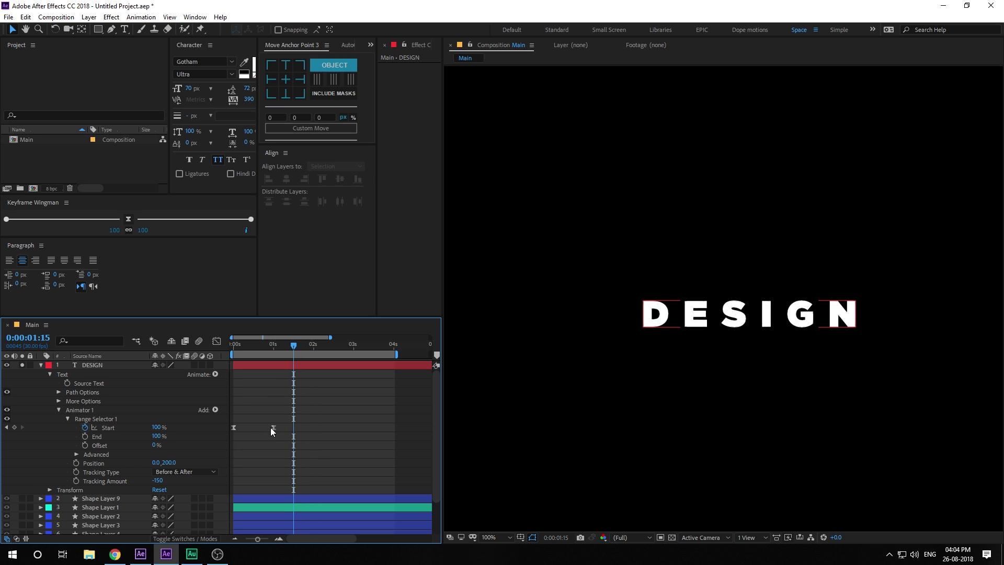
pyautogui.moveTo(272, 427); pyautogui.dragTo(293, 428)
pyautogui.moveTo(246, 347); pyautogui.dragTo(218, 351)
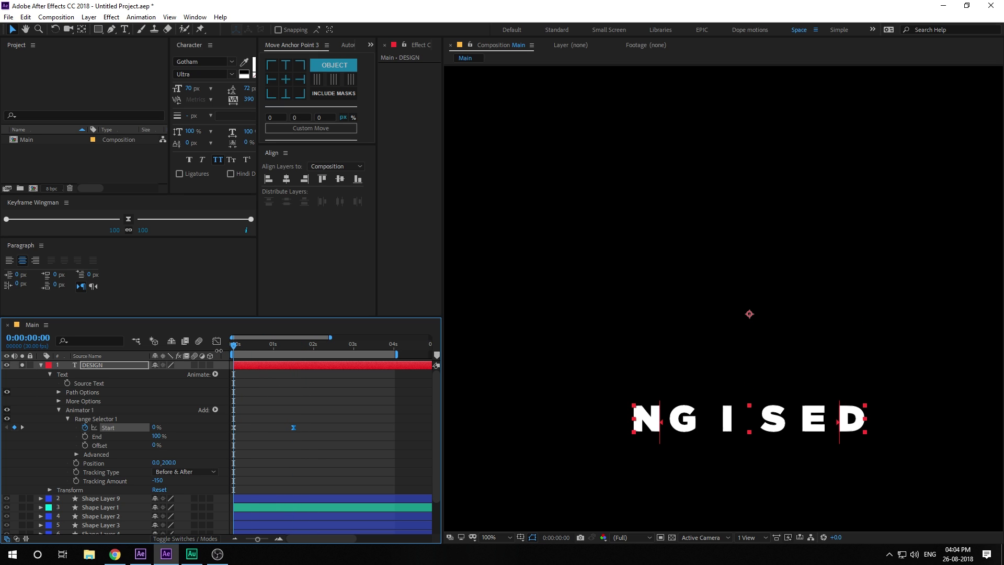
pyautogui.press('space')
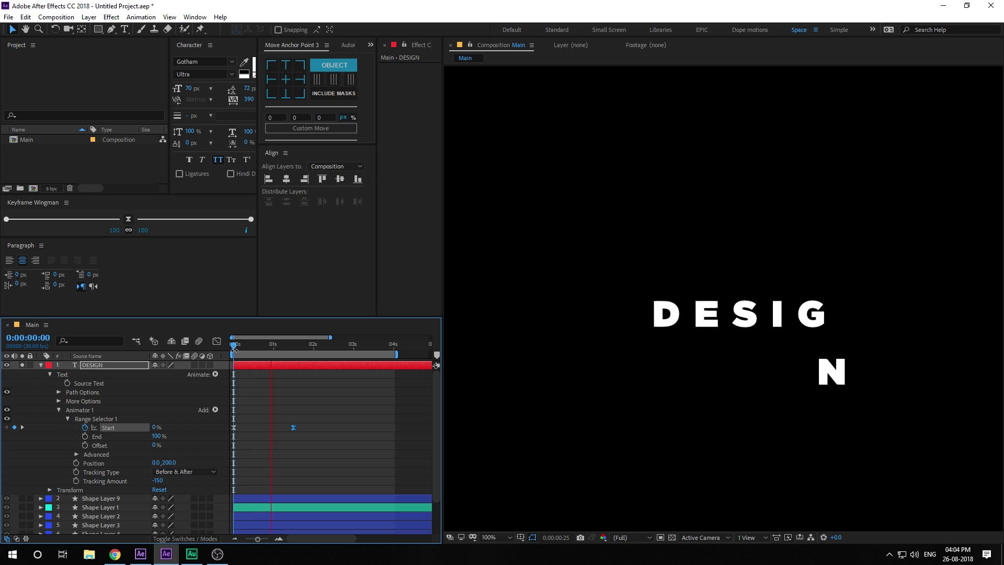
pyautogui.moveTo(287, 347); pyautogui.dragTo(262, 350)
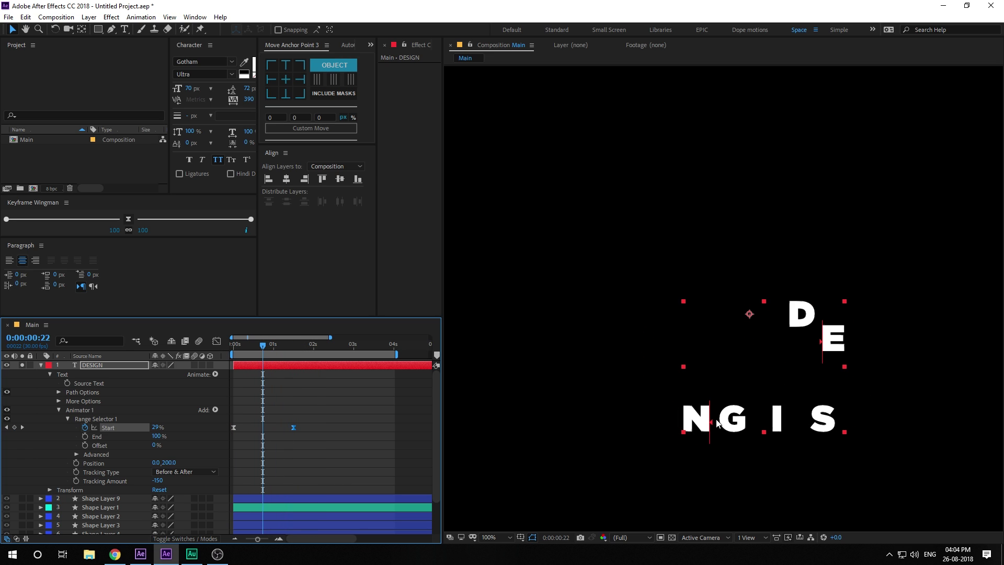
# Step: Collapse the DESIGN layer's properties and deselect everything
pyautogui.click(230, 389)
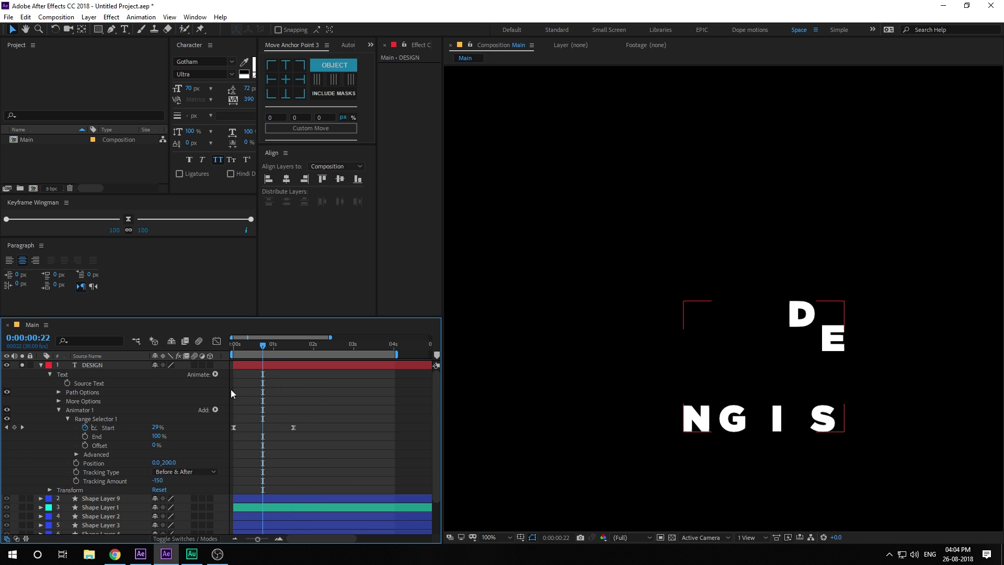
pyautogui.click(41, 365)
pyautogui.click(259, 469)
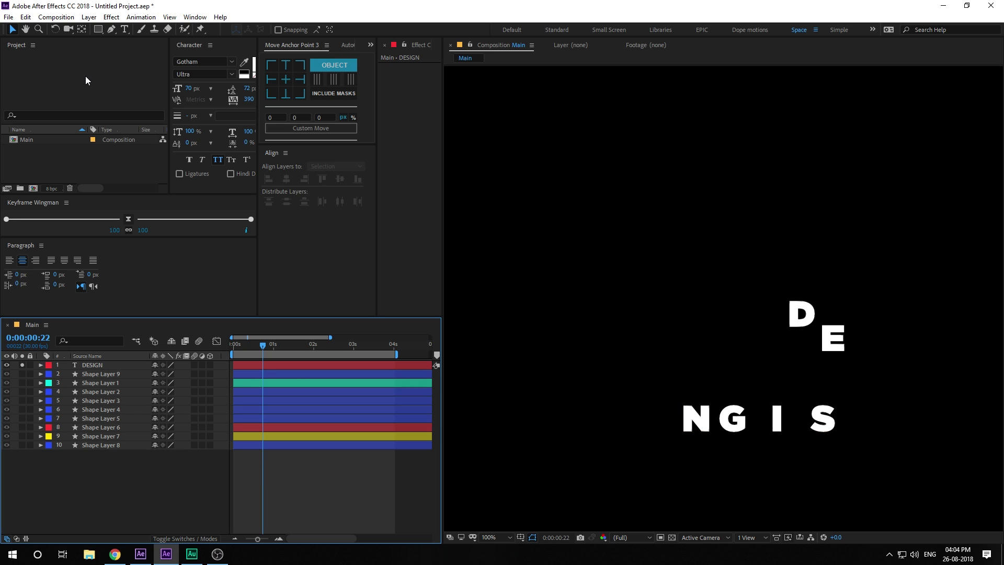
# Step: Turn off solo on the DESIGN layer and draw a dark-filled rectangle directly beneath the text, spanning the dark panel's width
pyautogui.click(100, 29)
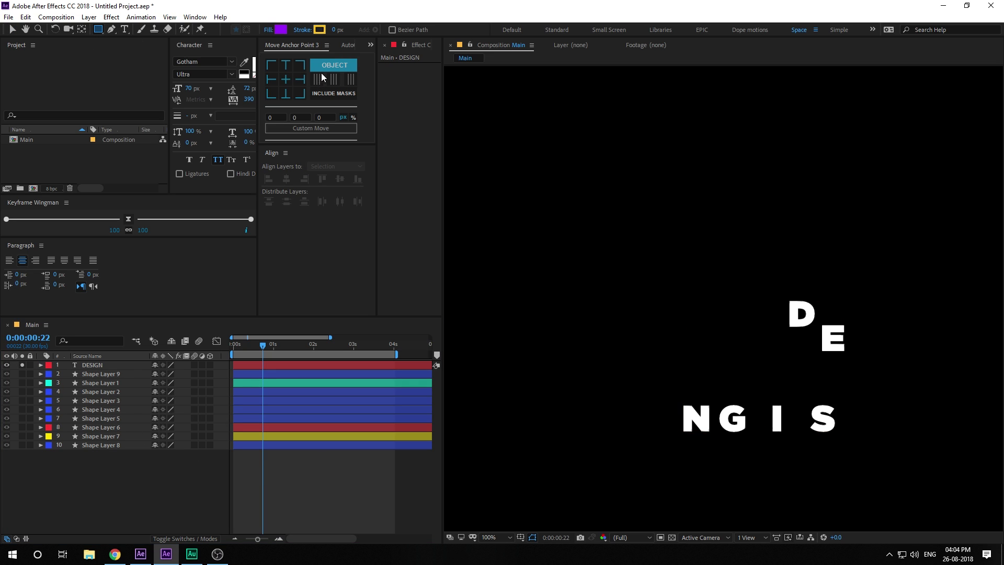
pyautogui.click(282, 30)
pyautogui.moveTo(257, 208); pyautogui.dragTo(213, 309)
pyautogui.click(467, 194)
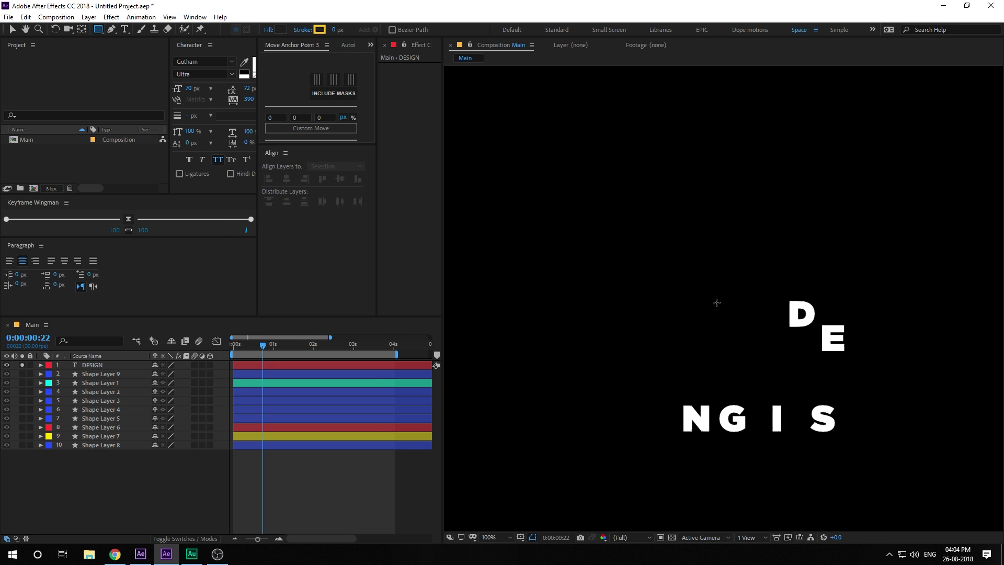
pyautogui.scroll(-2, 717, 303)
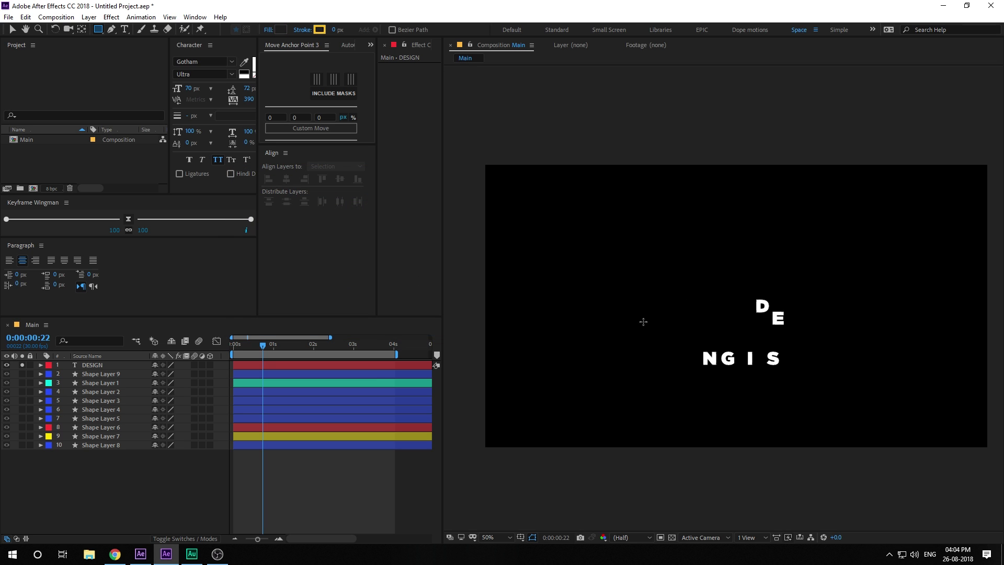
pyautogui.click(22, 365)
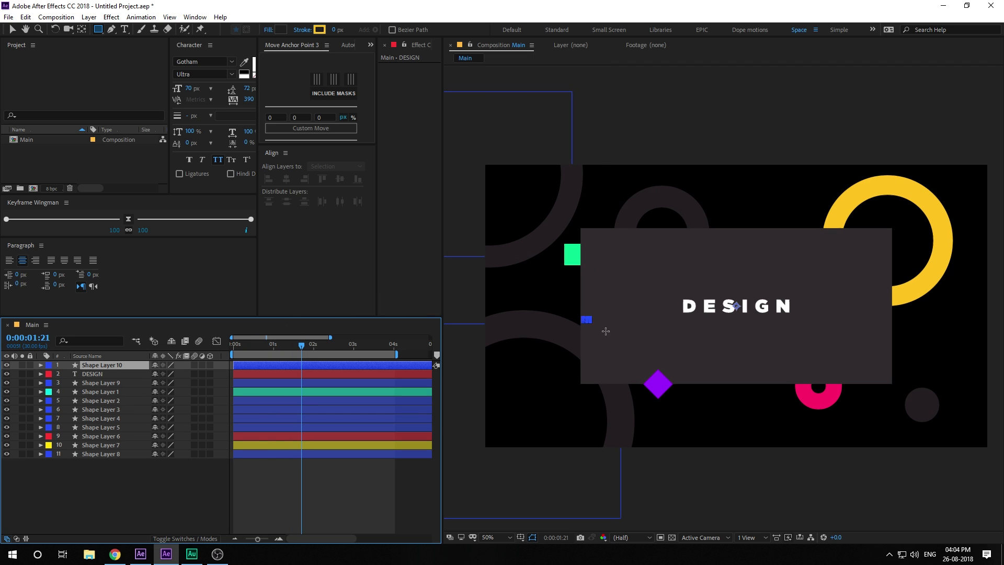
pyautogui.moveTo(583, 318); pyautogui.dragTo(902, 397)
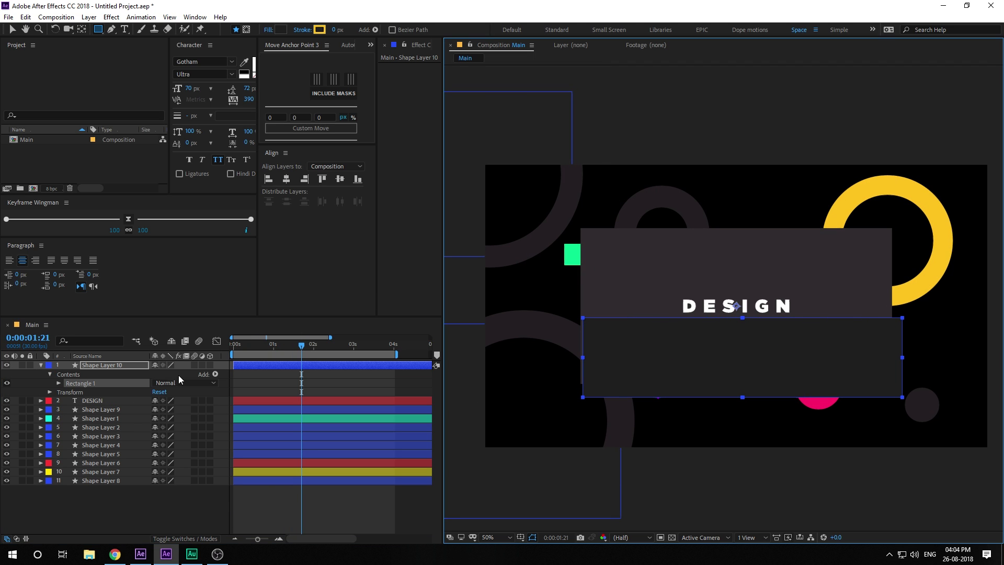
# Step: Rename the new rectangle layer as M, set DESIGN's track matte to Alpha Inverted Matte "M", and preview from the beginning
pyautogui.click(92, 365)
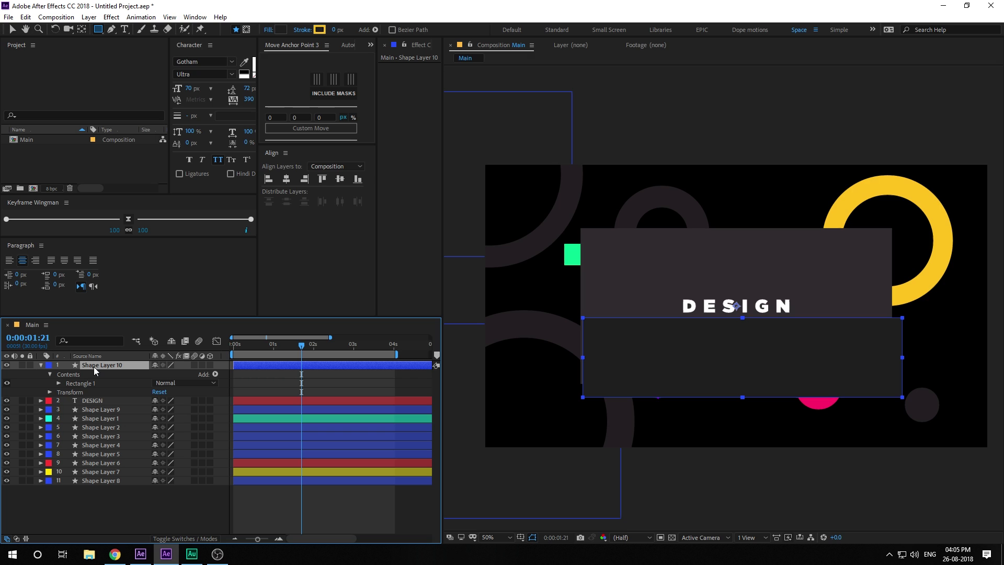
pyautogui.press('Return')
pyautogui.write('M')
pyautogui.press('Return')
pyautogui.press('F4')
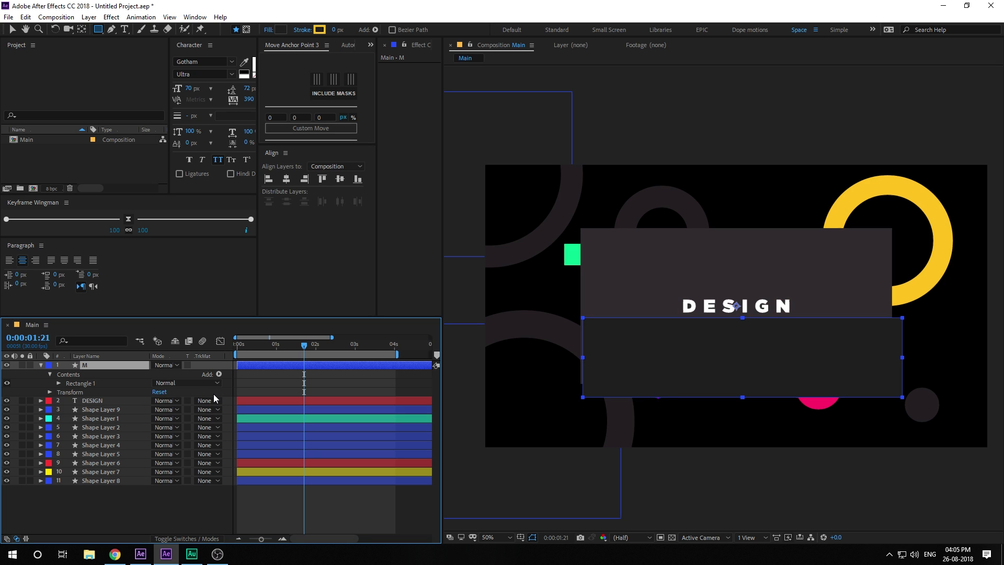
pyautogui.click(207, 400)
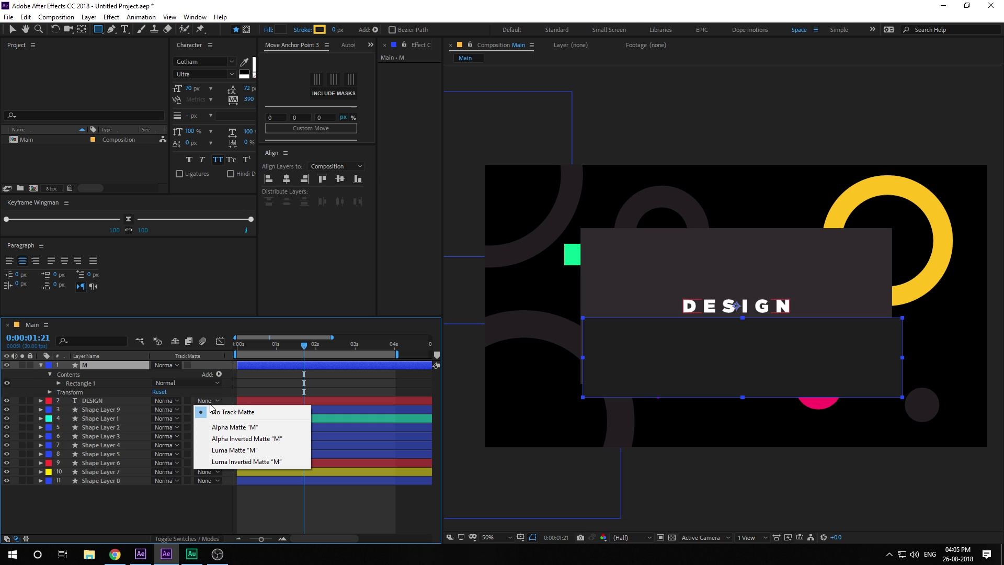
pyautogui.click(226, 438)
pyautogui.moveTo(304, 346); pyautogui.dragTo(237, 348)
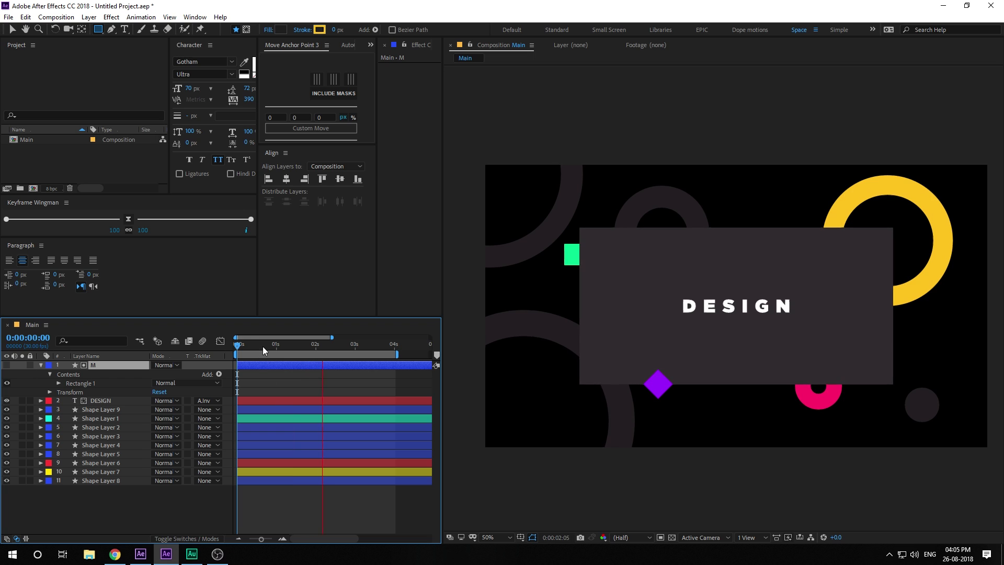
# Step: Shift the M and DESIGN layers to start at 0:00:01:00 and preview the animation
pyautogui.moveTo(262, 346); pyautogui.dragTo(287, 368)
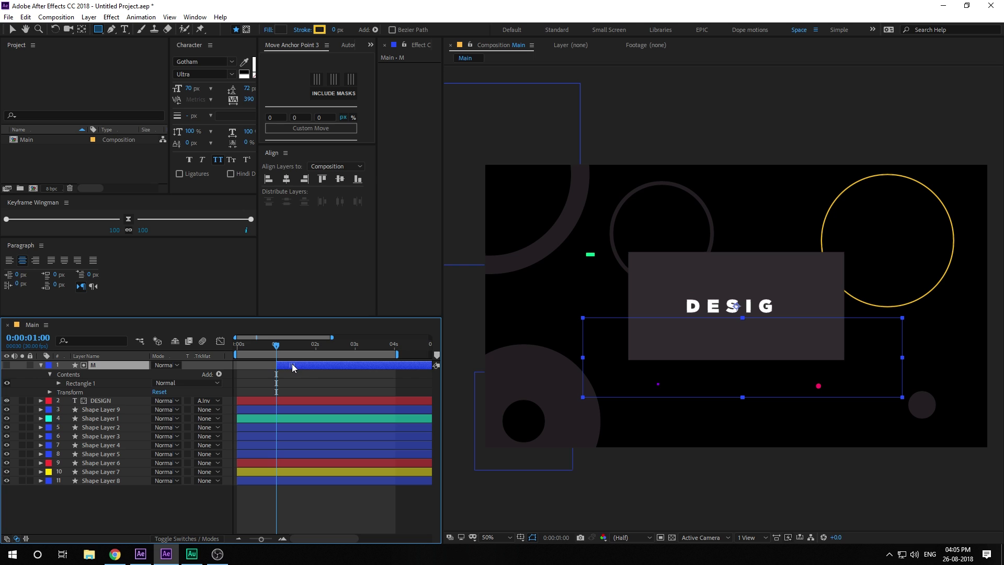
pyautogui.press('space')
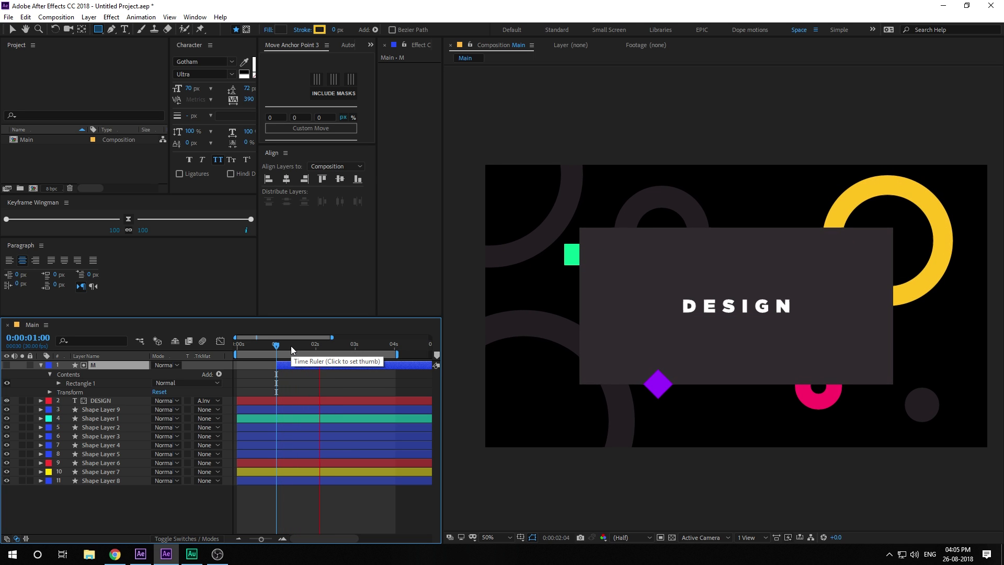
pyautogui.click(263, 345)
pyautogui.press('space')
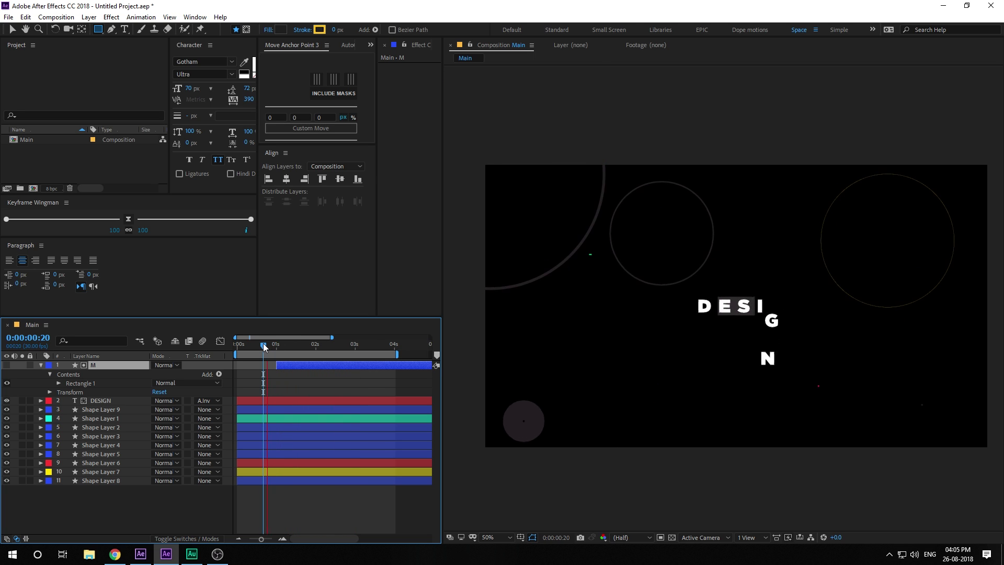
pyautogui.moveTo(265, 345); pyautogui.dragTo(279, 347)
pyautogui.moveTo(272, 401); pyautogui.dragTo(297, 401)
pyautogui.press('space')
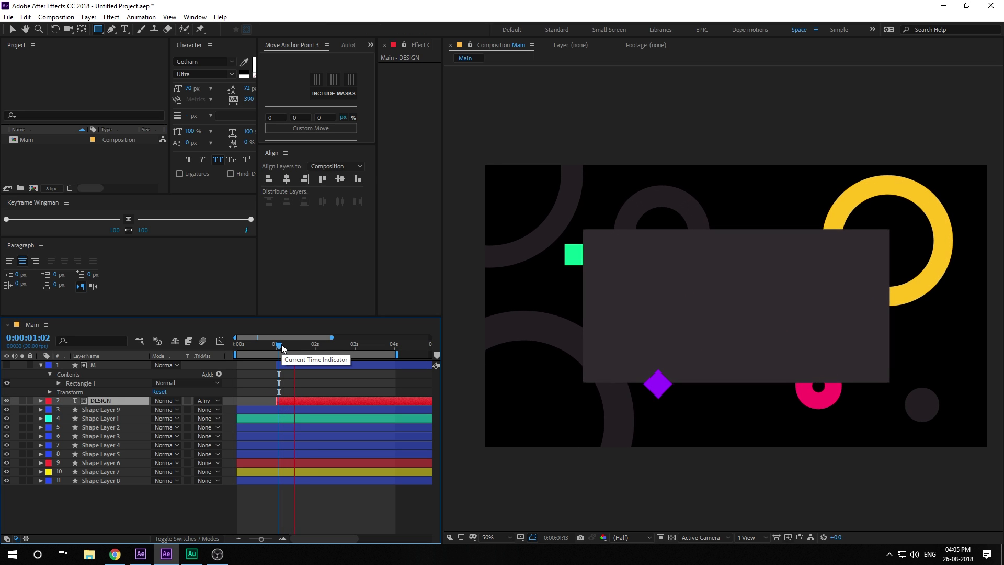
# Step: Shift both the M and DESIGN layers to start at 0:00:00:15, deselect them, and preview the text reveal
pyautogui.moveTo(281, 344); pyautogui.dragTo(259, 346)
pyautogui.click(283, 367)
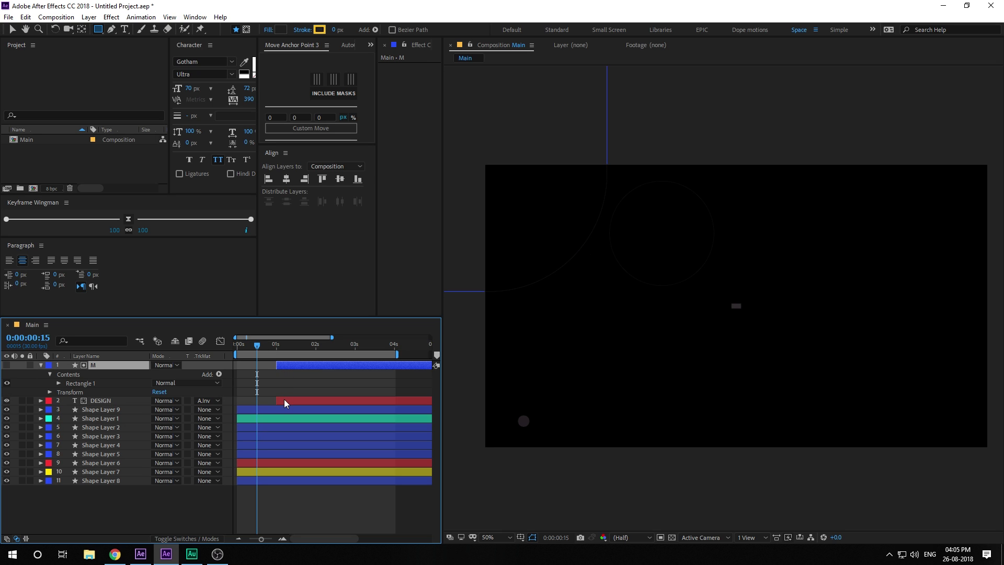
pyautogui.keyDown('shift'); pyautogui.click(284, 401); pyautogui.keyUp('shift')
pyautogui.press('[')
pyautogui.press('h')
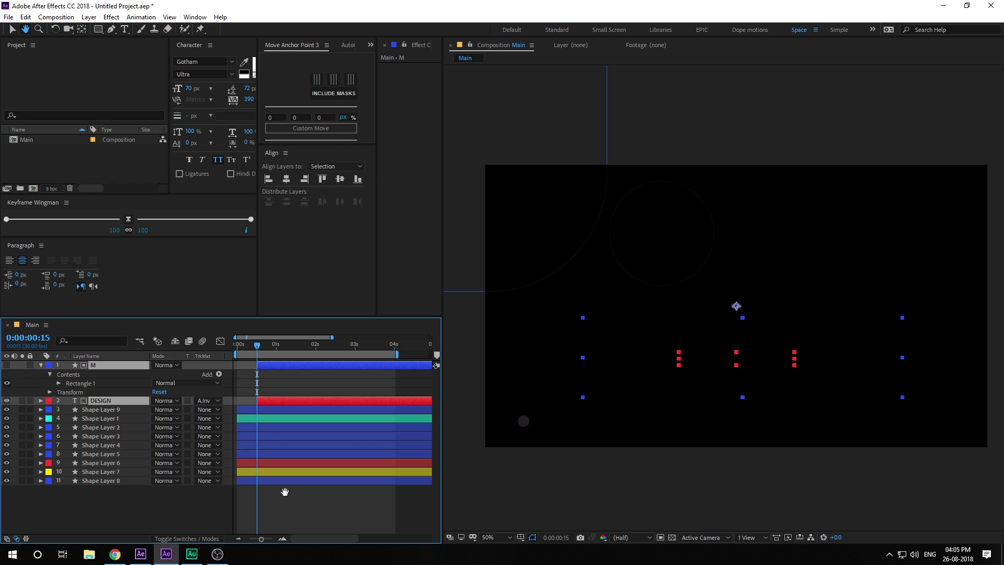
pyautogui.click(285, 492)
pyautogui.press('q')
pyautogui.press('space')
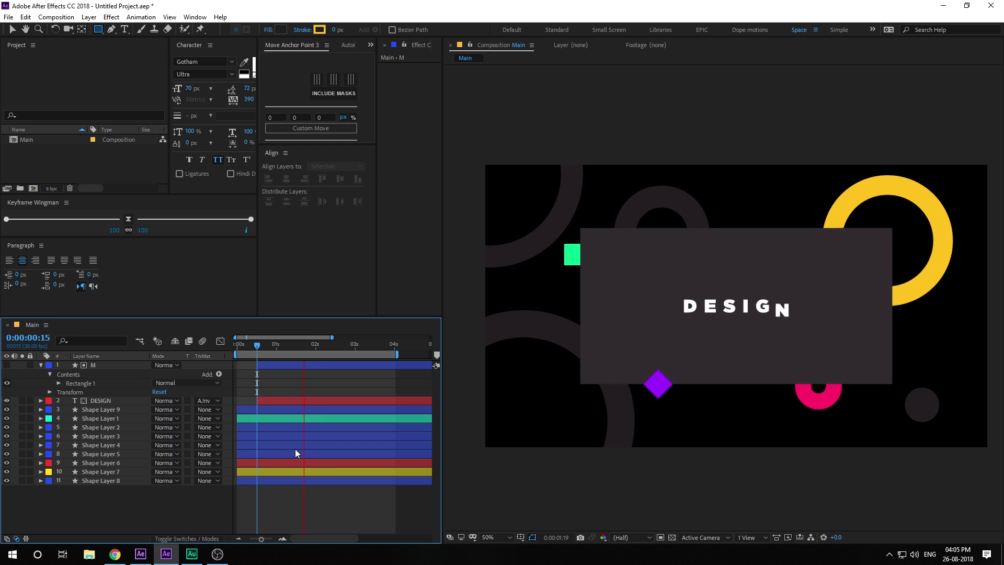
pyautogui.click(261, 347)
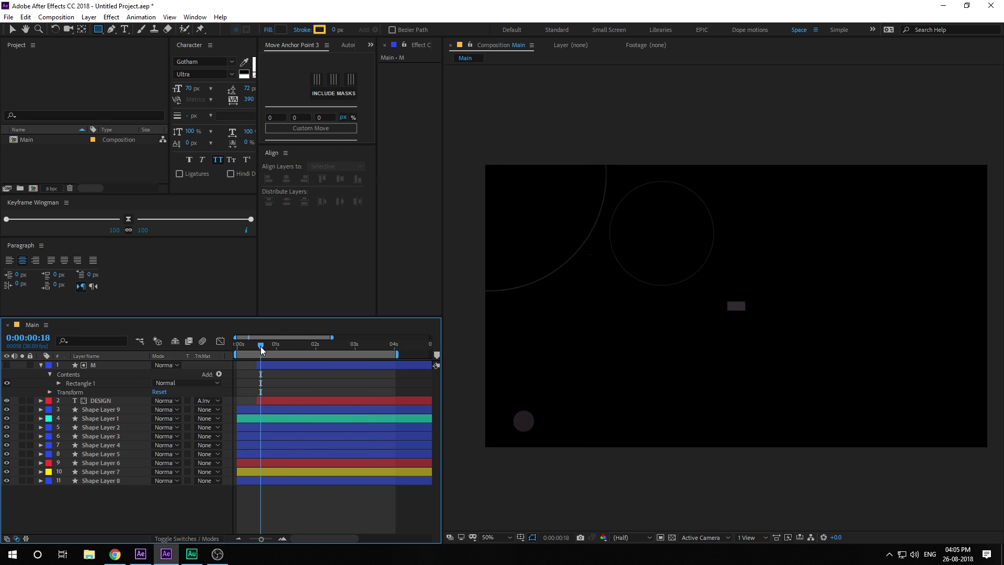
pyautogui.press('space')
pyautogui.press('space')
pyautogui.press('space')
pyautogui.press('space')
# Step: Go to 0:00:02:01, collapse the M layer's properties, and deselect everything
pyautogui.moveTo(263, 351); pyautogui.dragTo(316, 353)
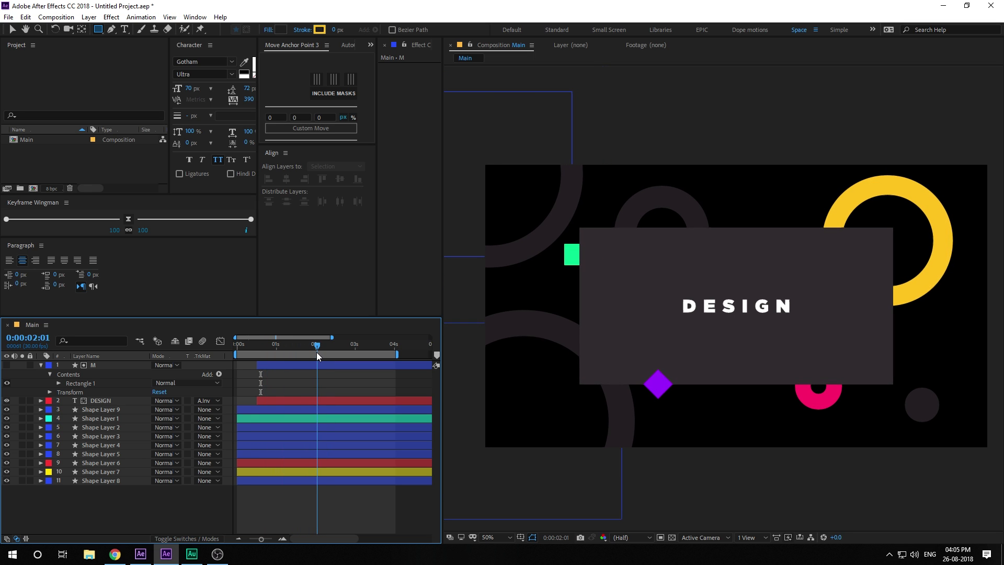
pyautogui.click(184, 365)
pyautogui.click(41, 365)
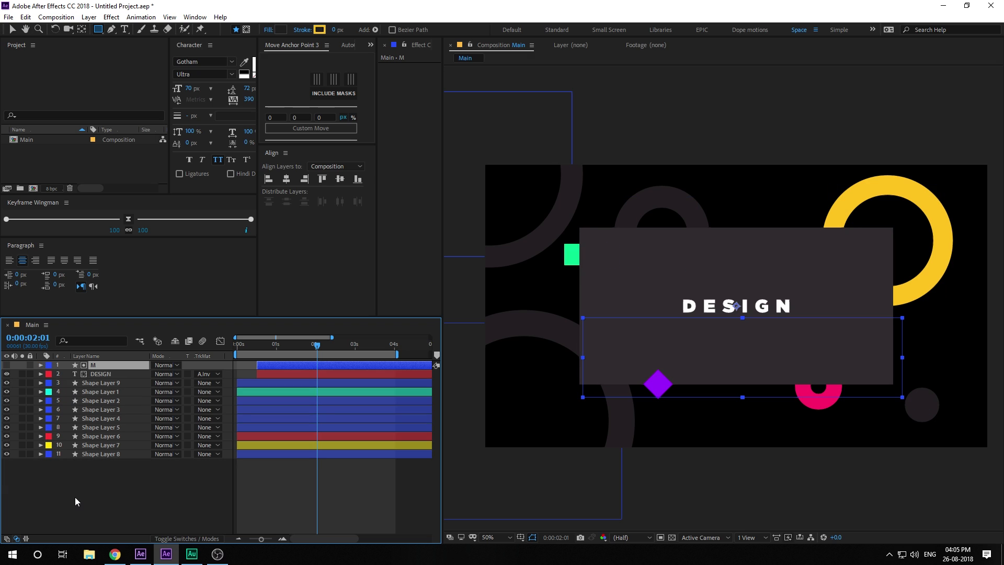
pyautogui.click(75, 501)
# Step: Add a new text layer reading TRENDING DESIGN just below the DESIGN text
pyautogui.click(125, 29)
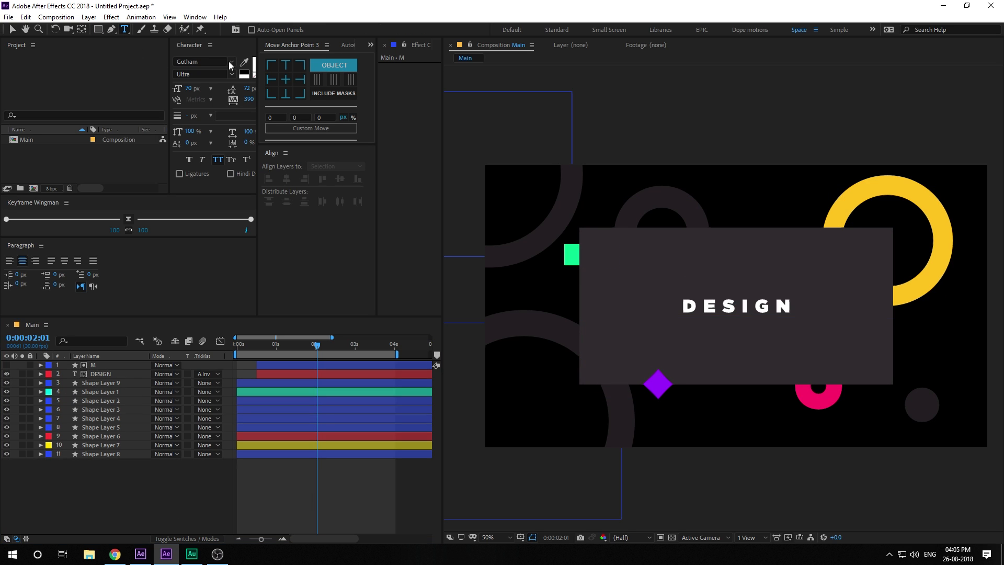
pyautogui.click(695, 333)
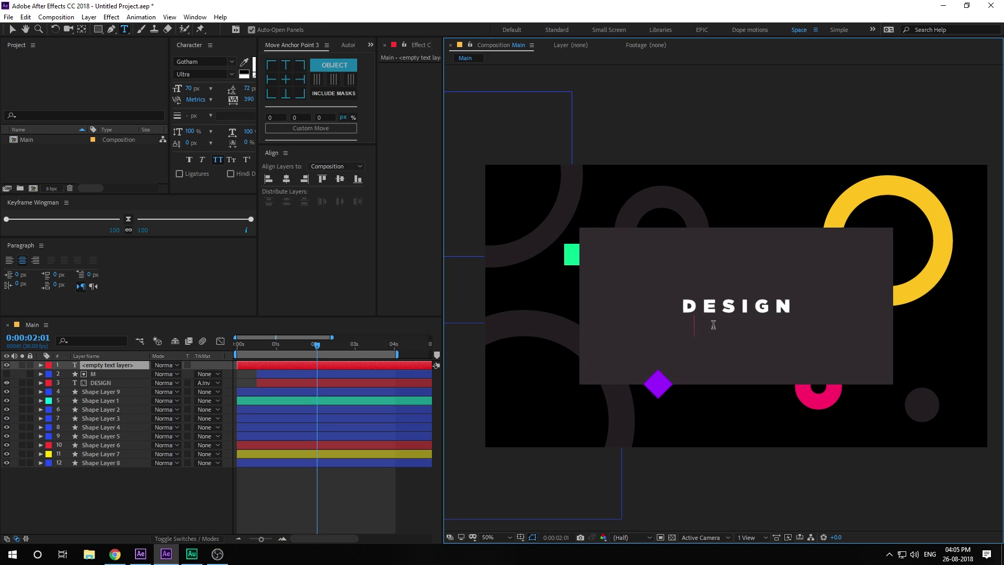
pyautogui.write('TRENDING D')
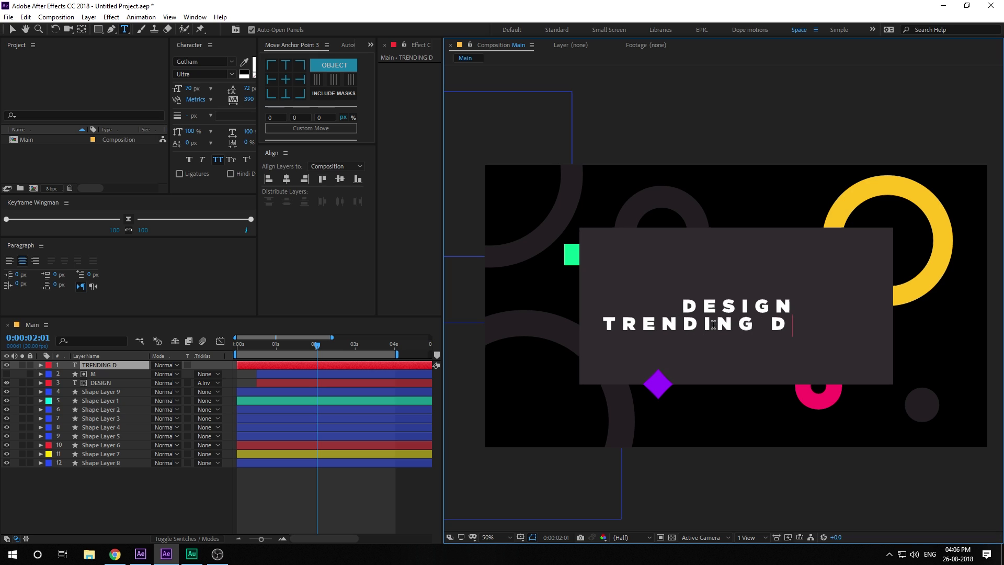
pyautogui.write('ESIGN')
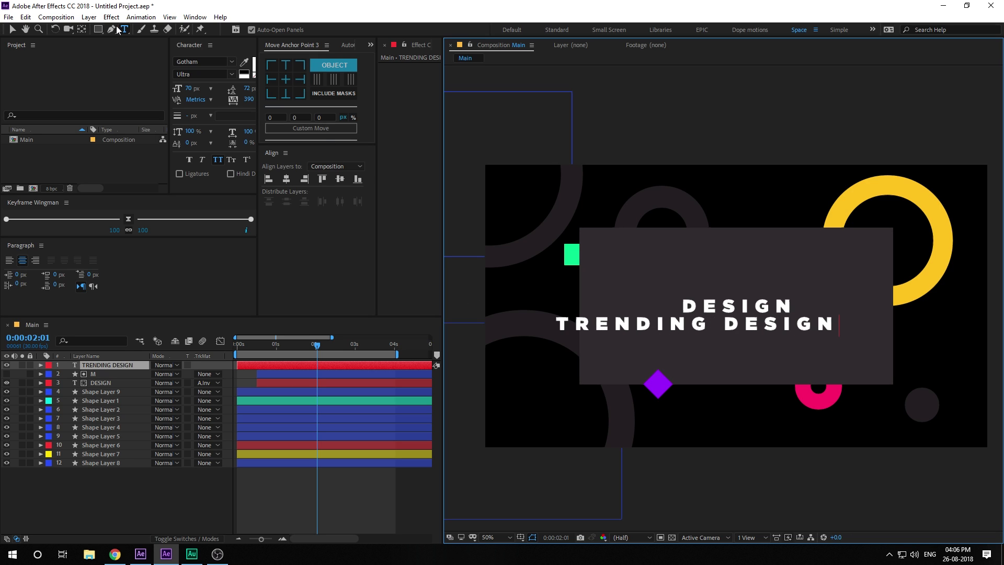
pyautogui.click(13, 29)
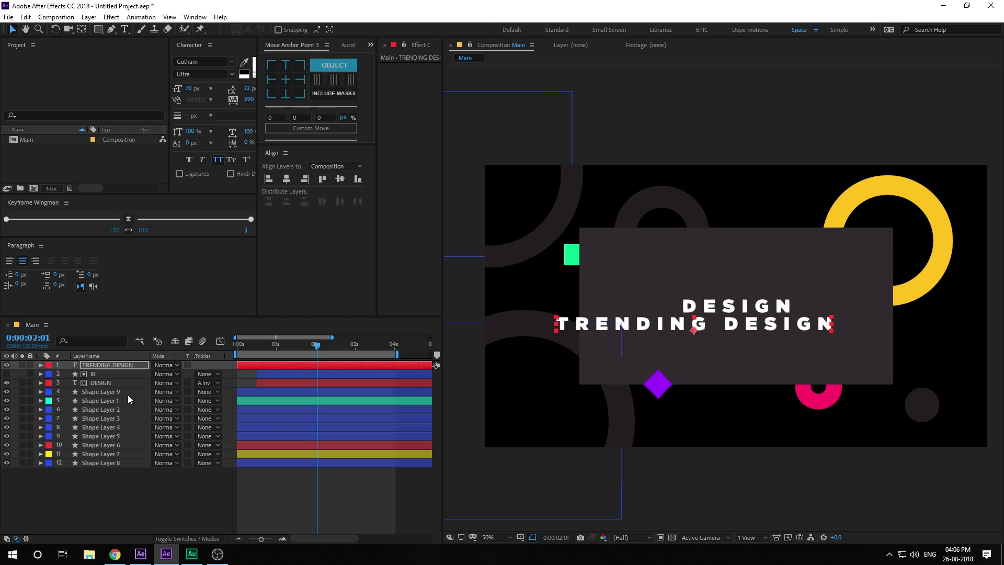
# Step: Replace the text of the animated DESIGN layer with TYPOGRAPHY
pyautogui.doubleClick(103, 381)
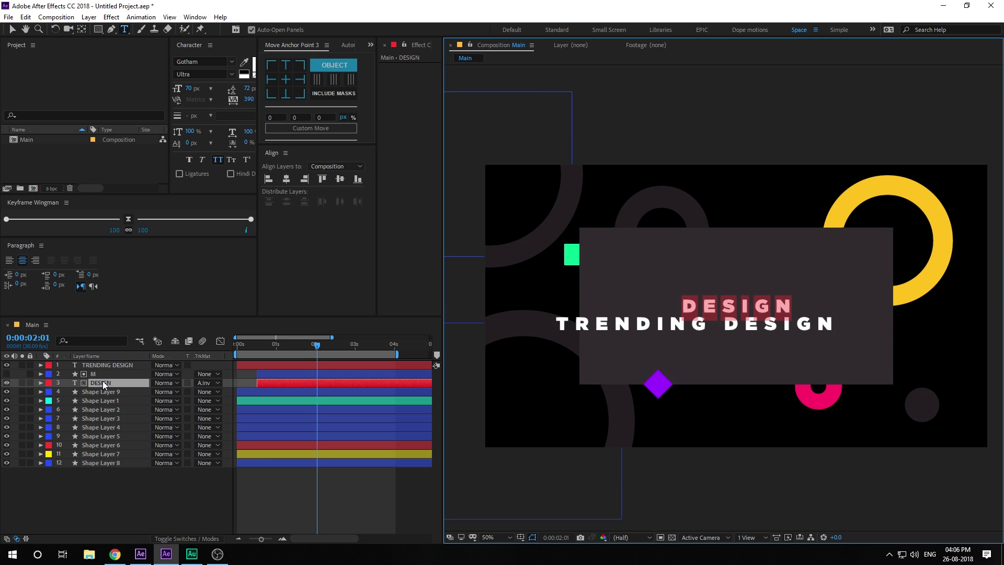
pyautogui.write('TYPOGRP')
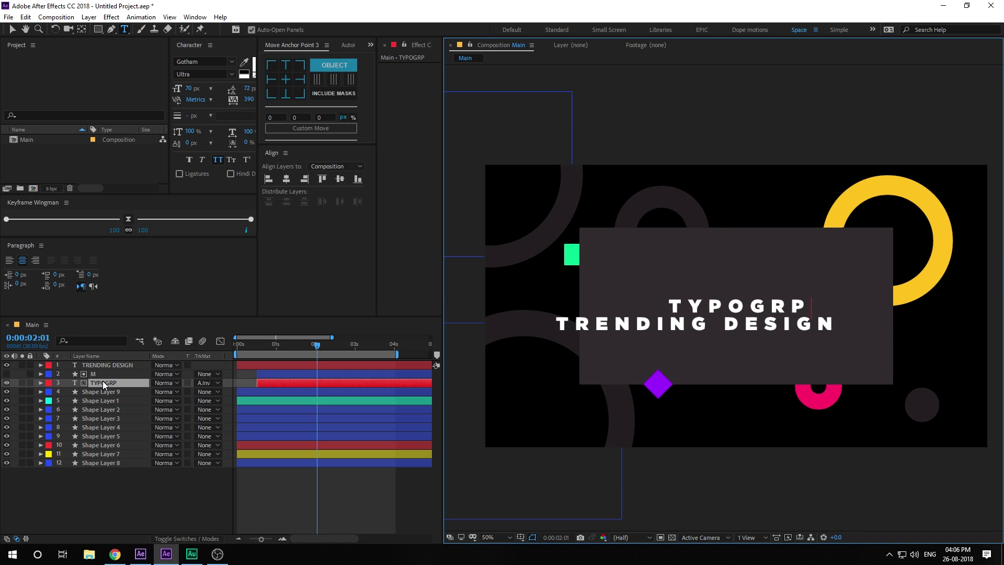
pyautogui.press('BackSpace')
pyautogui.write('APHY')
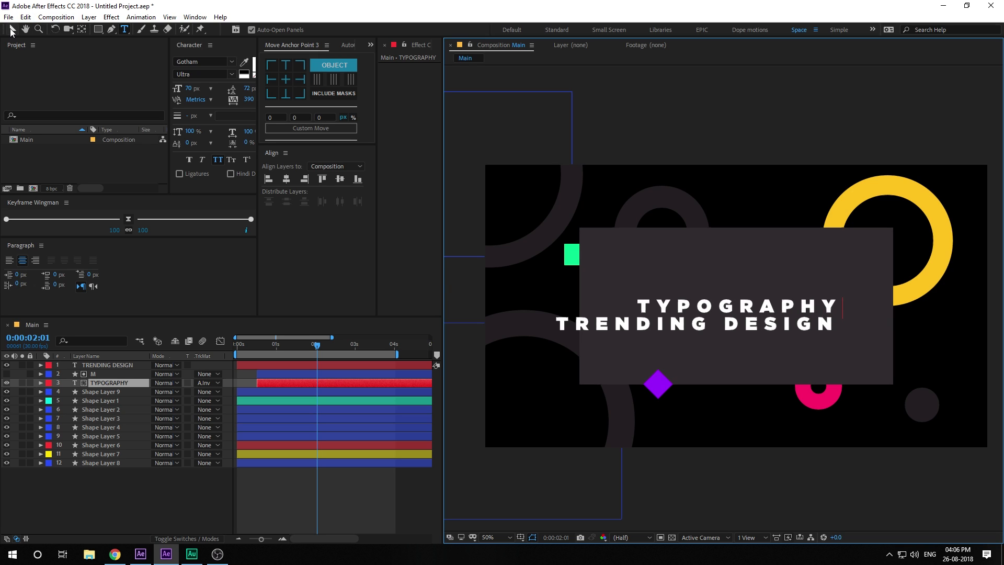
pyautogui.click(12, 30)
# Step: Preview the TYPOGRAPHY animation with the TRENDING DESIGN layer temporarily hidden, and show that layer again at 0:00:02:15
pyautogui.click(99, 367)
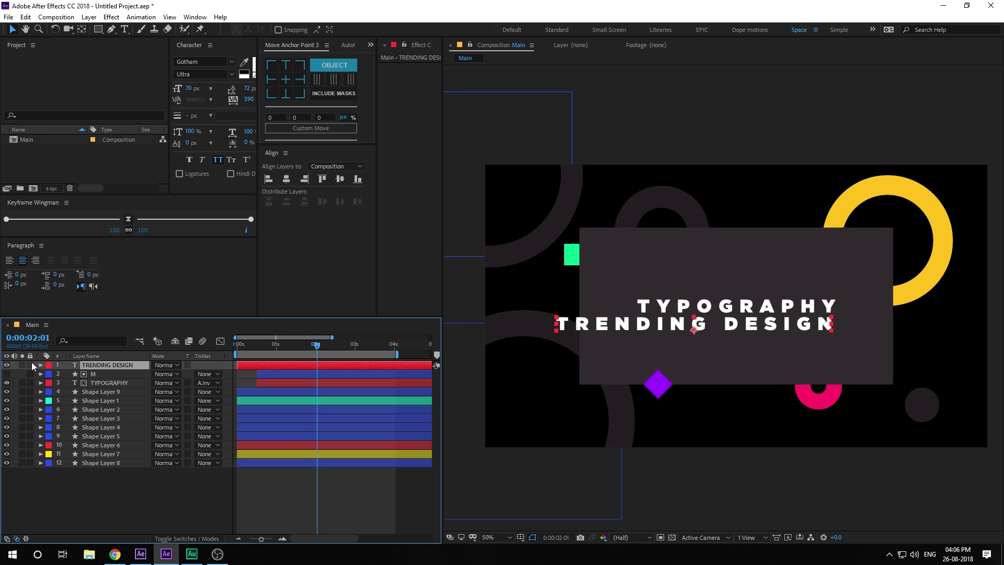
pyautogui.moveTo(271, 347); pyautogui.dragTo(261, 346)
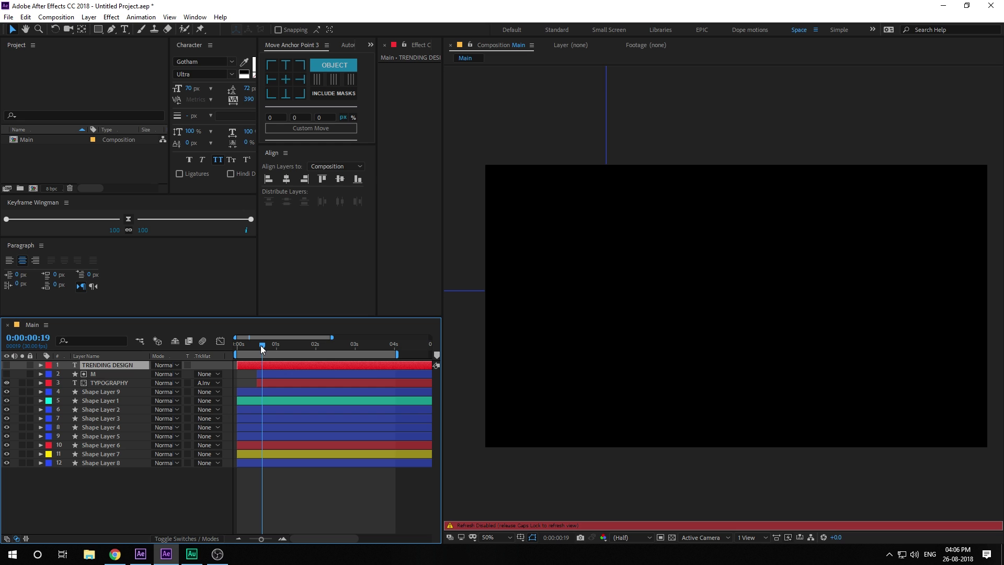
pyautogui.press('space')
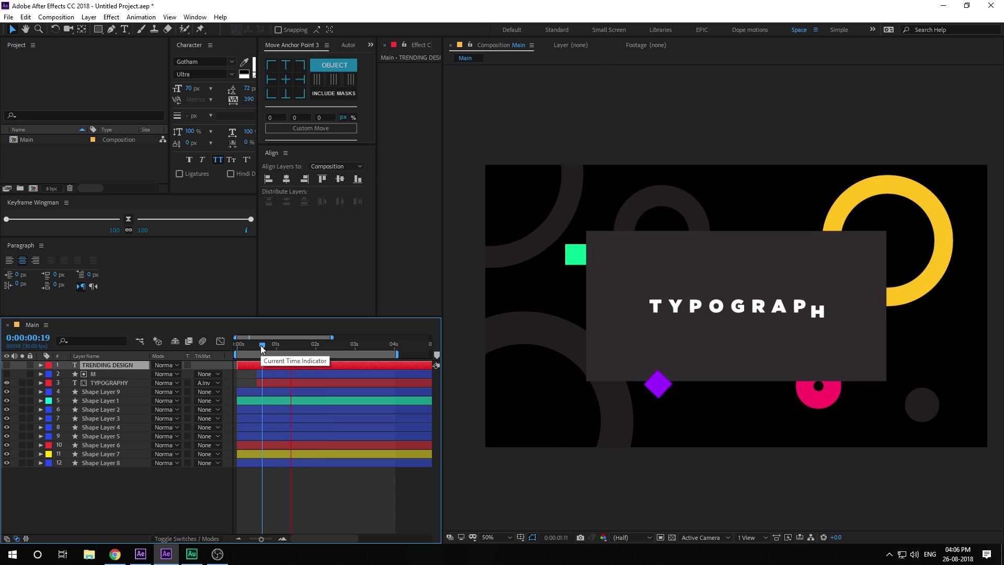
pyautogui.moveTo(260, 345); pyautogui.dragTo(335, 347)
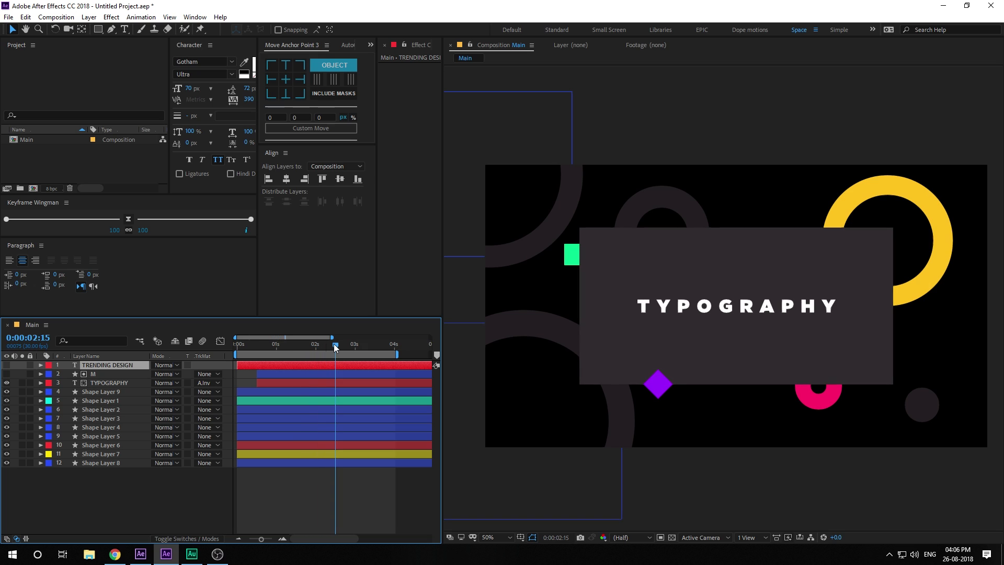
pyautogui.click(6, 365)
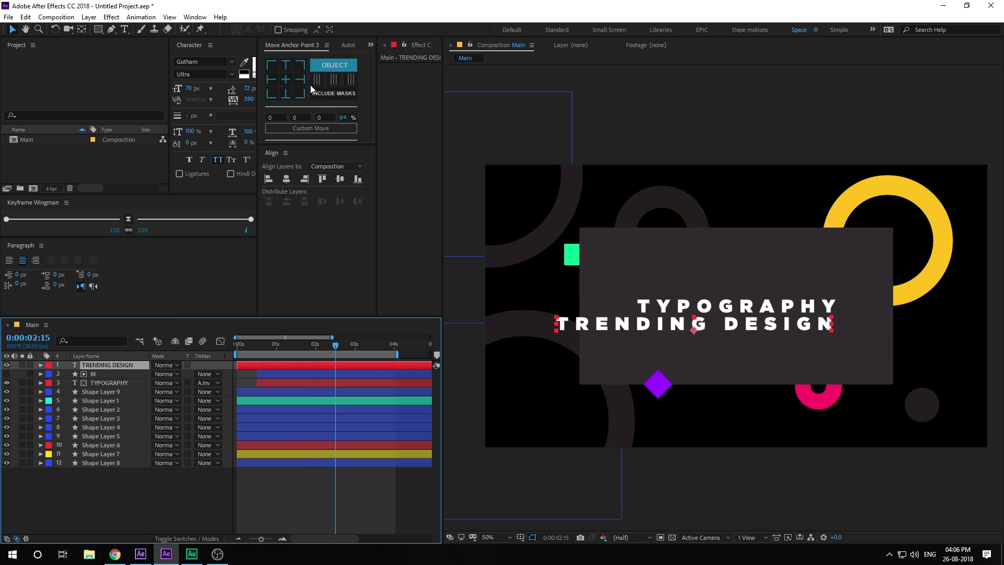
# Step: Centre the TRENDING DESIGN layer's anchor point and align the layer to the composition's horizontal centre
pyautogui.click(287, 80)
pyautogui.click(286, 180)
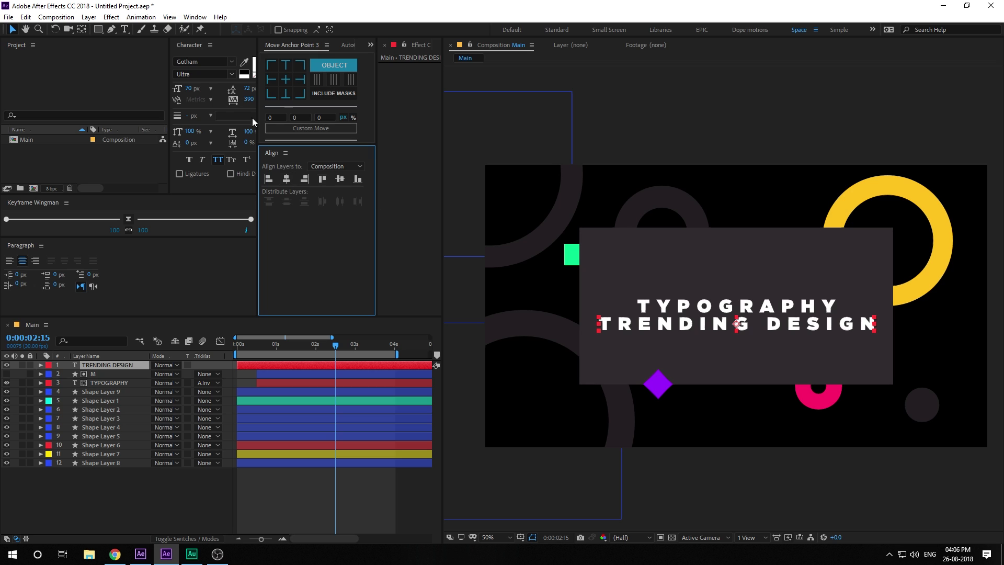
# Step: Set the TRENDING DESIGN text to the Gotham Book style at 33 px
pyautogui.click(233, 78)
pyautogui.click(207, 153)
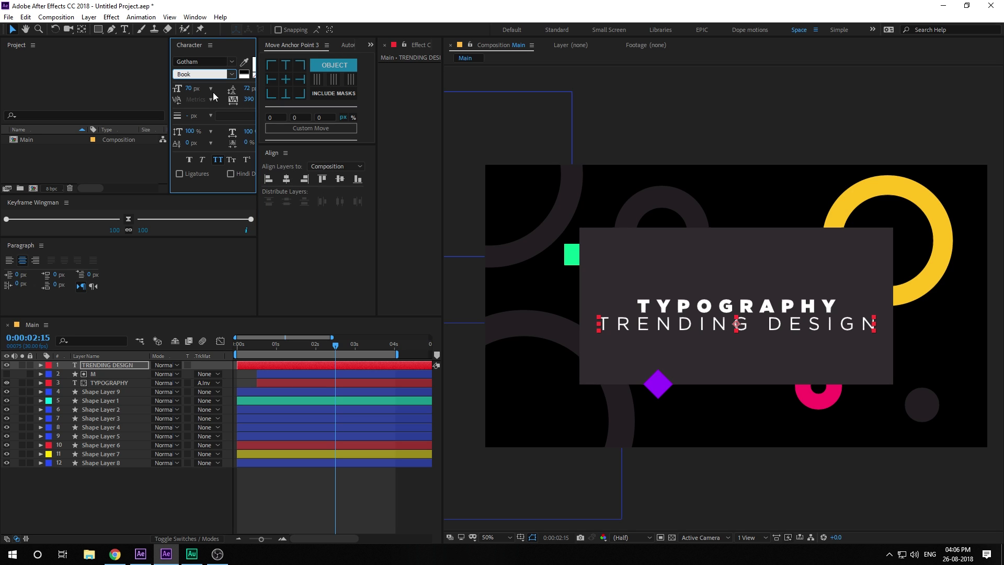
pyautogui.moveTo(190, 90); pyautogui.dragTo(176, 90)
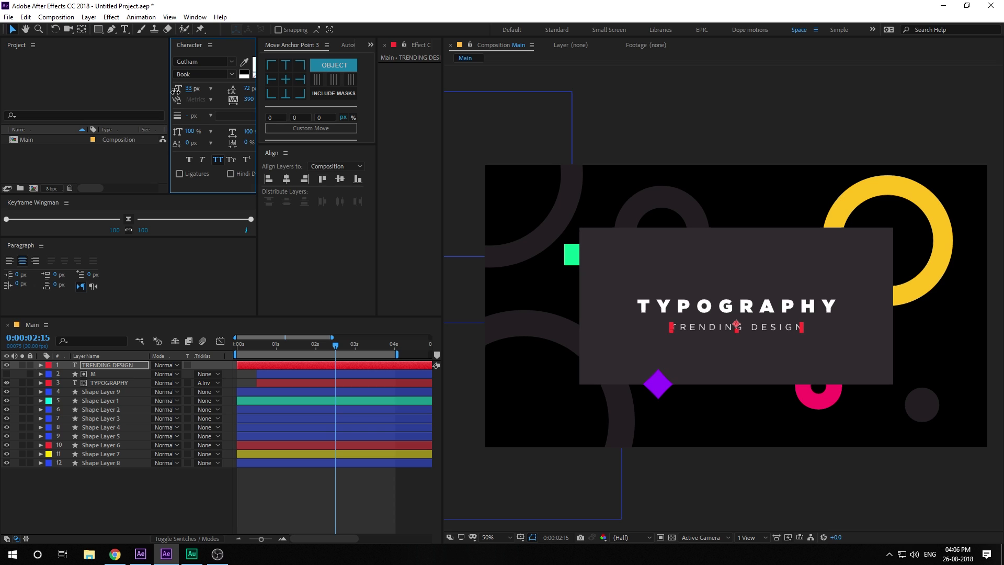
# Step: Set the TRENDING DESIGN text's tracking to 219 and centre the layer's anchor point
pyautogui.moveTo(248, 99); pyautogui.dragTo(169, 106)
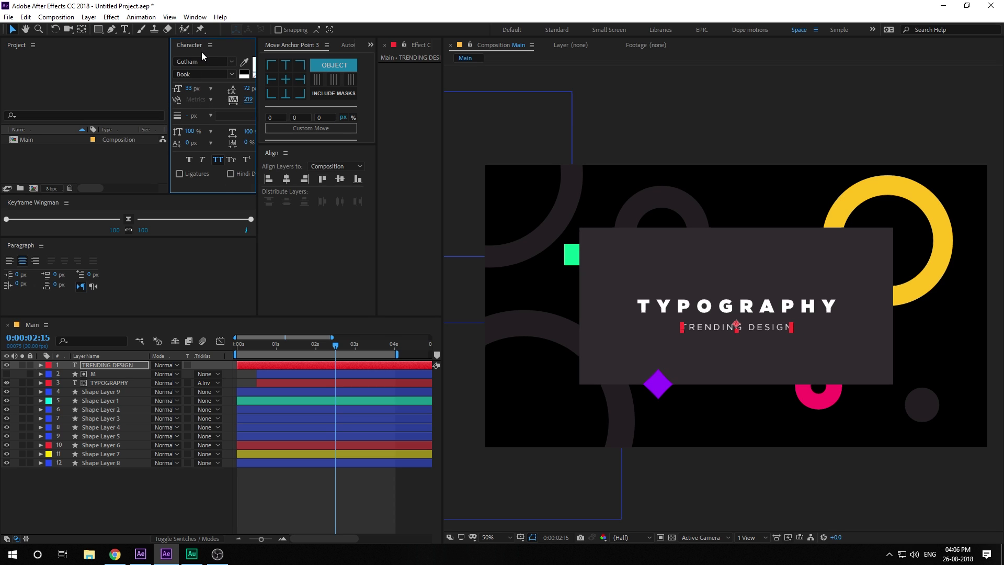
pyautogui.click(286, 86)
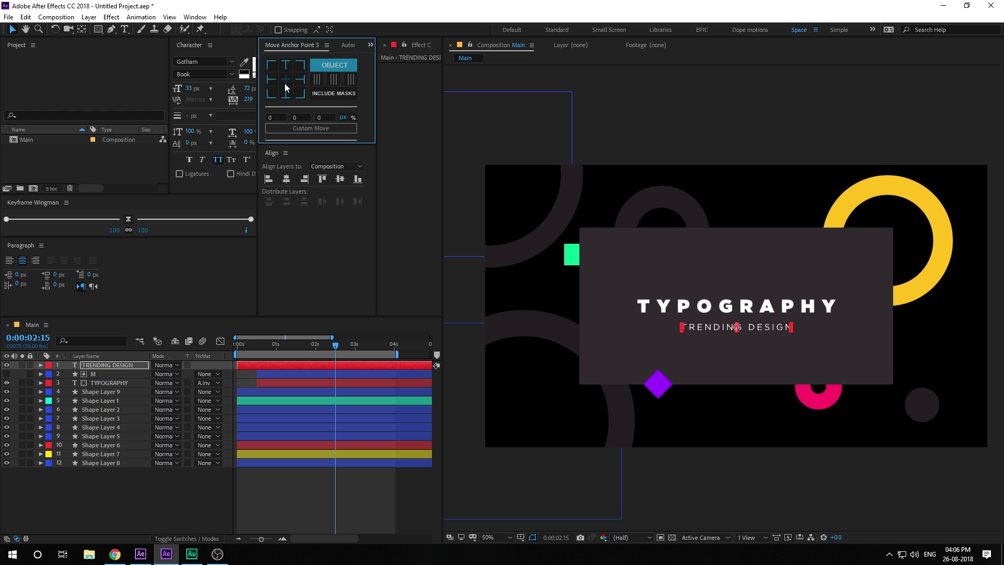
# Step: Move the TRENDING DESIGN text up slightly so it sits closer beneath TYPOGRAPHY, and deselect it
pyautogui.scroll(1, 885, 356)
pyautogui.moveTo(781, 354); pyautogui.dragTo(781, 345)
pyautogui.click(272, 496)
pyautogui.scroll(-1, 868, 383)
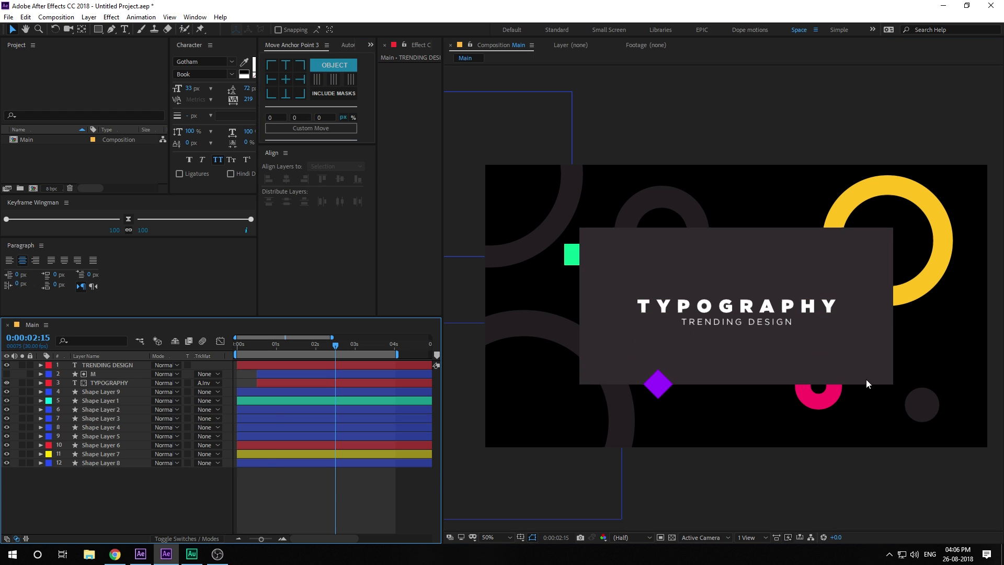
# Step: Set the TRENDING DESIGN font size to 28 px
pyautogui.scroll(1, 823, 288)
pyautogui.click(139, 366)
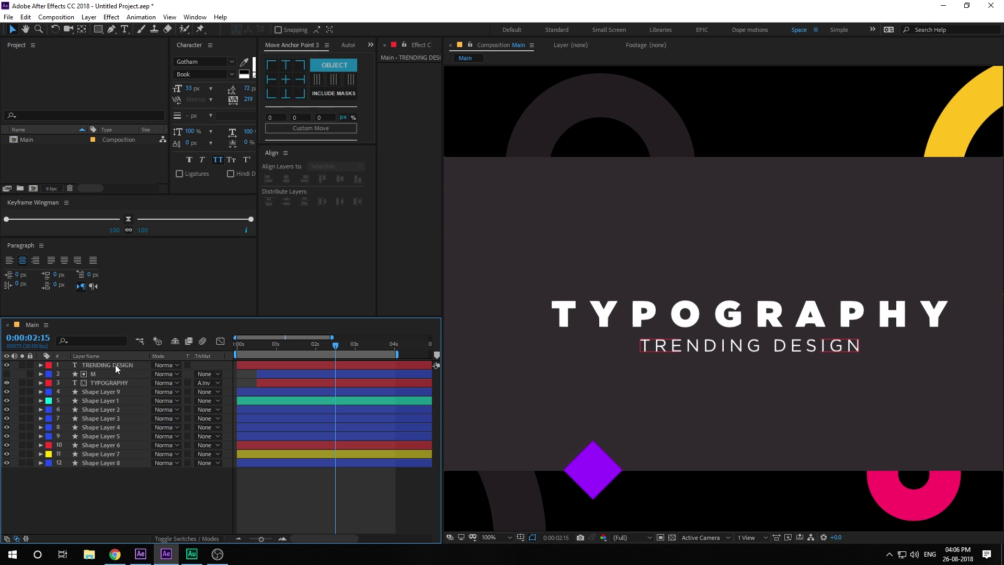
pyautogui.click(116, 366)
pyautogui.moveTo(191, 93); pyautogui.dragTo(180, 93)
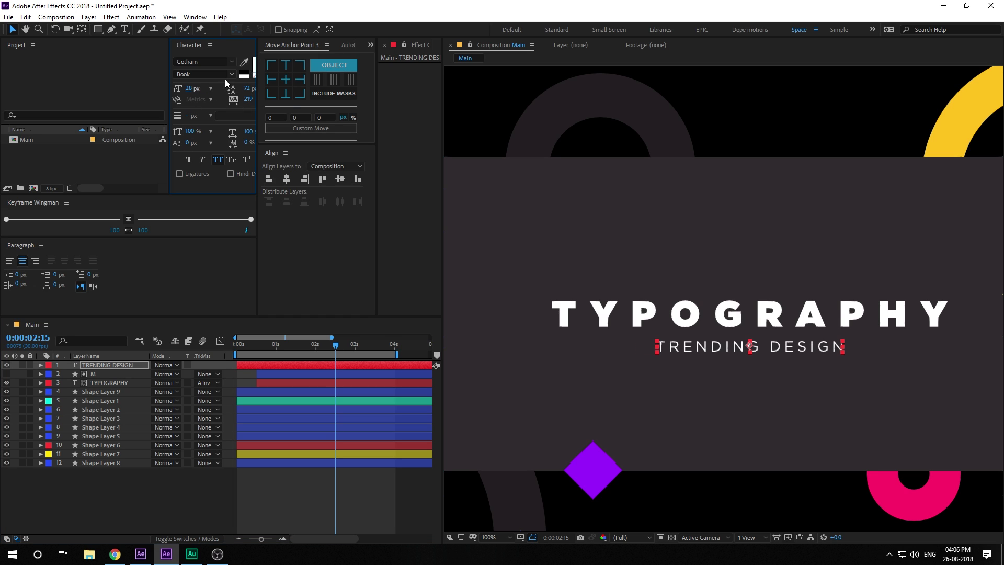
# Step: Change the TRENDING DESIGN fill colour to the mid-grey 7D7D7D
pyautogui.moveTo(256, 72); pyautogui.dragTo(278, 72)
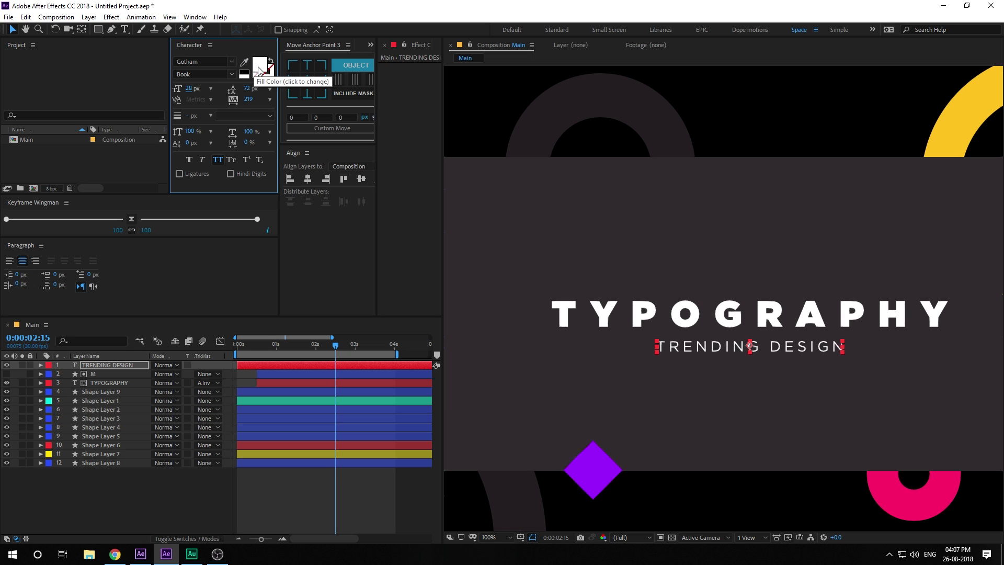
pyautogui.click(259, 65)
pyautogui.moveTo(257, 269); pyautogui.dragTo(203, 262)
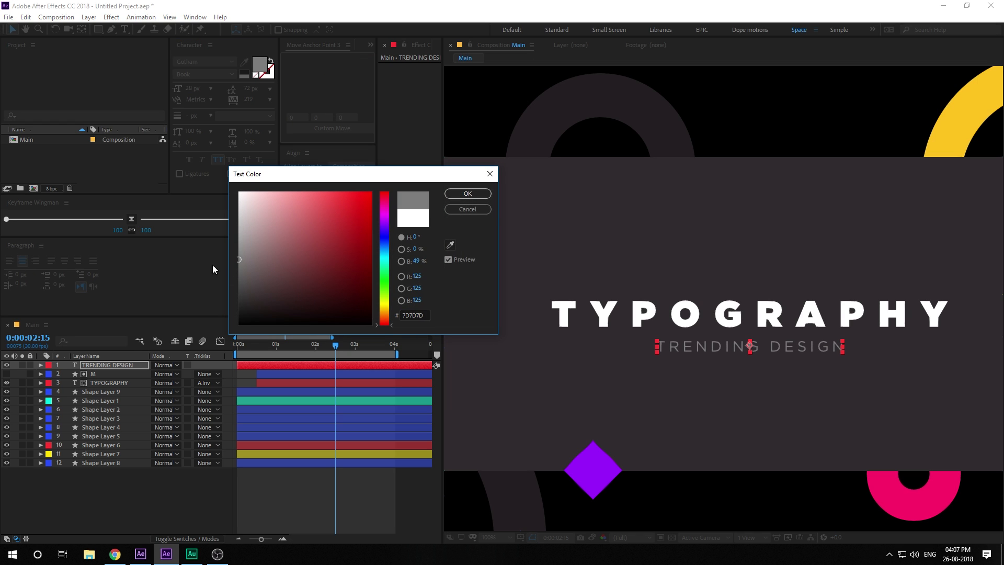
pyautogui.click(468, 193)
pyautogui.click(197, 477)
# Step: Nudge the grey TRENDING DESIGN subtitle slightly further up towards the TYPOGRAPHY text
pyautogui.press(',')
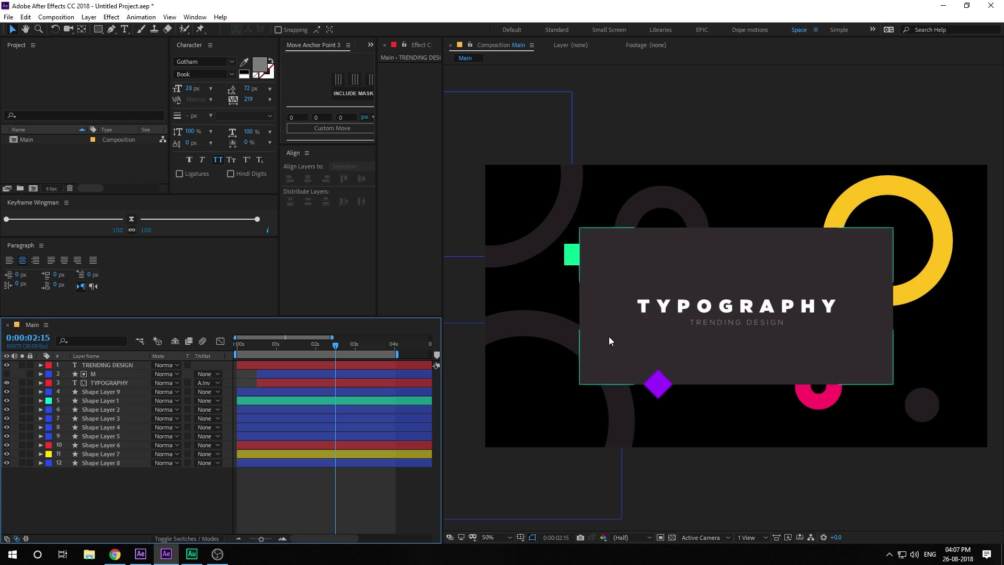
pyautogui.click(113, 366)
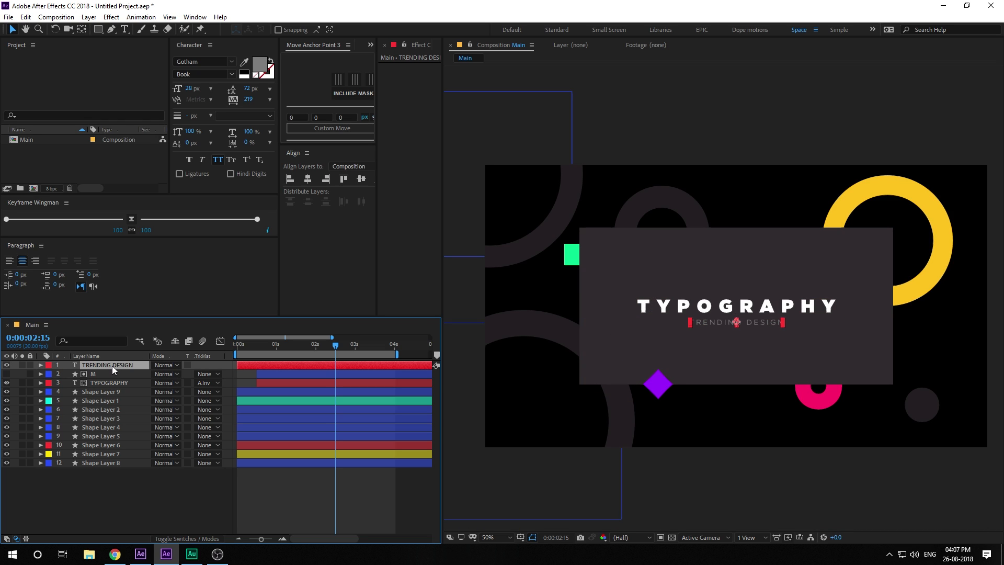
pyautogui.click(99, 513)
pyautogui.press('.')
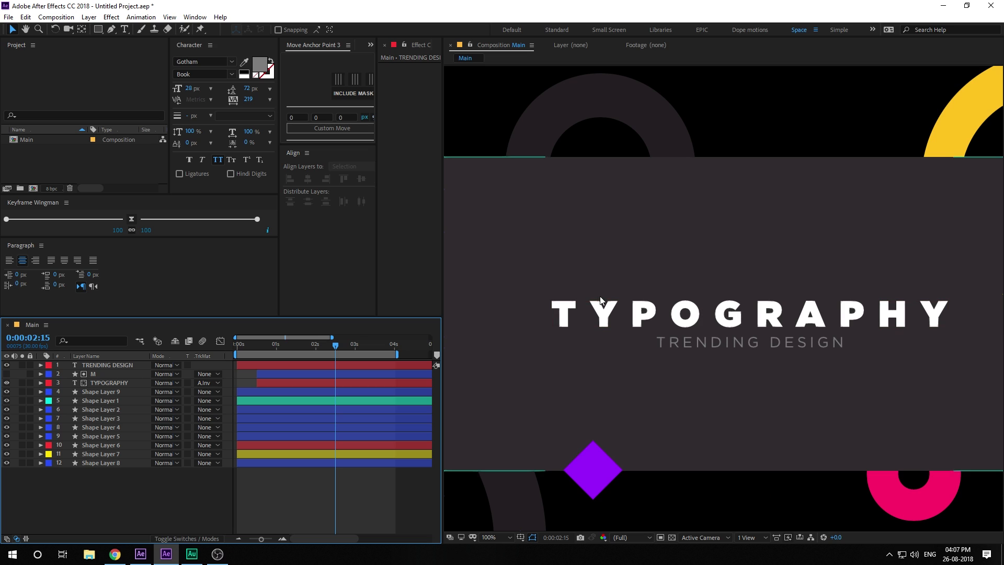
# Step: Solo the TRENDING DESIGN layer and add a text animator with Position and Opacity properties
pyautogui.click(22, 365)
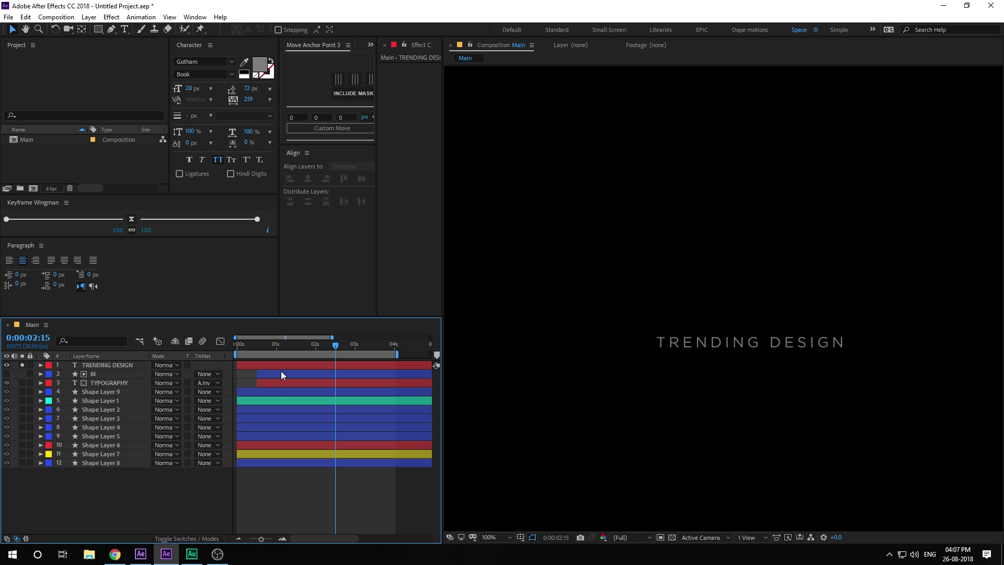
pyautogui.click(41, 365)
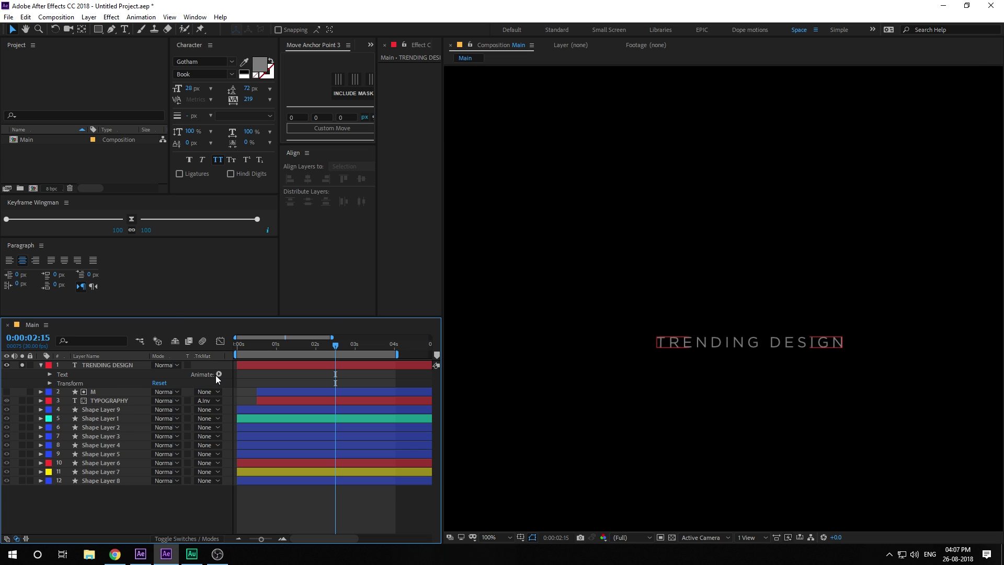
pyautogui.click(217, 375)
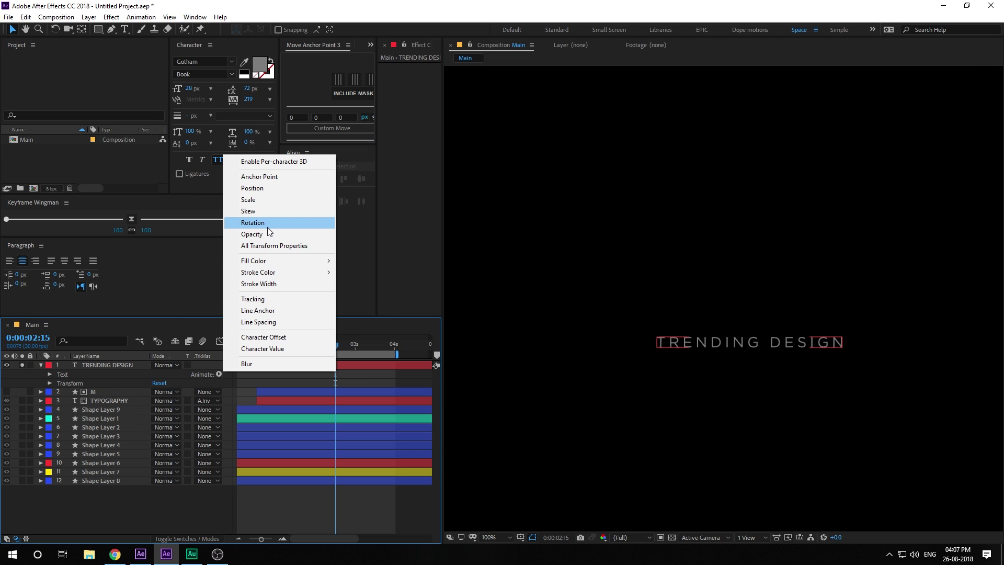
pyautogui.click(255, 188)
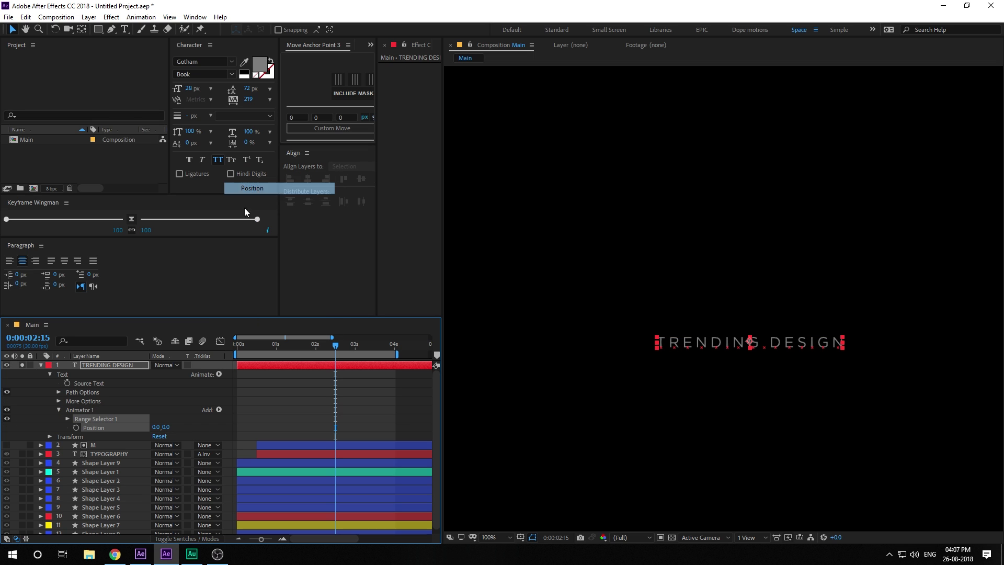
pyautogui.click(219, 410)
pyautogui.moveTo(230, 413)
pyautogui.click(320, 285)
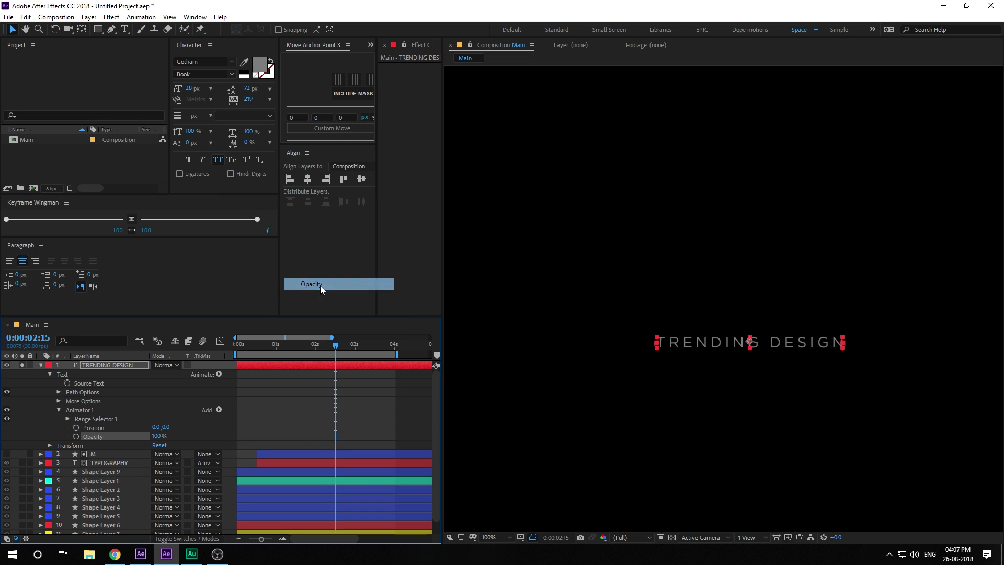
pyautogui.click(96, 396)
# Step: Keyframe the range selector's Start from 0% at 0:00:00:15 to 100% at 0:00:02:00
pyautogui.click(66, 419)
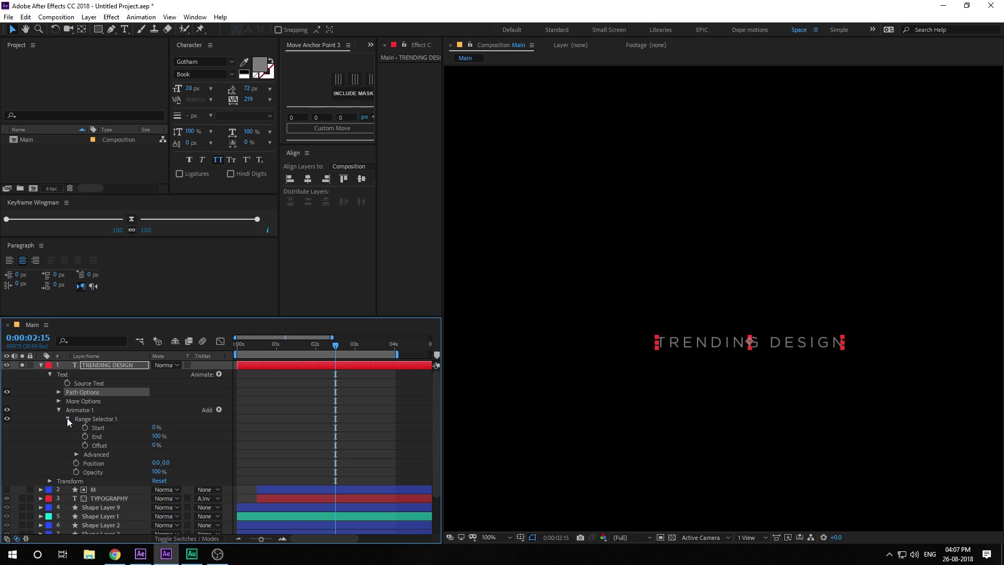
pyautogui.moveTo(276, 347); pyautogui.dragTo(257, 347)
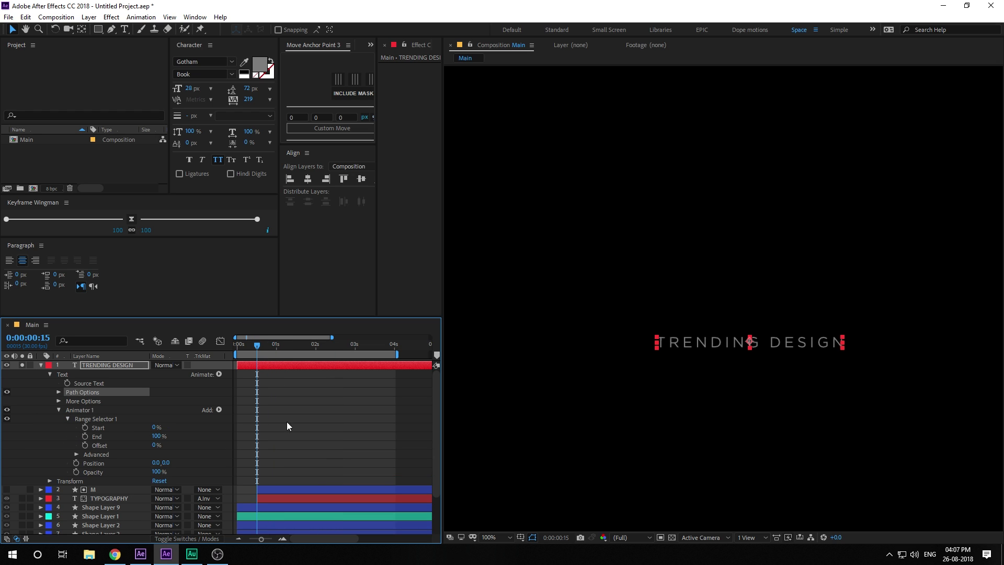
pyautogui.click(85, 427)
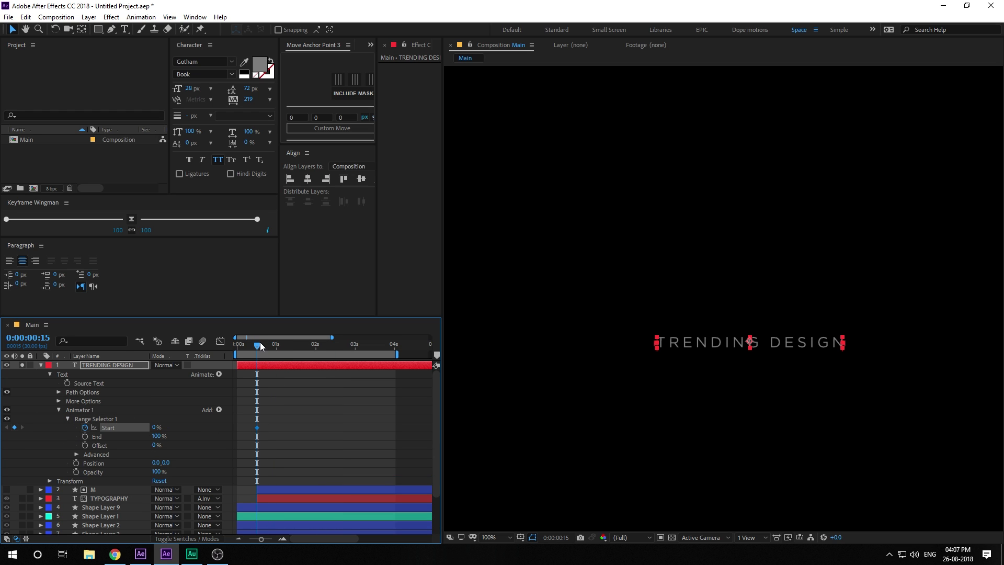
pyautogui.moveTo(259, 342); pyautogui.dragTo(319, 347)
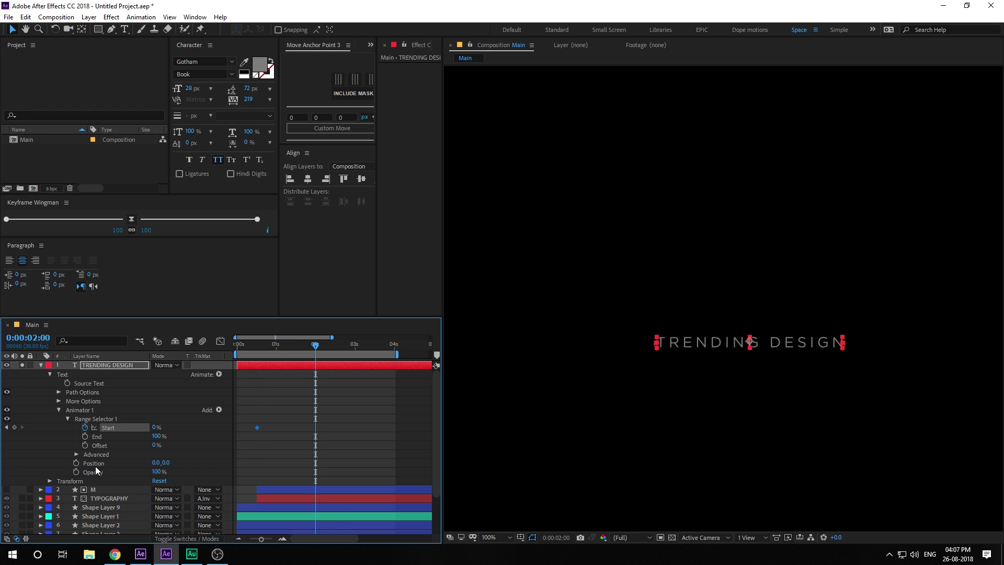
pyautogui.moveTo(154, 429); pyautogui.dragTo(222, 428)
# Step: Set the text animator's Position to 0.0, -50.0, judging the offset at 0:00:01:02
pyautogui.moveTo(264, 350)
pyautogui.mouseDown()
pyautogui.moveTo(329, 350)
pyautogui.moveTo(253, 353)
pyautogui.moveTo(294, 354)
pyautogui.moveTo(278, 355)
pyautogui.mouseUp()
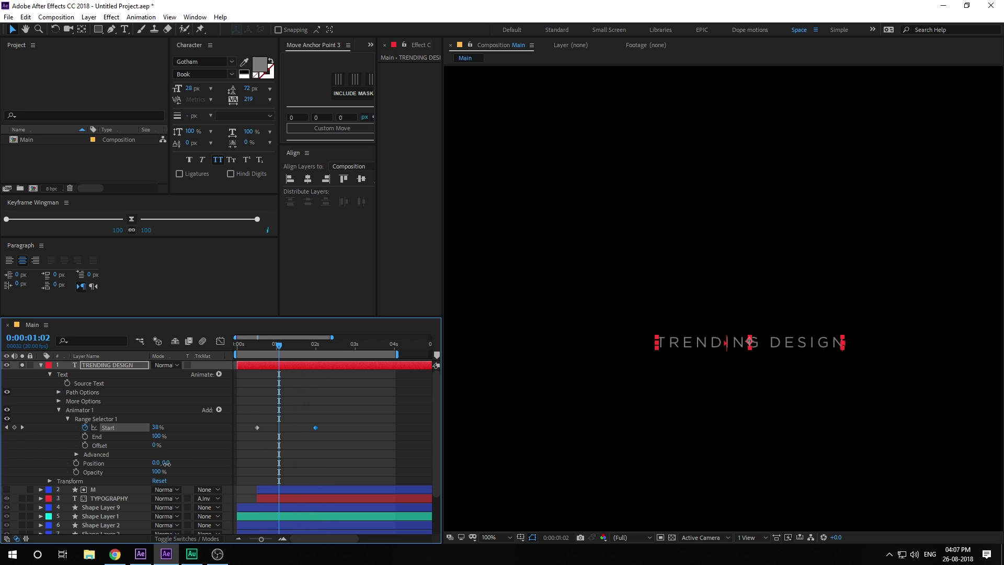
pyautogui.moveTo(166, 463); pyautogui.dragTo(146, 479)
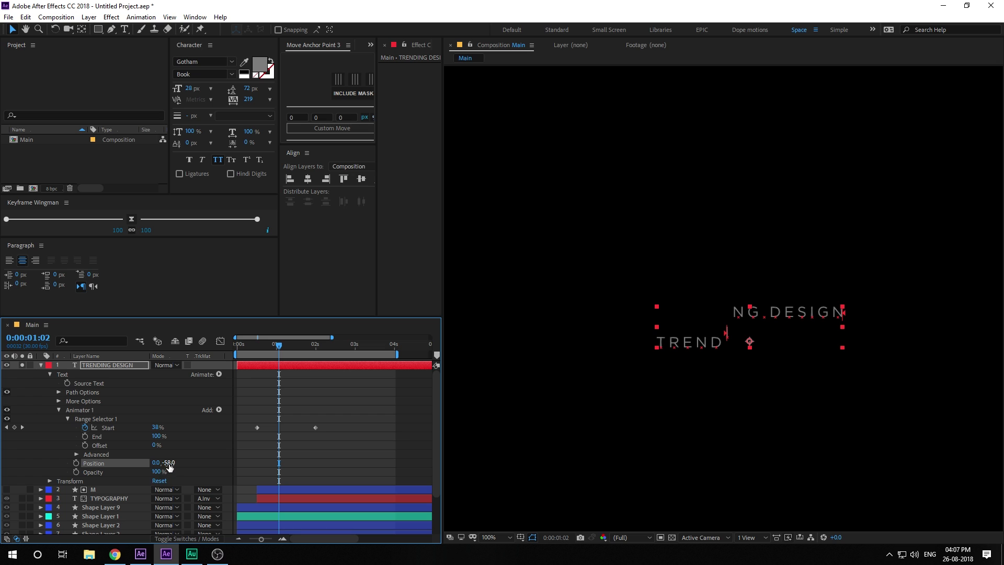
pyautogui.click(168, 464)
pyautogui.write('-50')
pyautogui.press('Return')
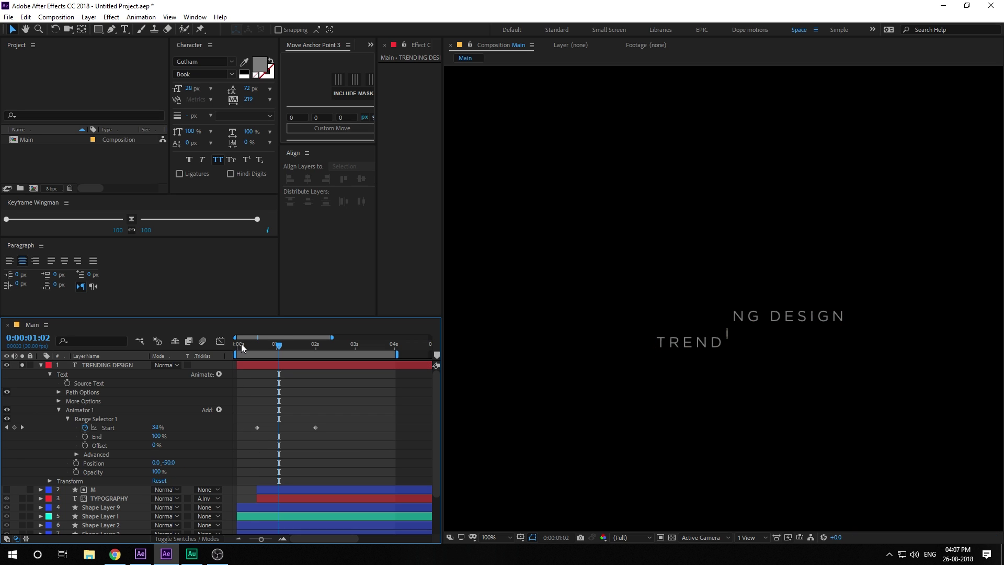
# Step: Set the text animator's Opacity to 0% and scrub through the subtitle's letter-by-letter reveal
pyautogui.moveTo(241, 344); pyautogui.dragTo(282, 355)
pyautogui.click(127, 422)
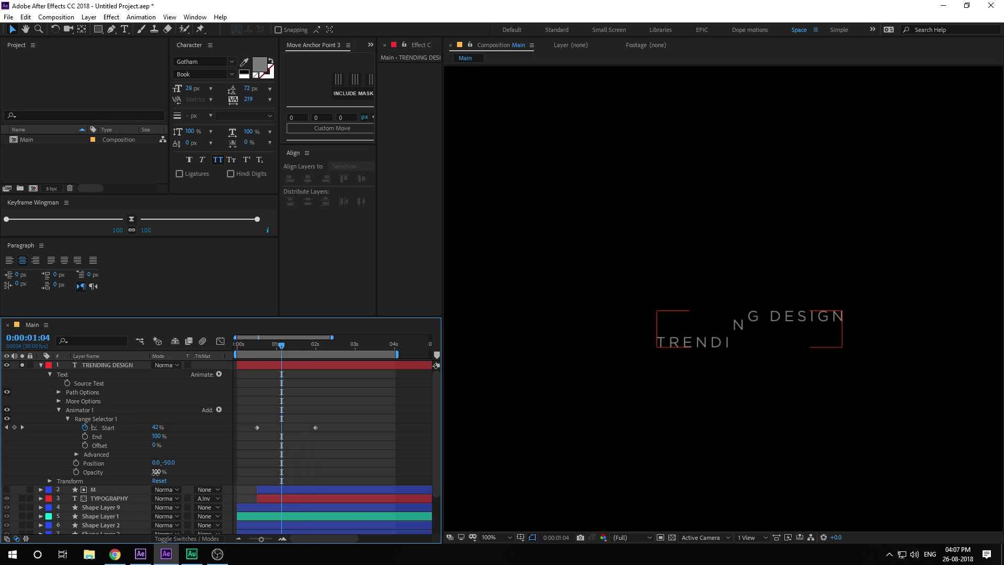
pyautogui.moveTo(156, 472); pyautogui.dragTo(16, 480)
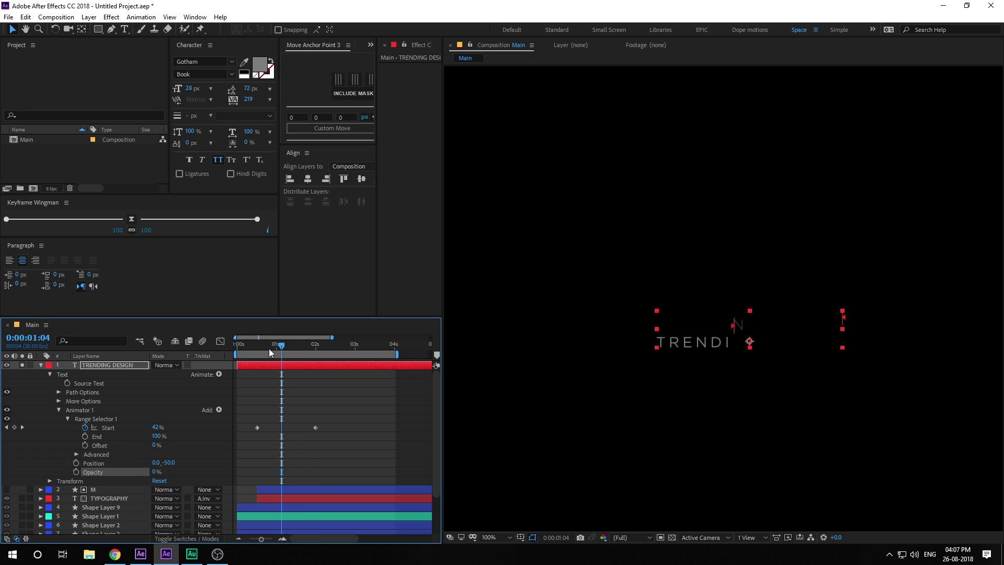
pyautogui.moveTo(255, 348); pyautogui.dragTo(308, 359)
# Step: Ease both range selector Start keyframes with 100% incoming and outgoing influence
pyautogui.moveTo(340, 416); pyautogui.dragTo(258, 441)
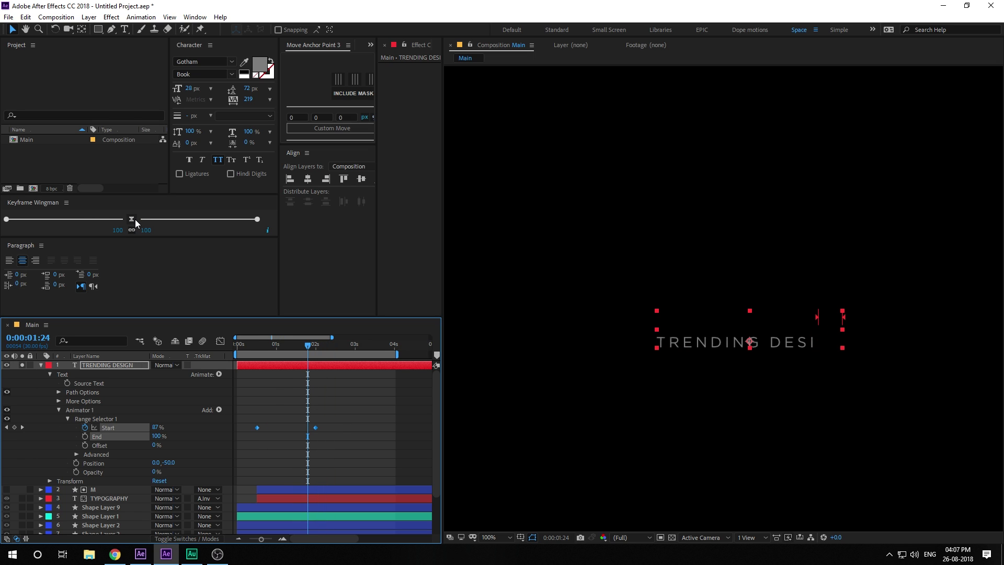
pyautogui.click(132, 219)
pyautogui.click(253, 406)
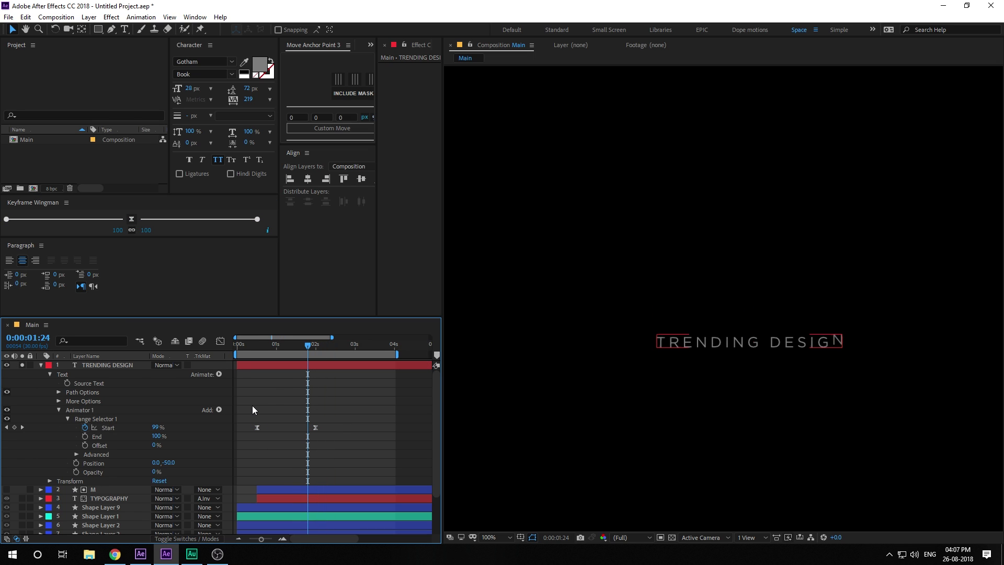
# Step: Unsolo the TRENDING DESIGN layer and preview its reveal together with all other layers
pyautogui.click(23, 365)
pyautogui.click(253, 349)
pyautogui.press('space')
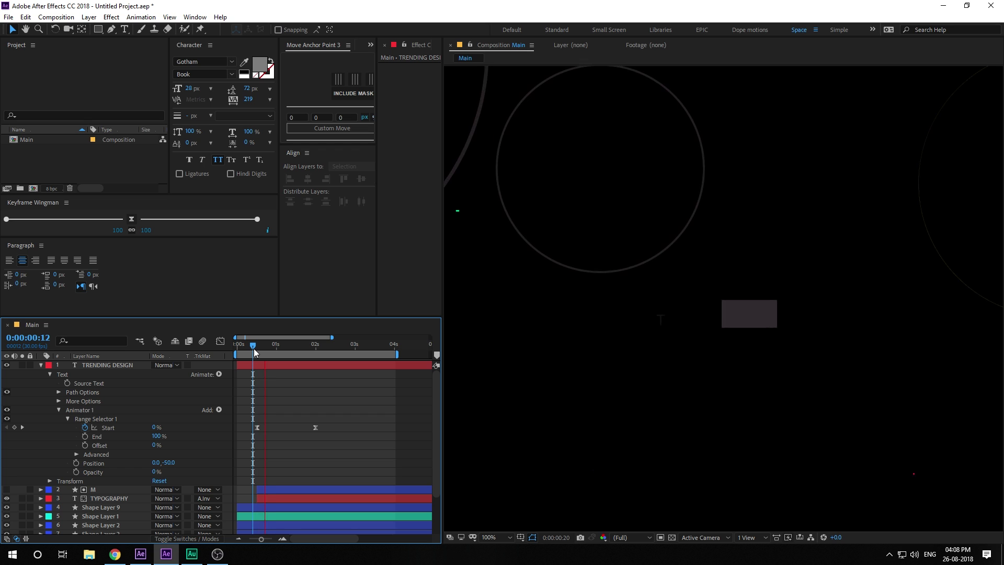
pyautogui.moveTo(253, 348); pyautogui.dragTo(316, 350)
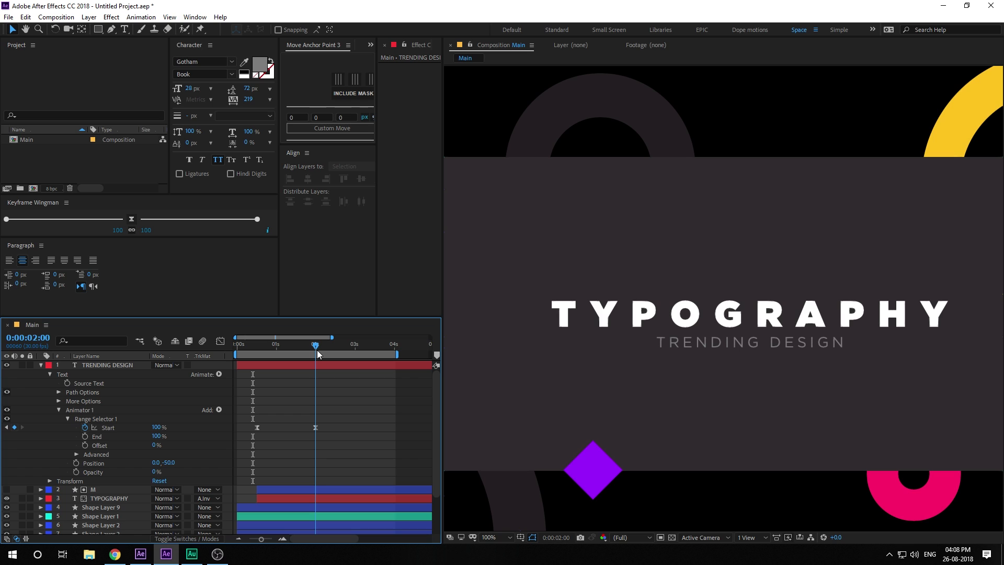
# Step: Base the TRENDING DESIGN range selector on Words in its advanced settings and scrub back through the animation
pyautogui.click(274, 366)
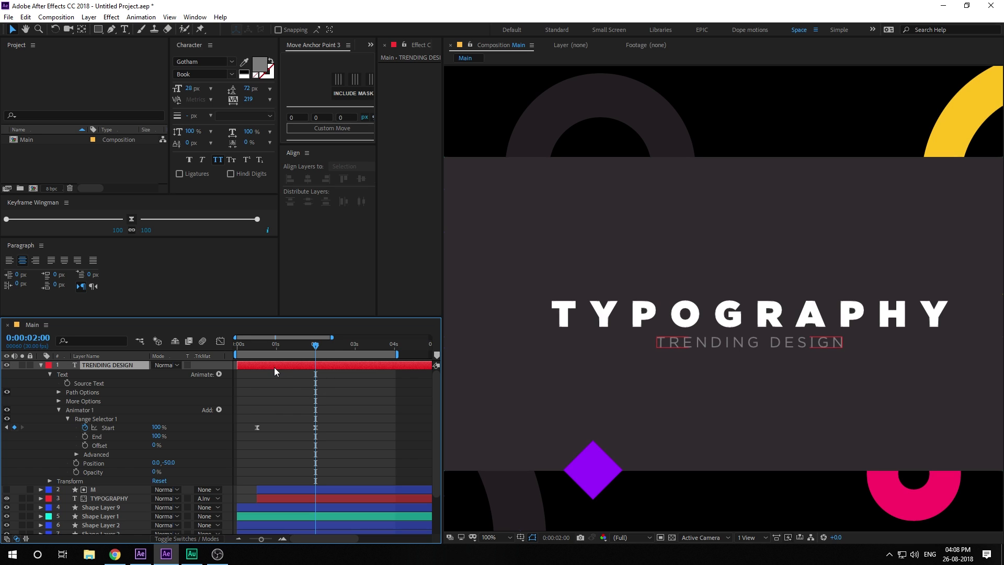
pyautogui.click(77, 454)
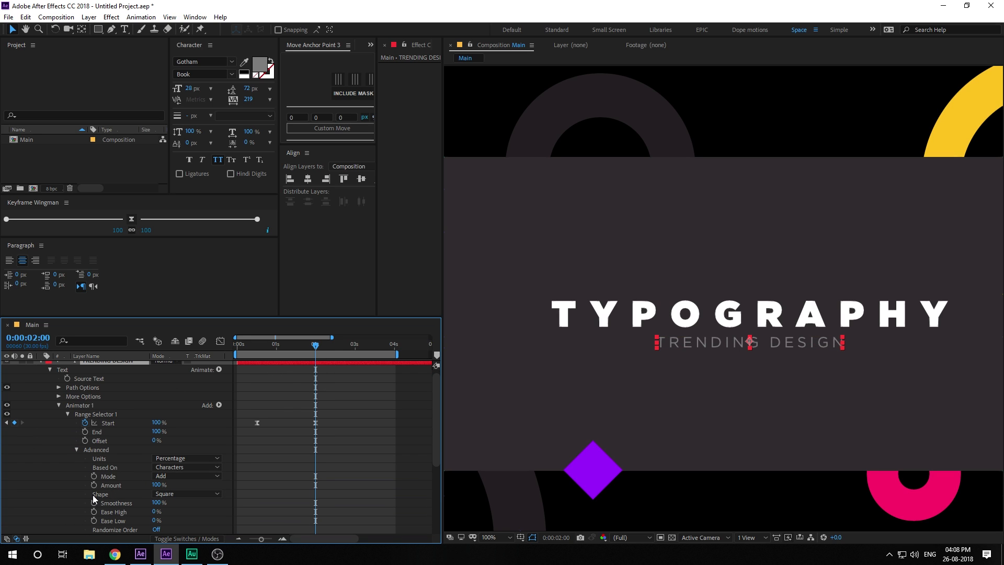
pyautogui.click(168, 471)
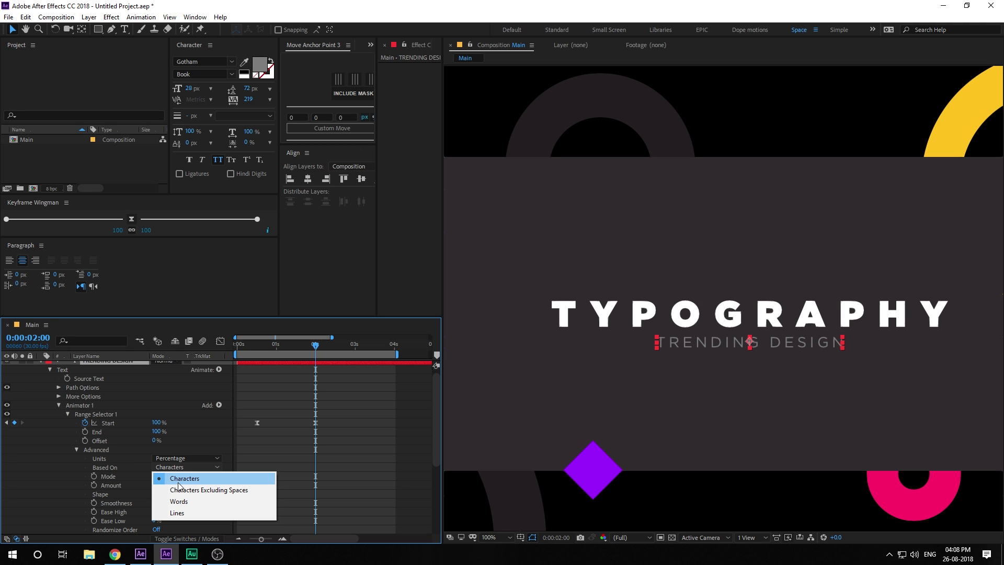
pyautogui.click(183, 502)
pyautogui.moveTo(283, 344); pyautogui.dragTo(212, 354)
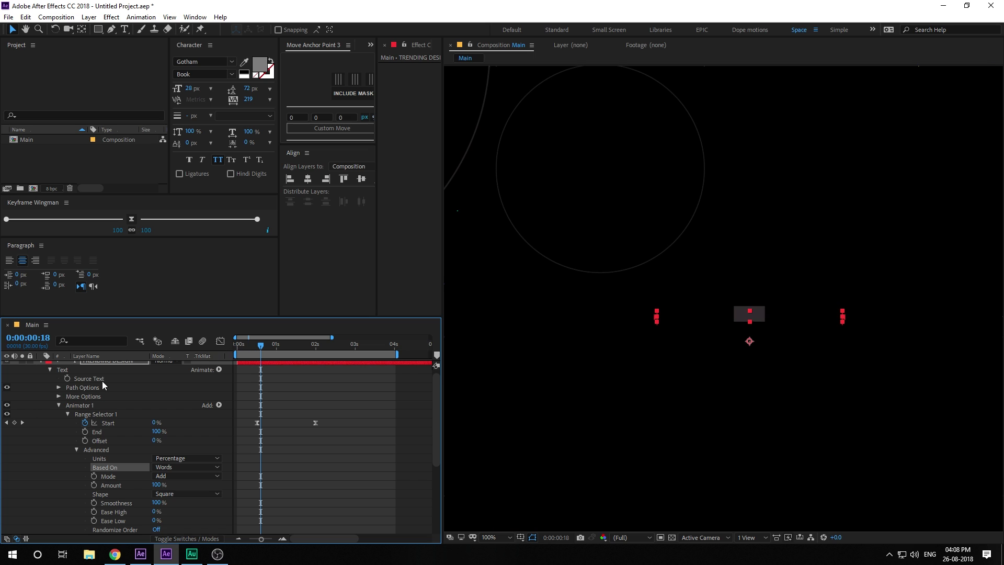
# Step: Collapse the TRENDING DESIGN layer's properties and reselect the layer with the whole composition shown at 0:00:02:17
pyautogui.scroll(1, 102, 381)
pyautogui.click(40, 366)
pyautogui.press('F2')
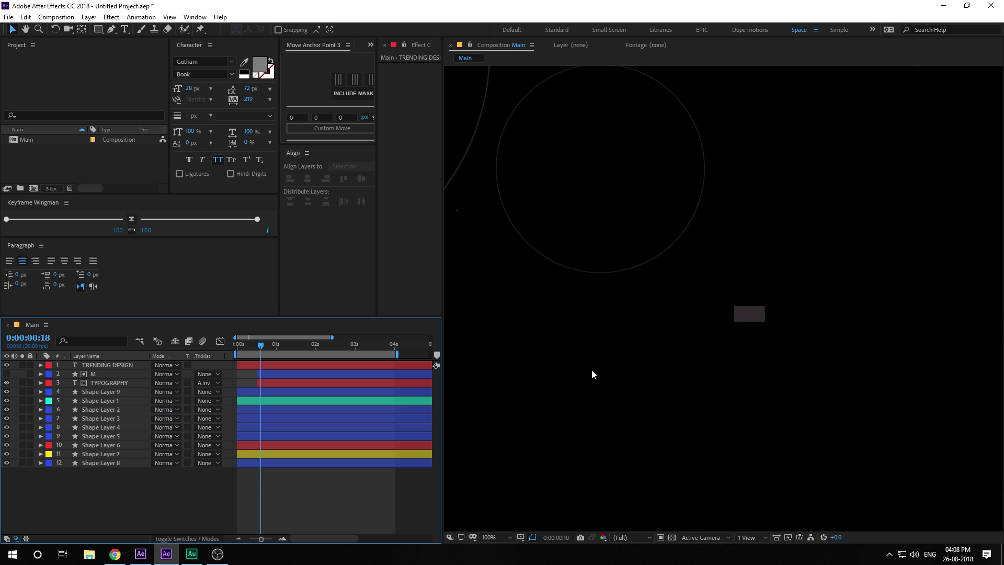
pyautogui.scroll(-1, 611, 365)
pyautogui.moveTo(260, 345); pyautogui.dragTo(338, 345)
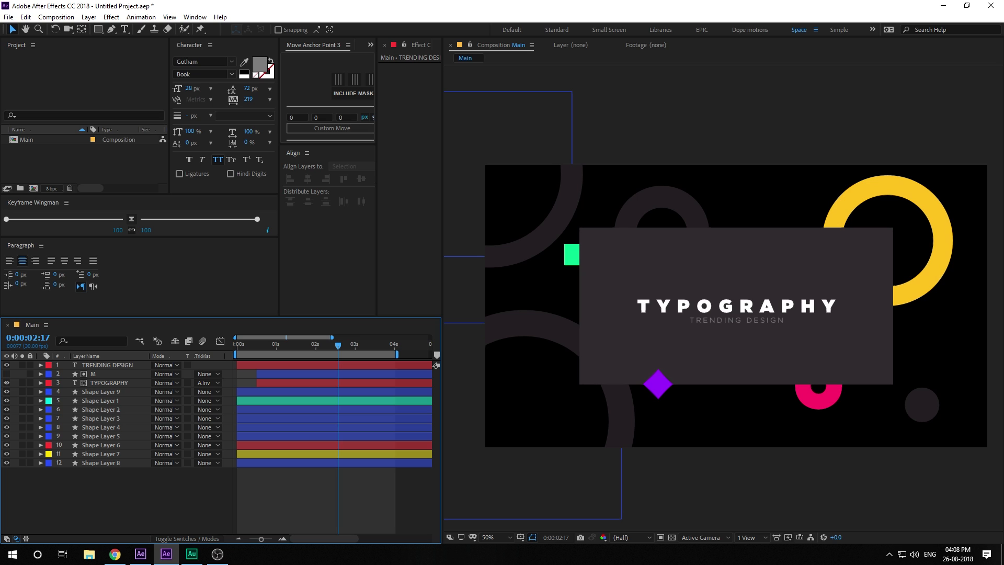
pyautogui.click(115, 365)
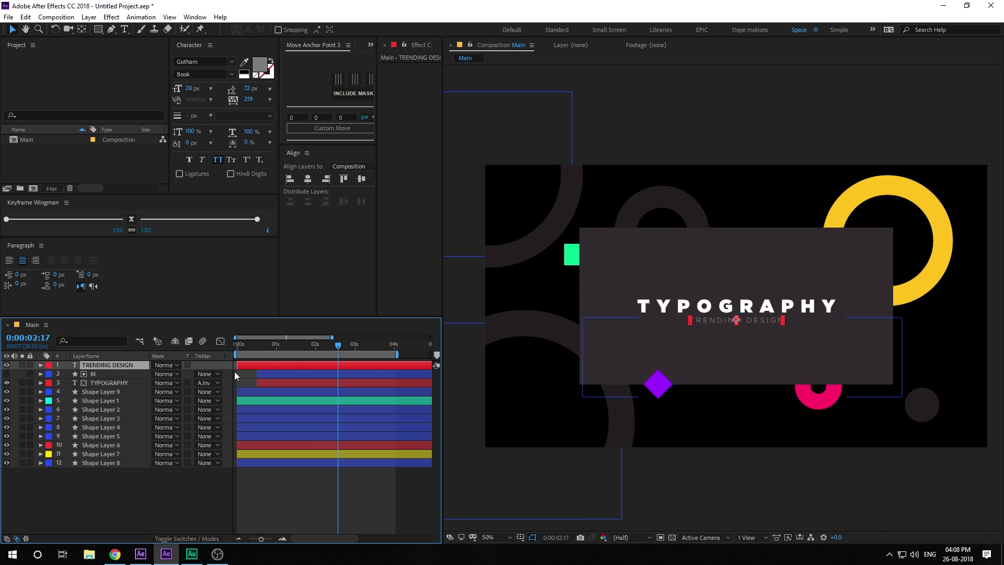
# Step: Duplicate the TRENDING DESIGN text layer and move the copy to the composition's lower-left corner
pyautogui.hotkey('ctrl', 'd')
pyautogui.moveTo(738, 327); pyautogui.dragTo(540, 442)
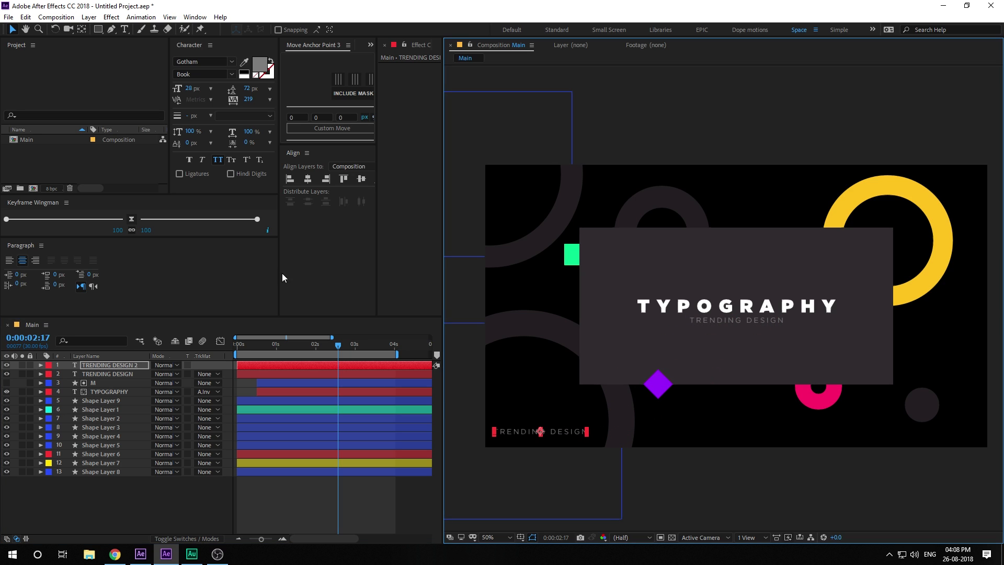
# Step: Set the duplicated text's tracking to 50 and its Gotham font style to Medium
pyautogui.click(248, 99)
pyautogui.write('5')
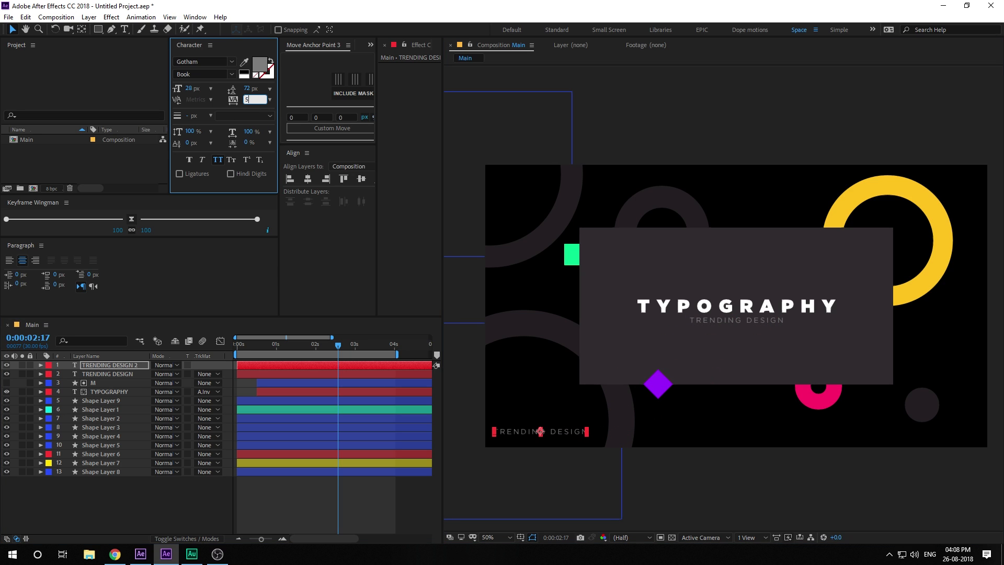
pyautogui.write('0')
pyautogui.click(201, 281)
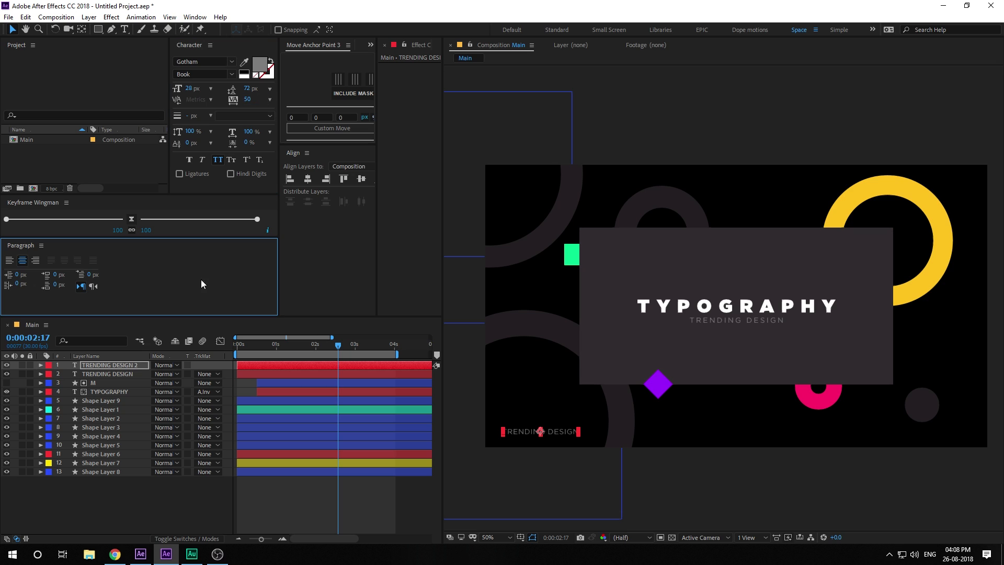
pyautogui.click(70, 492)
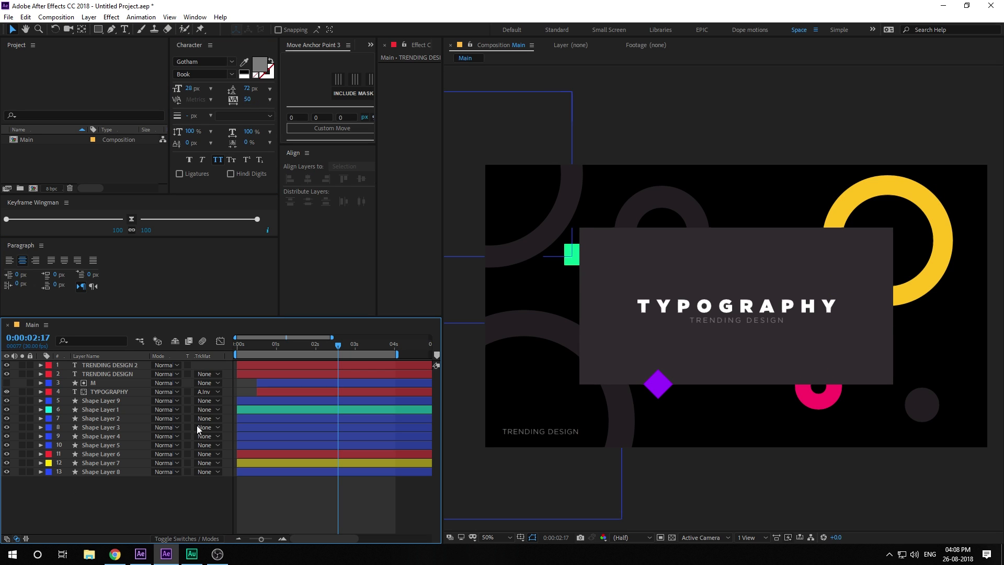
pyautogui.click(90, 366)
pyautogui.click(232, 75)
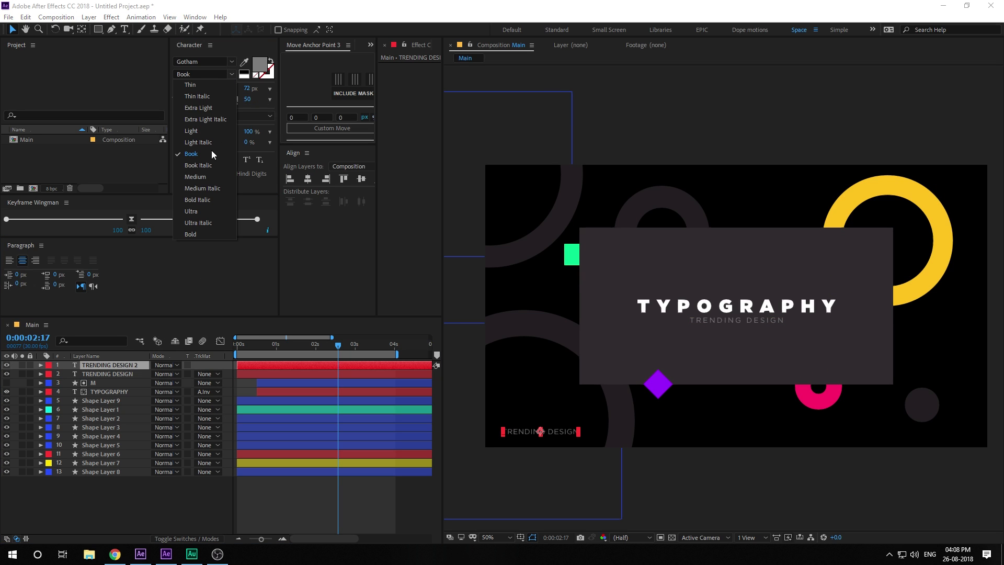
pyautogui.click(197, 177)
pyautogui.click(124, 507)
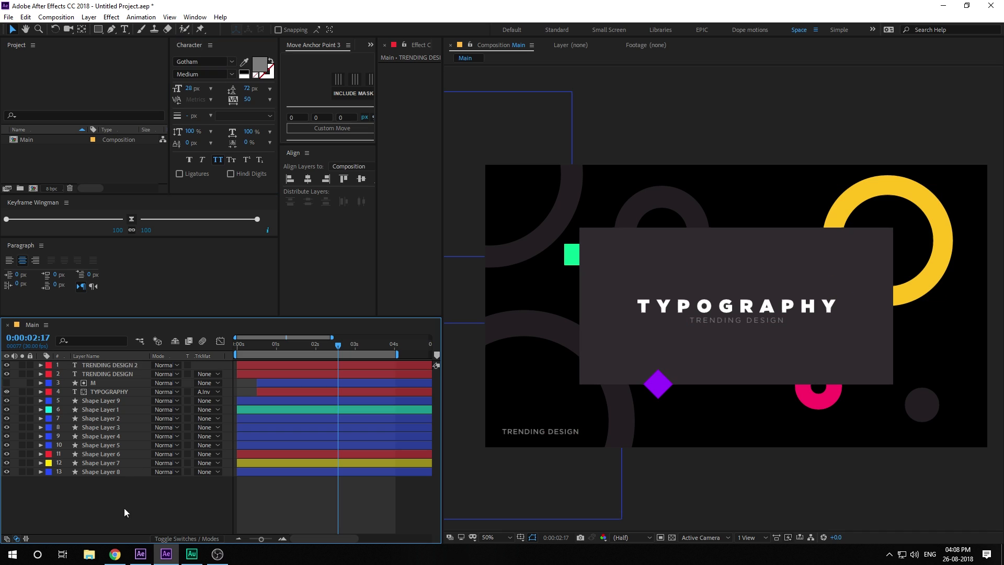
# Step: Replace the duplicated text in the composition's lower-left corner with CREATIVE DESIGNS
pyautogui.doubleClick(96, 367)
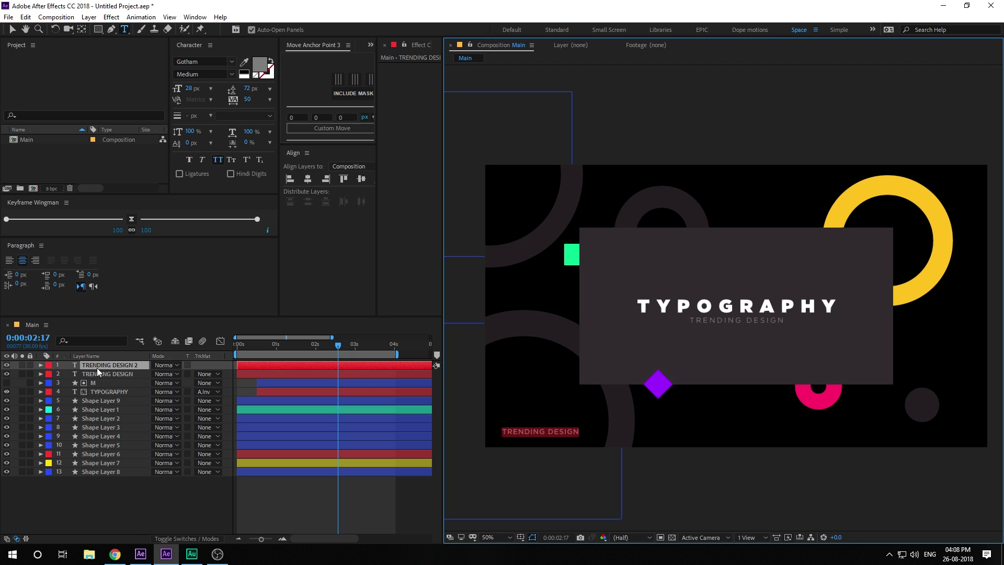
pyautogui.write('CRE')
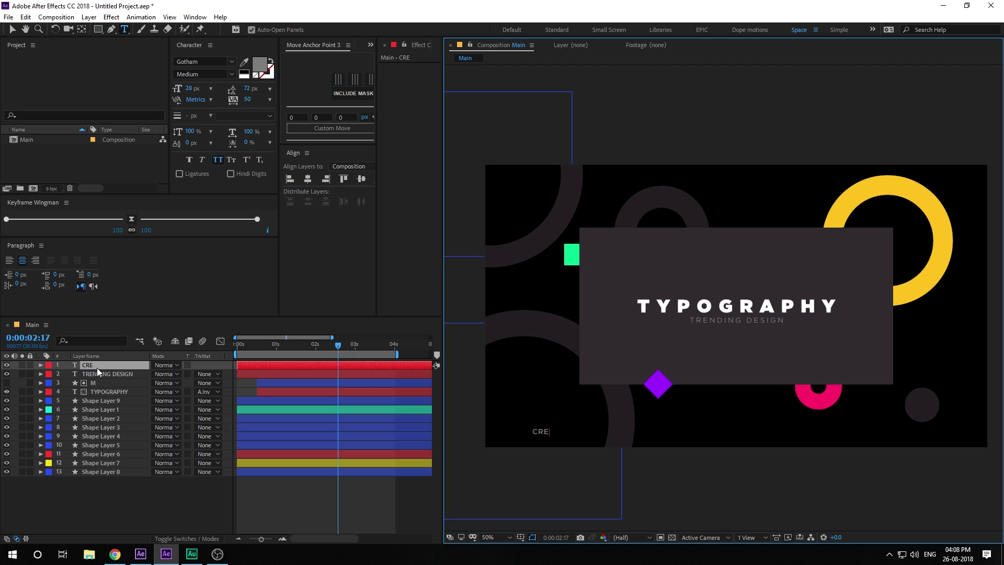
pyautogui.write('ATIVE DESIGNS')
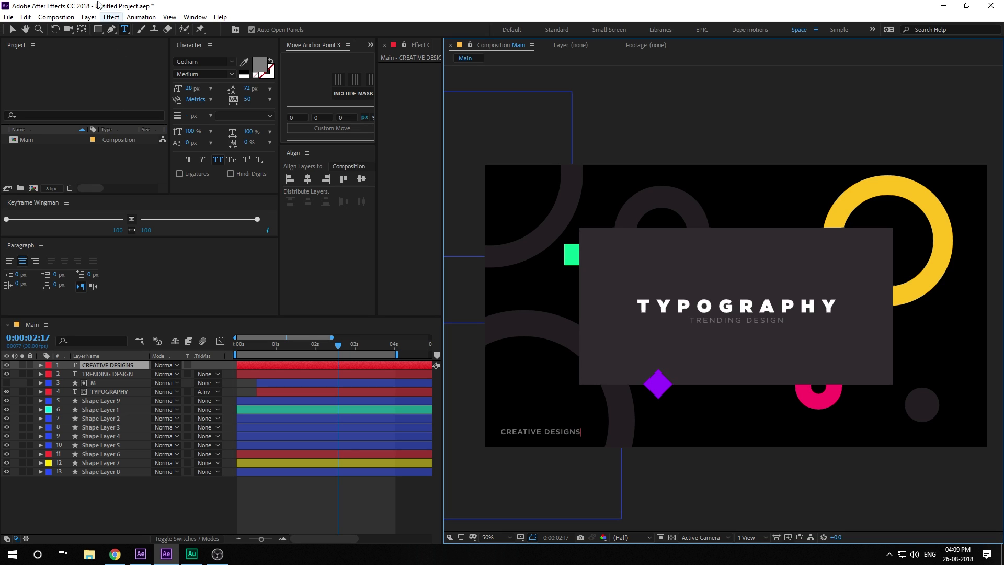
pyautogui.click(12, 30)
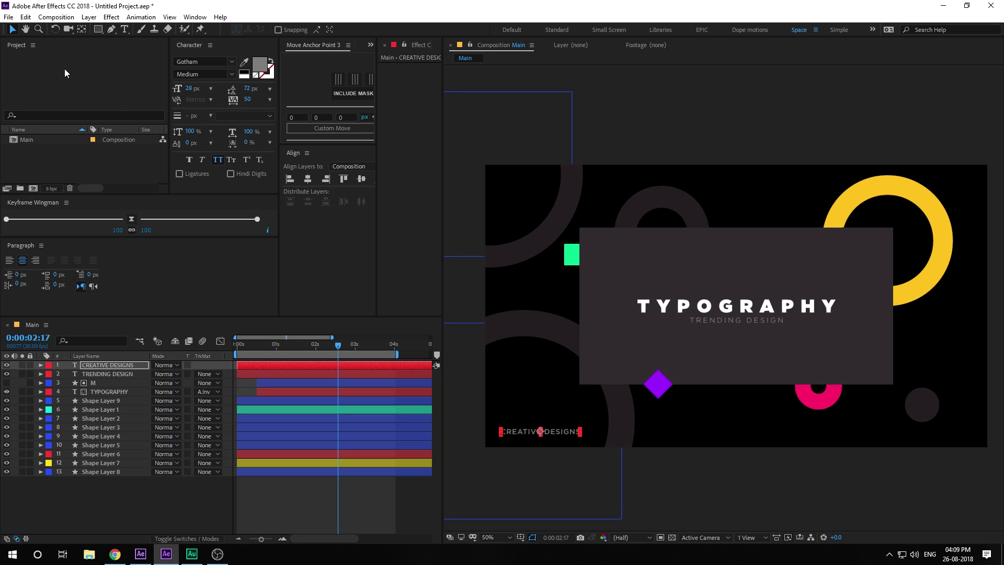
# Step: Set the CREATIVE DESIGNS text to 22 px and move it closer to the composition's lower-left corner
pyautogui.click(100, 366)
pyautogui.click(189, 89)
pyautogui.press('capslock')
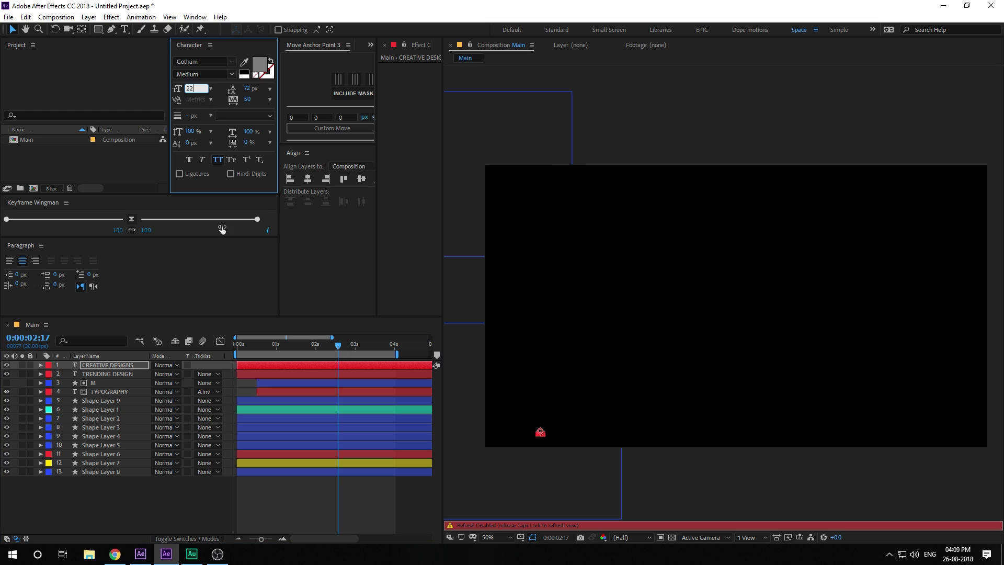
pyautogui.click(141, 517)
pyautogui.press('capslock')
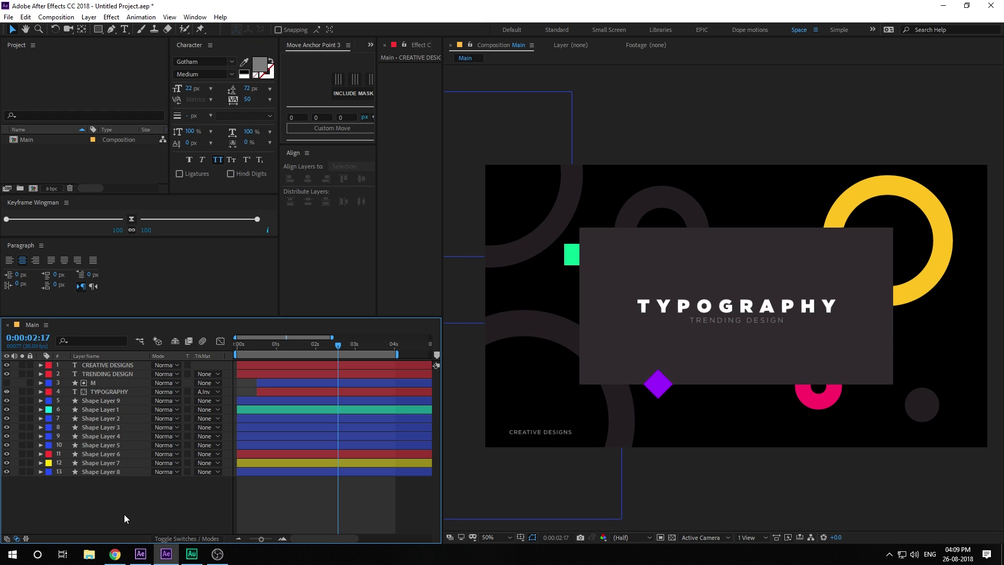
pyautogui.moveTo(535, 433); pyautogui.dragTo(522, 434)
pyautogui.click(336, 491)
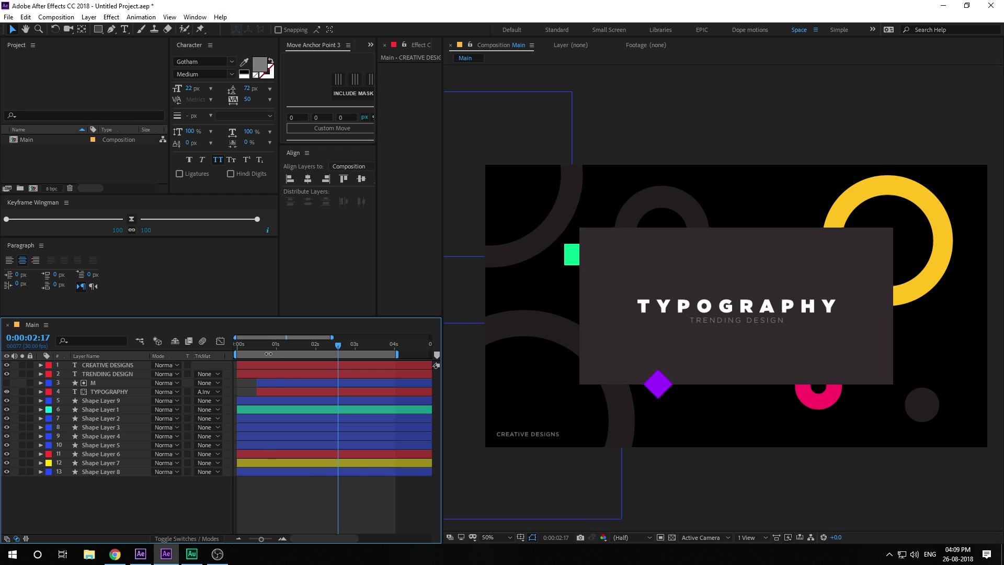
pyautogui.moveTo(260, 347); pyautogui.dragTo(328, 356)
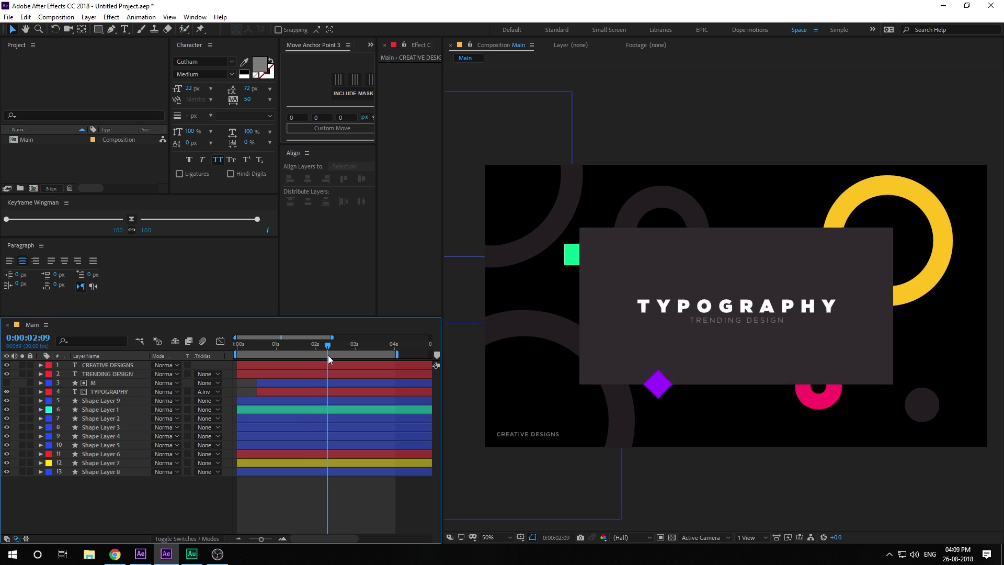
# Step: Duplicate the CREATIVE DESIGNS layer and move the copy straight across to the composition's lower-right corner
pyautogui.click(120, 365)
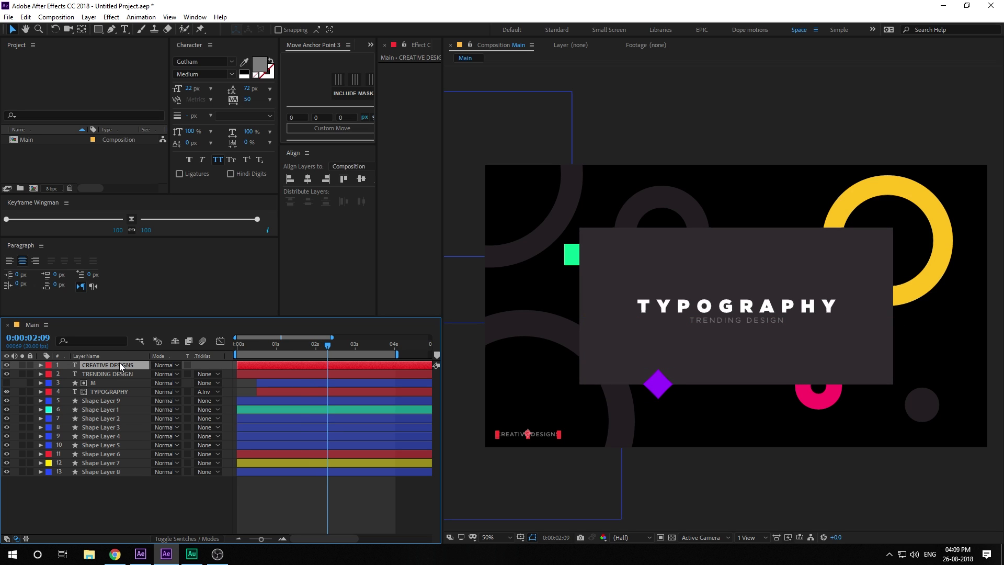
pyautogui.hotkey('ctrl', 'd')
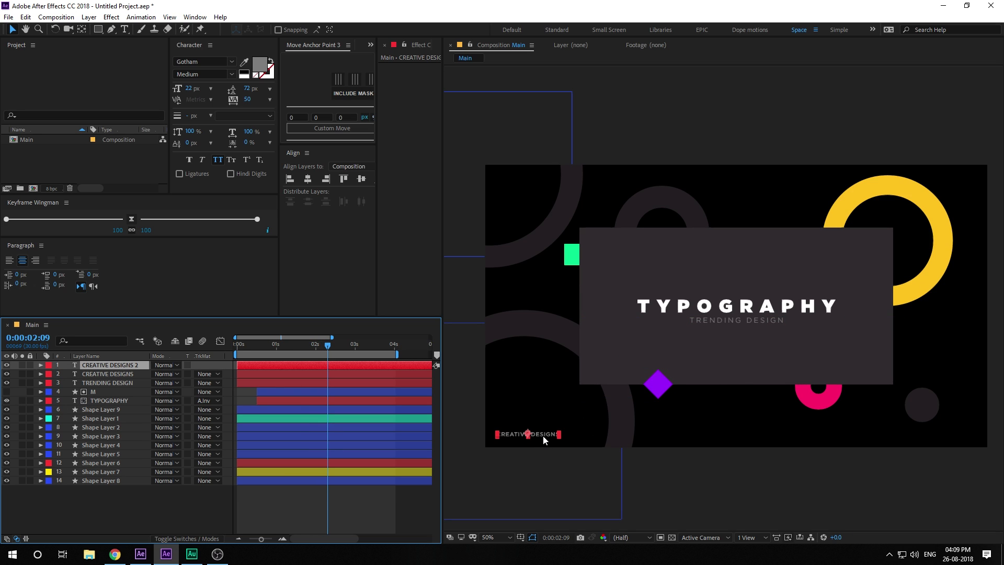
pyautogui.moveTo(543, 435); pyautogui.dragTo(961, 435)
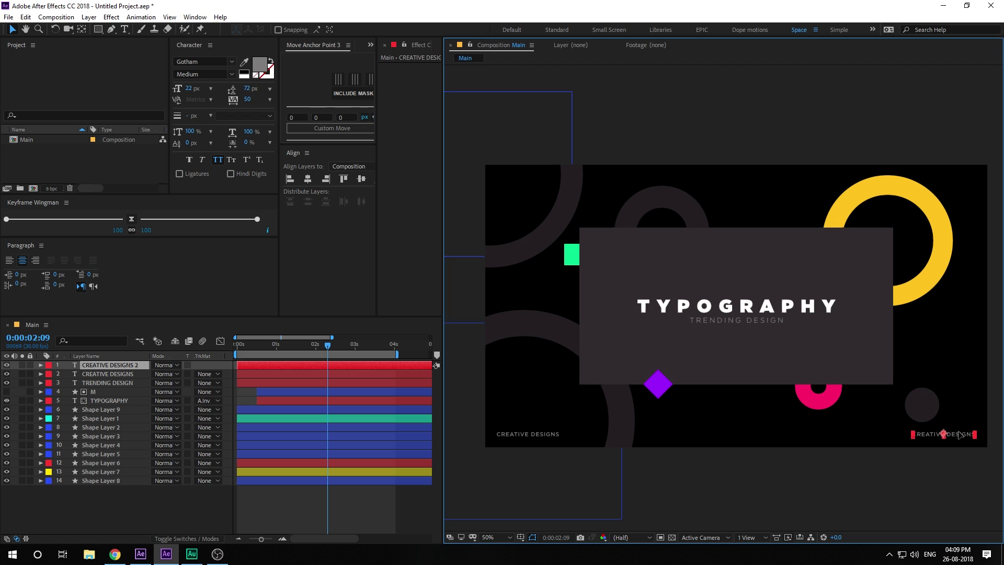
# Step: Replace the text of the lower-right copy with #01
pyautogui.doubleClick(83, 366)
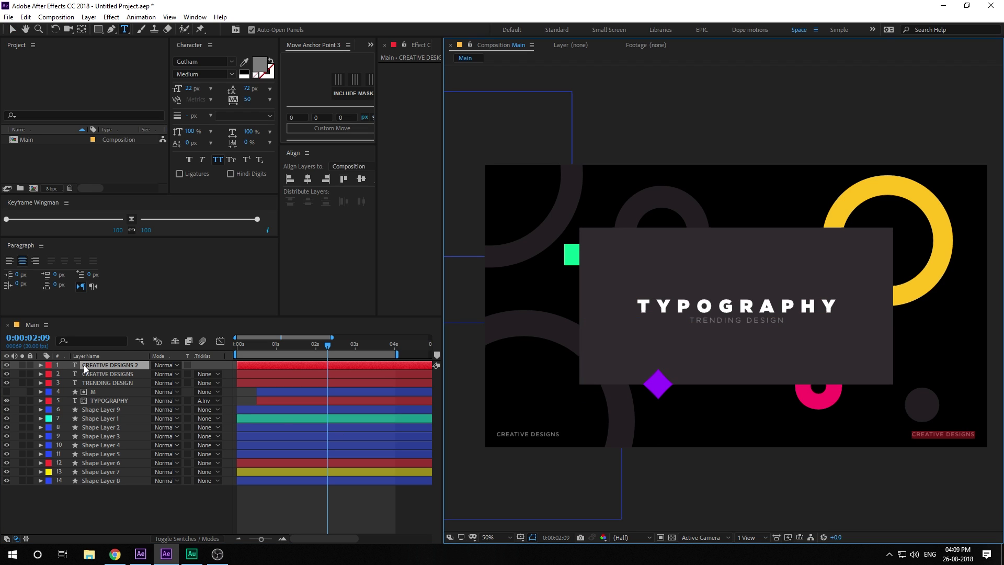
pyautogui.write('#01')
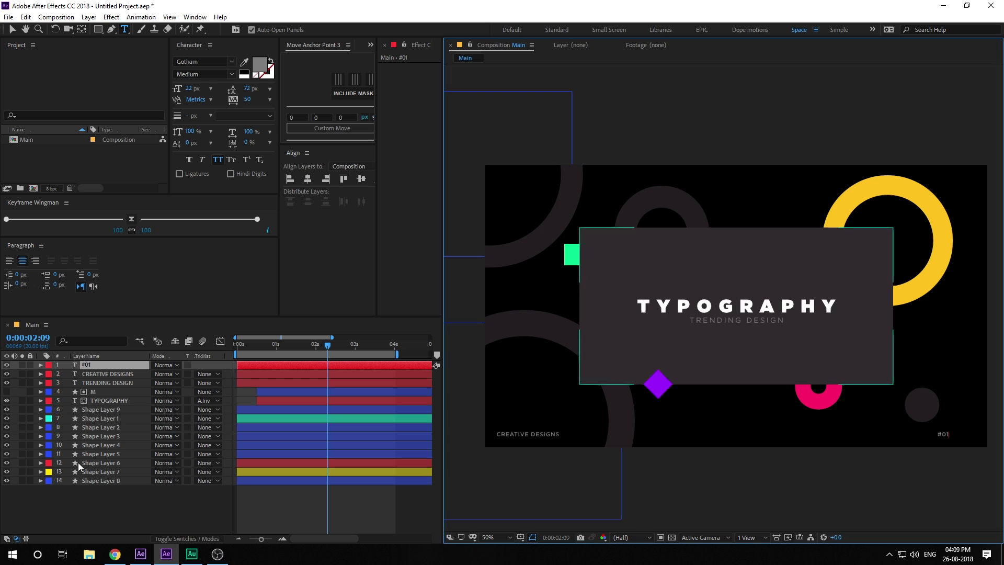
pyautogui.click(138, 496)
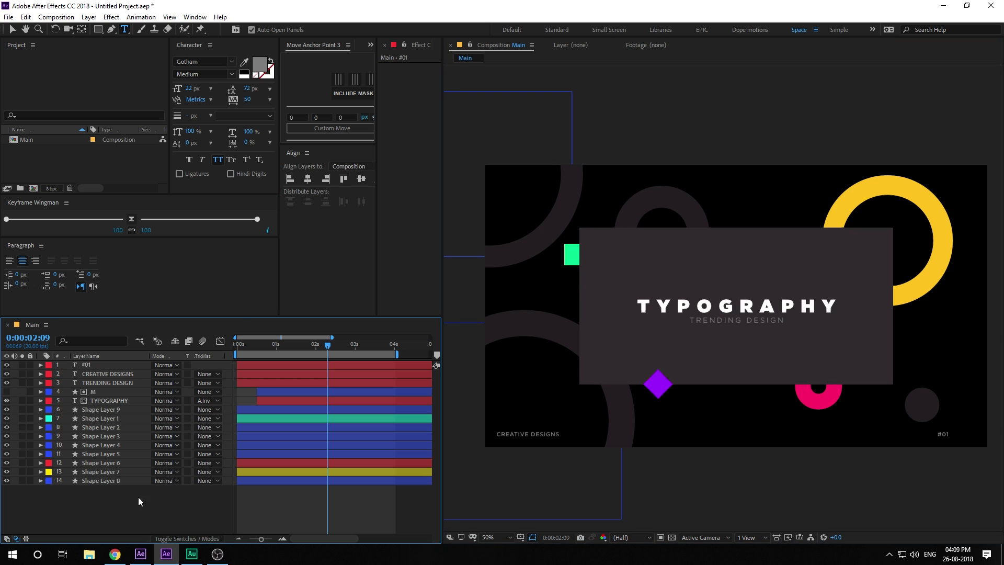
pyautogui.click(12, 29)
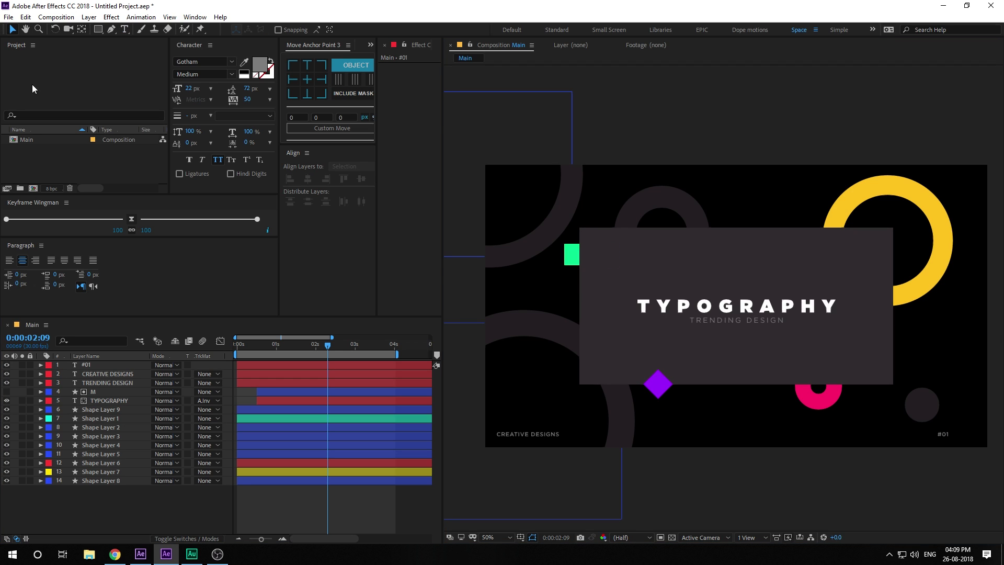
# Step: Format the #01 text in Gotham Bold at 32 px
pyautogui.click(107, 365)
pyautogui.click(228, 76)
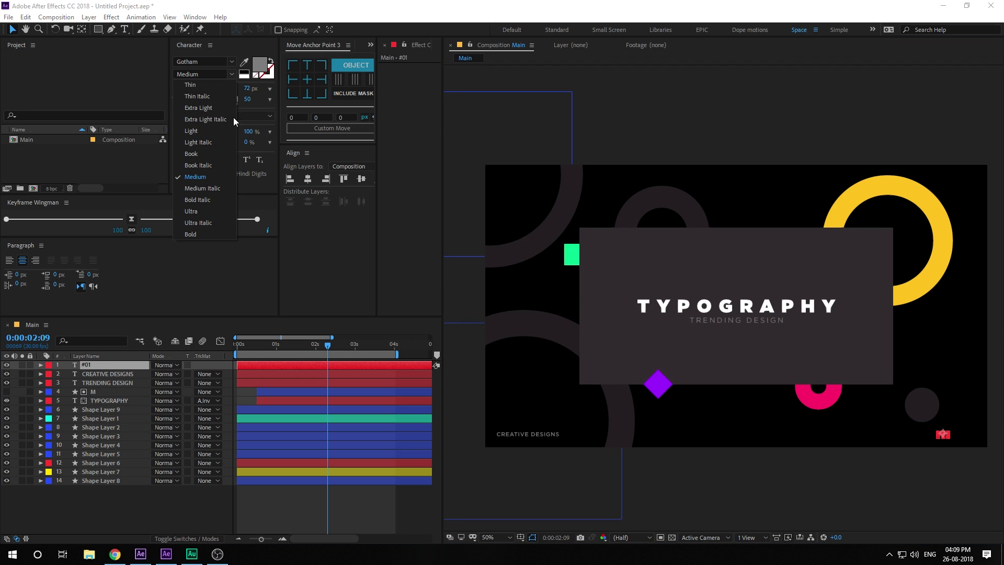
pyautogui.click(193, 235)
pyautogui.click(190, 88)
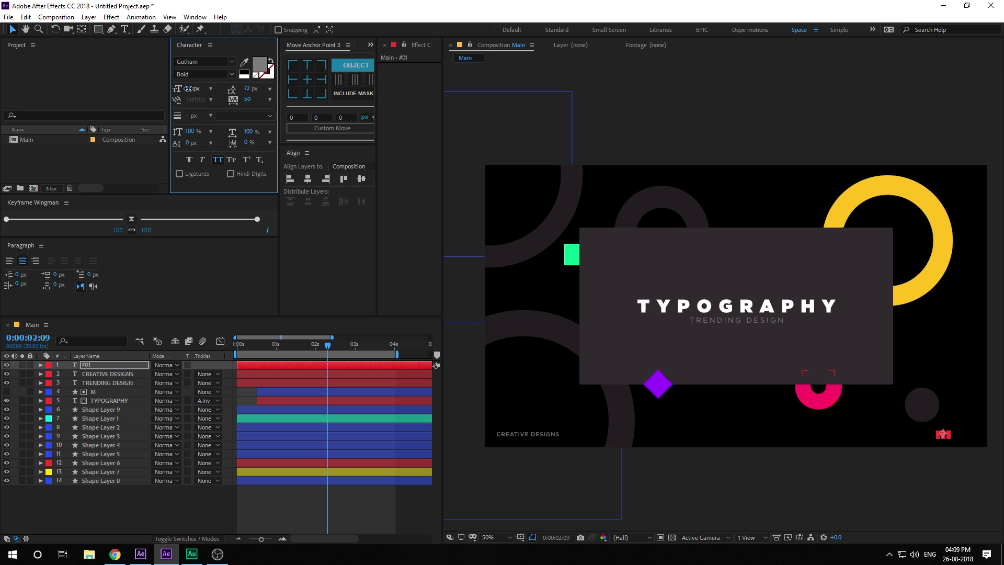
pyautogui.write('32')
pyautogui.press('Return')
pyautogui.click(238, 283)
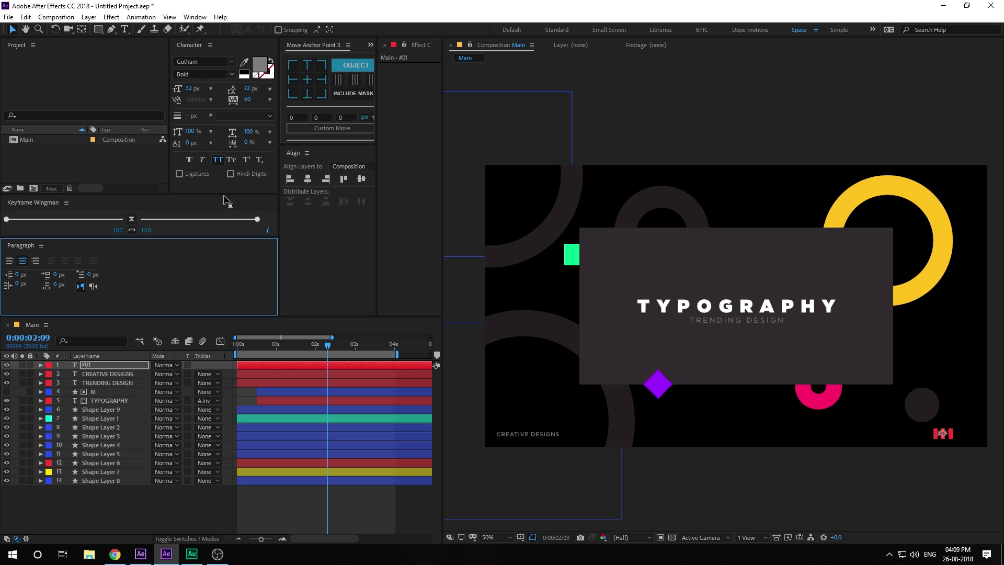
# Step: Move the #01 text closer to the composition's lower-right corner and preview the animation up to 0:00:02:14
pyautogui.click(105, 366)
pyautogui.scroll(1, 932, 471)
pyautogui.press('space')
pyautogui.moveTo(791, 427); pyautogui.dragTo(435, 291)
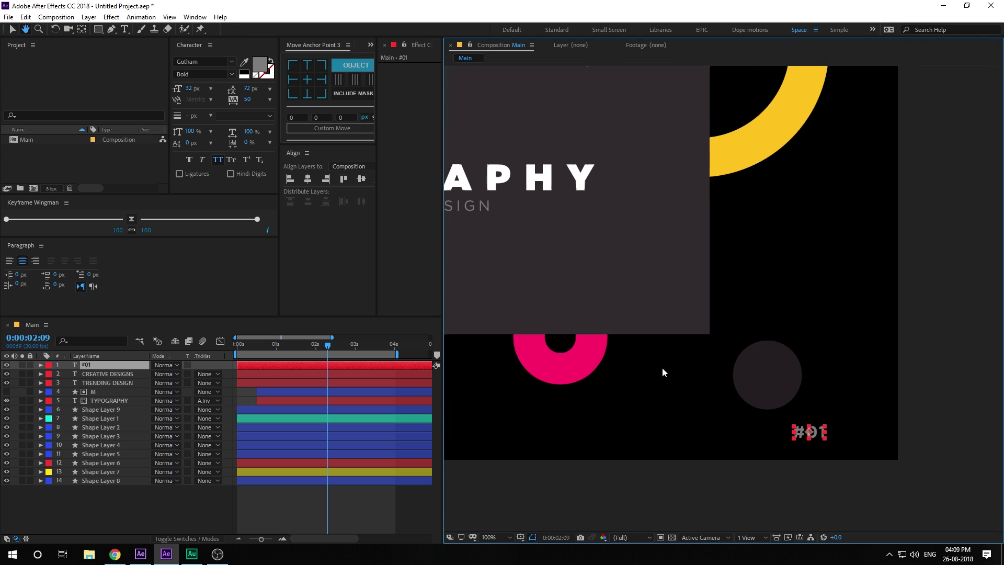
pyautogui.moveTo(815, 431); pyautogui.dragTo(862, 436)
pyautogui.scroll(-2, 800, 387)
pyautogui.scroll(2, 767, 381)
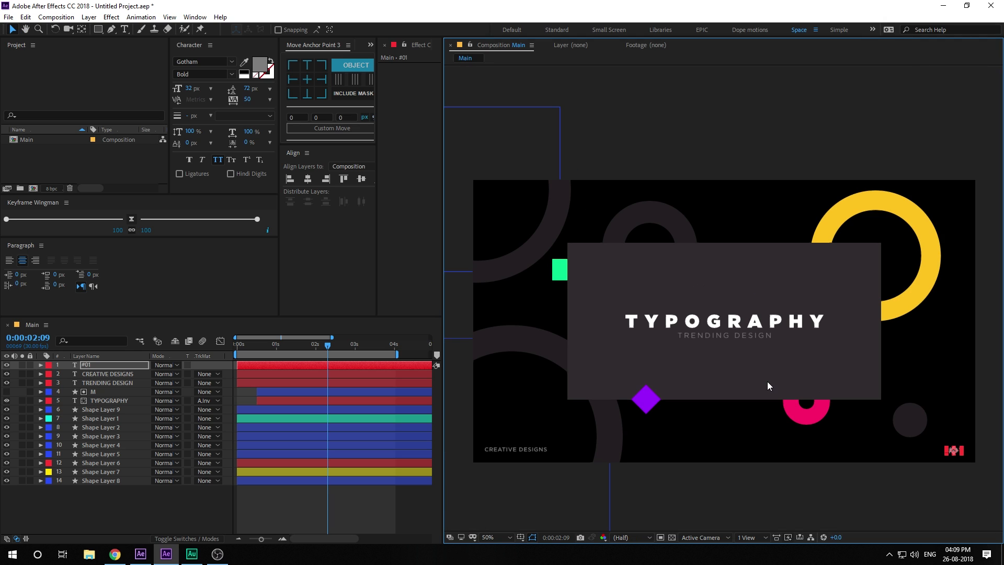
pyautogui.moveTo(327, 344); pyautogui.dragTo(243, 343)
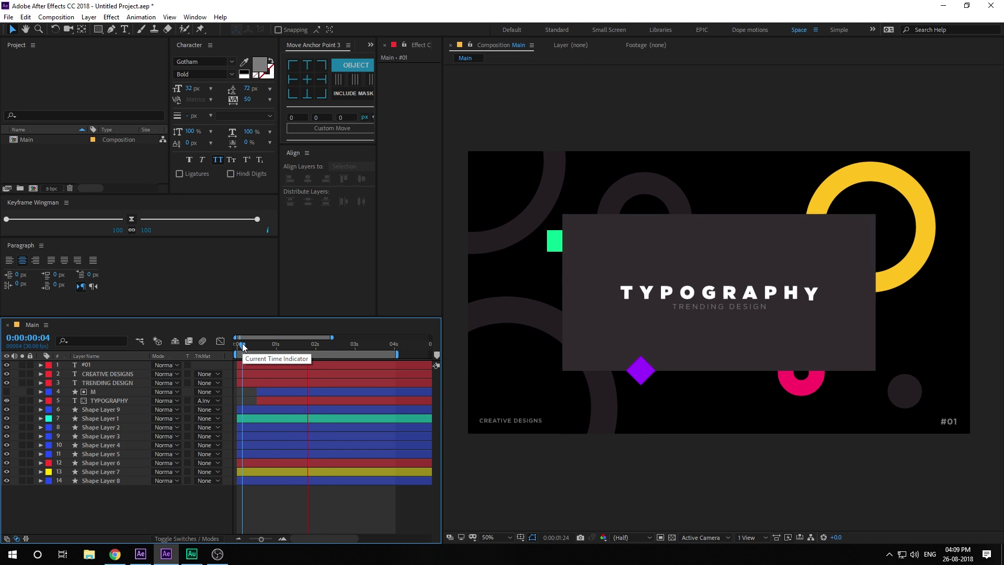
pyautogui.moveTo(243, 344); pyautogui.dragTo(333, 347)
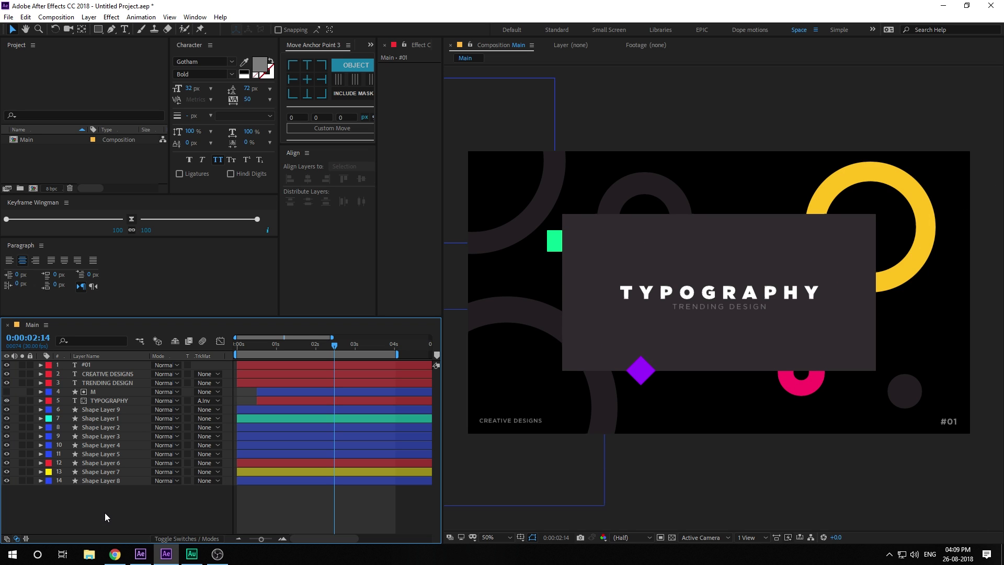
# Step: Create a black 1920 x 1080 px solid named BG and place it beneath all other layers
pyautogui.hotkey('ctrl', 'y')
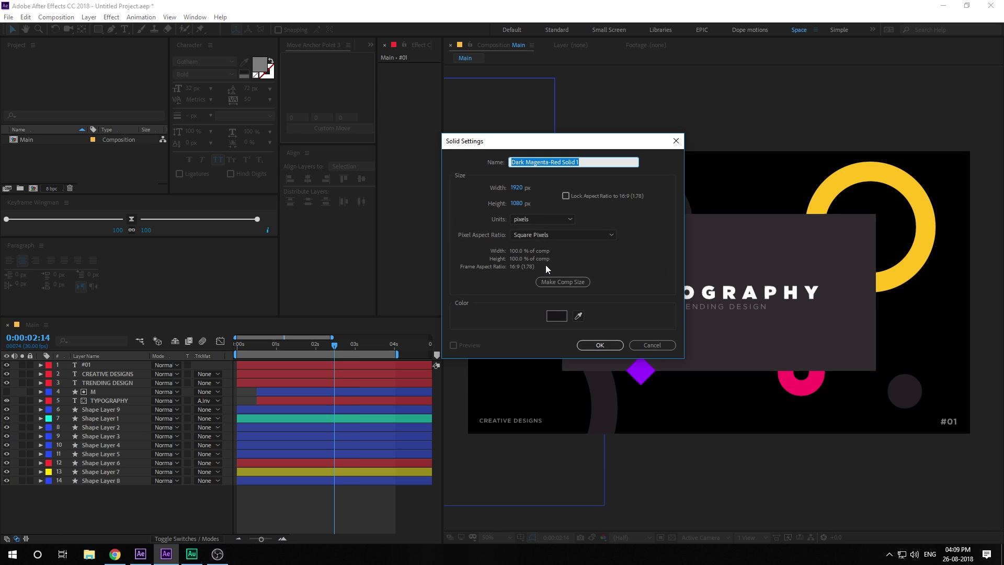
pyautogui.write('V')
pyautogui.press('BackSpace')
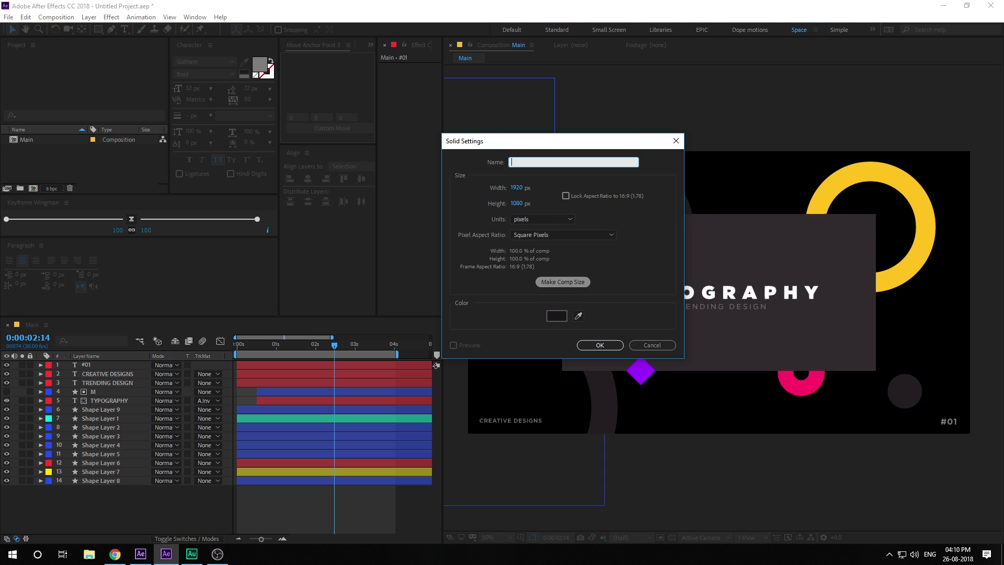
pyautogui.click(567, 320)
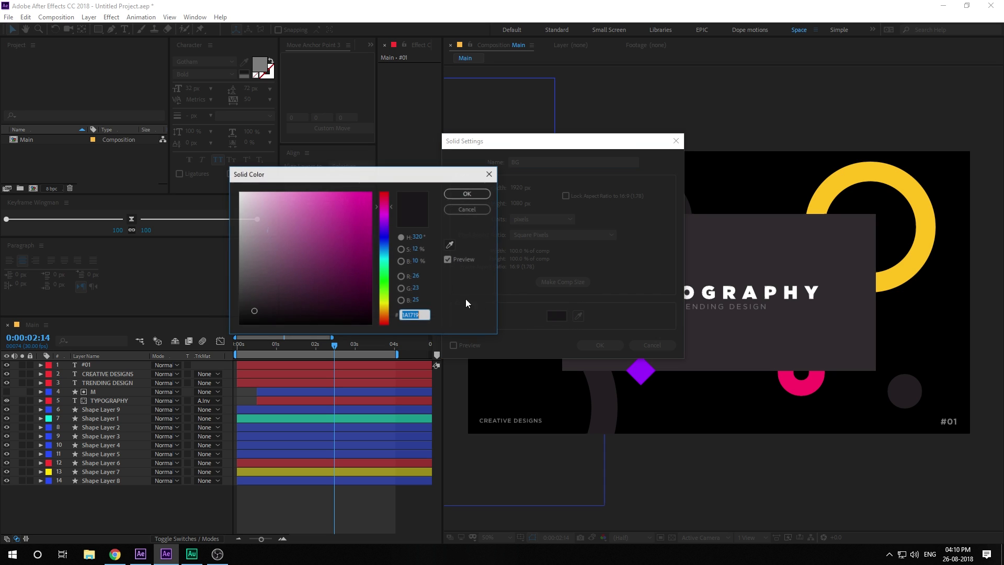
pyautogui.click(467, 193)
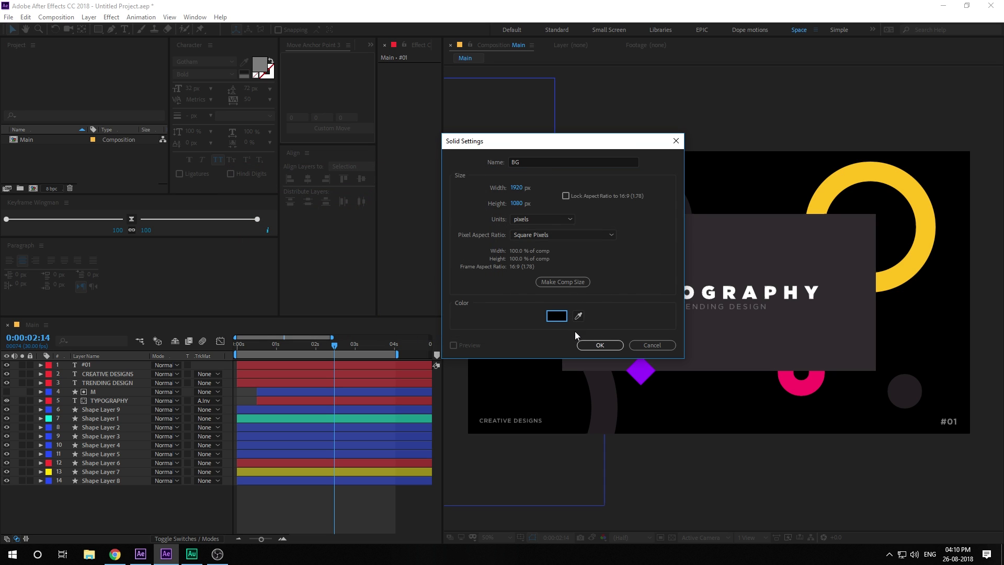
pyautogui.click(600, 345)
pyautogui.moveTo(102, 365); pyautogui.dragTo(114, 511)
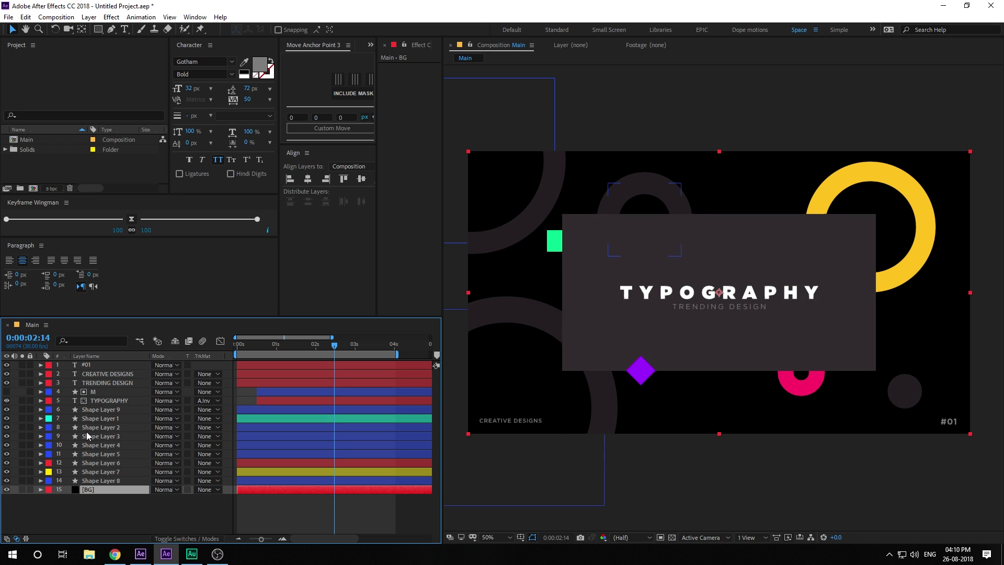
# Step: Add a Drop Shadow effect to the yellow ring on Shape Layer 7 and sample the ring's yellow as its shadow color
pyautogui.click(92, 471)
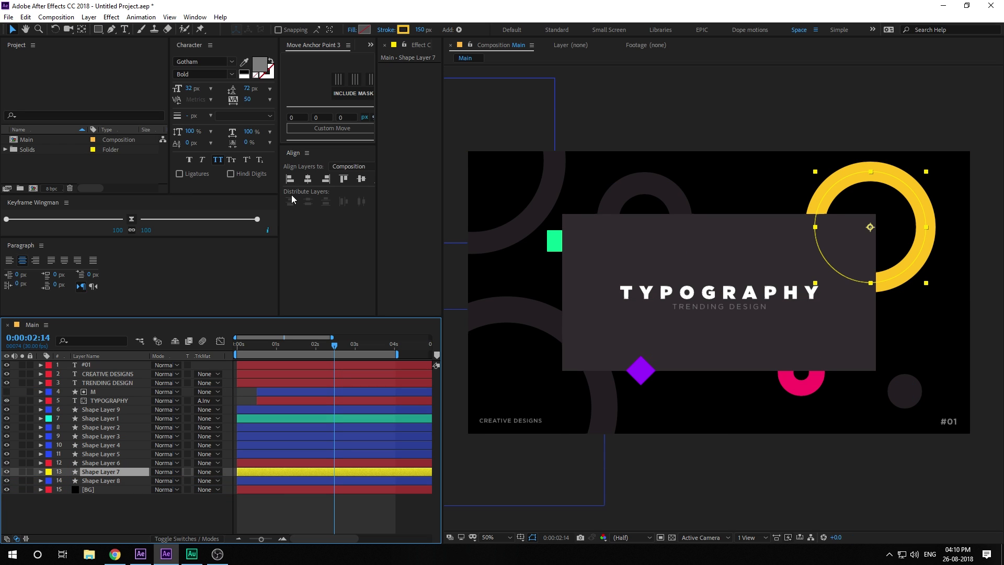
pyautogui.moveTo(377, 188); pyautogui.dragTo(315, 191)
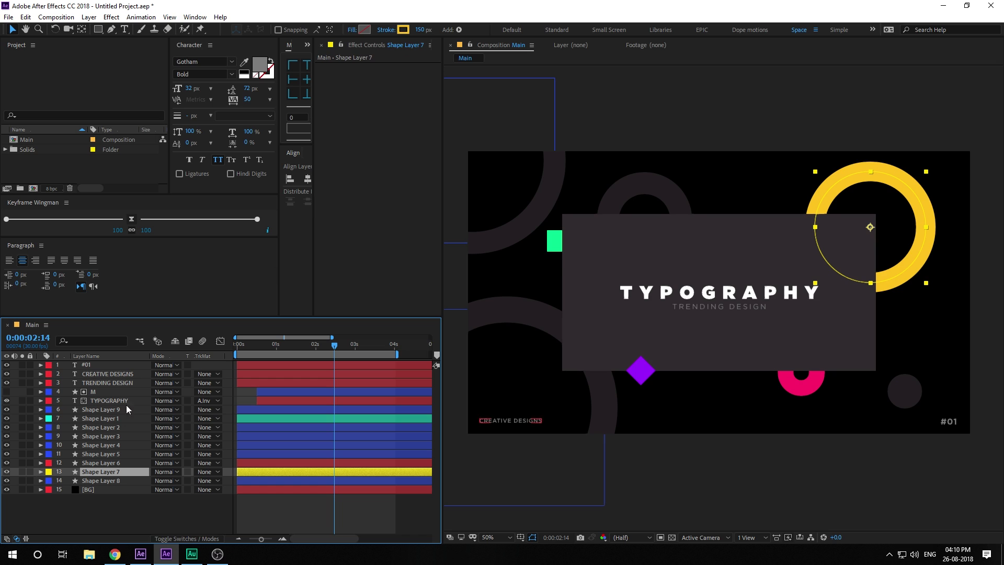
pyautogui.hotkey('ctrl', 'space')
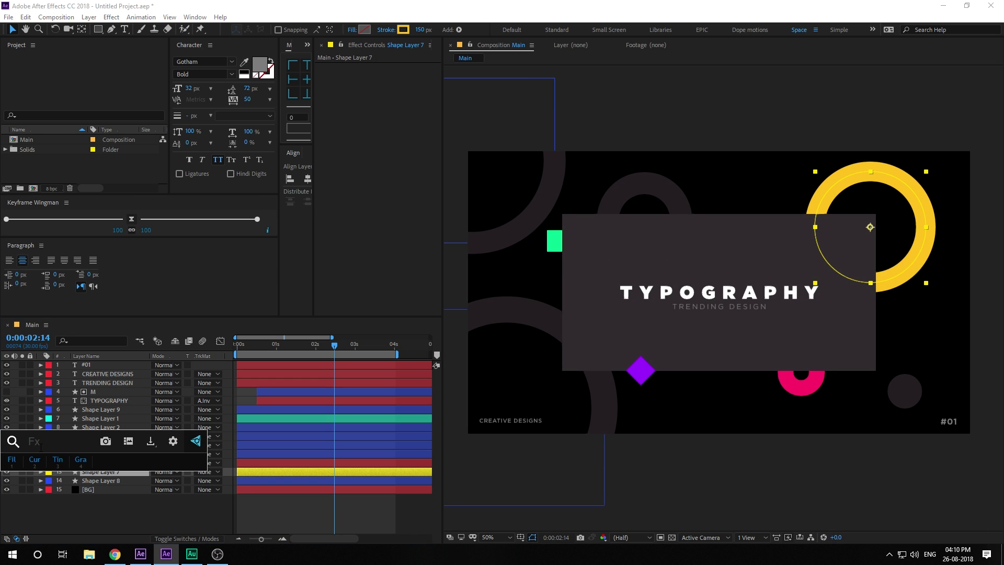
pyautogui.write('dro')
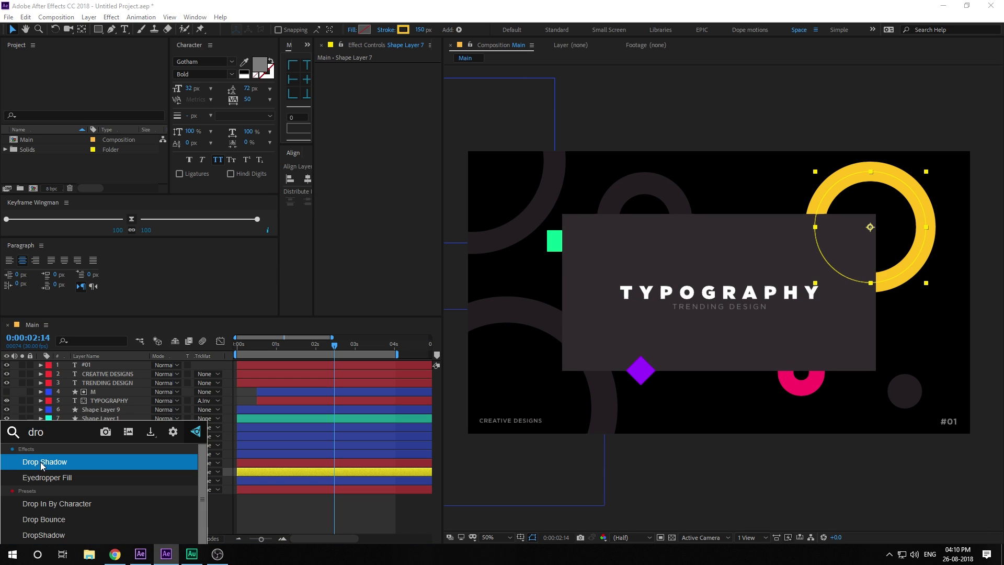
pyautogui.click(40, 462)
pyautogui.click(405, 76)
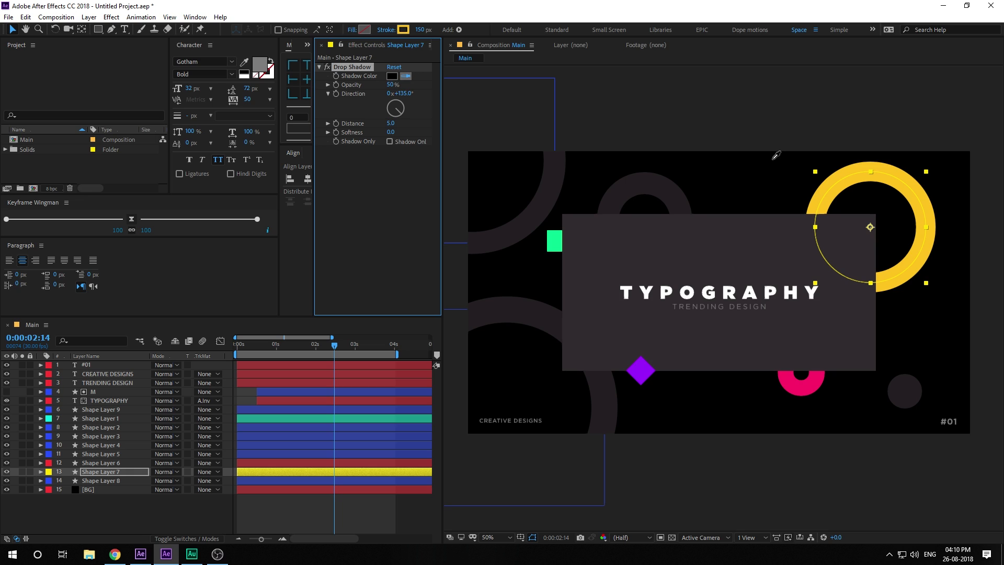
pyautogui.click(887, 170)
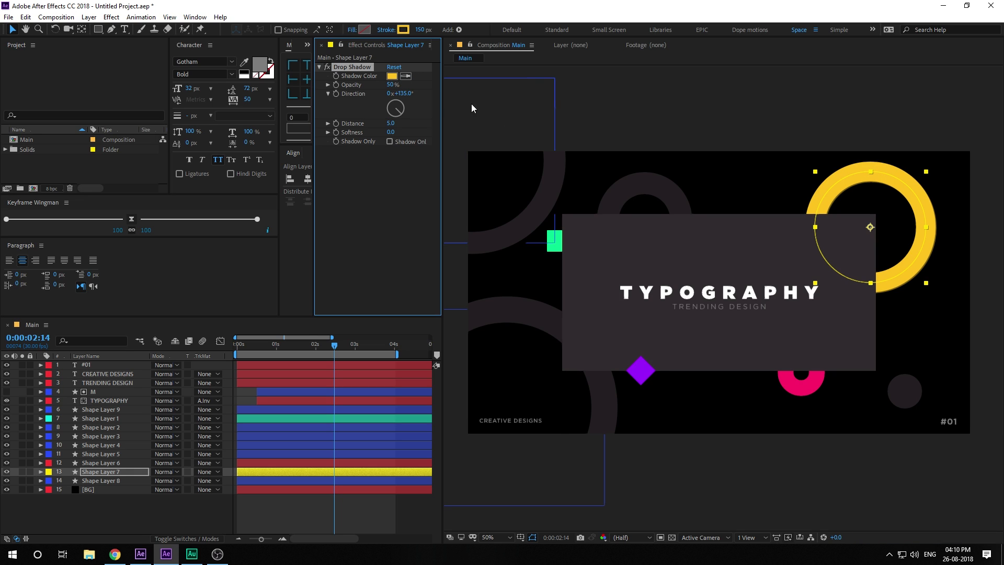
# Step: Turn the yellow ring's shadow into a soft glow with distance 0, softness 439 and opacity 50%
pyautogui.moveTo(390, 84); pyautogui.dragTo(476, 82)
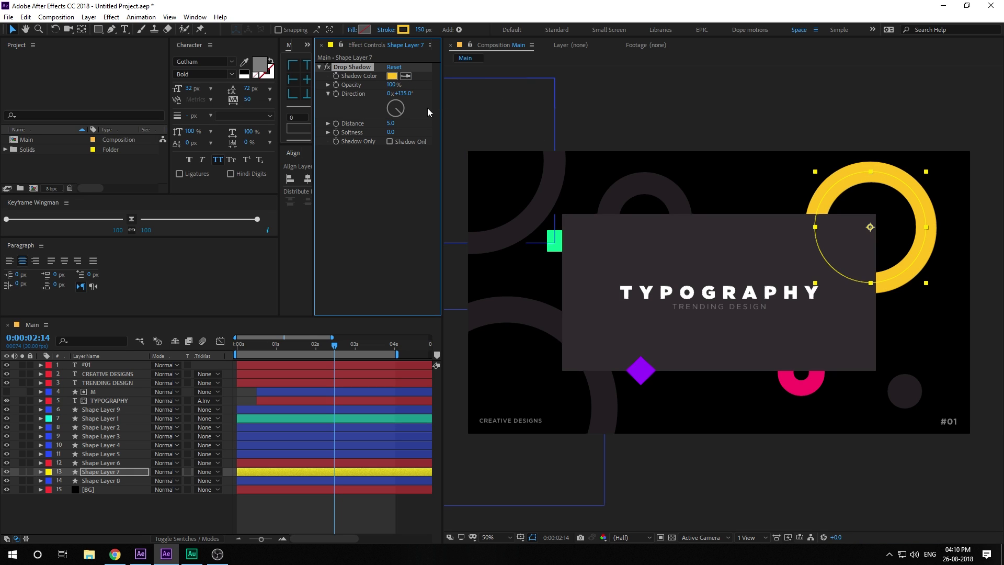
pyautogui.moveTo(389, 135); pyautogui.dragTo(548, 114)
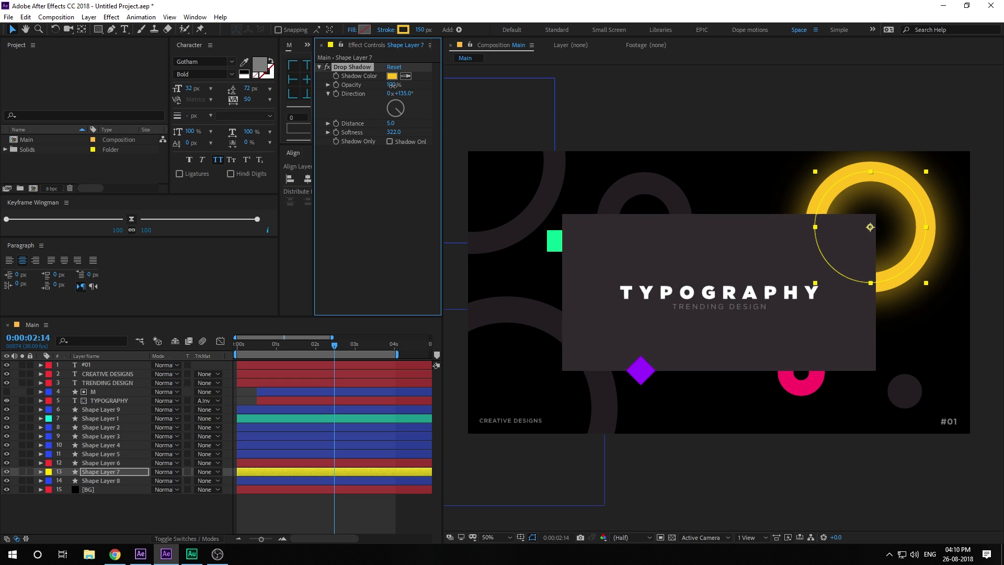
pyautogui.moveTo(392, 85); pyautogui.dragTo(327, 101)
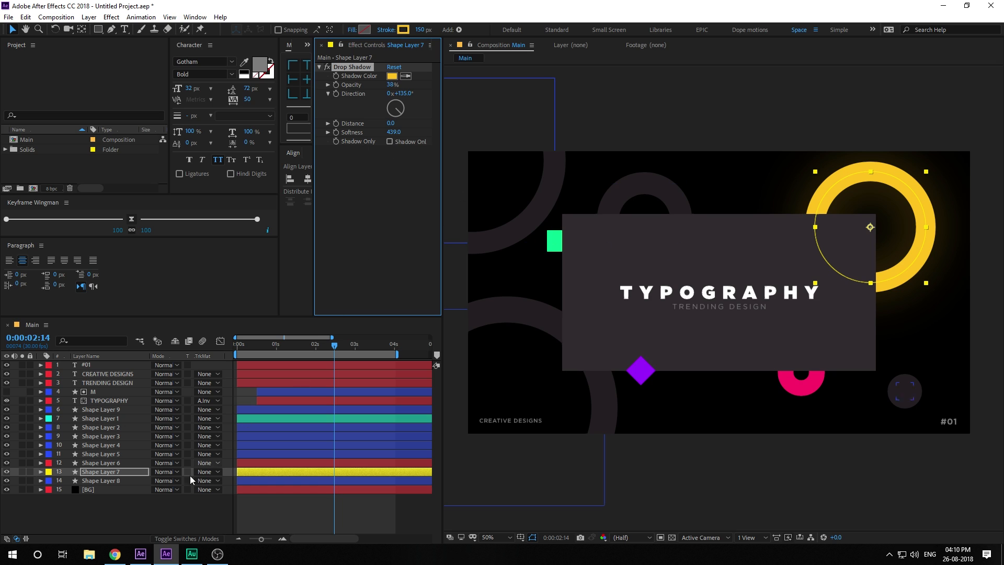
pyautogui.click(284, 522)
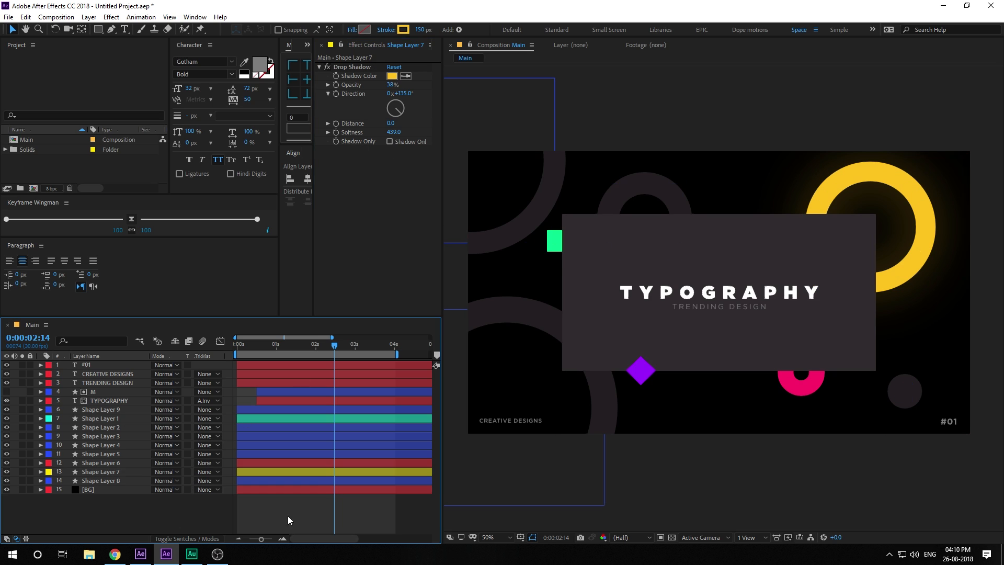
pyautogui.click(389, 85)
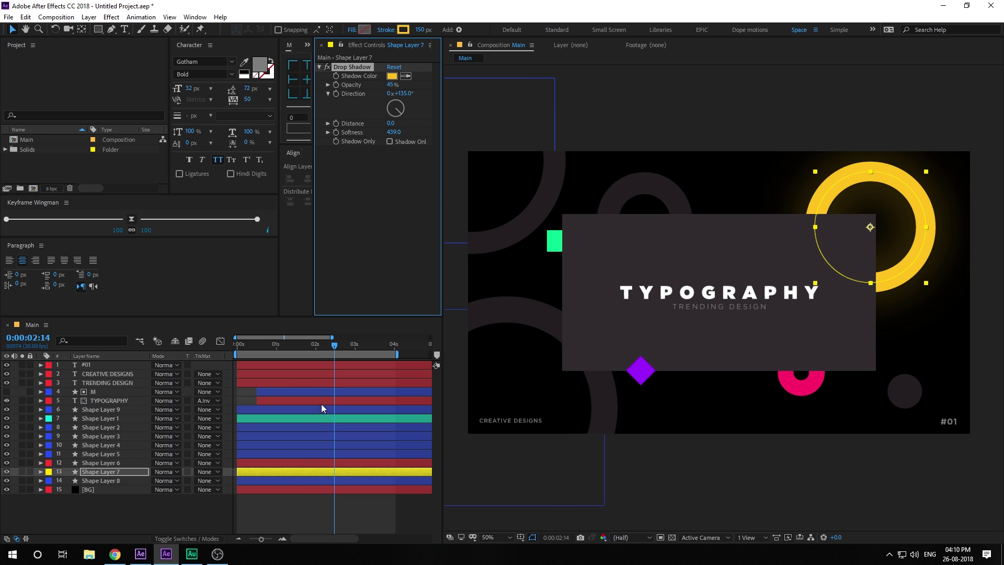
pyautogui.click(283, 502)
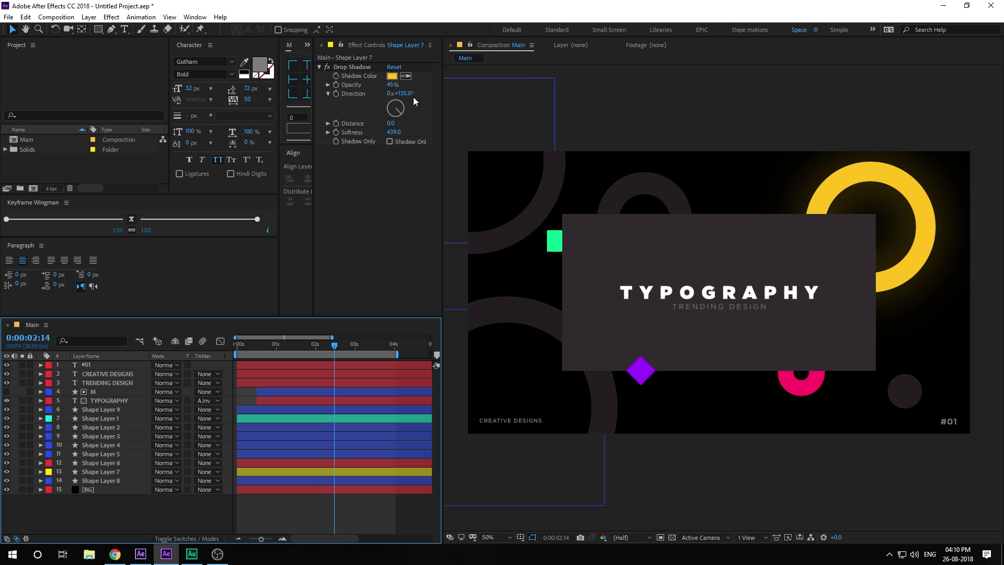
pyautogui.click(390, 85)
pyautogui.write('5')
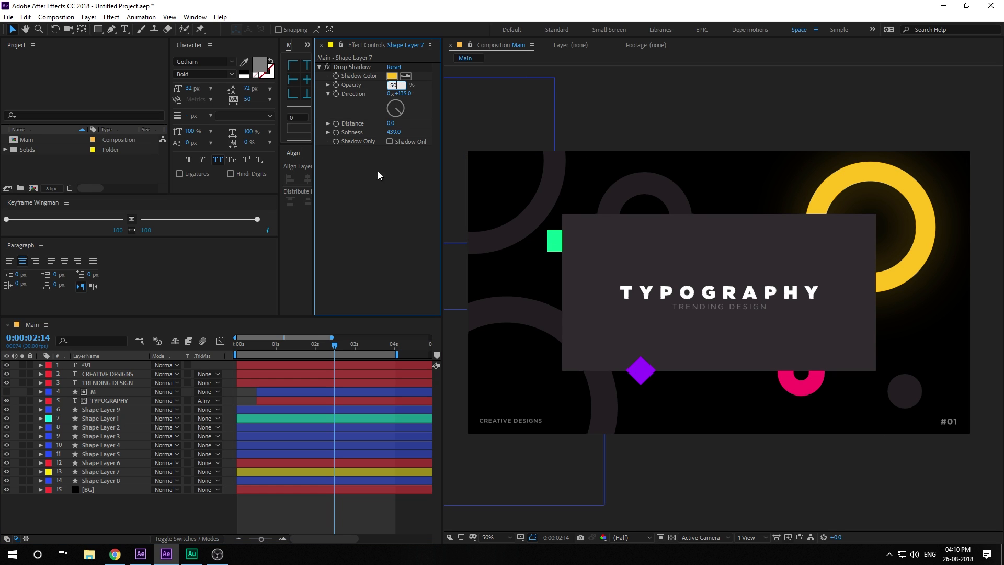
pyautogui.press('Return')
# Step: Copy the yellow ring's Drop Shadow to the pink ring on Shape Layer 6 and sample its pink as the shadow color
pyautogui.click(344, 70)
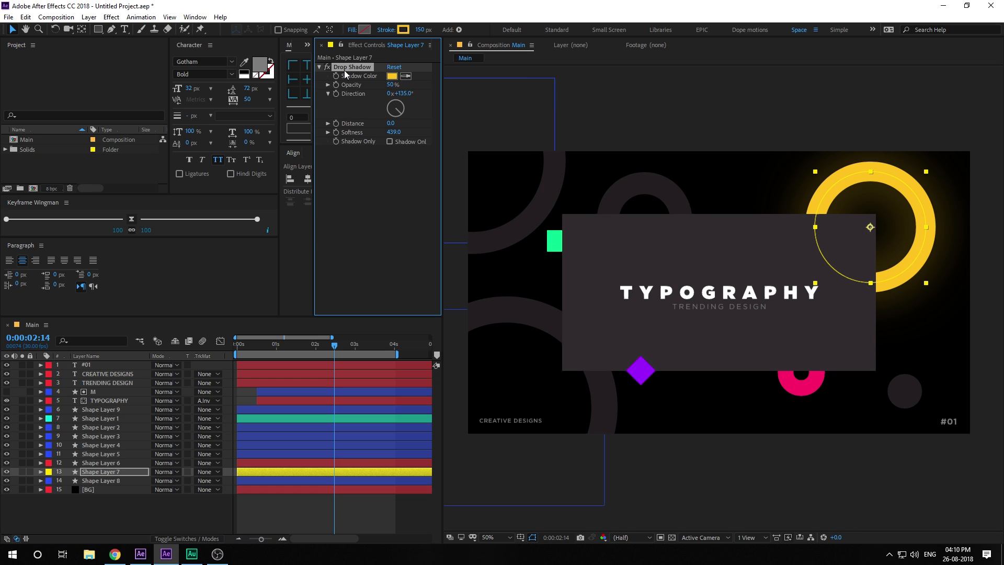
pyautogui.click(93, 464)
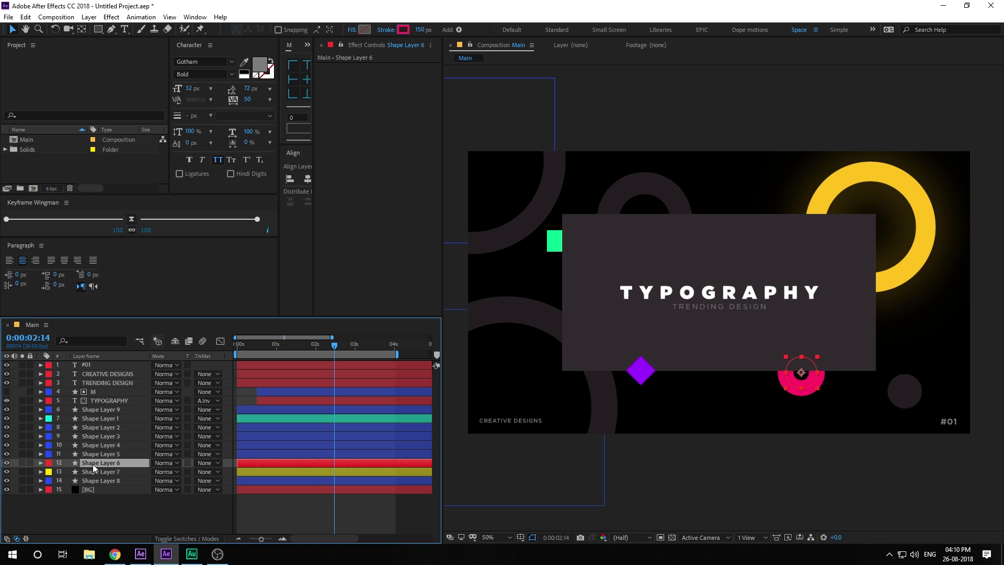
pyautogui.hotkey('ctrl', 'v')
pyautogui.click(406, 75)
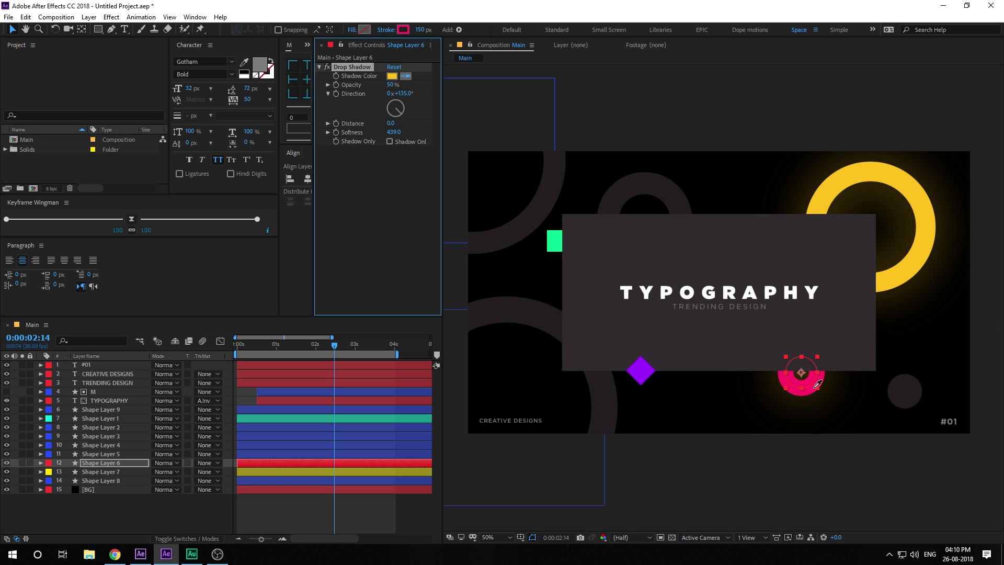
pyautogui.click(825, 376)
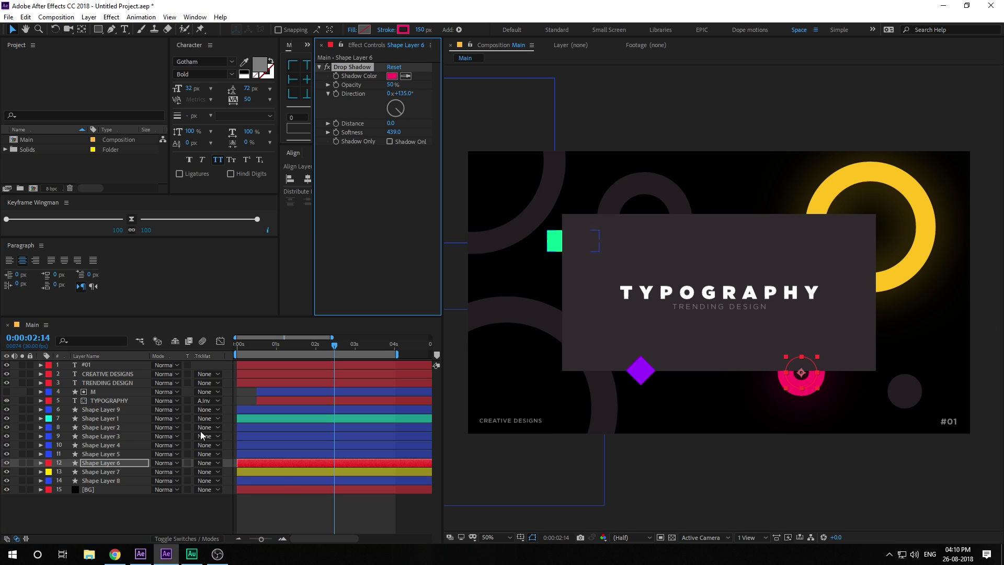
# Step: Paste the Drop Shadow onto the purple diamond on Shape Layer 9 and sample its purple as the shadow color
pyautogui.click(97, 420)
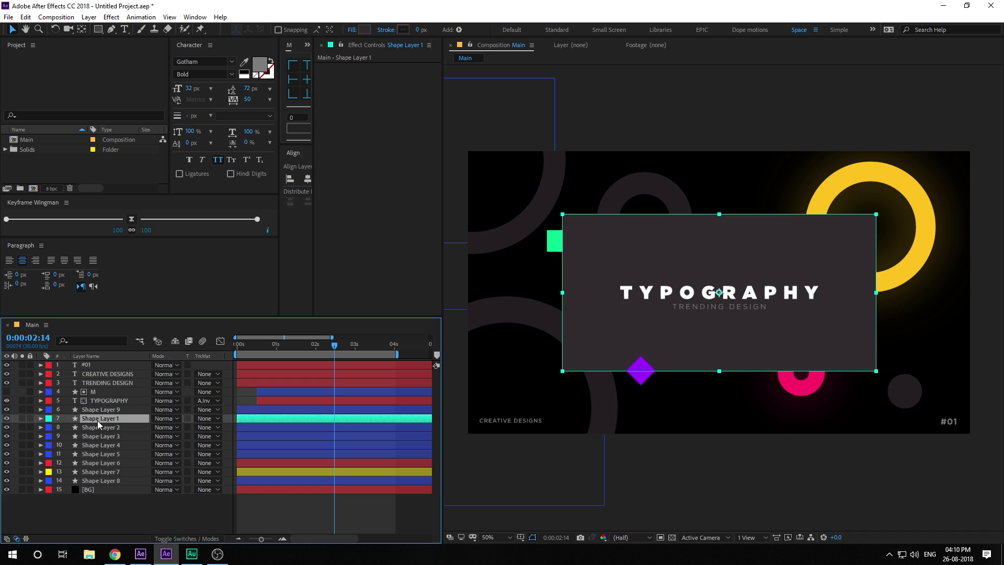
pyautogui.click(94, 409)
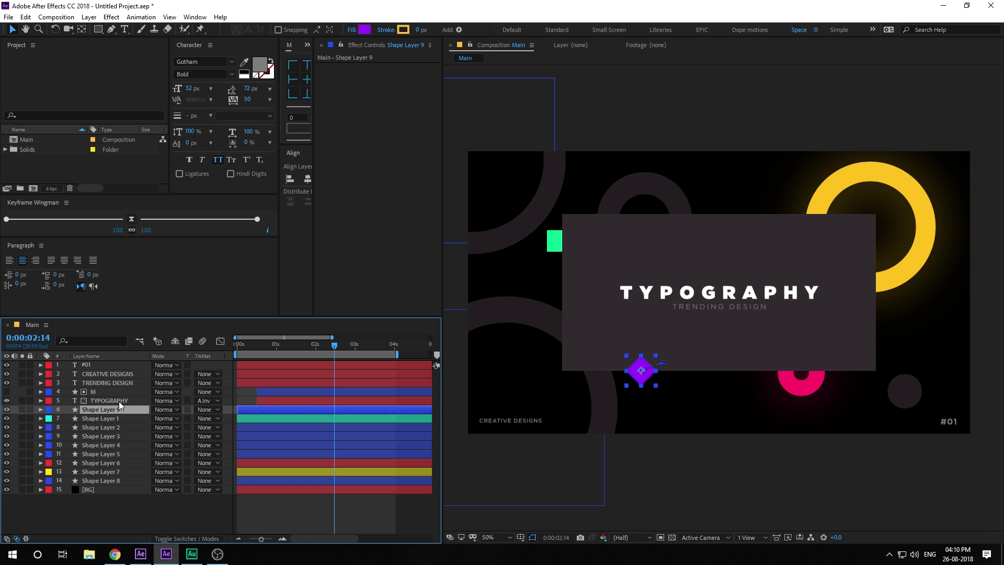
pyautogui.hotkey('ctrl', 'v')
pyautogui.click(408, 76)
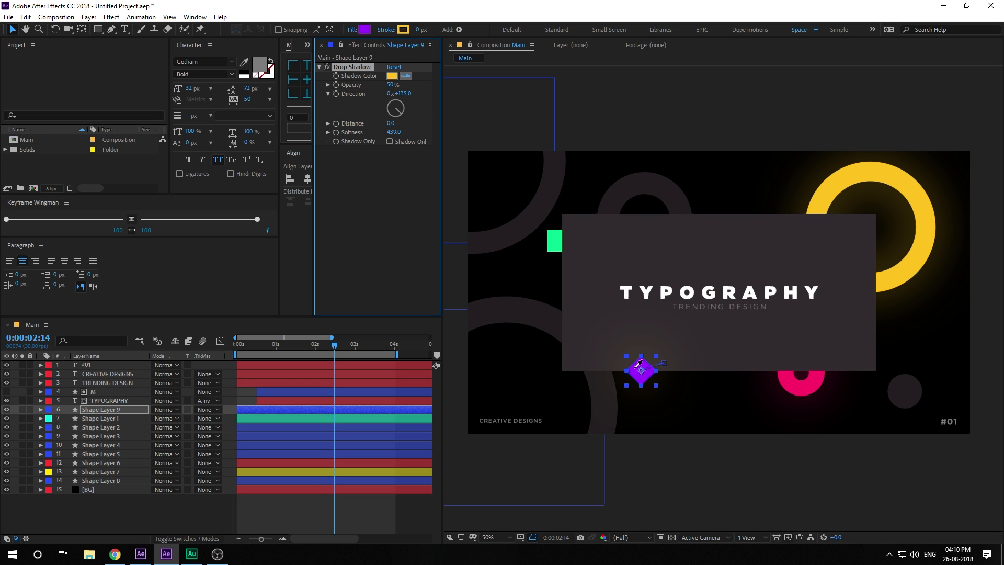
pyautogui.click(636, 366)
pyautogui.click(82, 507)
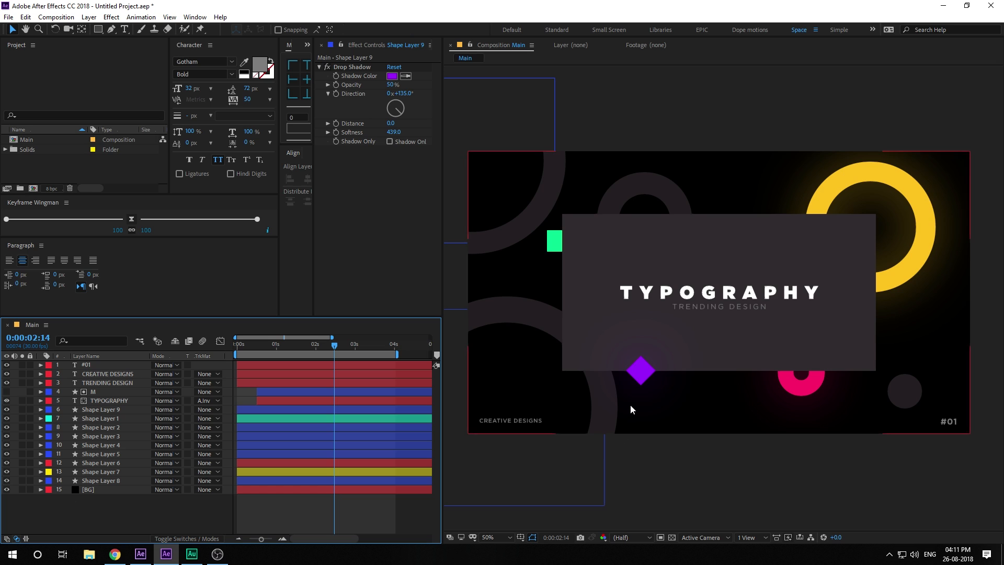
# Step: Inspect the glow around the purple diamond up close and switch the project color depth to 16 bpc
pyautogui.scroll(3, 632, 410)
pyautogui.scroll(1, 672, 366)
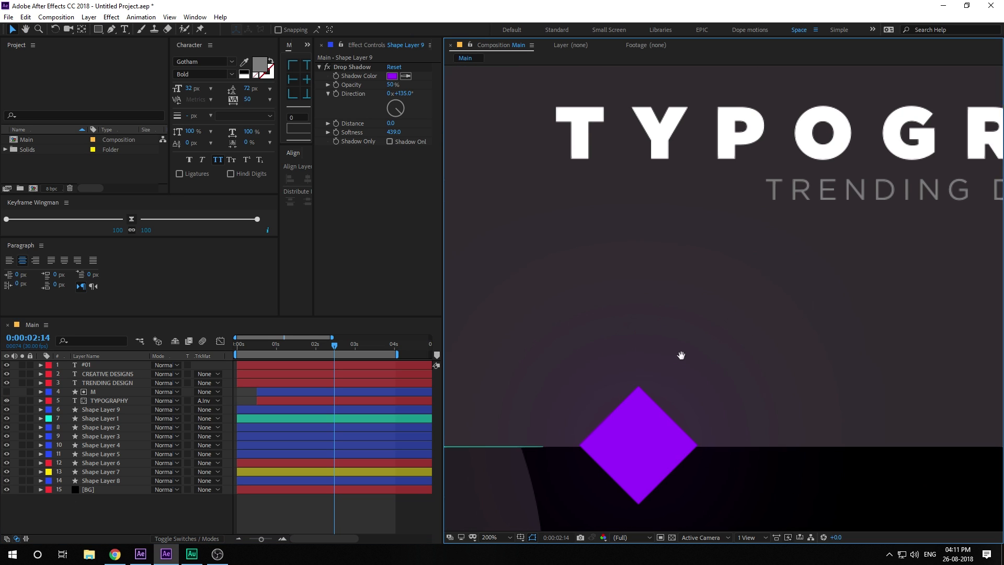
pyautogui.moveTo(681, 355); pyautogui.dragTo(732, 310)
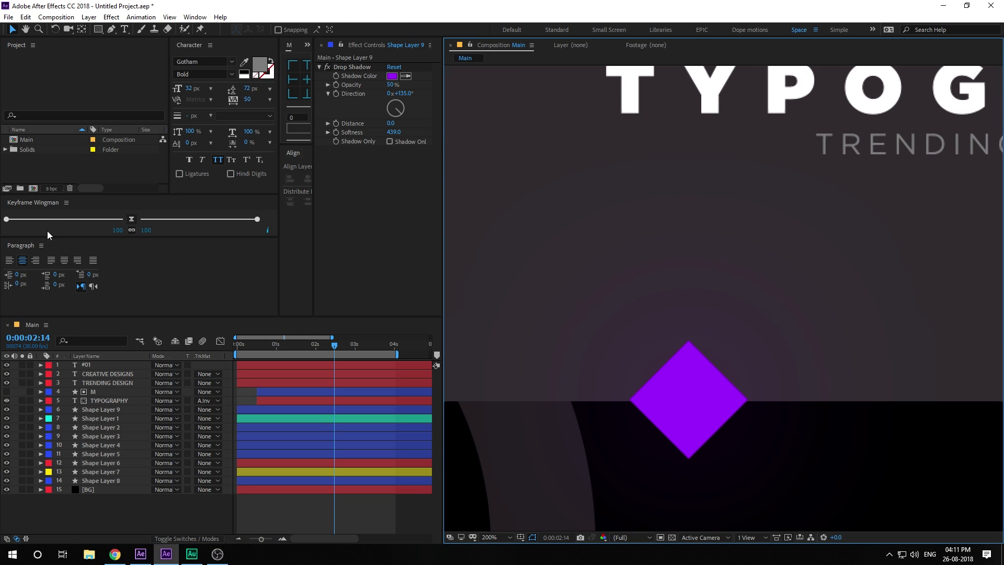
pyautogui.keyDown('alt'); pyautogui.click(52, 190); pyautogui.keyUp('alt')
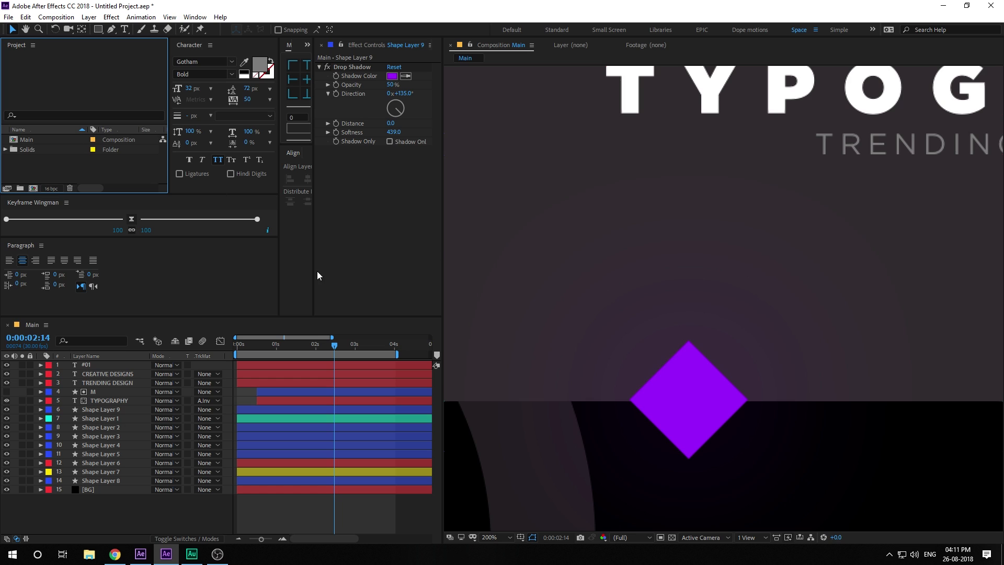
# Step: Add a Noise effect to the purple diamond on Shape Layer 9 with the amount of noise set to 2%
pyautogui.click(97, 409)
pyautogui.hotkey('ctrl', 'space')
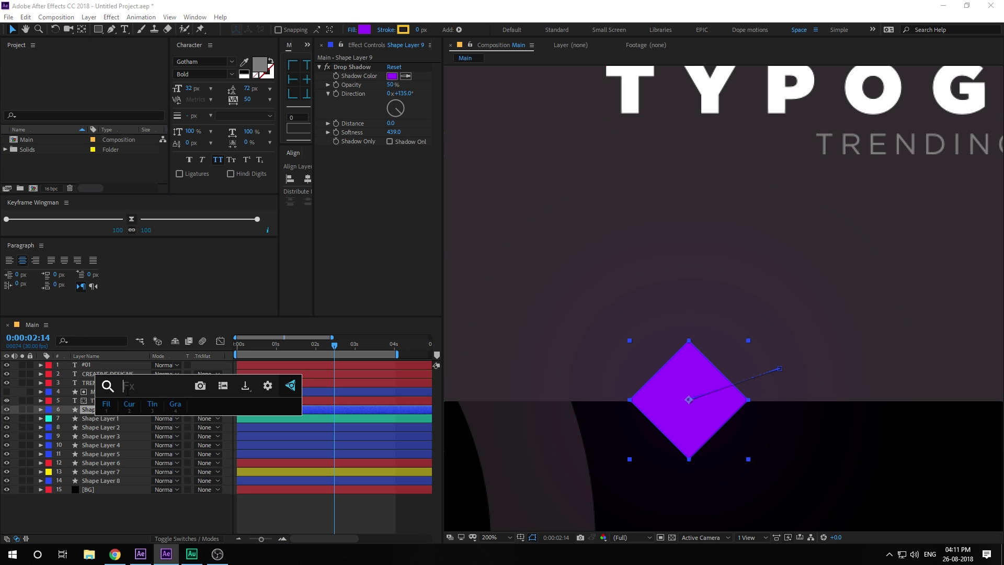
pyautogui.write('noi')
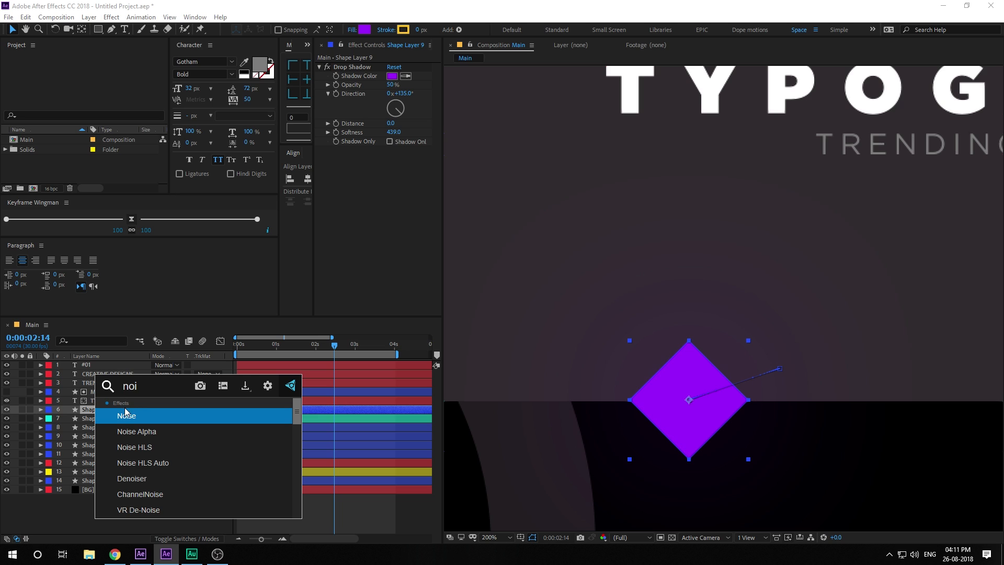
pyautogui.click(125, 414)
pyautogui.click(392, 160)
pyautogui.write('2')
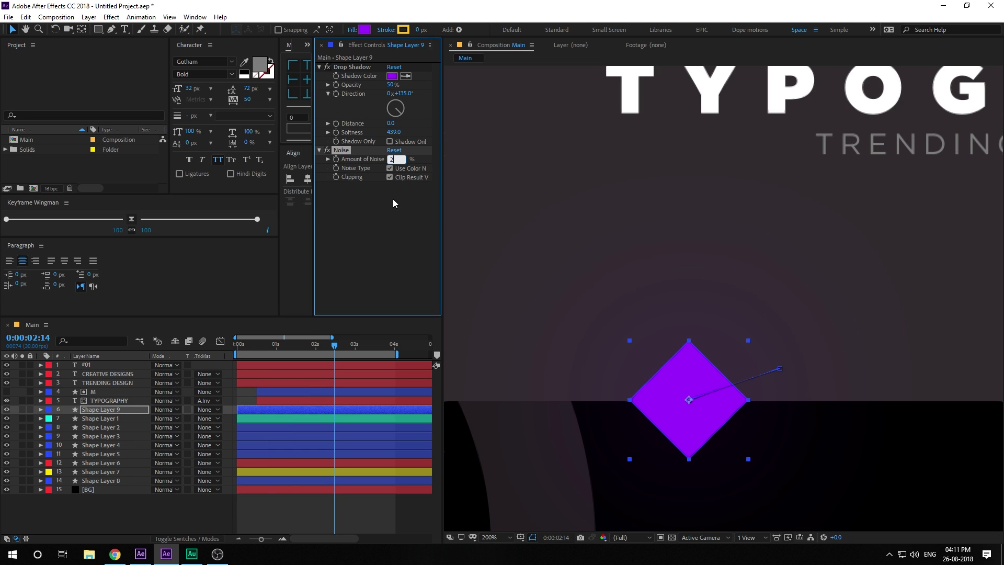
pyautogui.press('Return')
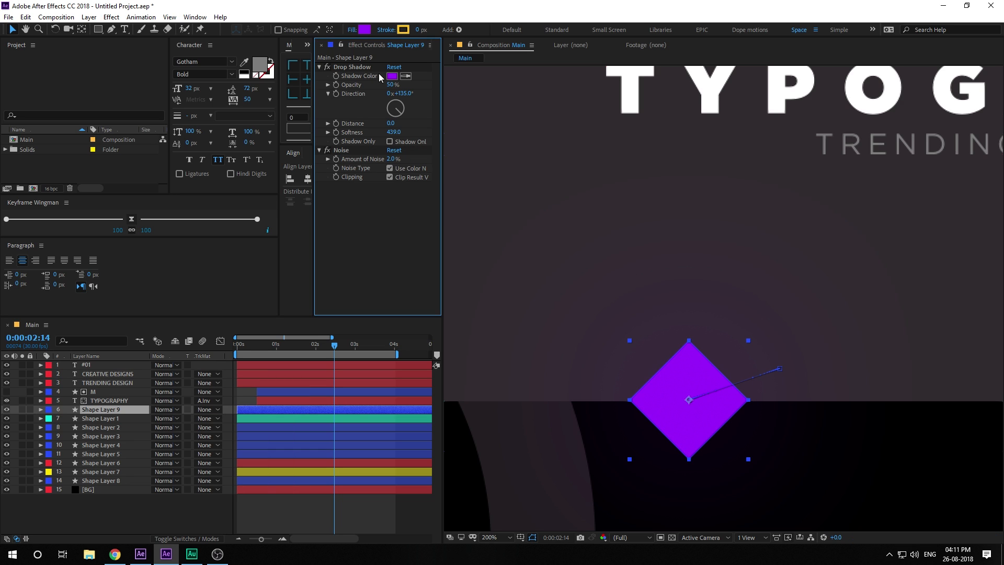
# Step: Reduce the softness of the purple diamond's drop shadow to 208
pyautogui.click(393, 132)
pyautogui.press('Return')
pyautogui.moveTo(393, 133); pyautogui.dragTo(254, 167)
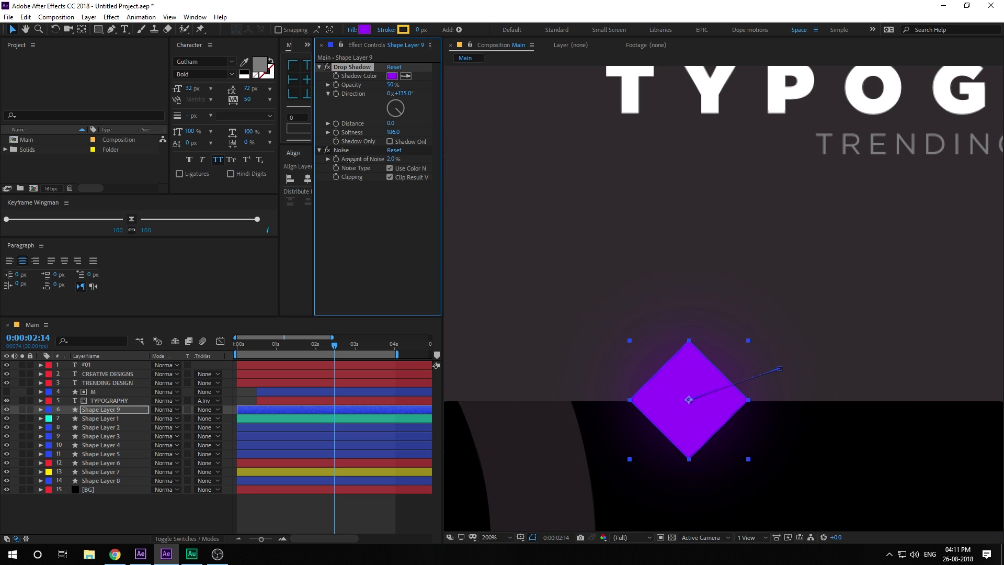
# Step: Test the purple diamond's amount of noise at 5% against the whole composition, then set it to 2%
pyautogui.moveTo(389, 161); pyautogui.dragTo(397, 152)
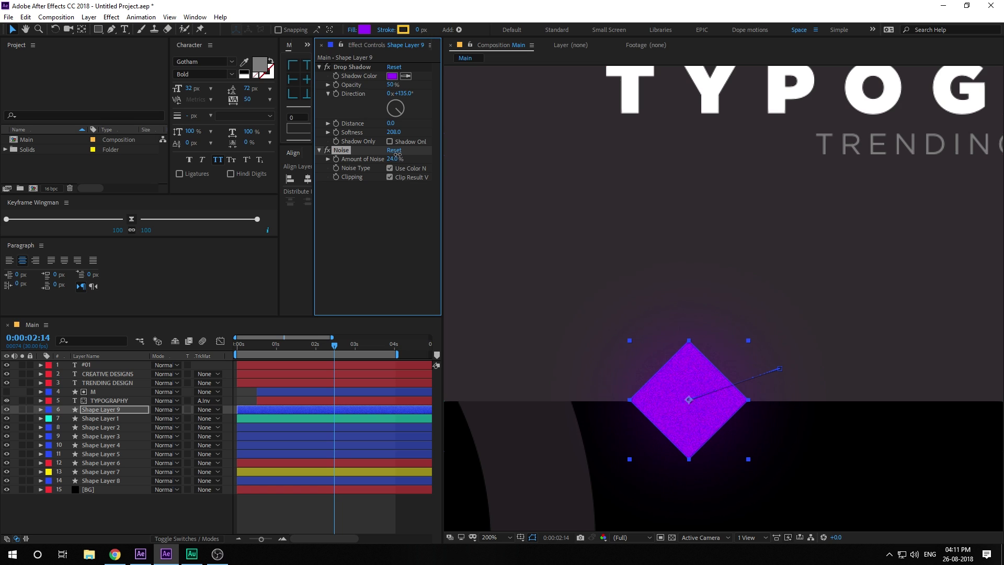
pyautogui.click(347, 210)
pyautogui.scroll(-4, 630, 332)
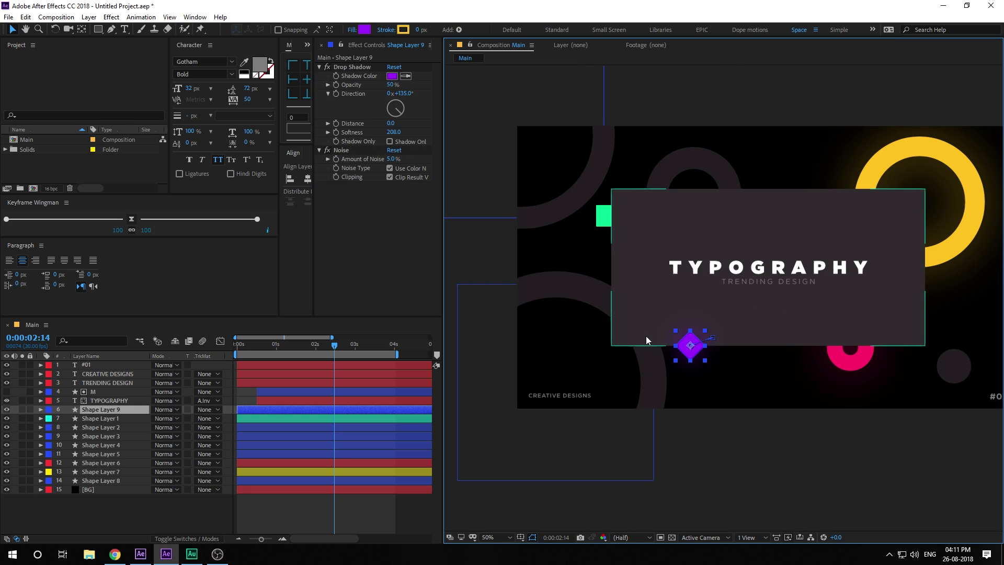
pyautogui.click(134, 508)
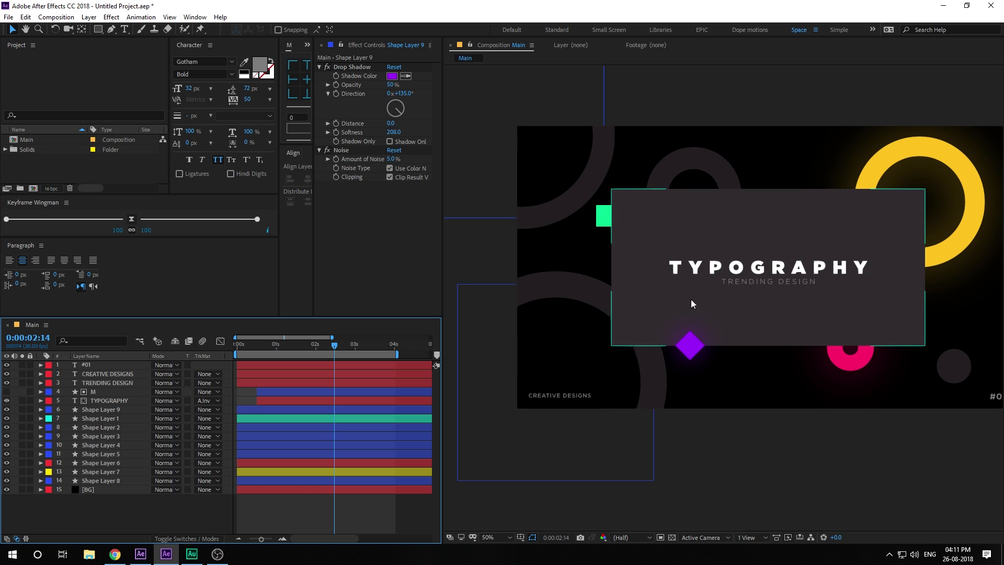
pyautogui.click(392, 158)
pyautogui.write('2')
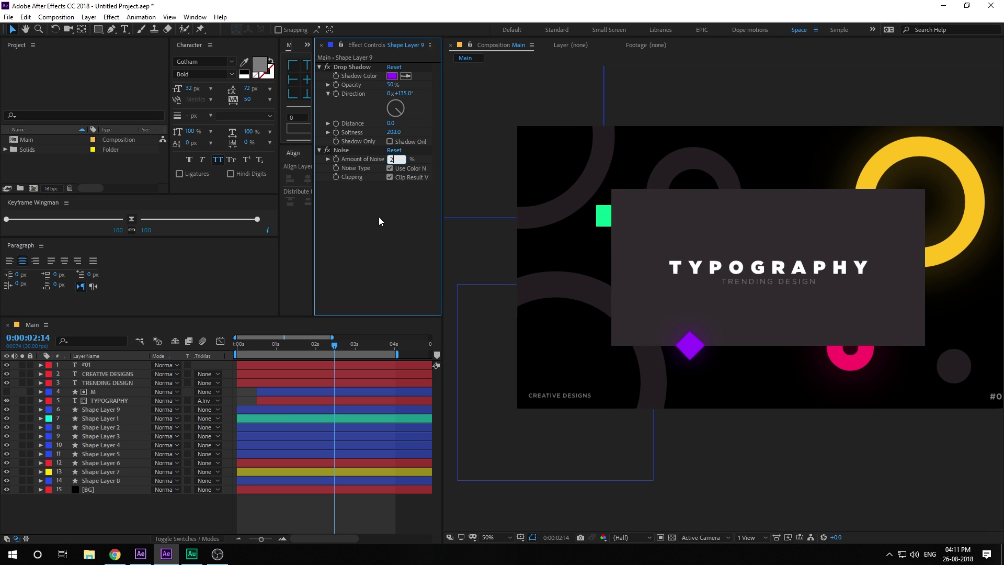
pyautogui.click(379, 222)
# Step: Lighten the purple diamond's drop shadow color on Shape Layer 9 to BA4EFF
pyautogui.click(392, 76)
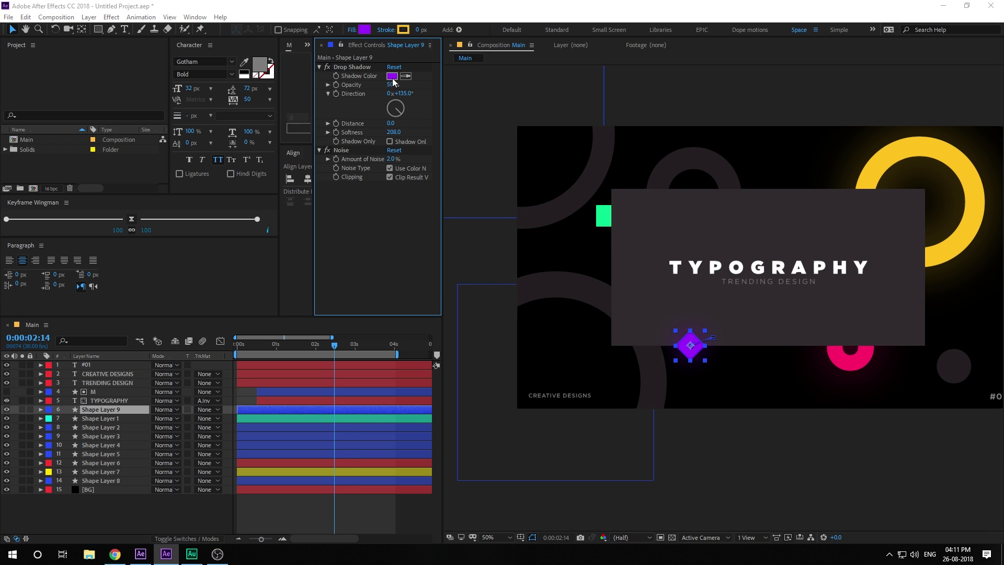
pyautogui.moveTo(354, 196); pyautogui.dragTo(328, 184)
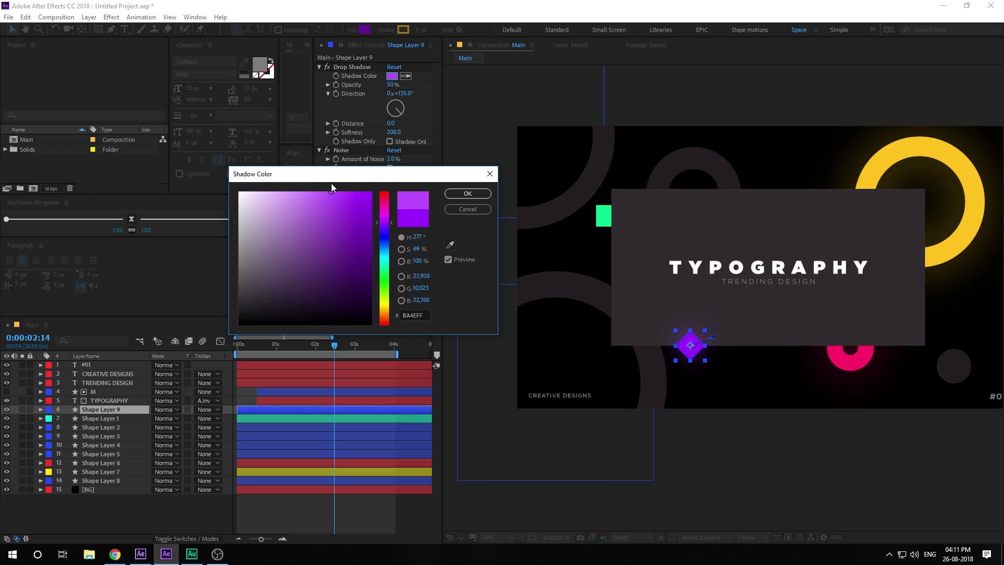
pyautogui.click(455, 196)
pyautogui.click(90, 531)
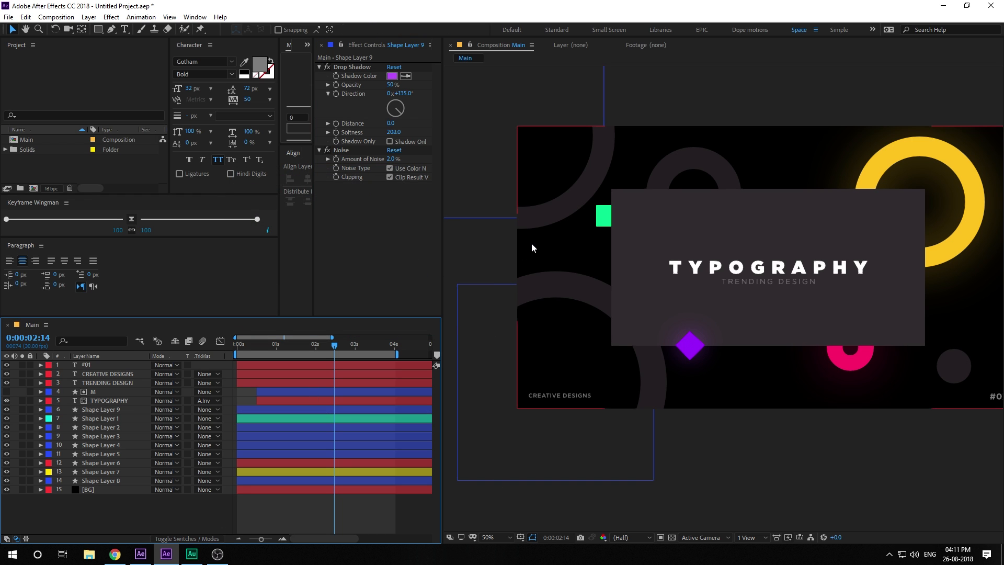
pyautogui.scroll(1, 654, 282)
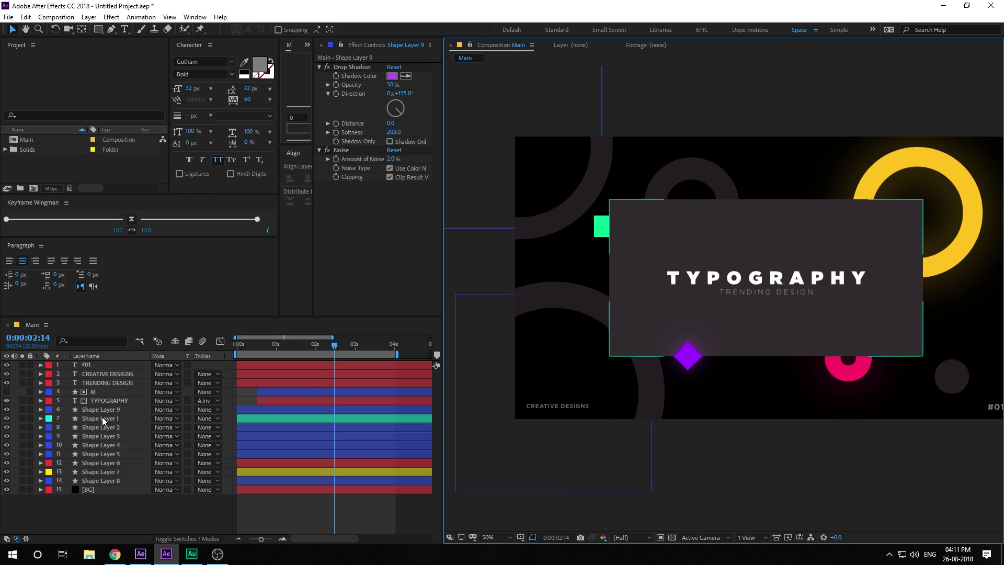
# Step: Paste the Drop Shadow onto Shape Layer 8, match its shadow color to the green rectangle and preview the animation from the start
pyautogui.click(93, 418)
pyautogui.click(88, 480)
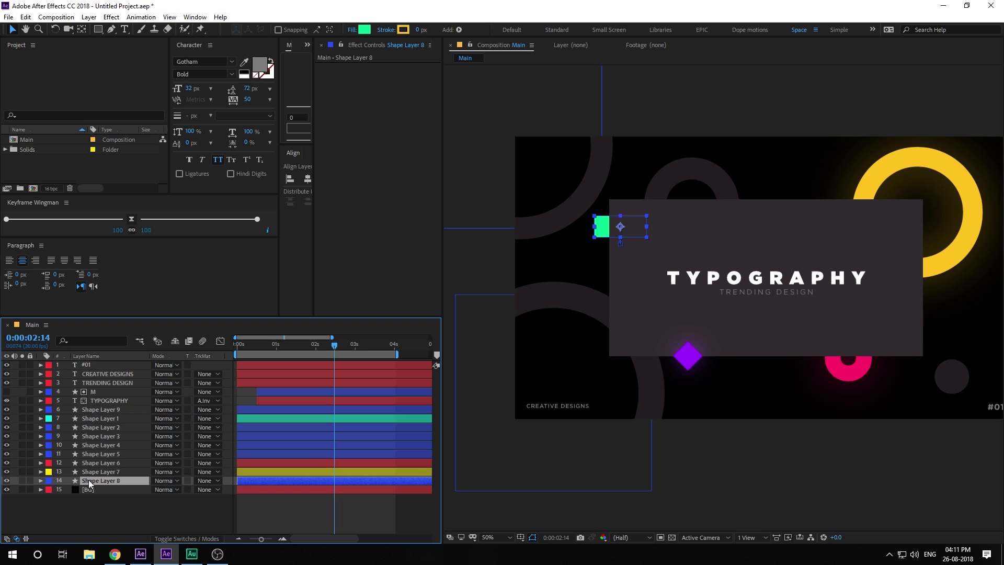
pyautogui.hotkey('ctrl', 'v')
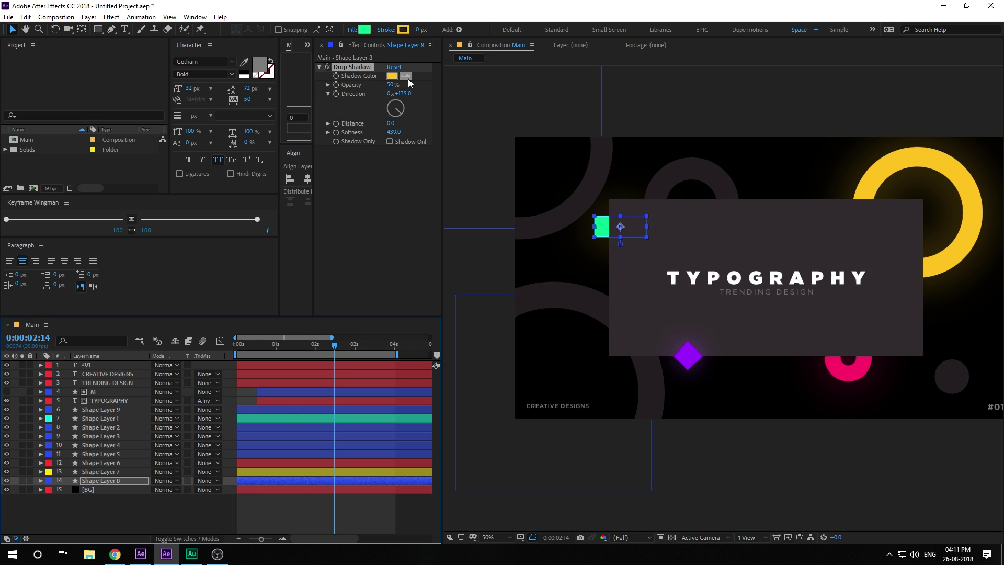
pyautogui.click(406, 76)
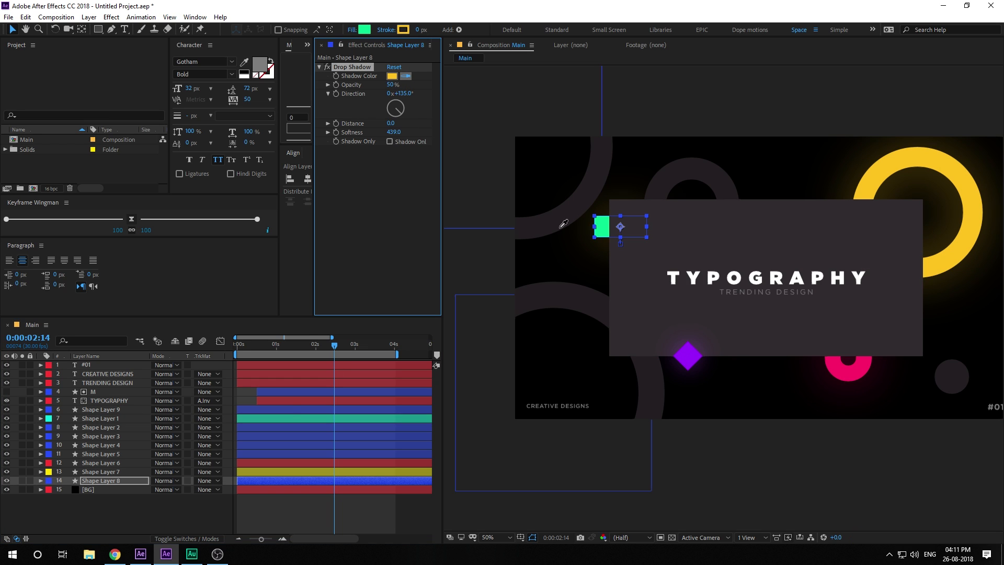
pyautogui.click(47, 512)
pyautogui.press('space')
pyautogui.moveTo(744, 307); pyautogui.dragTo(714, 313)
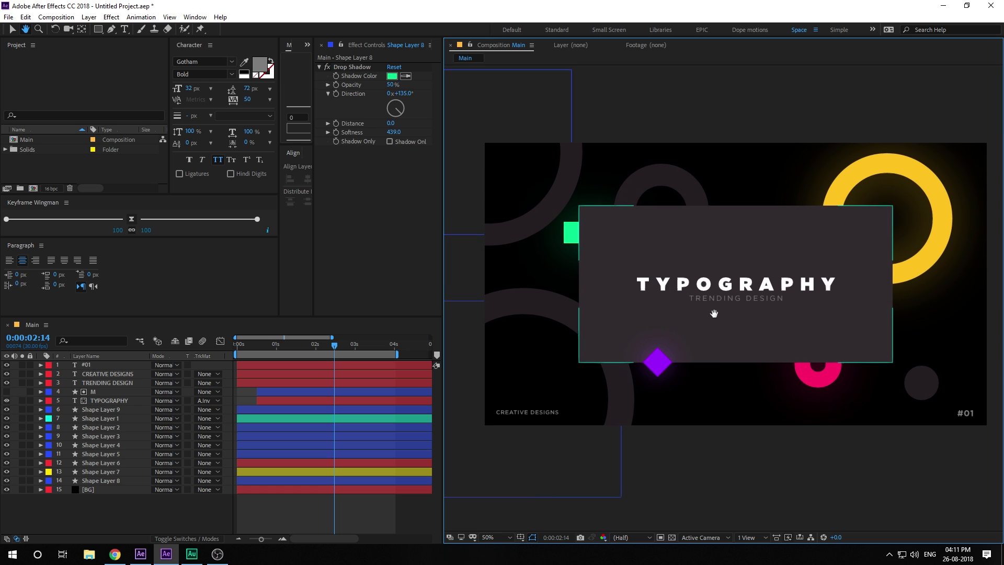
pyautogui.moveTo(254, 350); pyautogui.dragTo(227, 350)
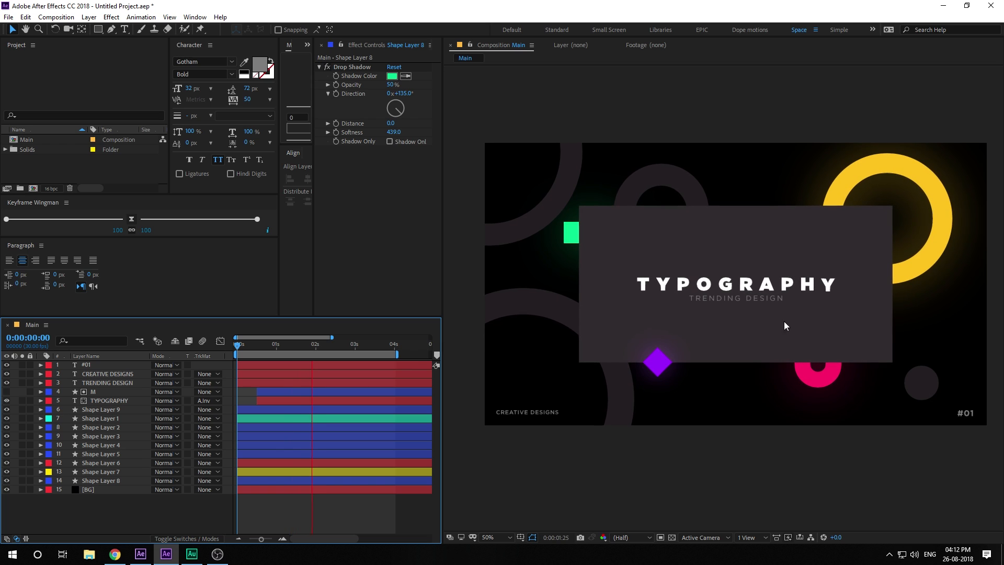
# Step: Keyframe the Scale of #01, CREATIVE DESIGNS, TRENDING DESIGN and TYPOGRAPHY from 100% at 0:00:02:15 to 110% at 0:00:04:00
pyautogui.click(320, 344)
pyautogui.moveTo(321, 344); pyautogui.dragTo(335, 346)
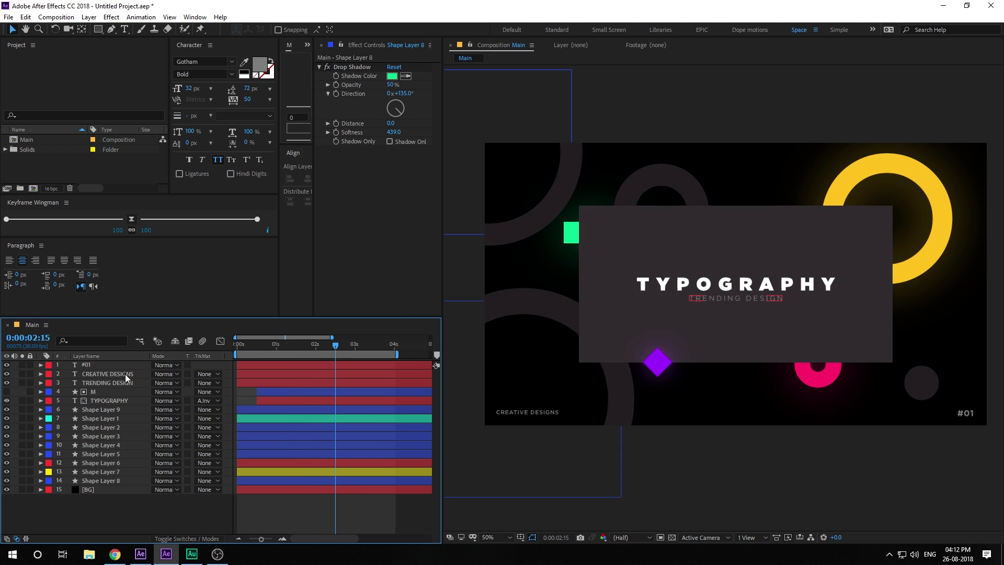
pyautogui.click(103, 365)
pyautogui.keyDown('shift'); pyautogui.click(99, 382); pyautogui.keyUp('shift')
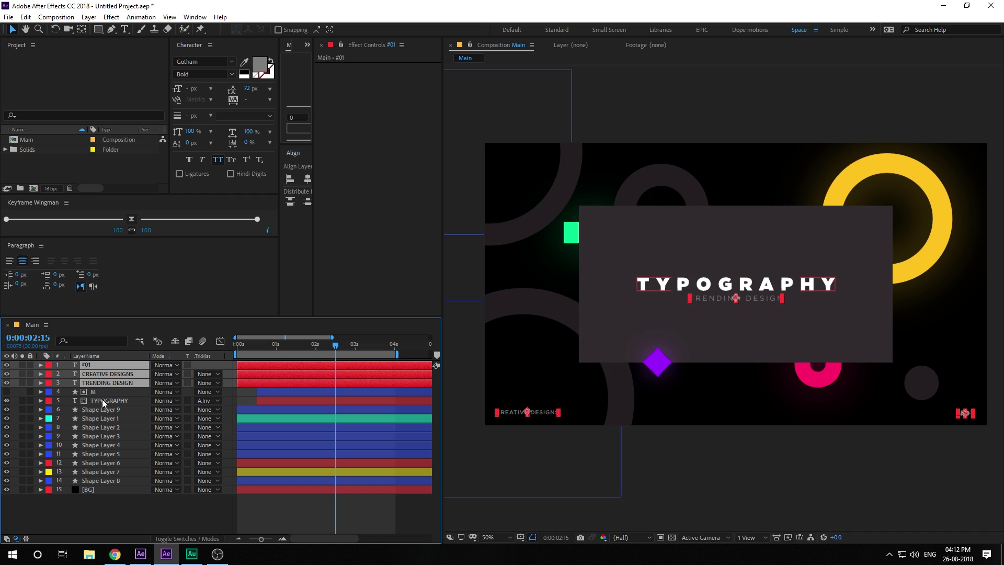
pyautogui.keyDown('ctrl'); pyautogui.click(102, 399); pyautogui.keyUp('ctrl')
pyautogui.press('s')
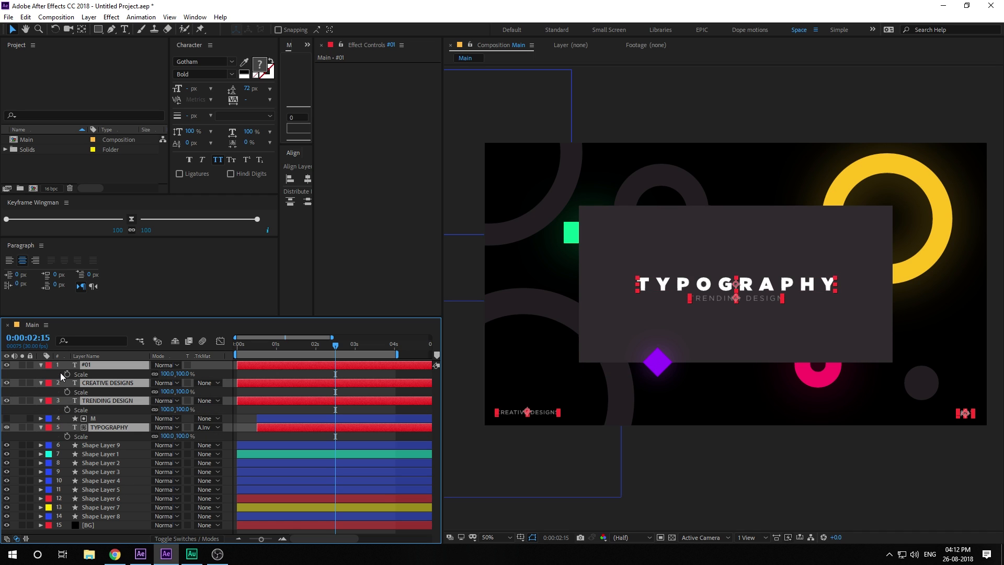
pyautogui.click(67, 374)
pyautogui.moveTo(359, 343); pyautogui.dragTo(394, 350)
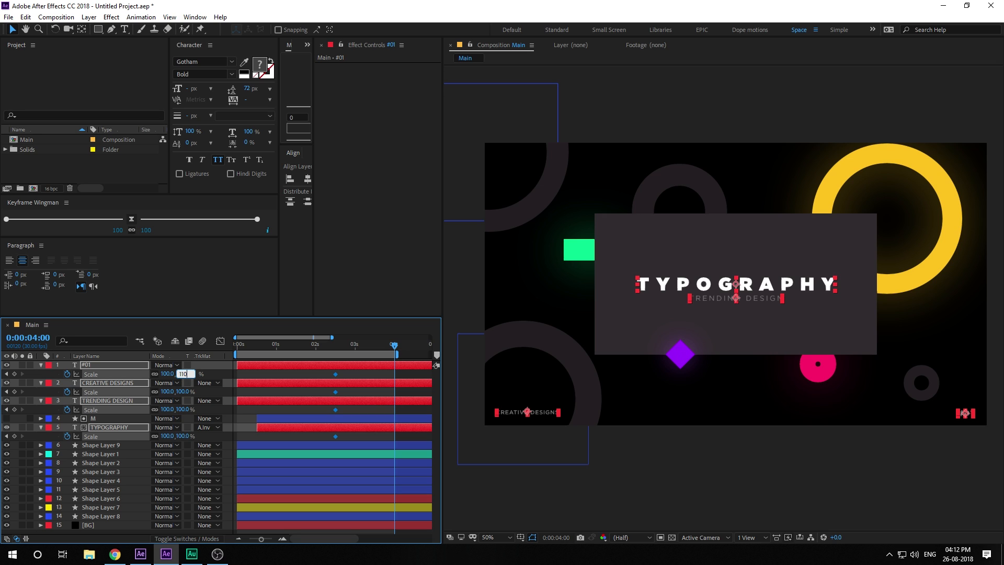
pyautogui.press('Return')
# Step: Ease all the Scale keyframes of the four text layers and preview the motion from 0:00:02:11
pyautogui.moveTo(328, 371); pyautogui.dragTo(407, 442)
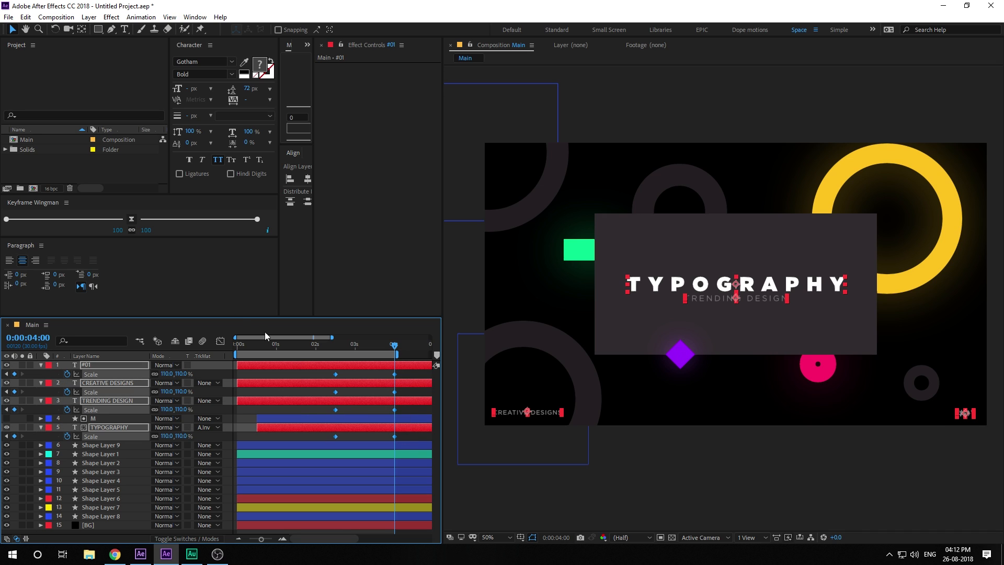
pyautogui.click(131, 219)
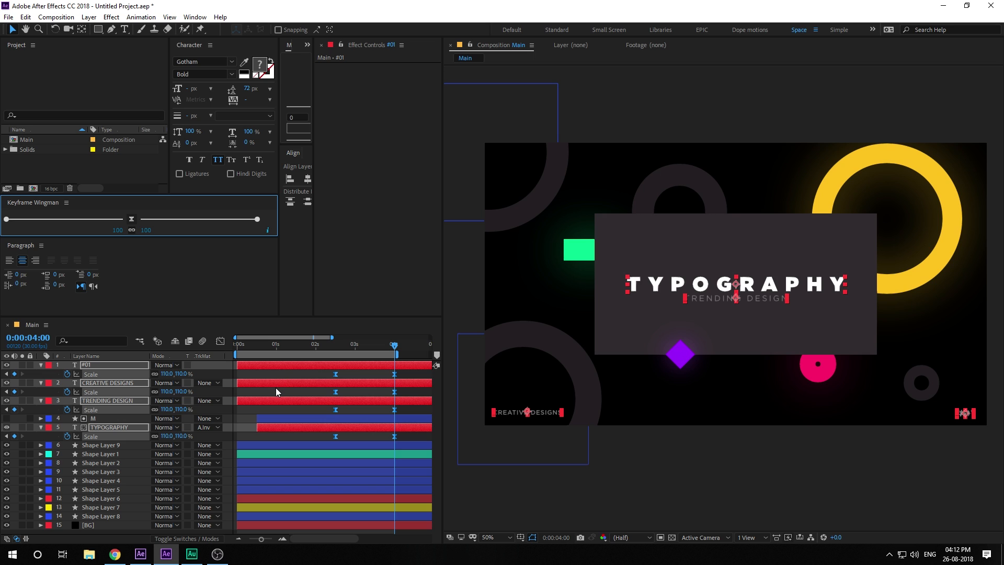
pyautogui.click(275, 390)
pyautogui.click(331, 346)
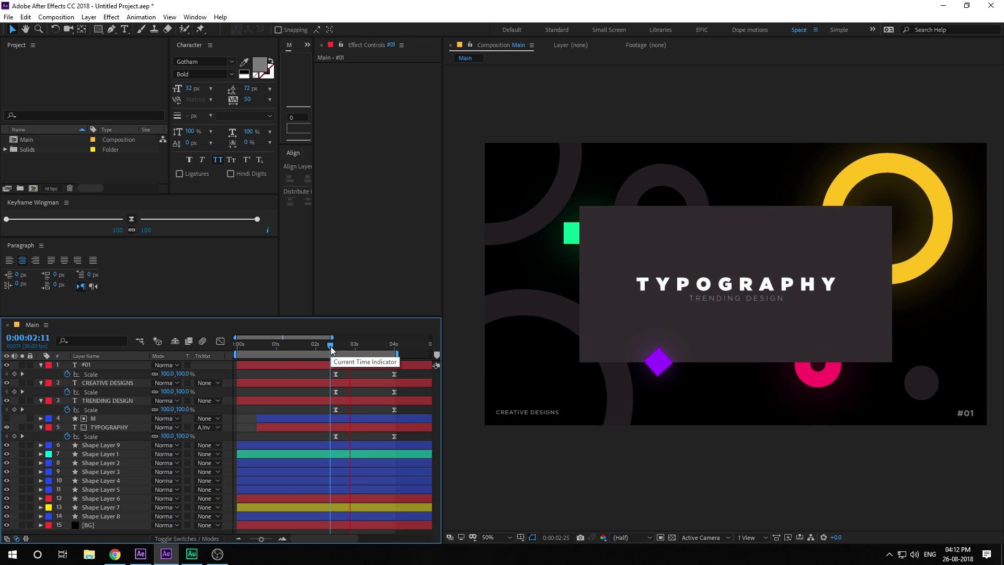